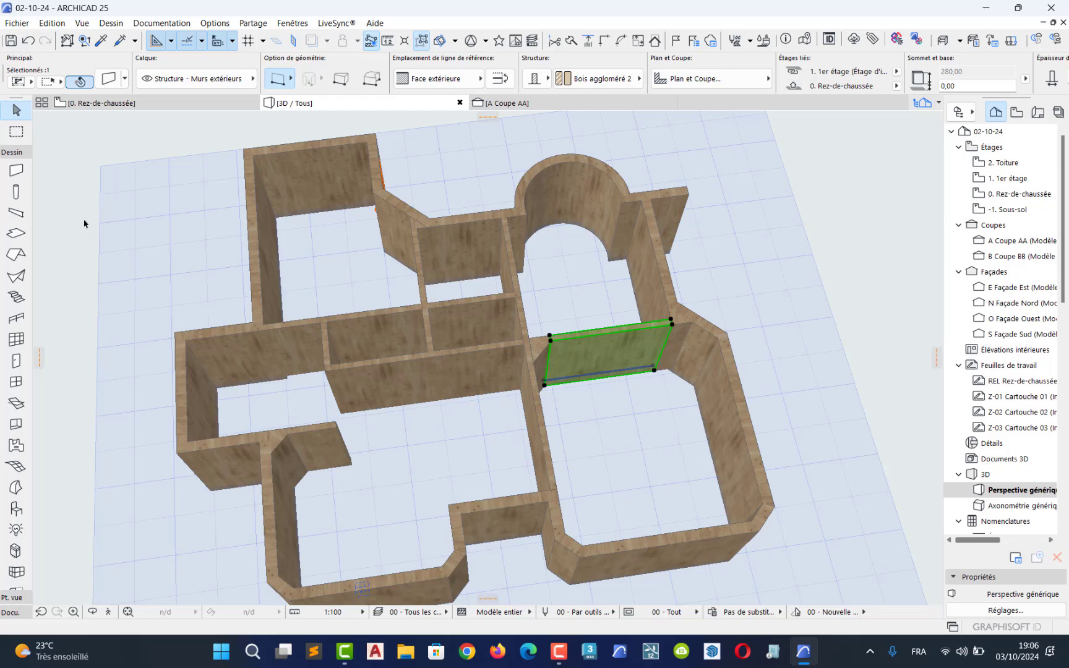
Step: Clear the wall selection, activate the Slab tool and accept its default settings on the Structure - Dalles layer
key("Escape")
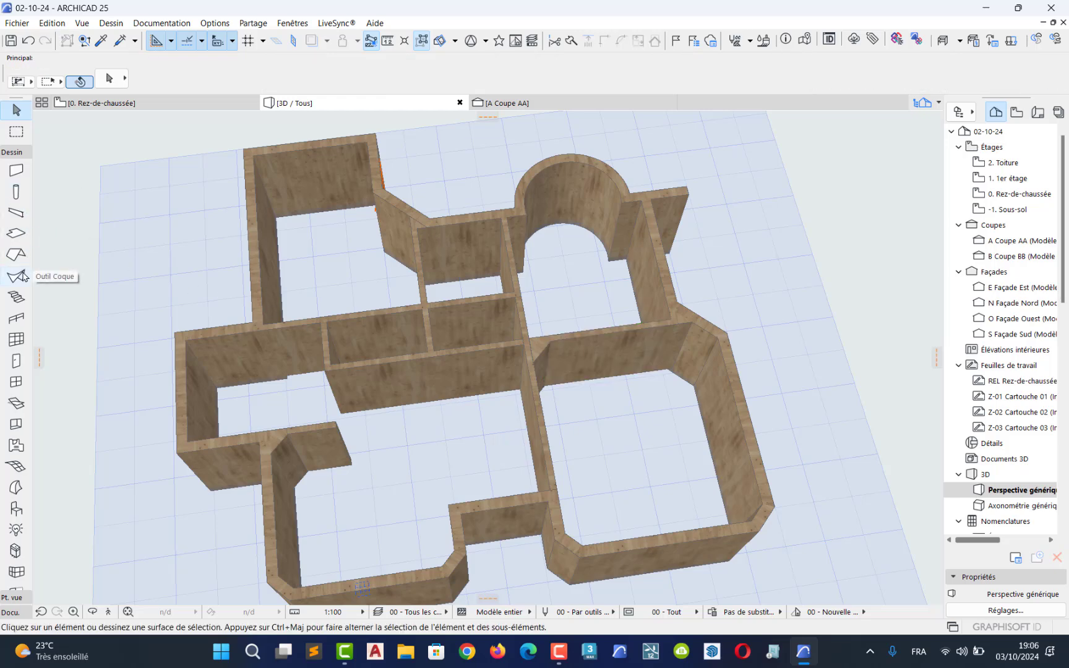
left_click(17, 234)
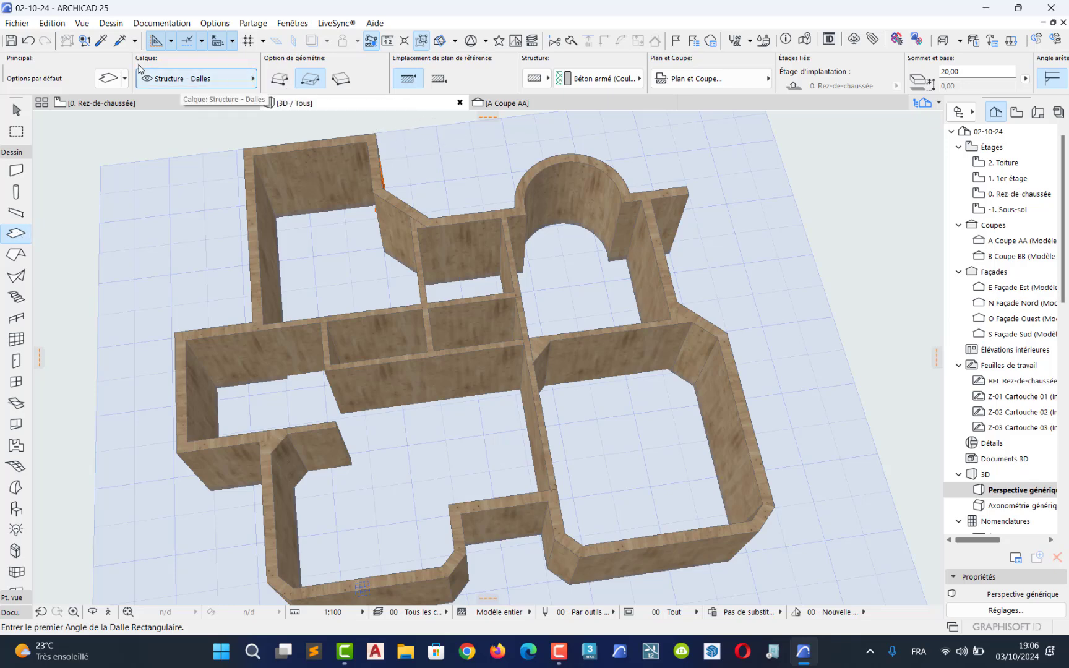
left_click(108, 78)
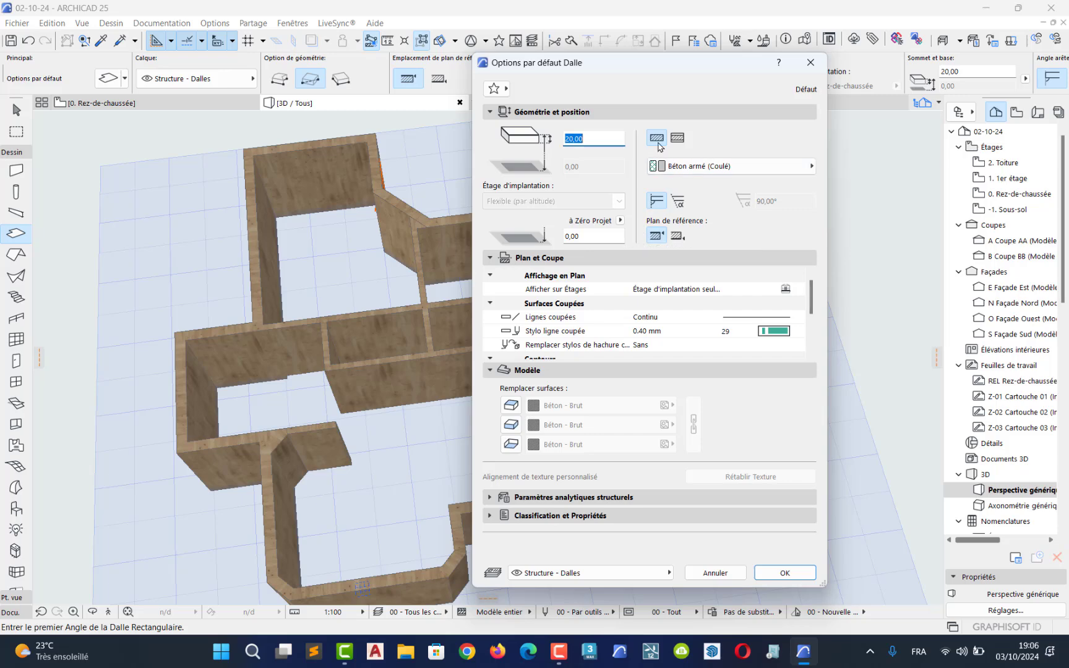
left_click(809, 574)
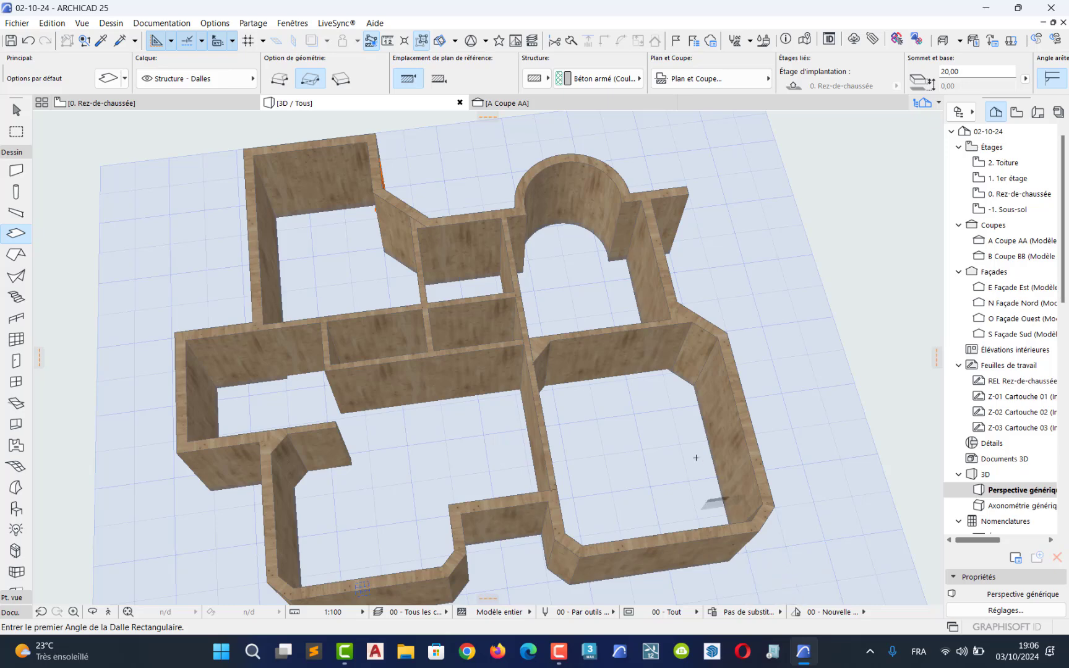
Step: Fill the salon, living area, bedroom, bathroom and kitchen with slabs that follow their enclosing walls
left_click(661, 429)
left_click(418, 459)
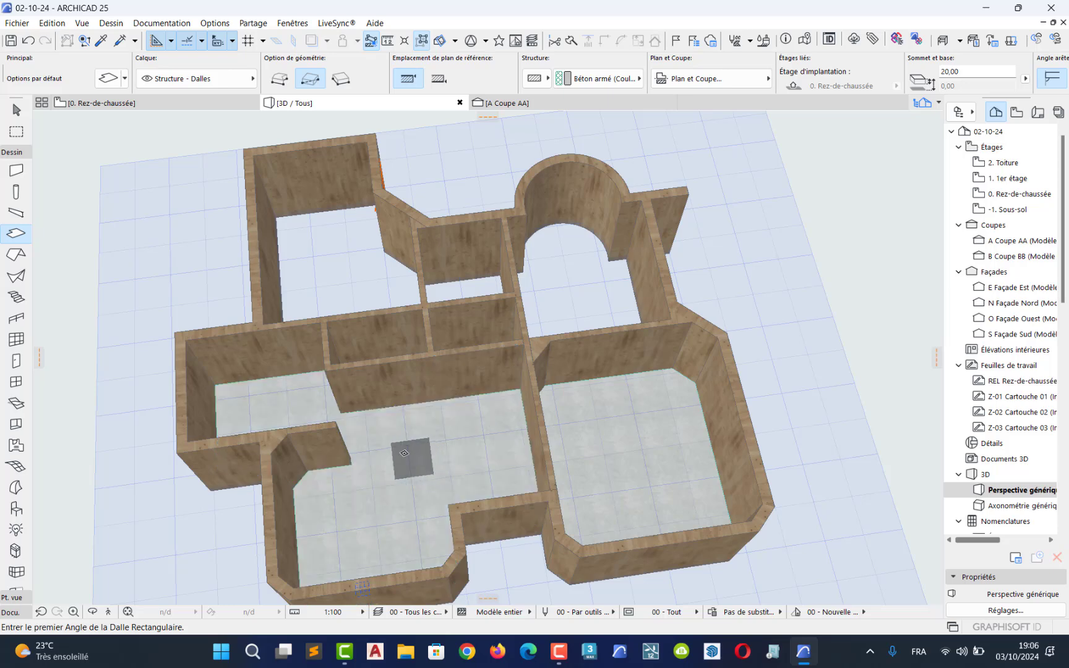
left_click(547, 310)
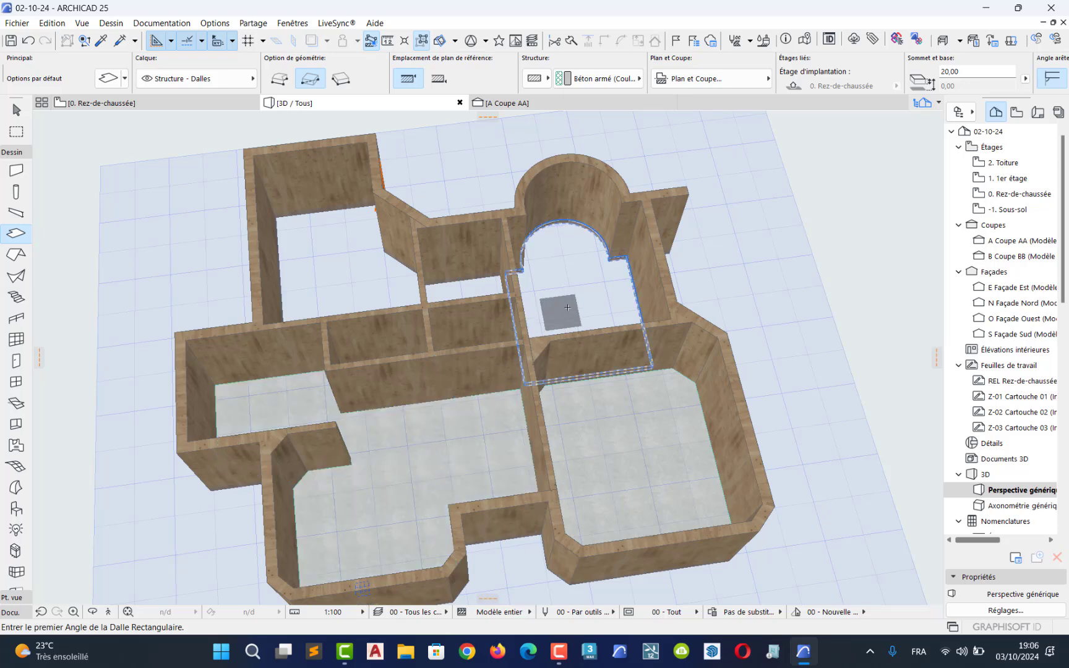
left_click(454, 294)
left_click(322, 258)
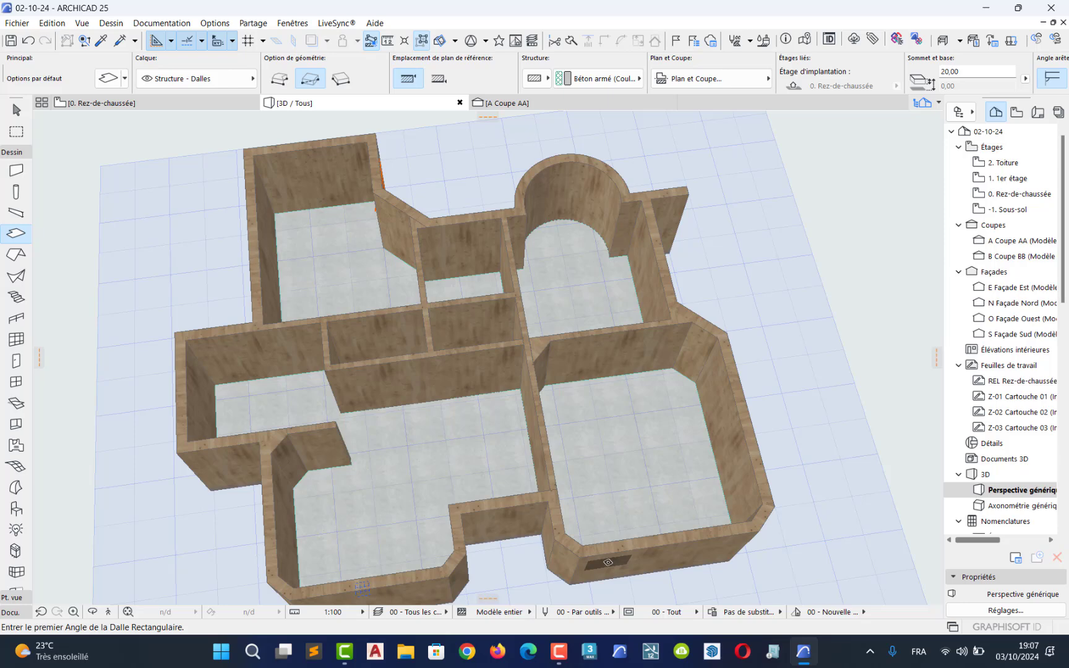
Step: Fill the remaining small enclosed rooms beside the kitchen and bathroom with slabs that follow their walls
scroll(618, 494, "up", 3)
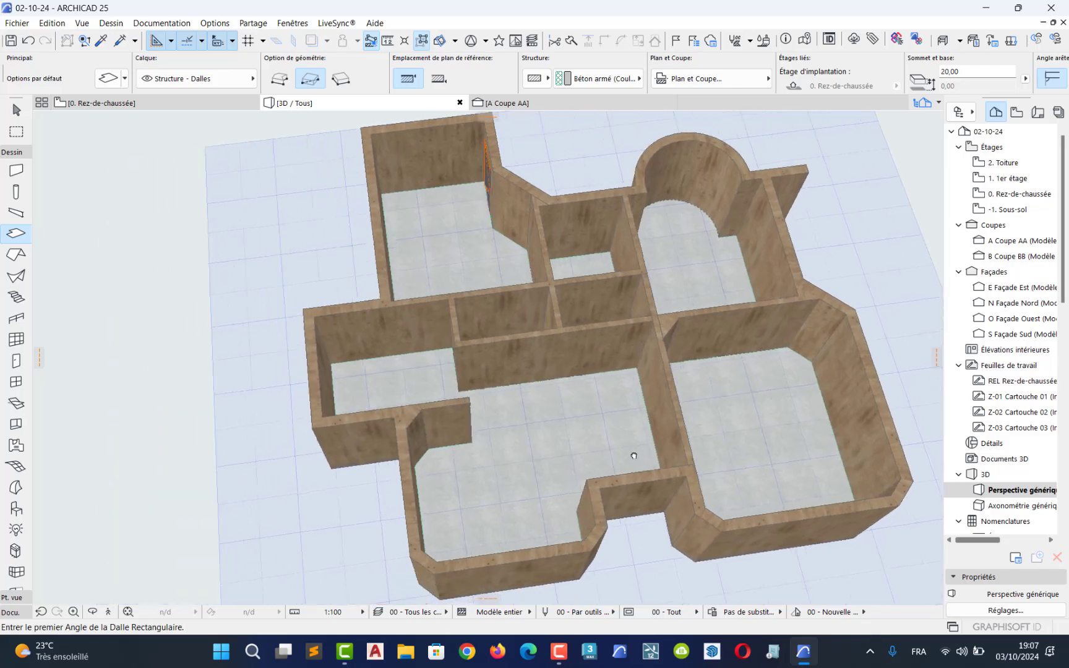
middle_click_drag(453, 529, 583, 418, "shift")
middle_click_drag(487, 391, 402, 279, "shift")
scroll(402, 279, "up", 4)
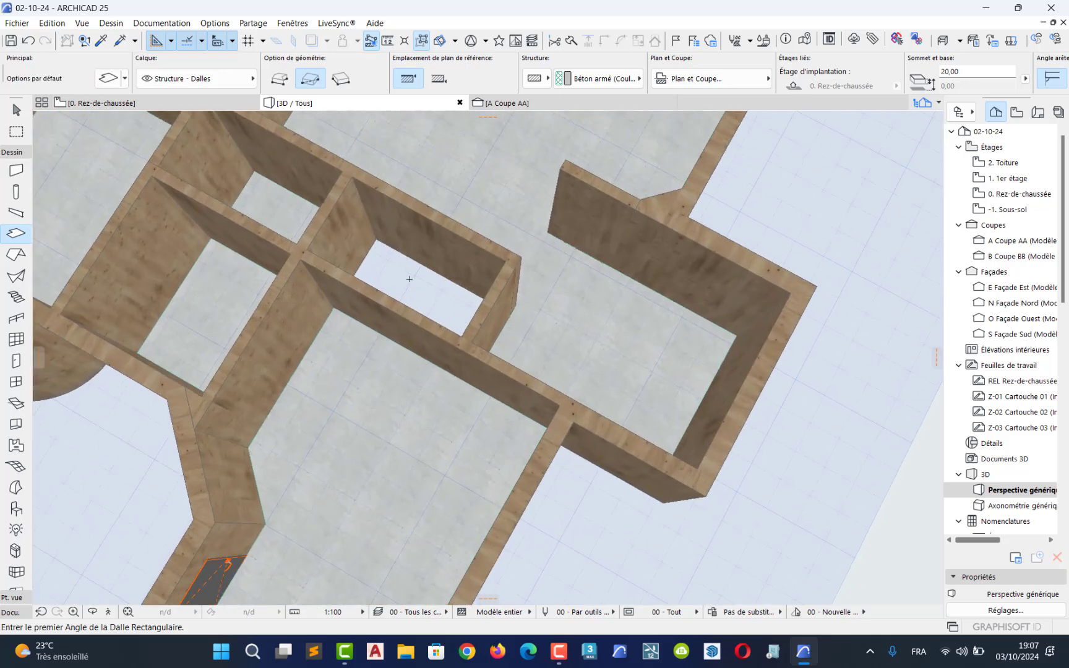
scroll(433, 285, "down", 5)
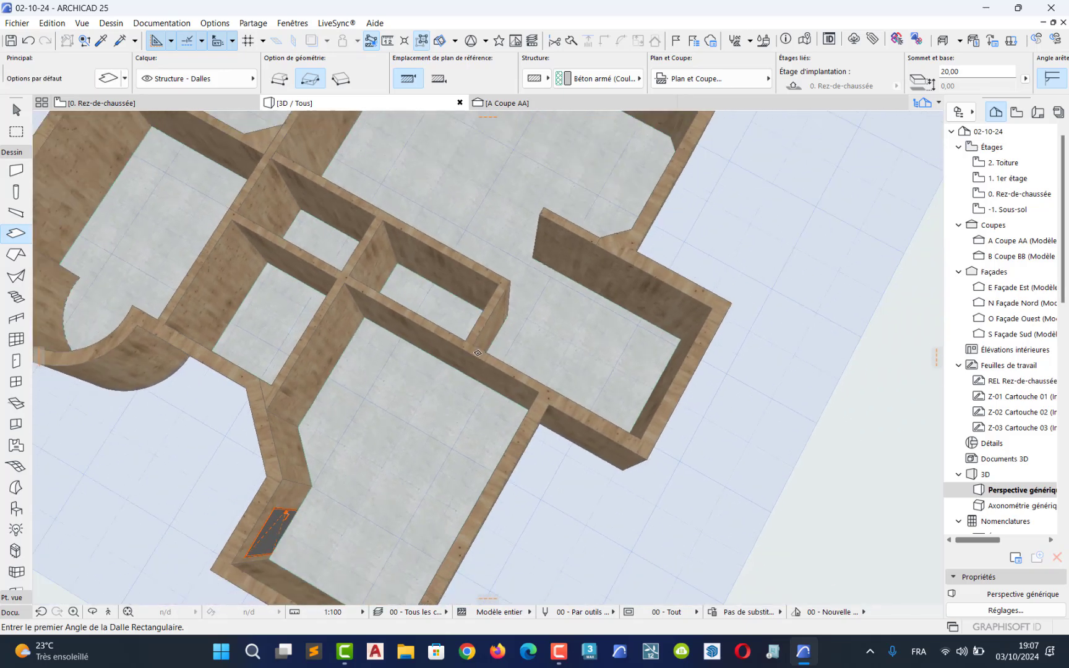
Step: Examine the room slabs from below in 3D, then the terrace and stair outlines on the ground-floor plan
middle_click_drag(477, 415, 404, 387, "shift")
middle_click_drag(407, 437, 727, 309, "shift")
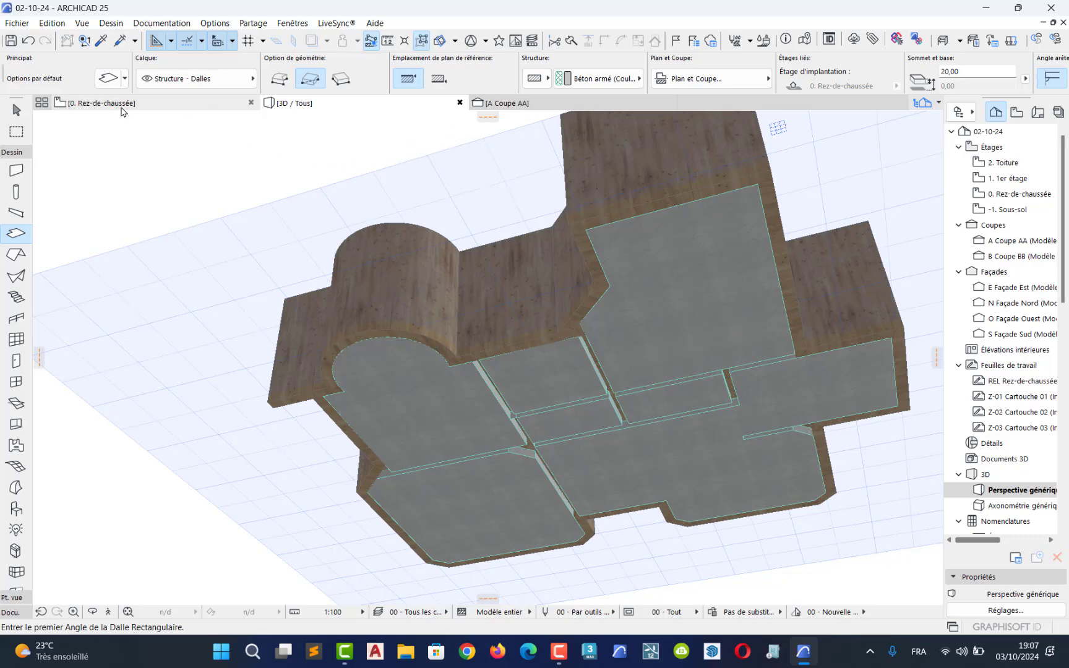
double_click(1043, 195)
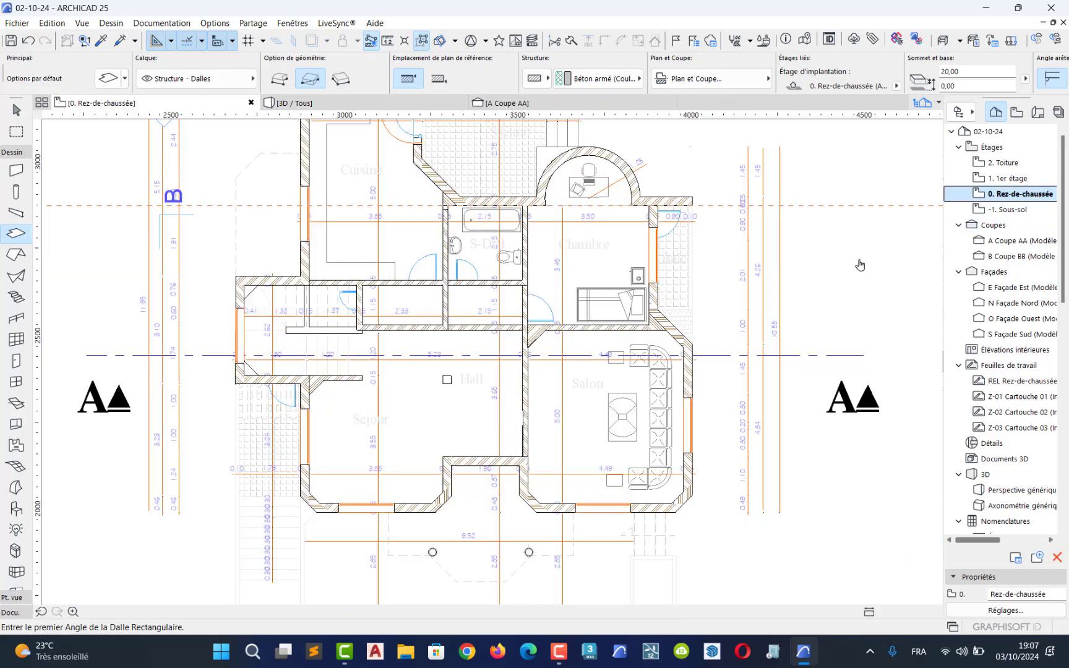
scroll(522, 407, "down", 10)
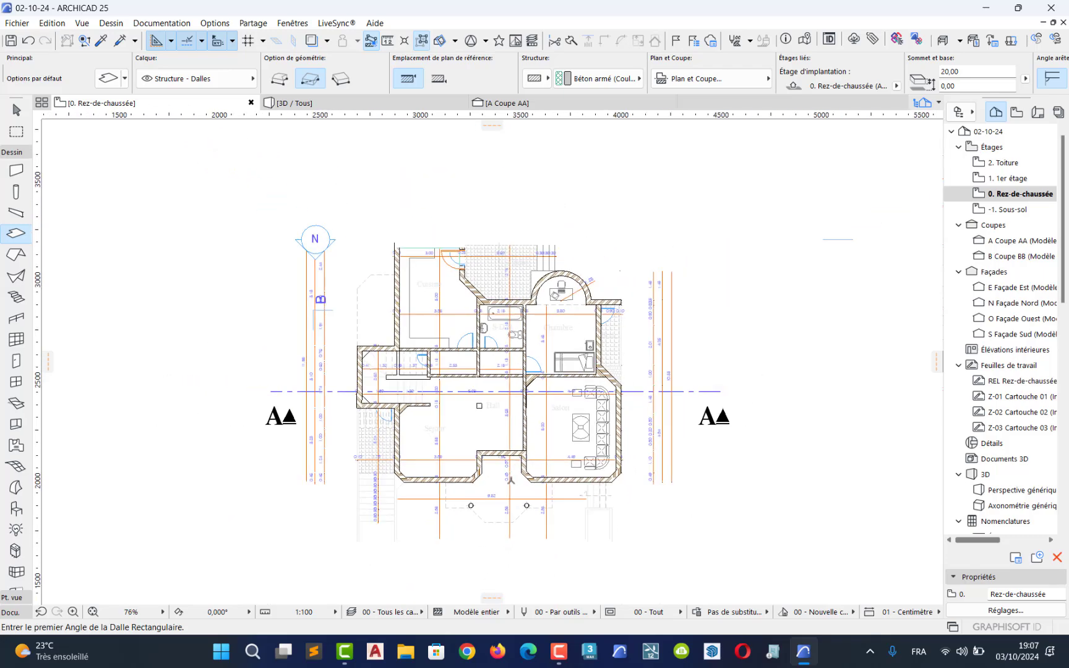
scroll(521, 381, "up", 5)
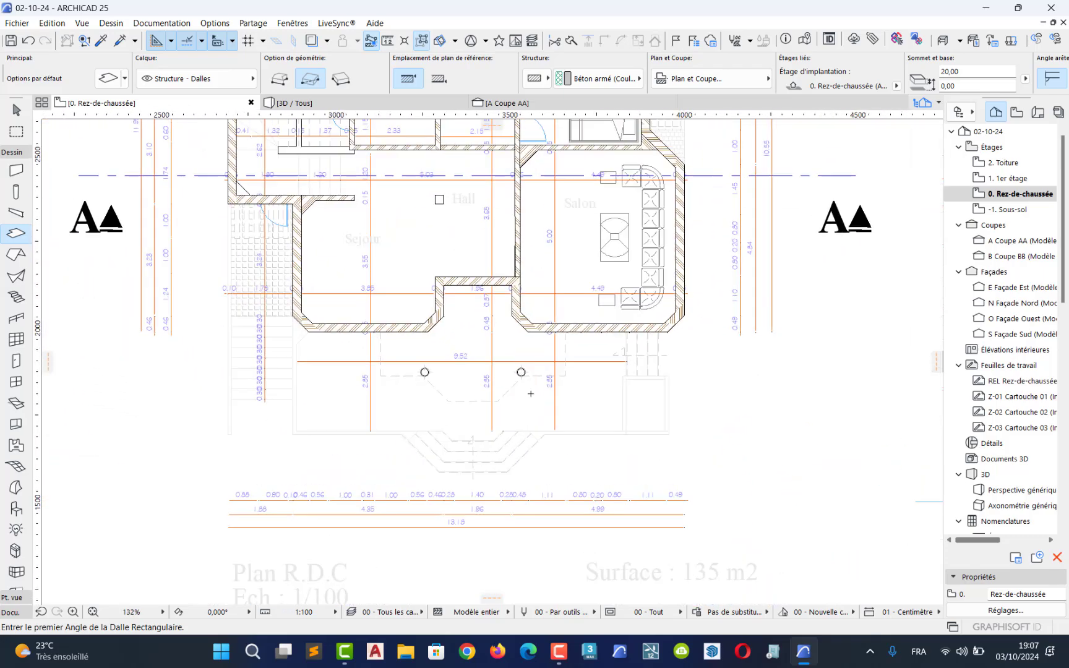
scroll(530, 393, "up", 4)
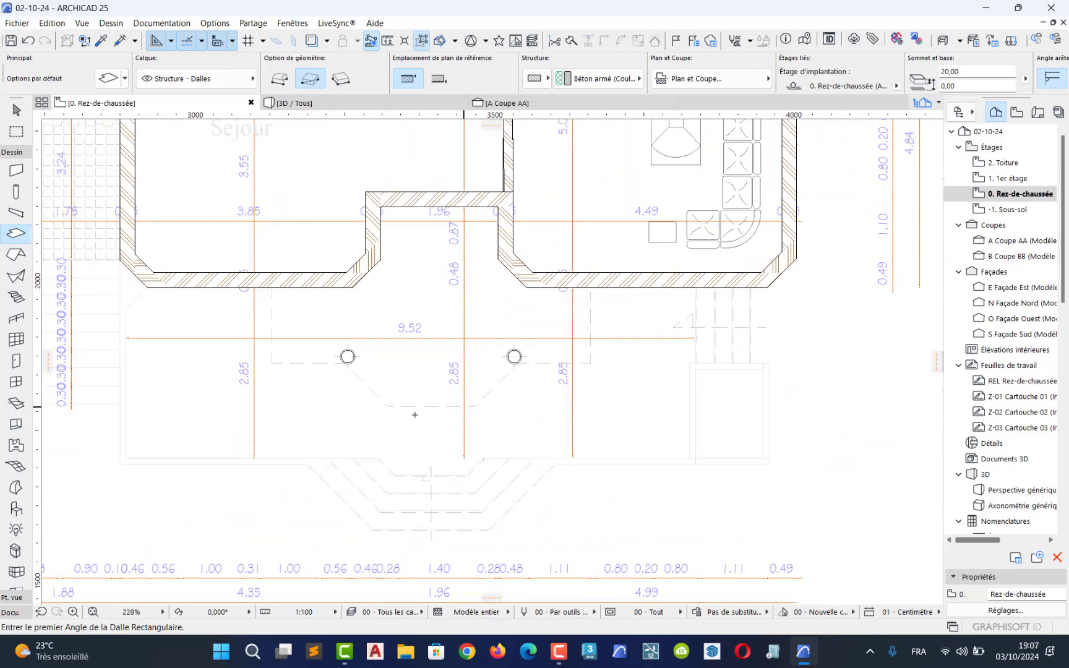
scroll(193, 396, "down", 9)
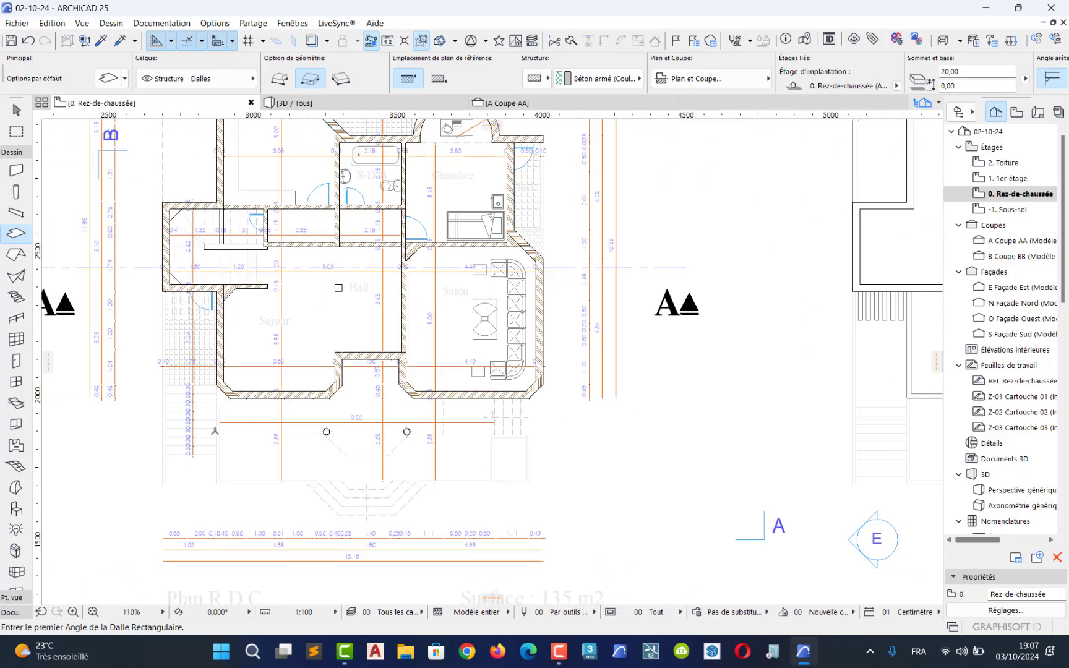
Step: Return to the 3D view and undo all the room slabs
left_click(283, 103)
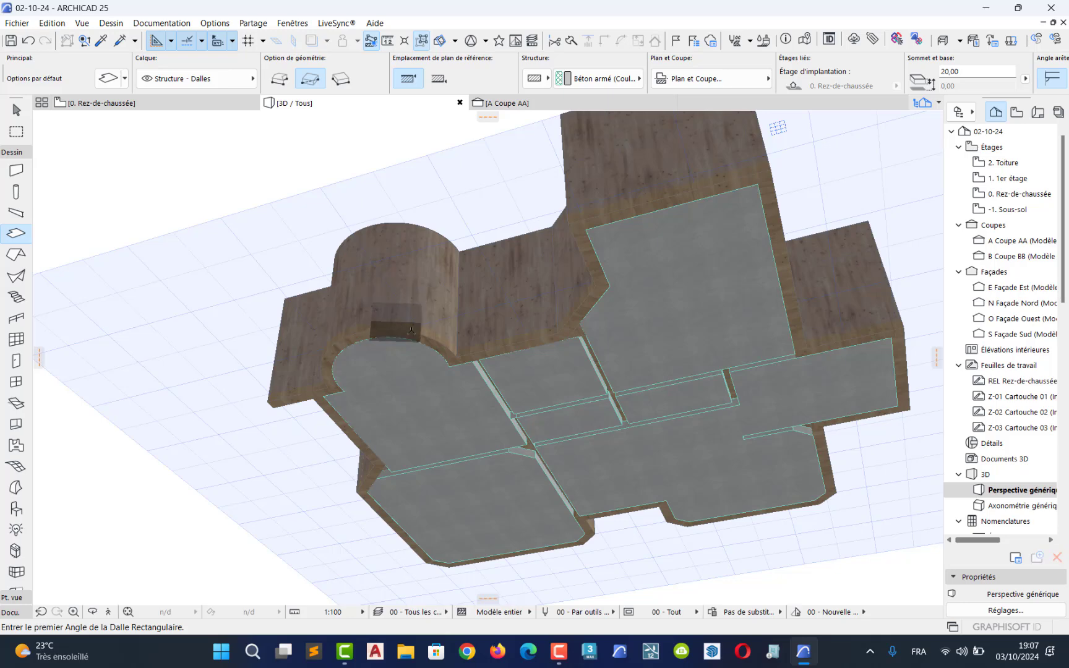
middle_click_drag(516, 337, 717, 428, "shift")
scroll(549, 441, "down", 8)
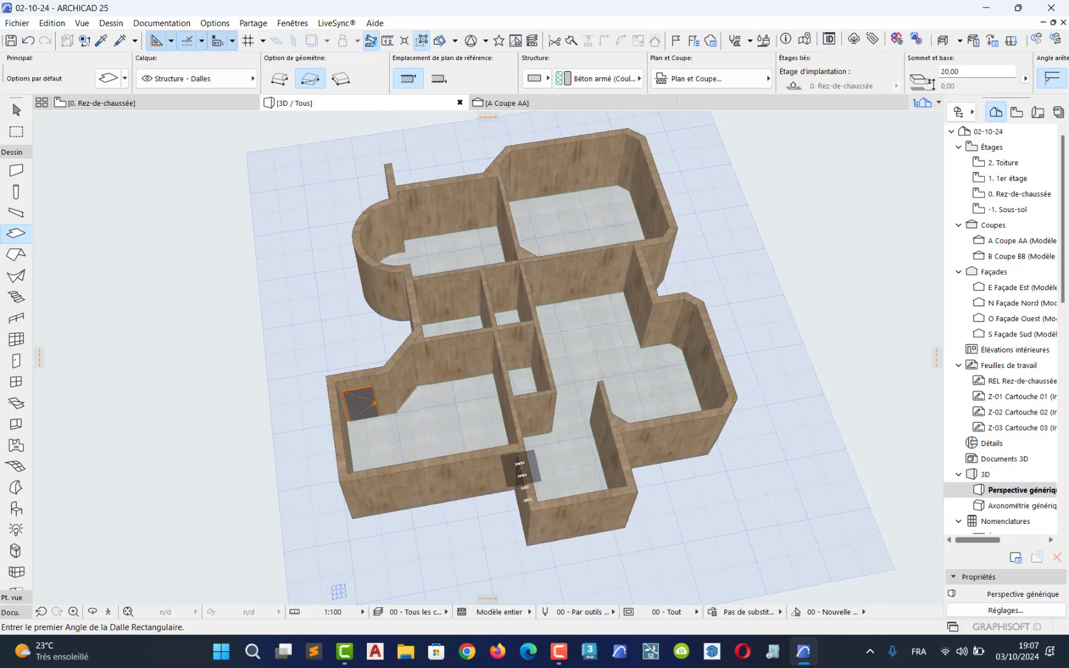
key("ctrl+z")
key("ctrl+z")
key("ctrl+z")
key("ctrl+z")
key("ctrl+z")
key("ctrl+z")
key("ctrl+z")
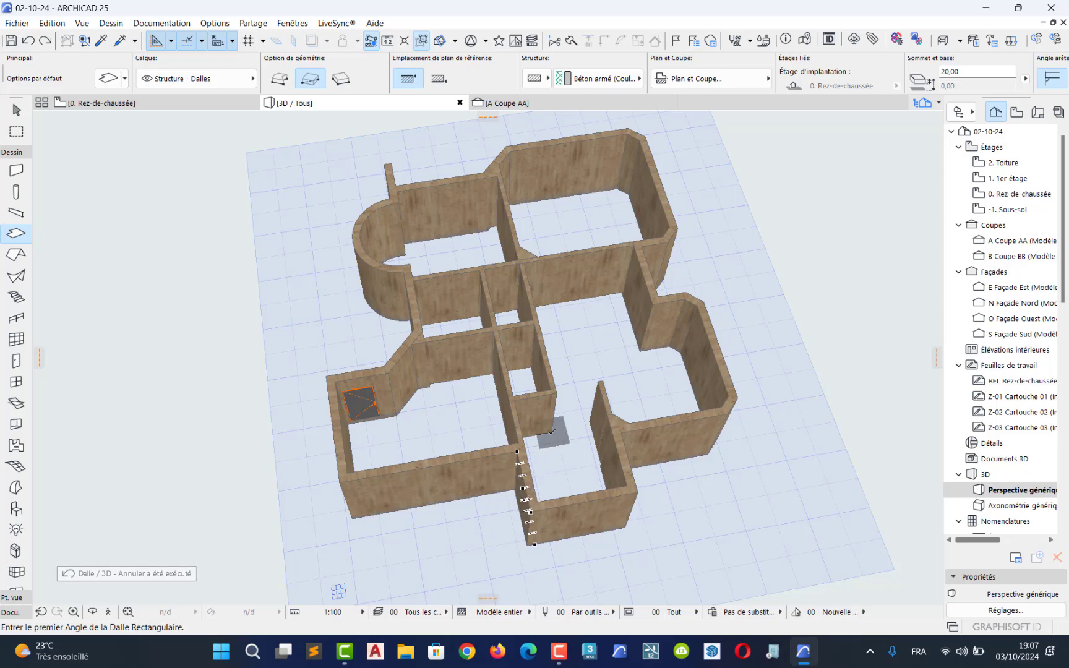
Step: Open the Rez-de-chaussée plan and place a vertical guide line on the outer left edge of the side stairs
middle_click_drag(555, 405, 628, 348, "shift")
double_click(1019, 194)
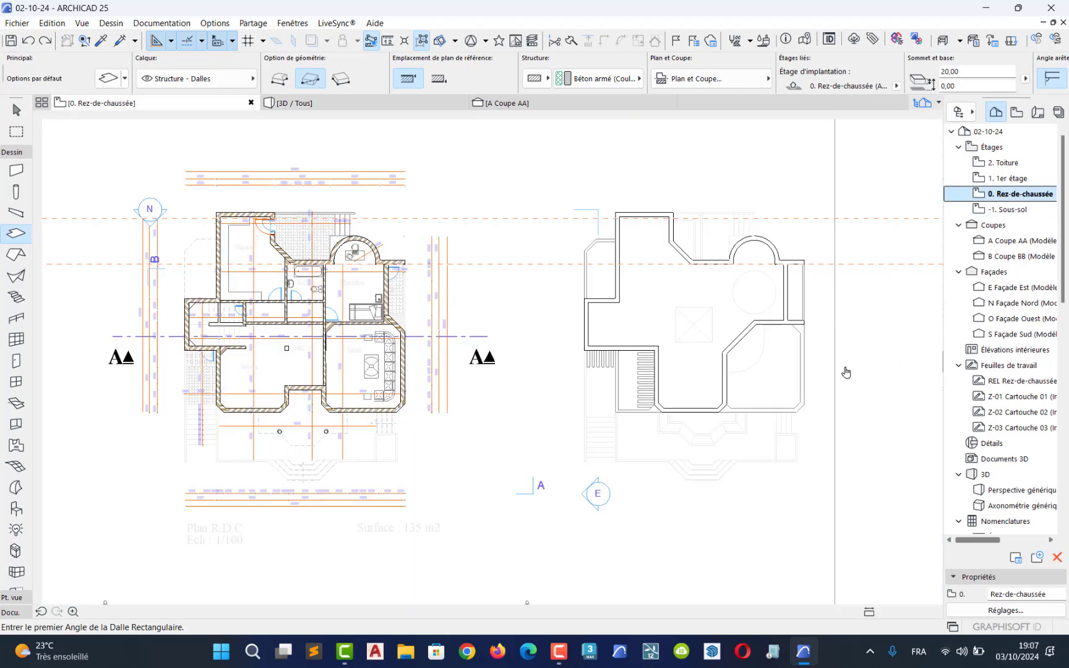
middle_click_drag(427, 359, 680, 330)
scroll(632, 323, "up", 3)
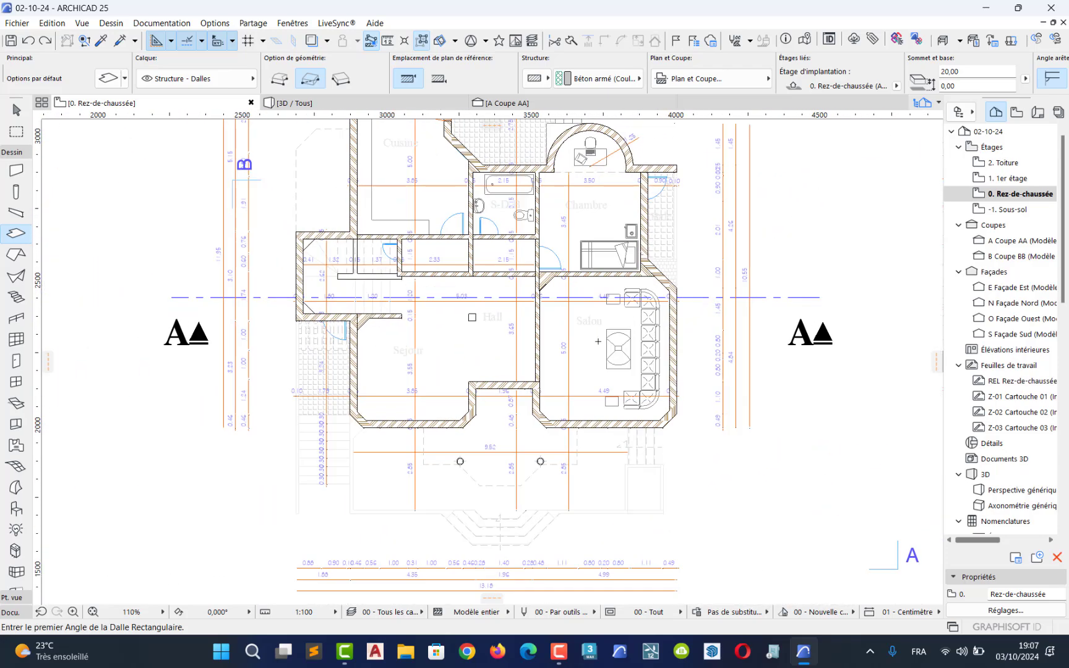
middle_click_drag(584, 361, 537, 414)
scroll(583, 376, "down", 2)
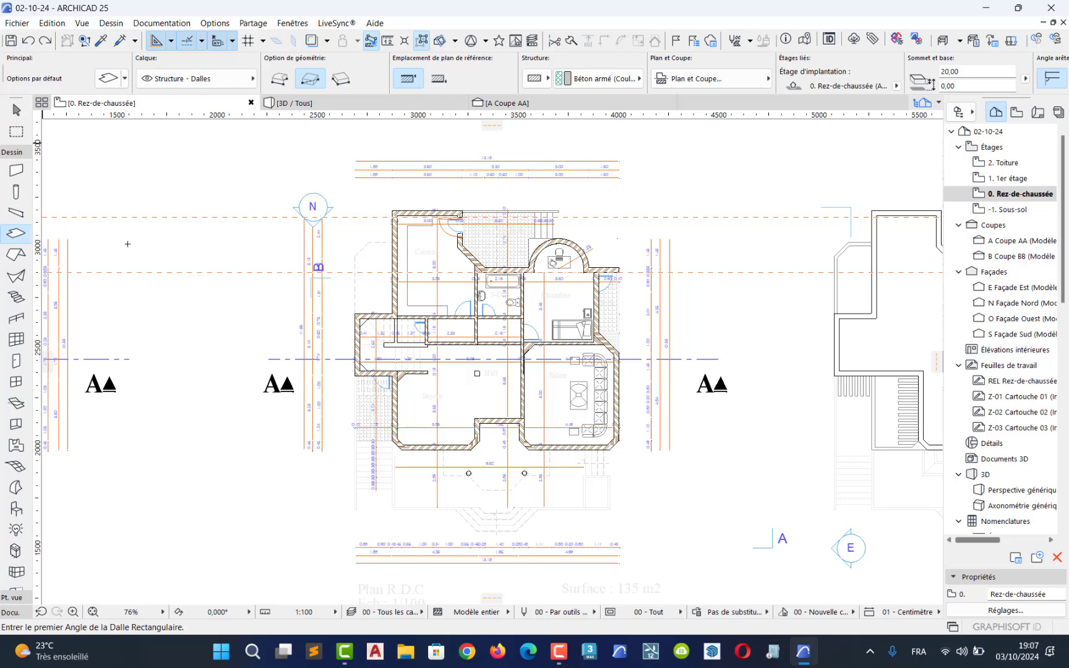
scroll(619, 470, "up", 3)
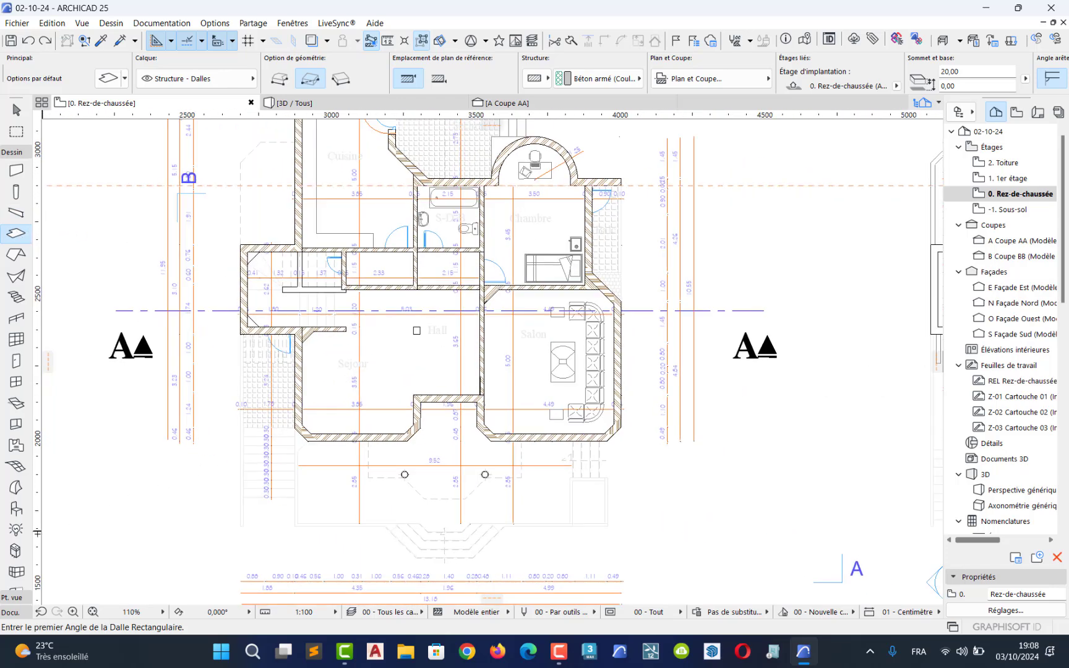
left_click_drag(37, 533, 183, 536)
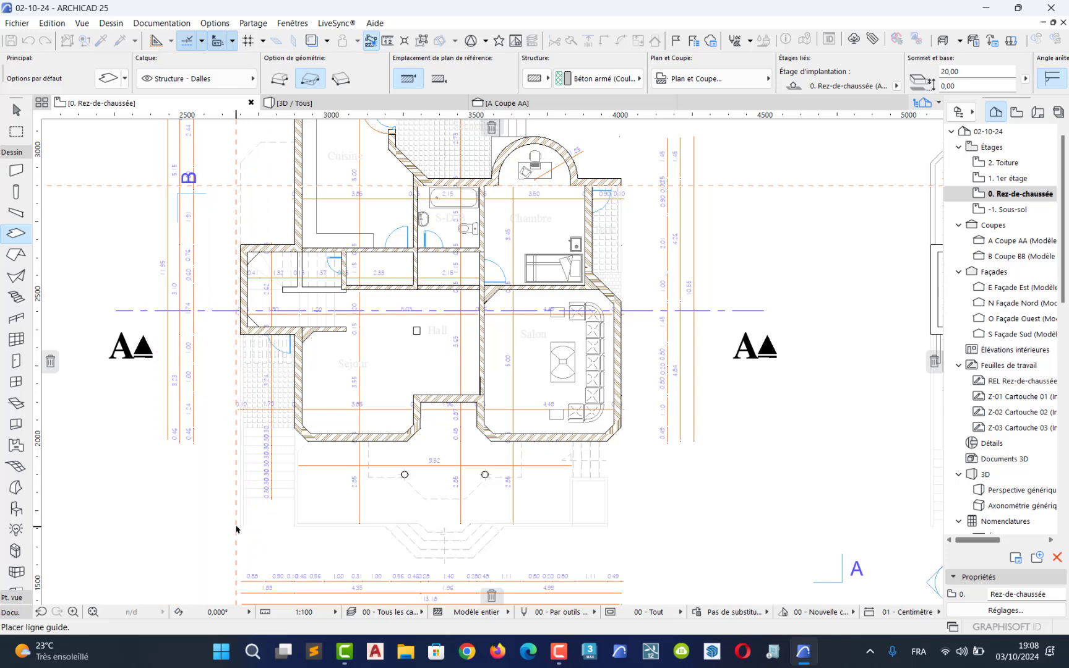
scroll(236, 529, "up", 9)
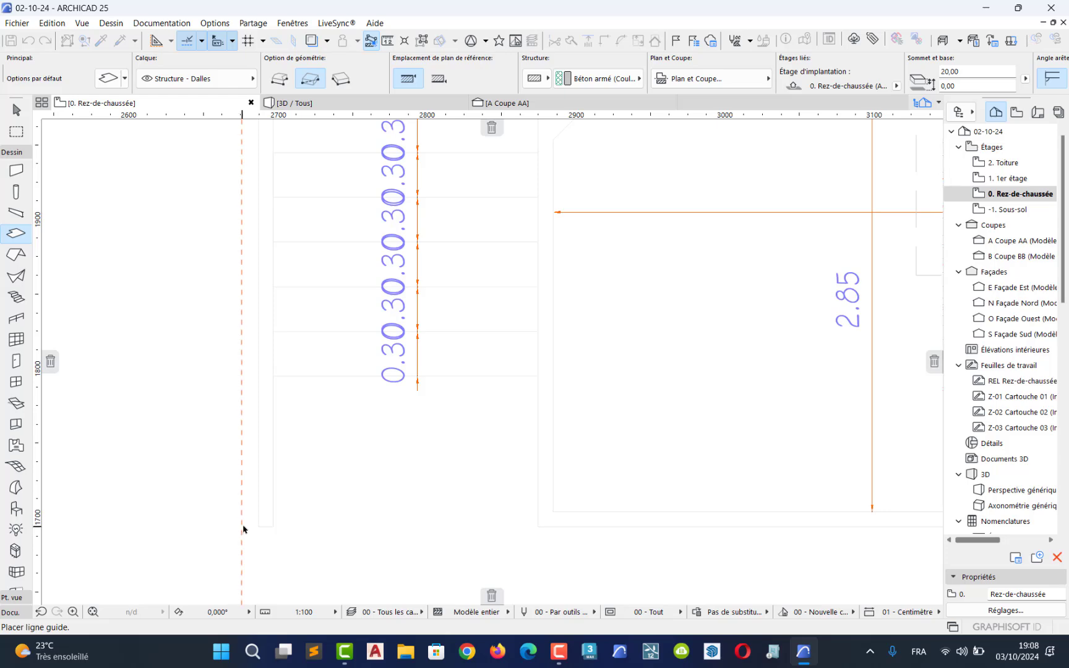
left_click(258, 532)
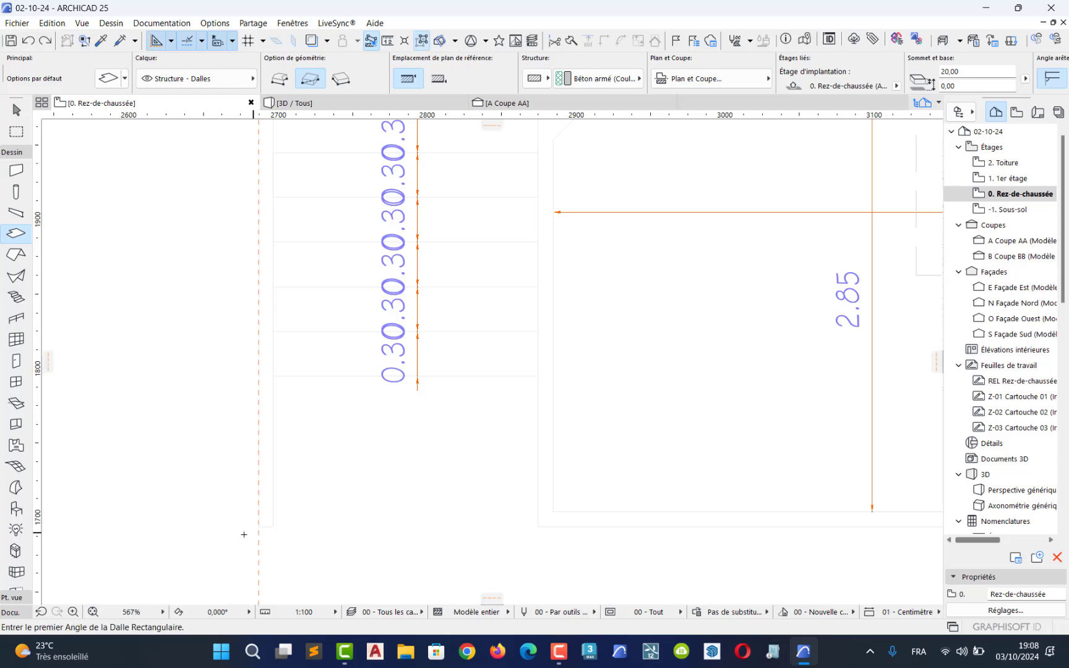
Step: Place a horizontal guide line along the outer face of the kitchen's upper exterior wall
scroll(244, 534, "down", 14)
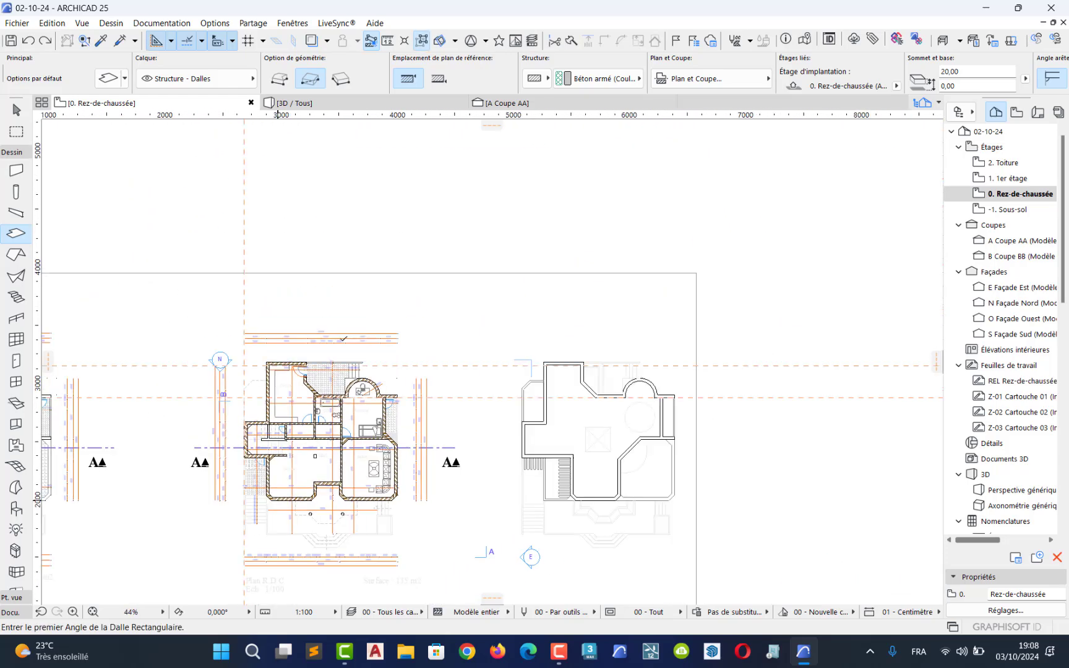
scroll(266, 334, "up", 9)
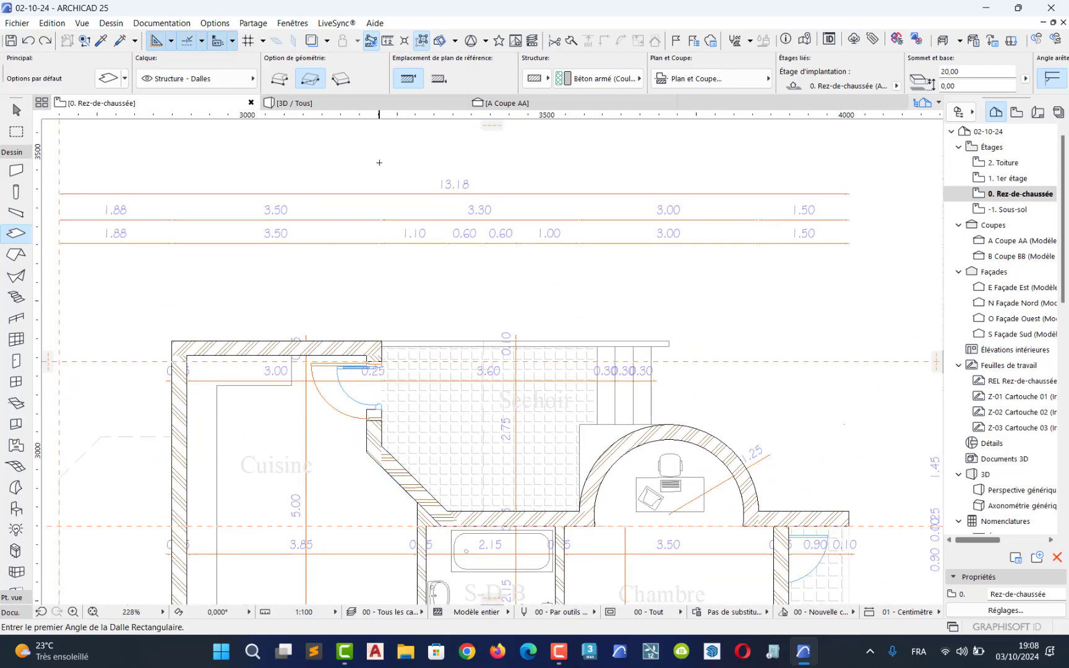
left_click_drag(492, 125, 350, 341)
Step: Place a vertical guide line along the outer face of the salon's right exterior wall
scroll(359, 441, "down", 3)
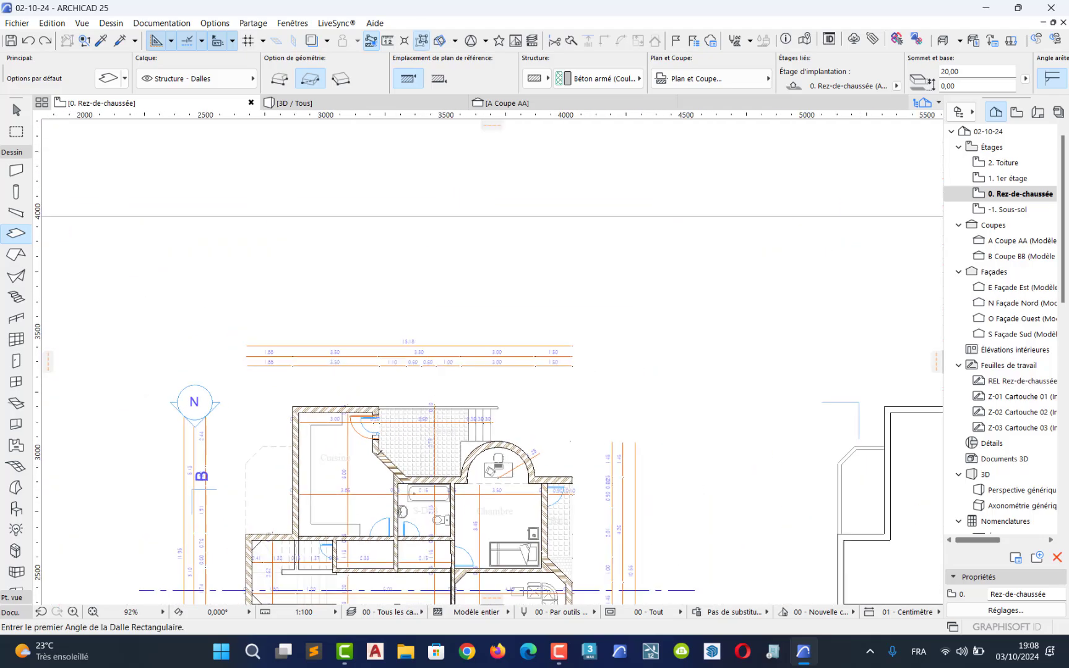
scroll(260, 153, "down", 2)
scroll(430, 389, "up", 7)
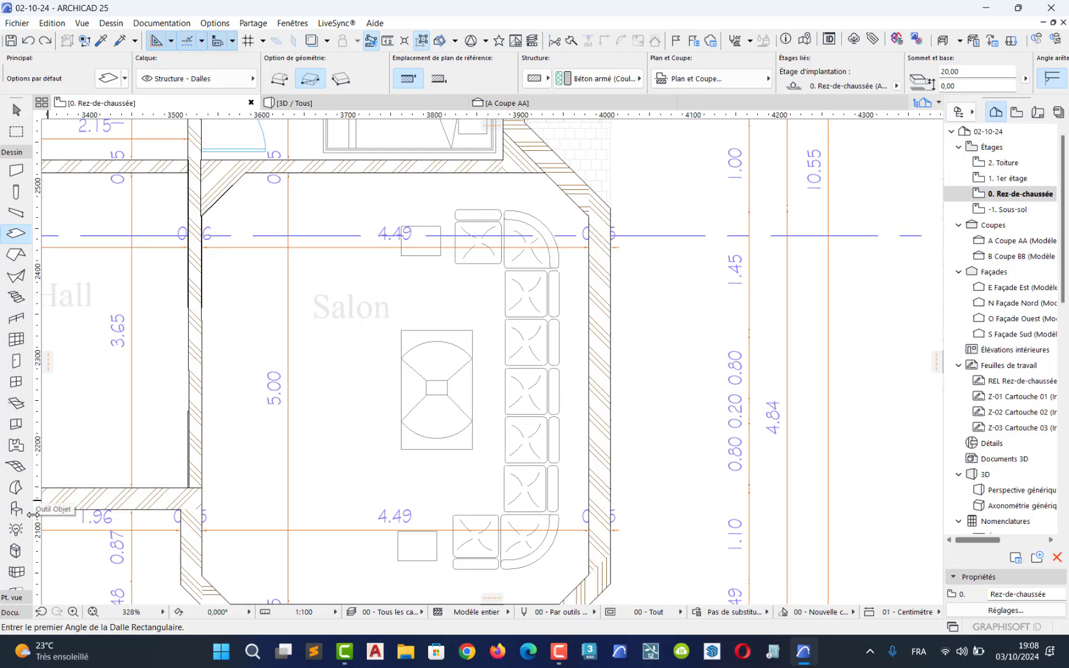
left_click_drag(31, 515, 644, 520)
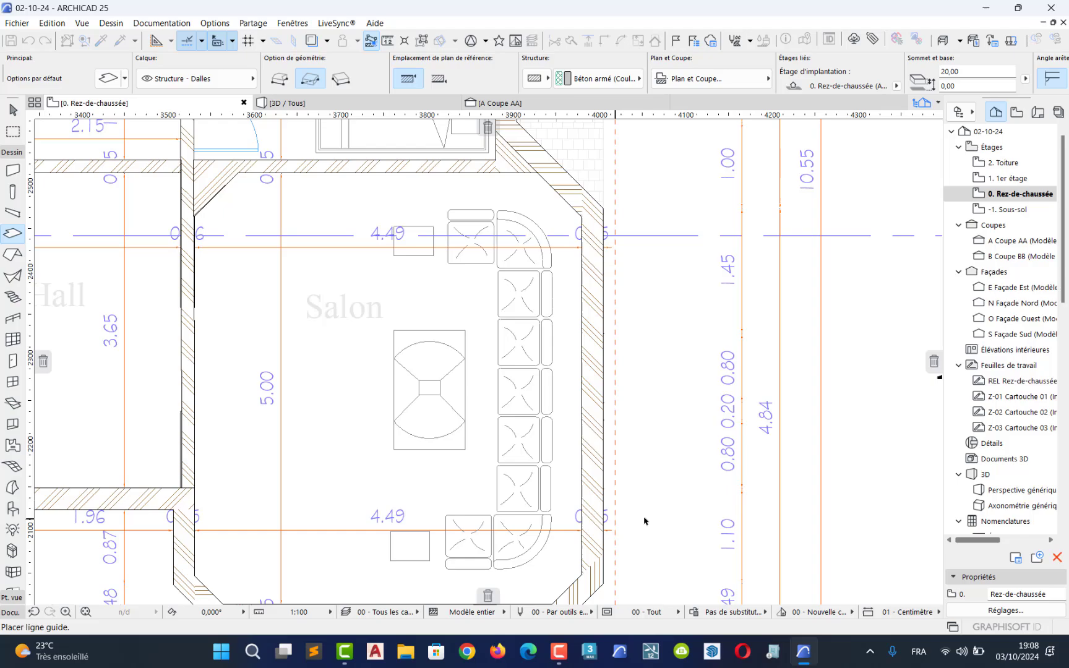
left_click(606, 519)
Step: Place a horizontal guide line along the lower outer edge of the front terrace
scroll(589, 325, "down", 9)
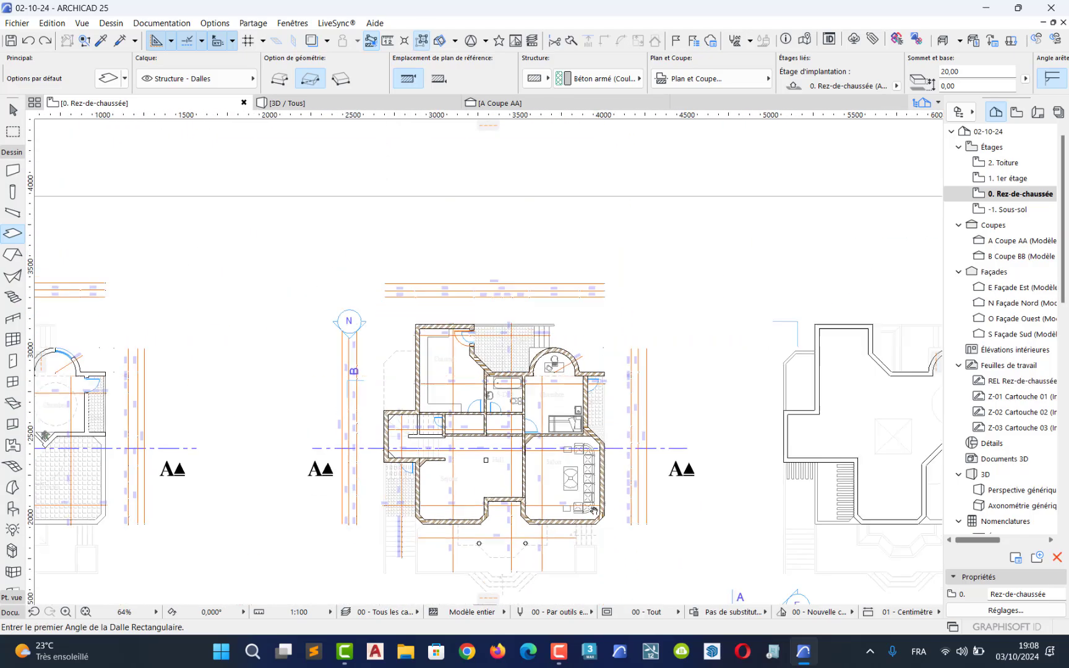
scroll(589, 324, "up", 8)
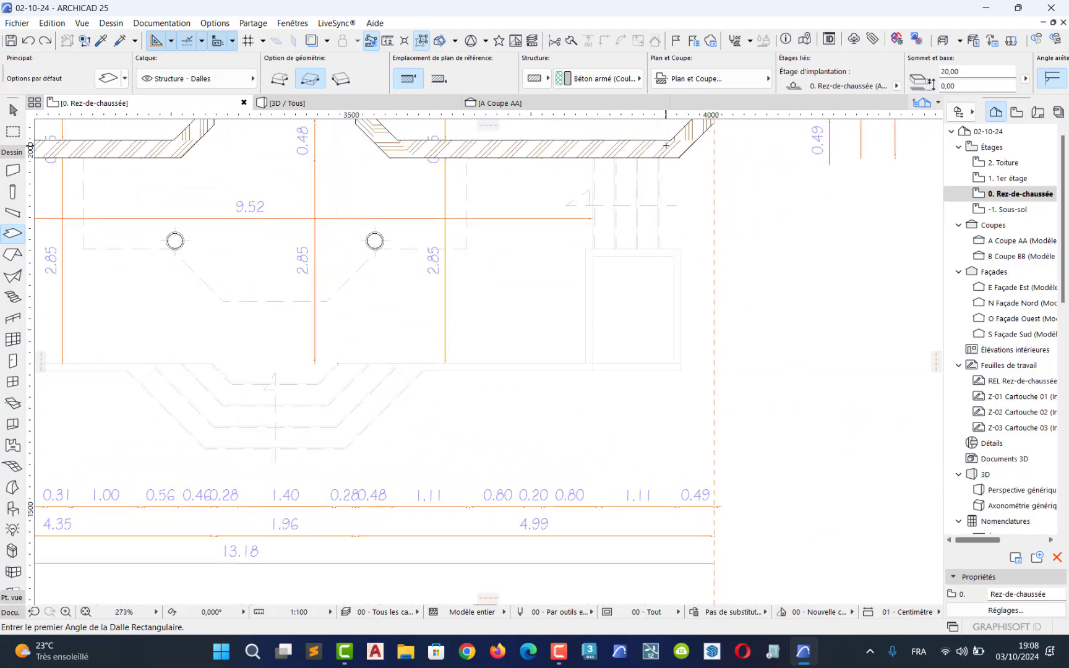
left_click_drag(628, 115, 616, 240)
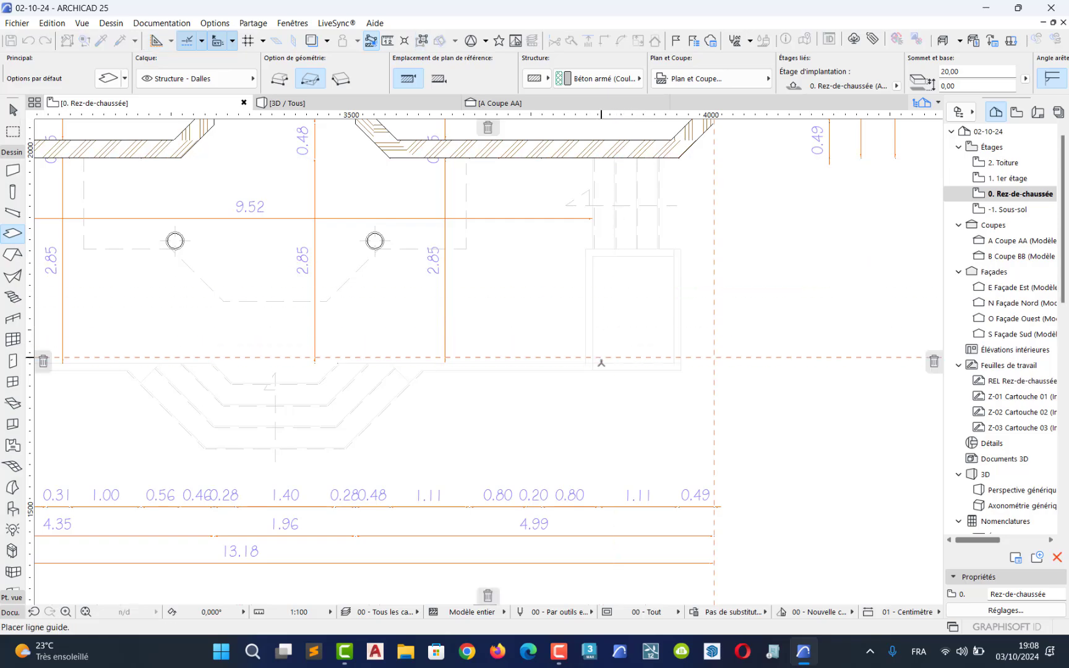
left_click(600, 368)
scroll(594, 369, "down", 8)
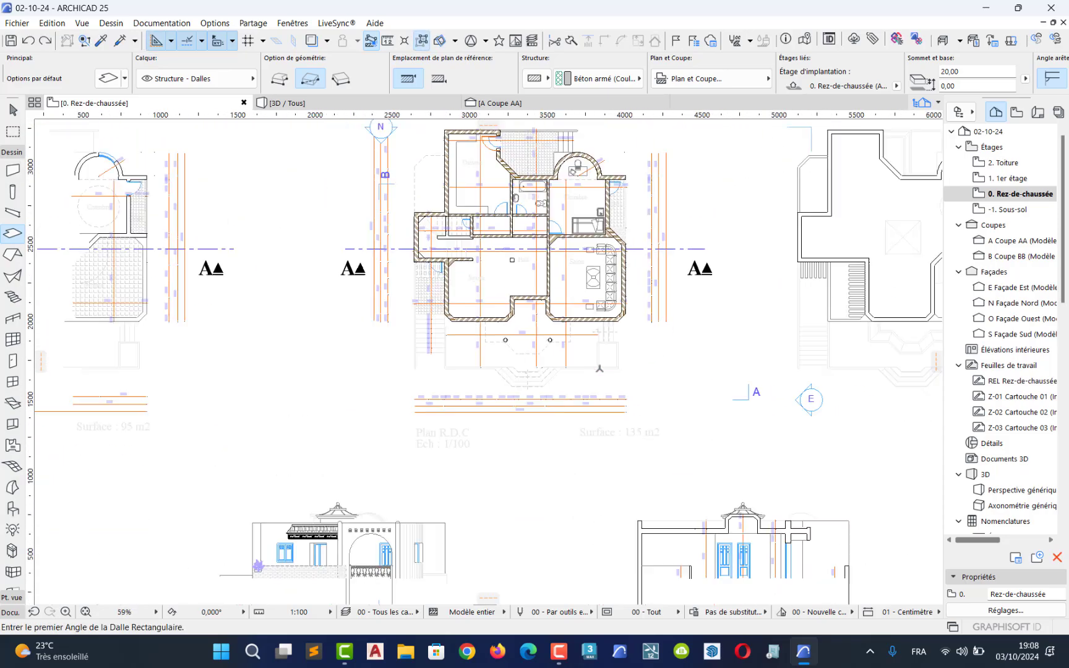
Step: Examine the front entrance steps and use the calculator to work out their total height from the four steps
middle_click_drag(593, 369, 523, 441)
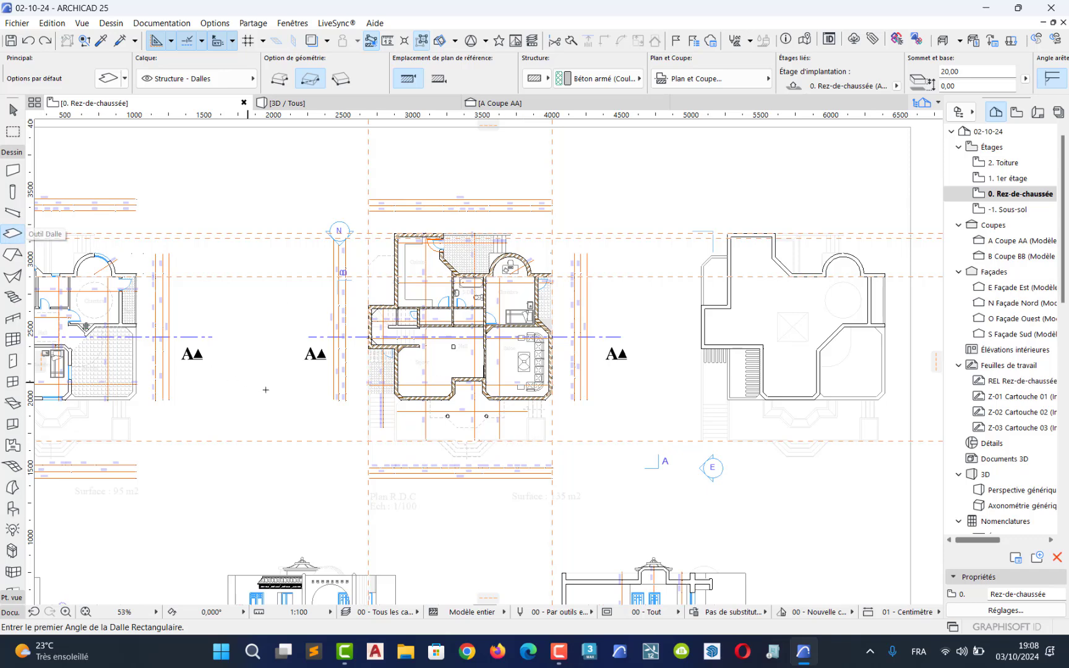
scroll(513, 477, "up", 8)
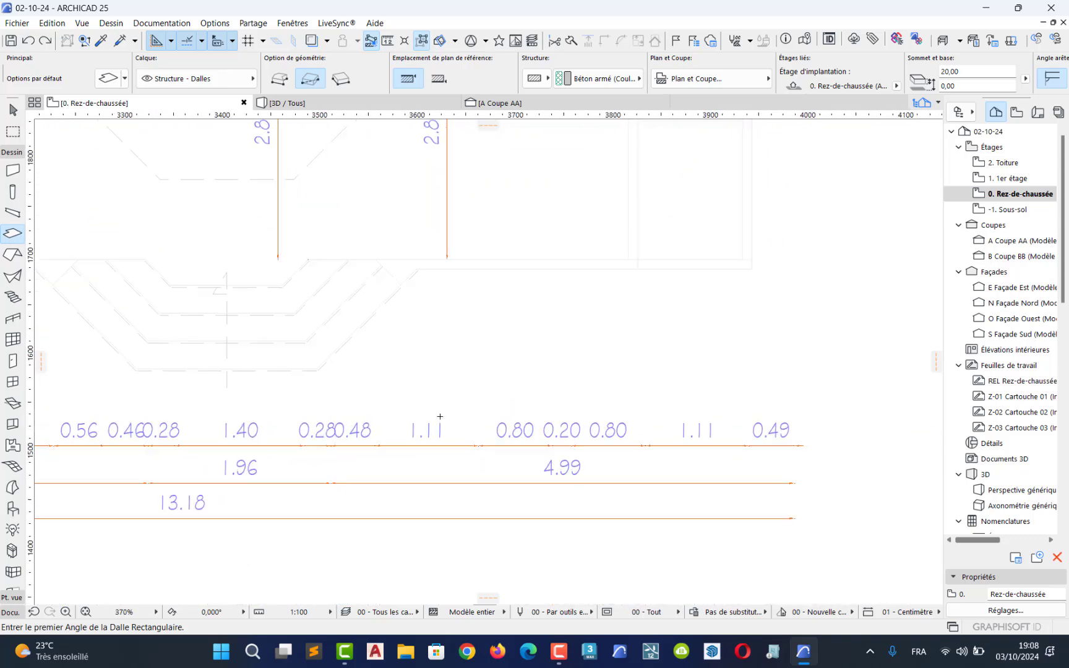
middle_click_drag(388, 394, 438, 438)
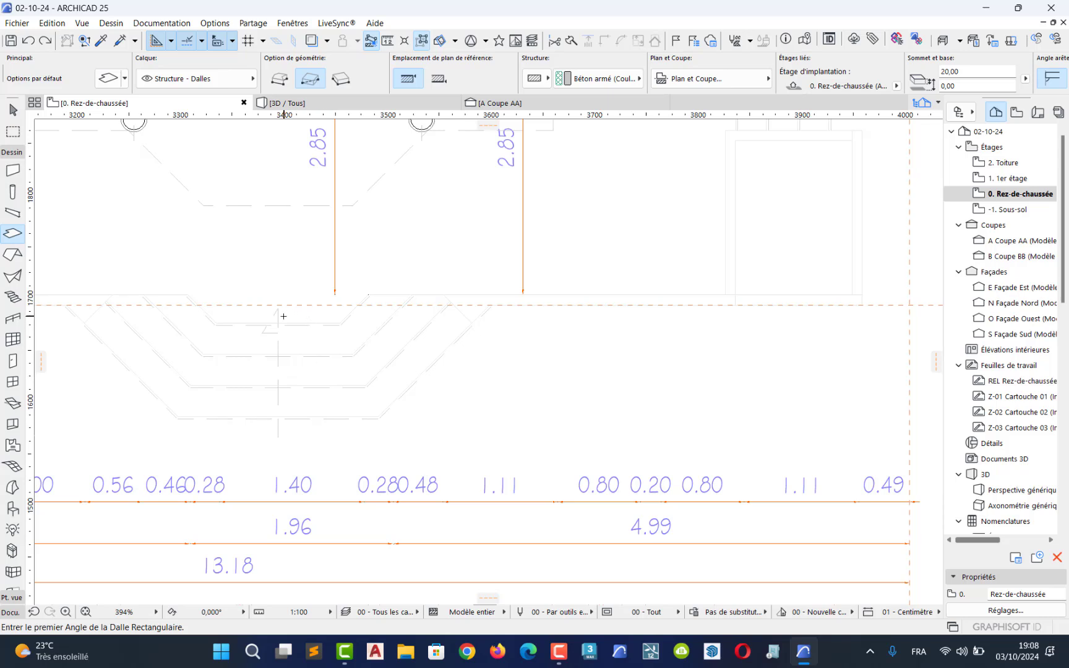
key("XF86Calculator")
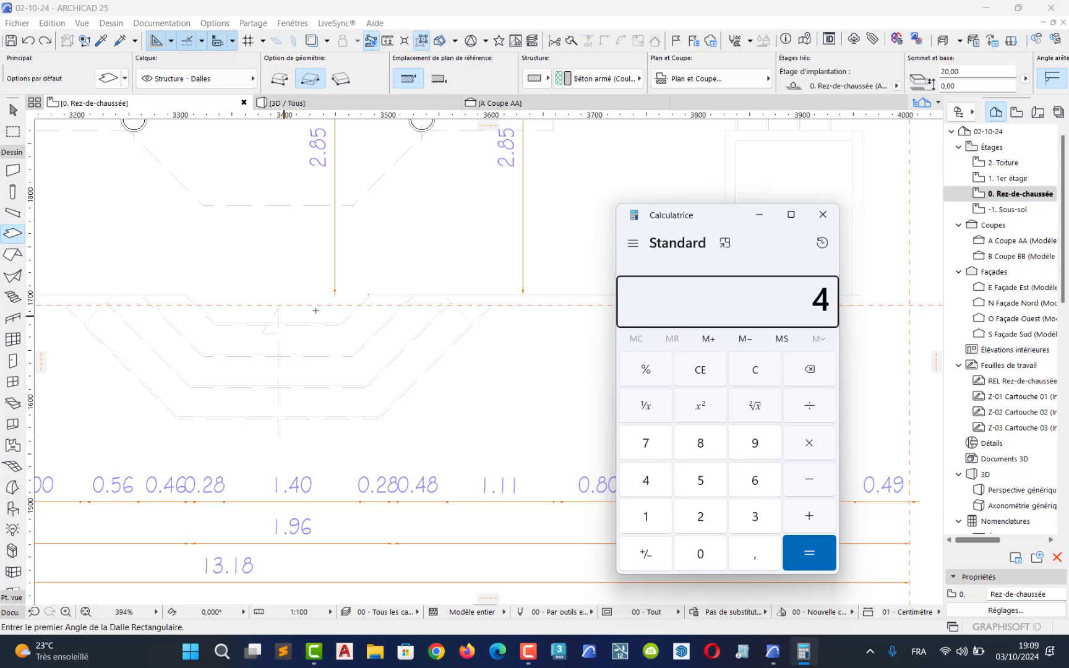
key("Return")
left_click(823, 214)
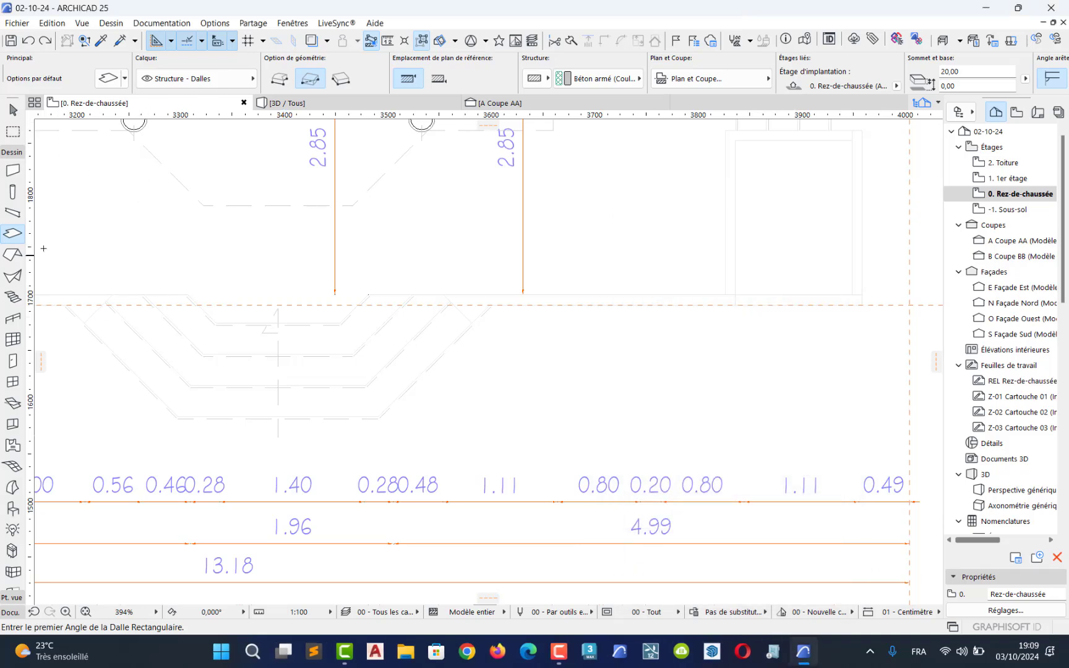
Step: Set the default slab thickness to 68 cm
scroll(293, 326, "down", 6)
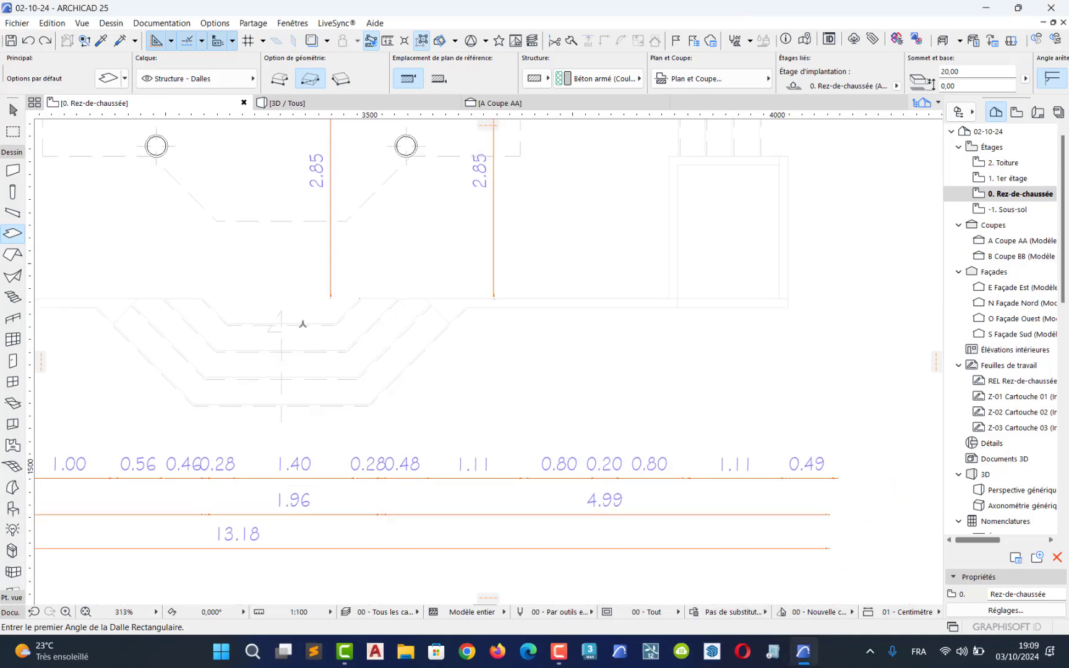
middle_click_drag(260, 312, 358, 418)
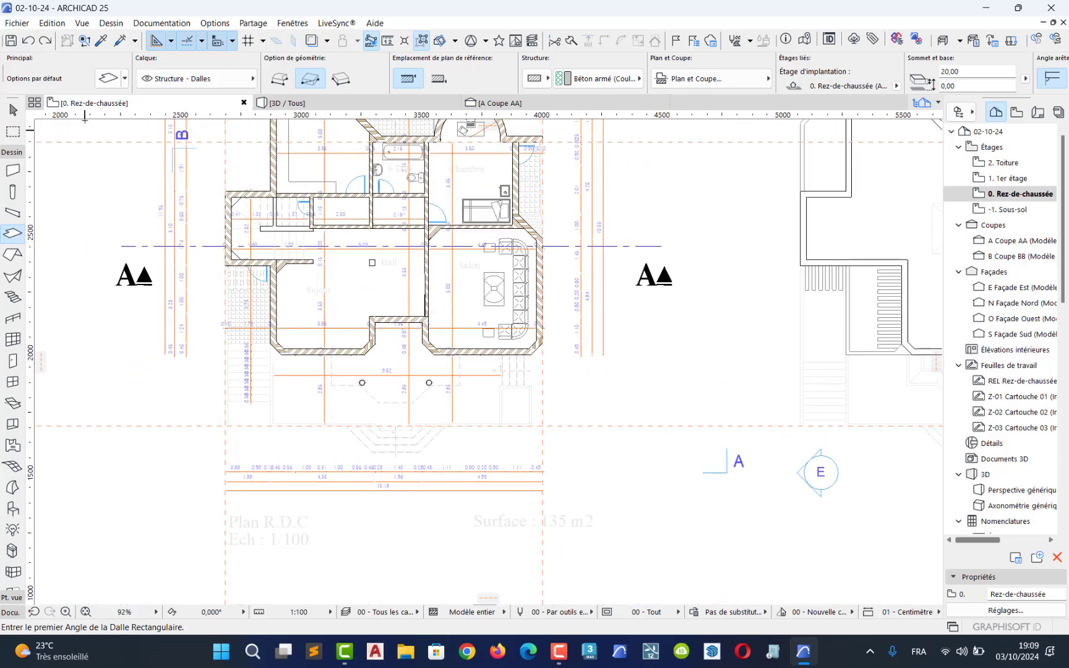
key("ctrl+t")
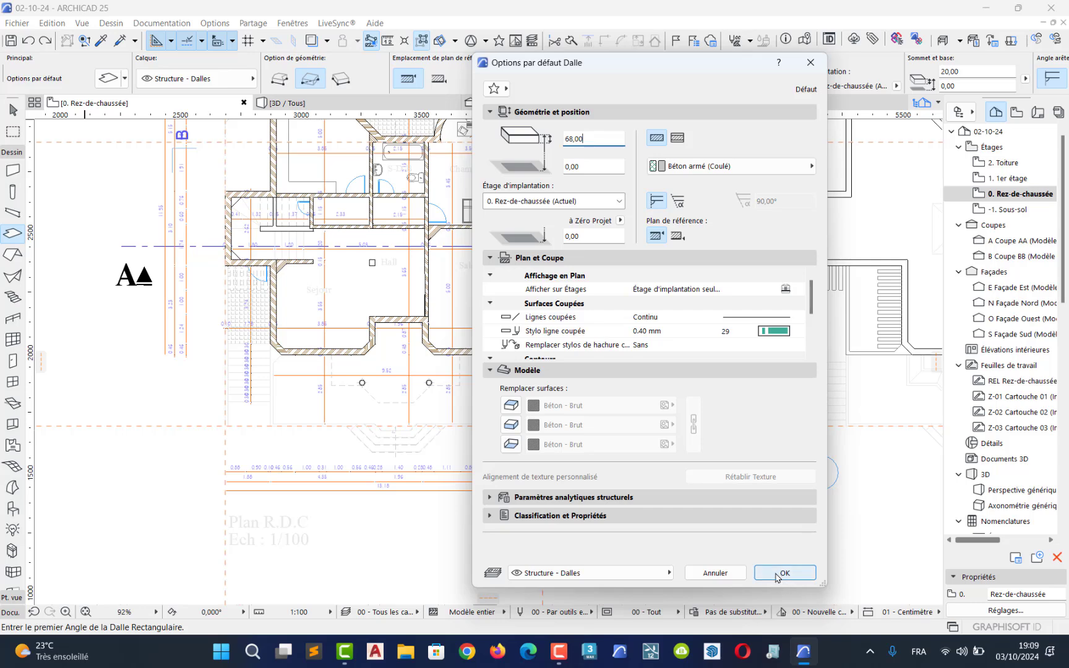
left_click(777, 574)
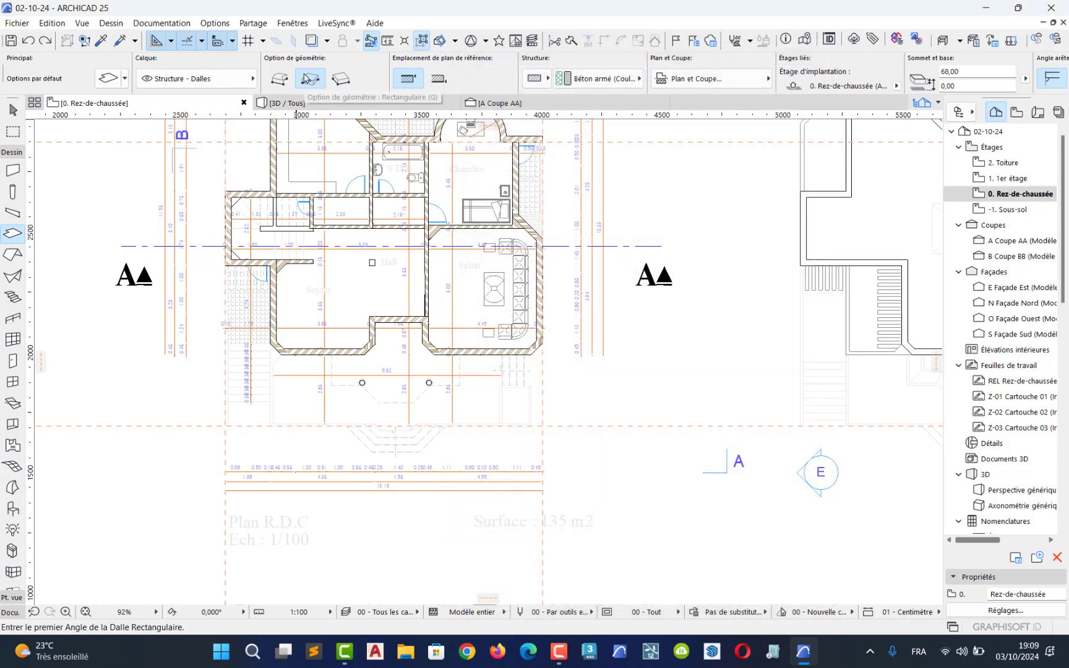
Step: Draw a rectangular slab between the outer guide lines, from the lower-right intersection below the salon to the upper-left intersection beside the kitchen
scroll(554, 437, "up", 4)
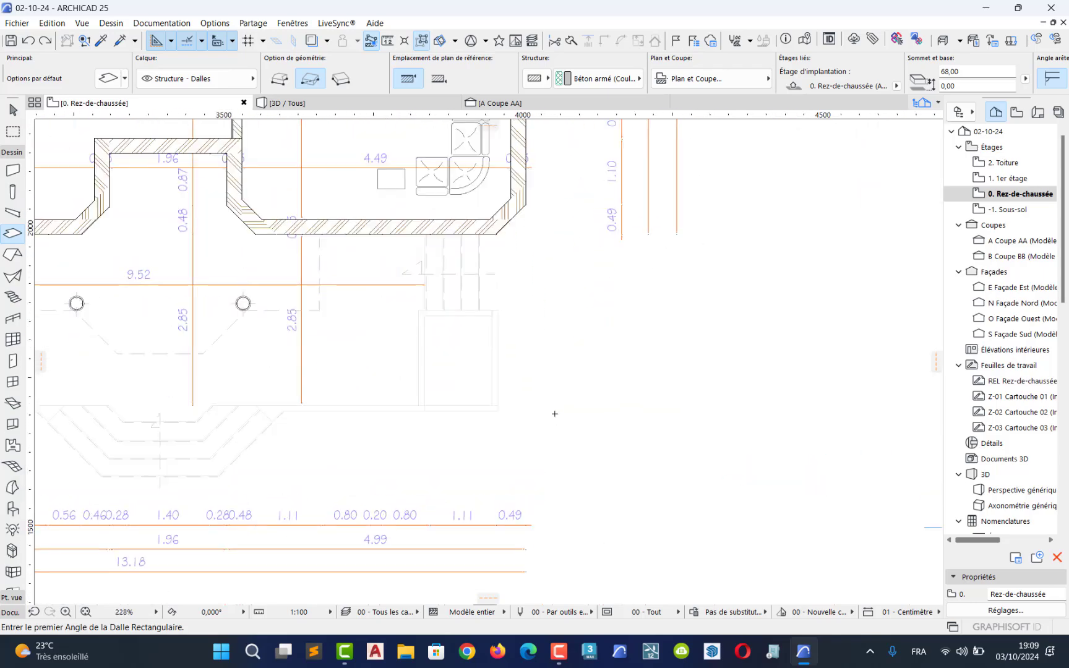
left_click(526, 411)
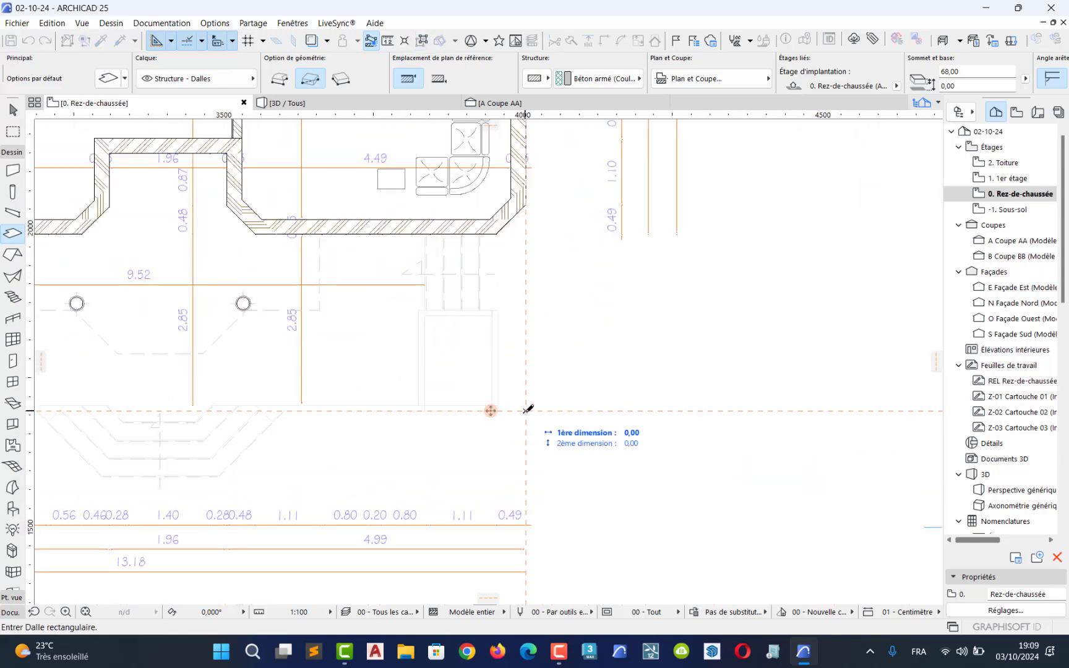
middle_click_drag(359, 213, 607, 543)
middle_click_drag(239, 202, 652, 551)
mouse_move(330, 177)
middle_mouse_down()
mouse_move(446, 365)
mouse_move(451, 352)
middle_mouse_up()
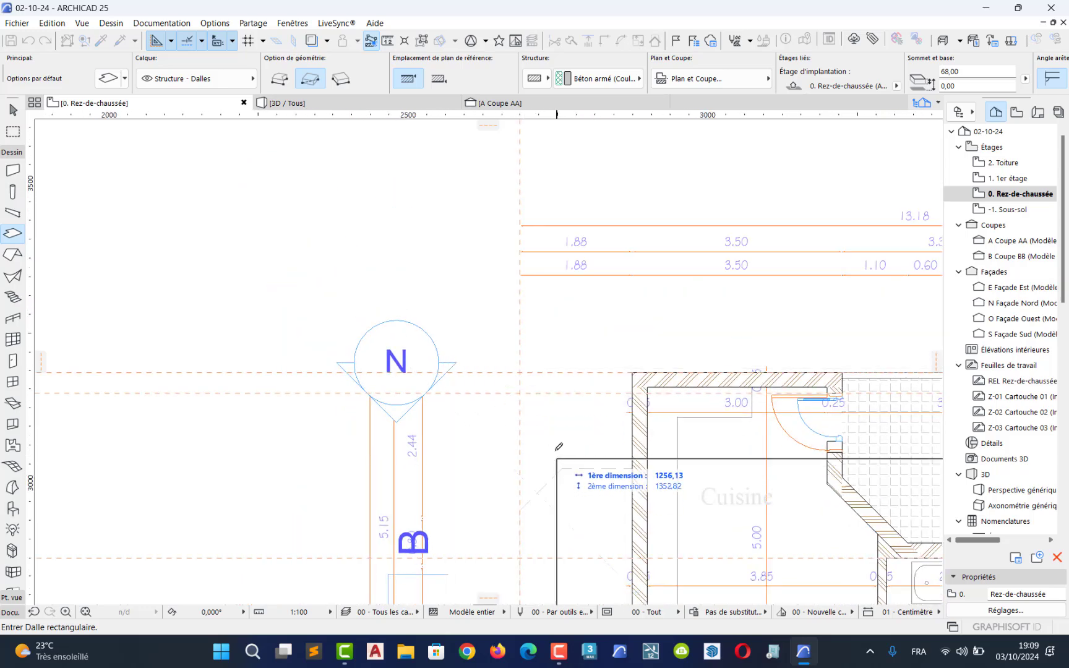
scroll(522, 407, "up", 3)
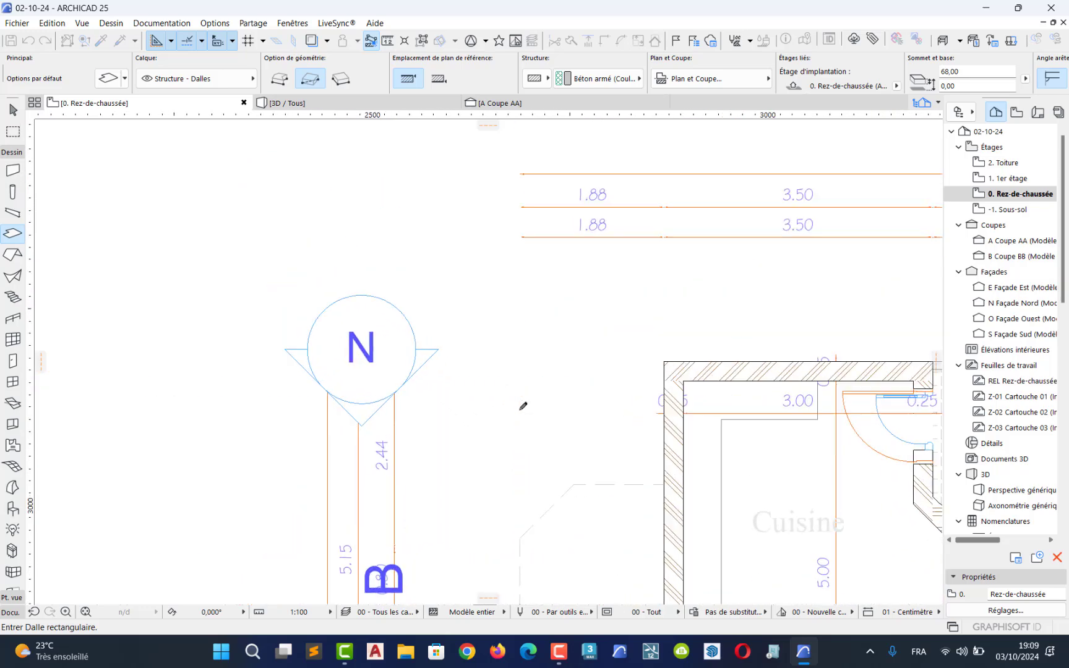
left_click(520, 345)
scroll(530, 394, "down", 12)
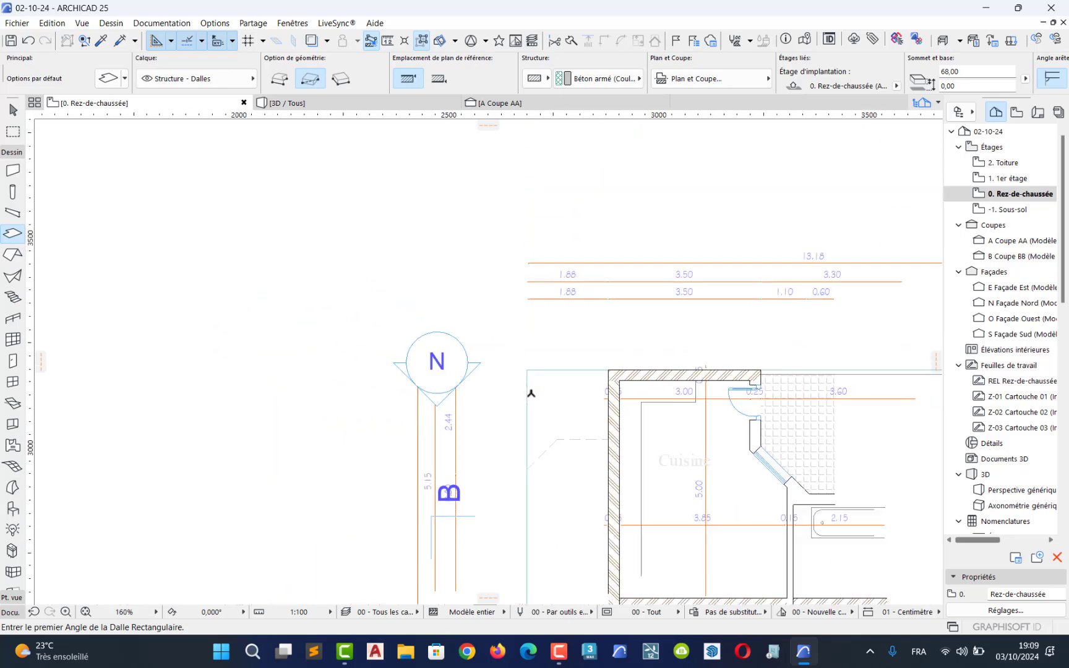
middle_click_drag(527, 394, 421, 370)
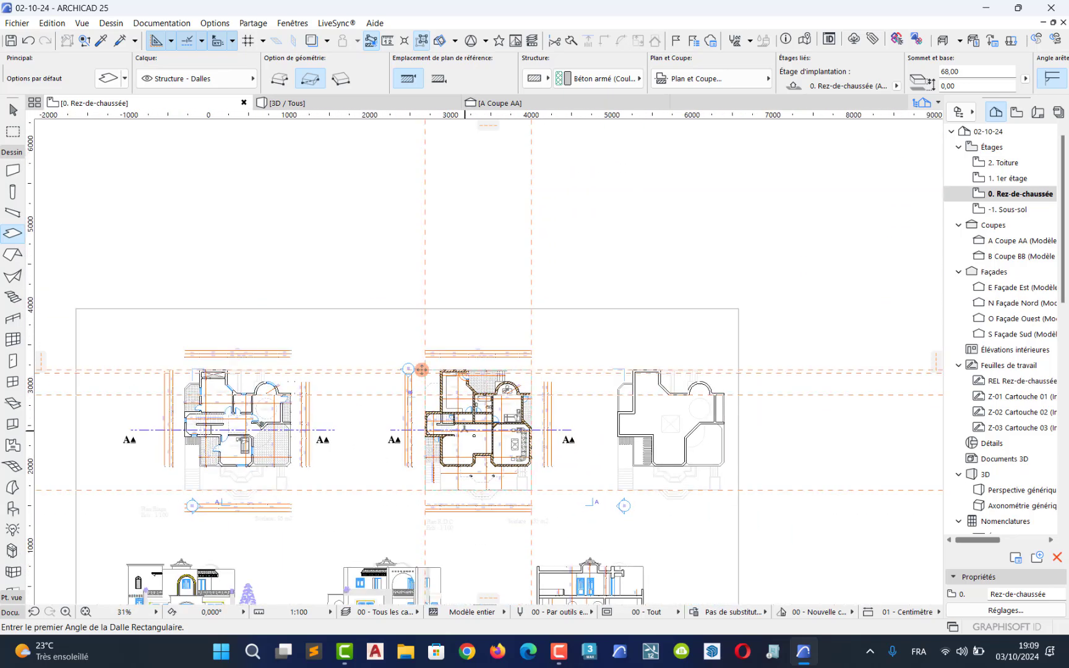
Step: Inspect the new slab beneath the walls in 3D from several sides and return to the Rez-de-chaussée plan
key("F3")
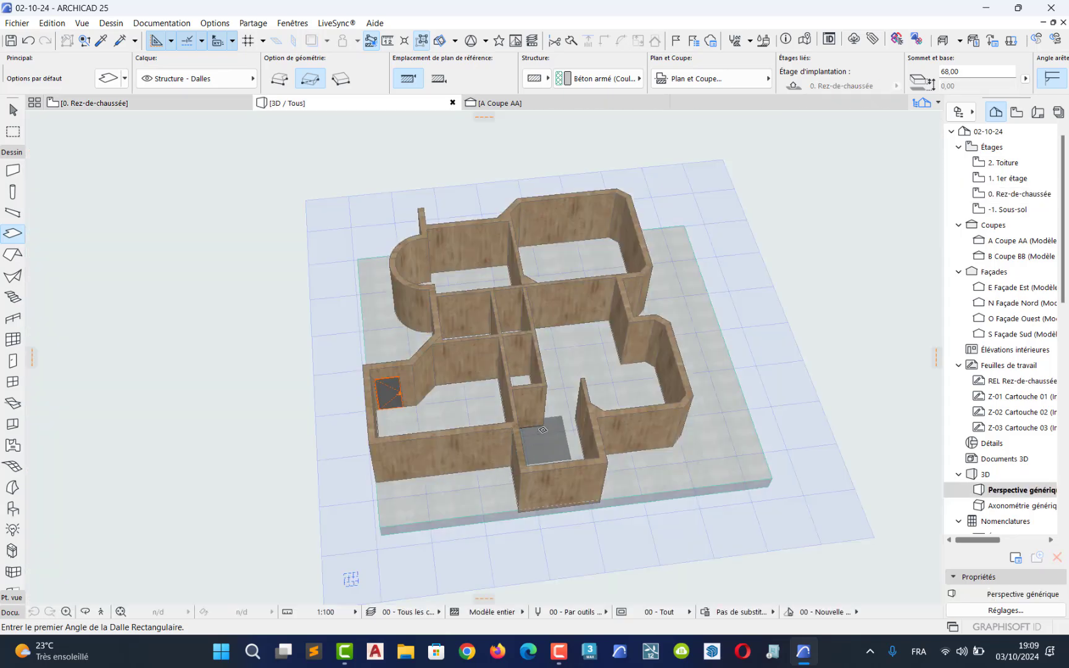
middle_click_drag(536, 430, 486, 430)
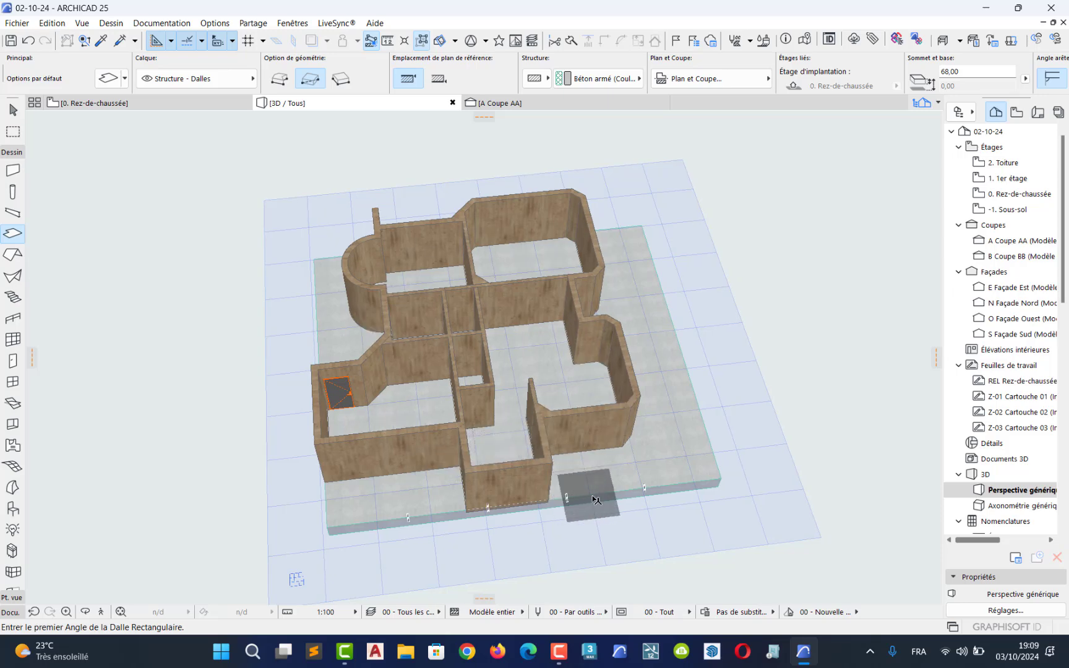
middle_click_drag(578, 495, 528, 397, "shift")
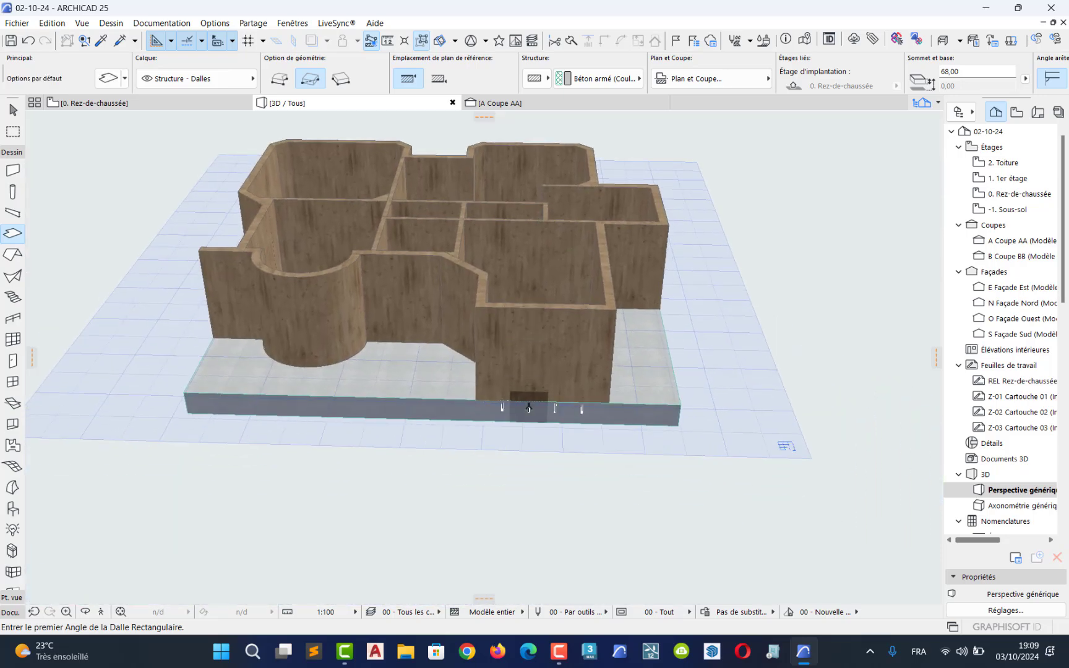
key("F2")
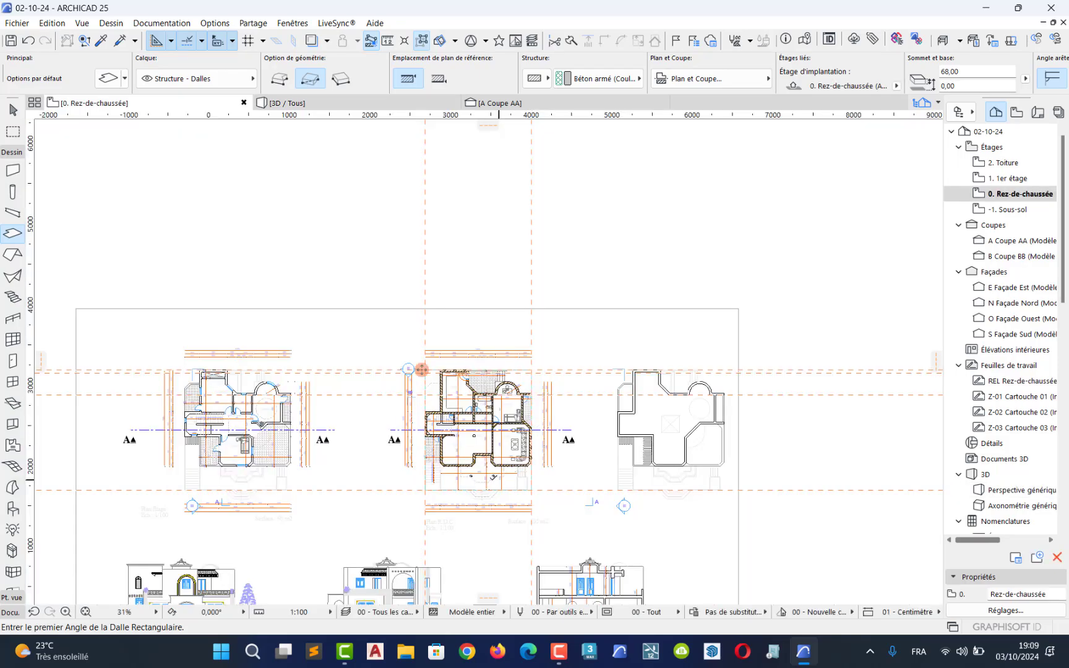
middle_click_drag(534, 427, 517, 353)
scroll(485, 416, "up", 5)
scroll(488, 429, "up", 6)
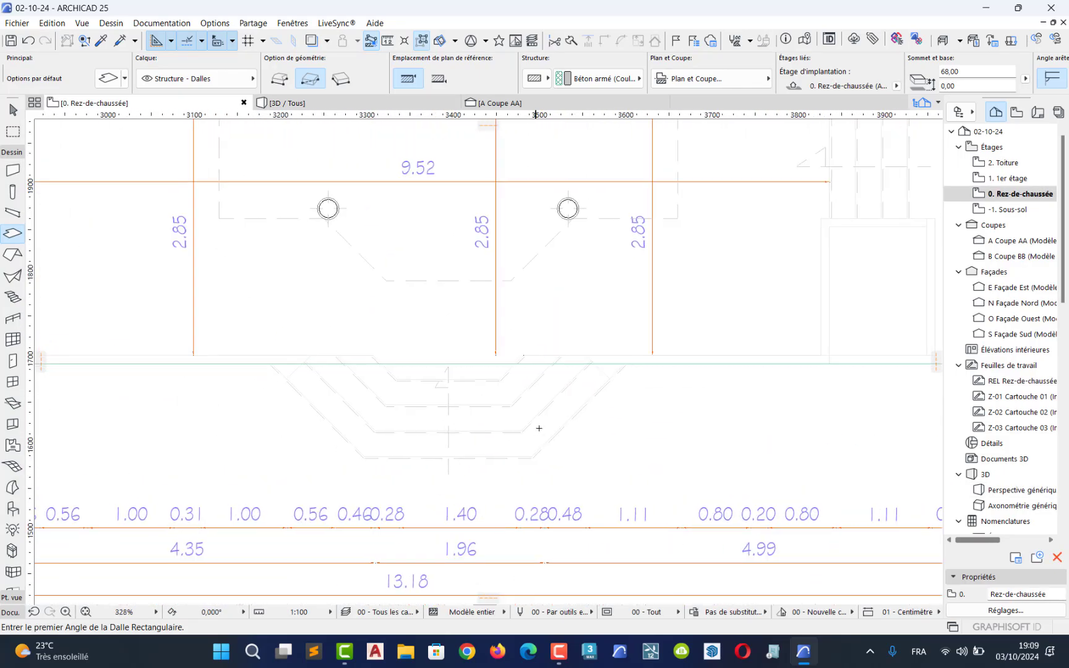
key("Escape")
scroll(489, 434, "up", 3)
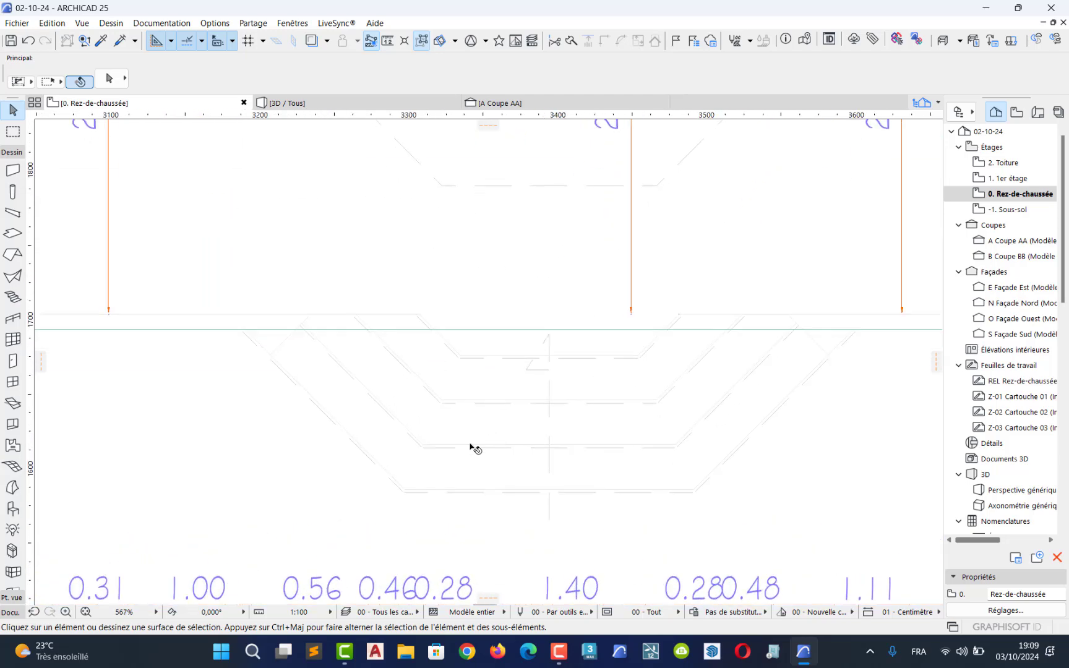
middle_click_drag(613, 419, 483, 423)
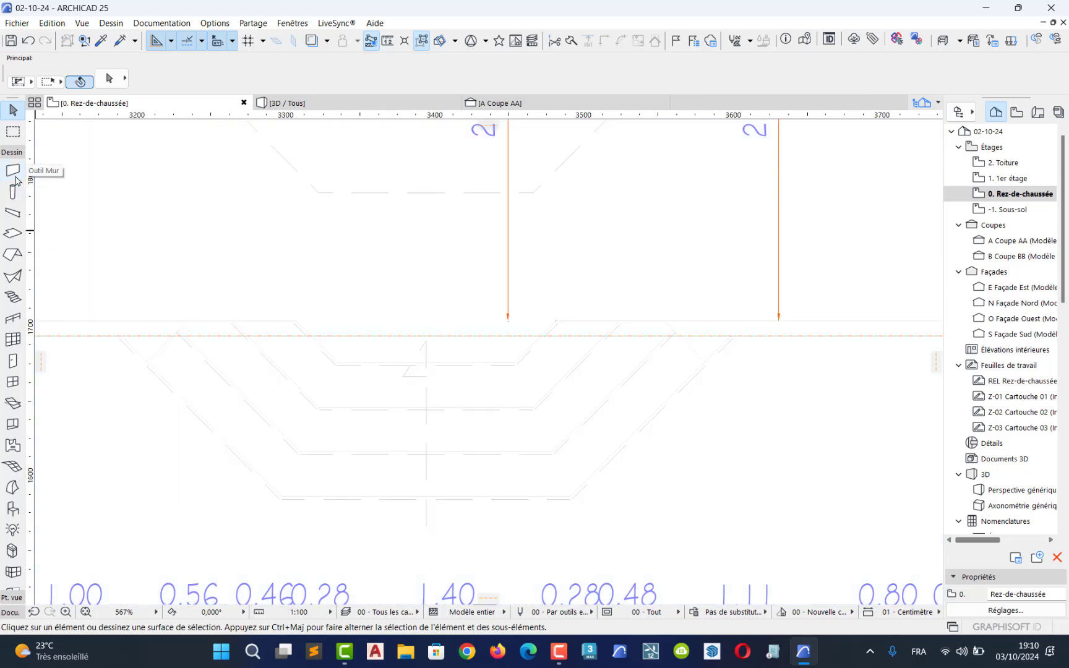
left_click(13, 170)
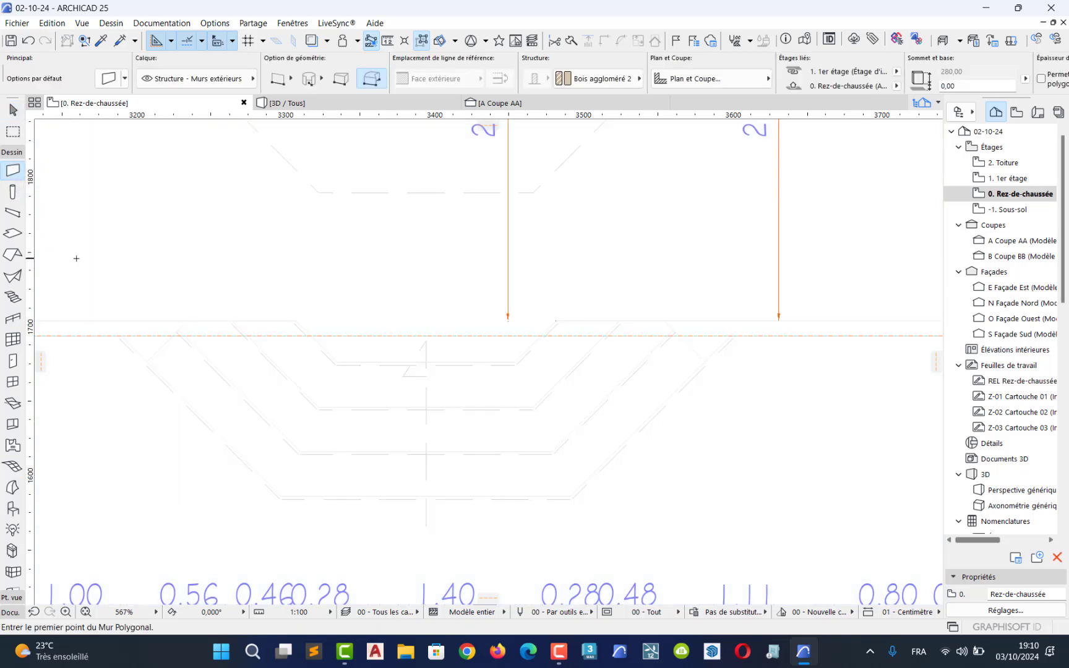
left_click(11, 239)
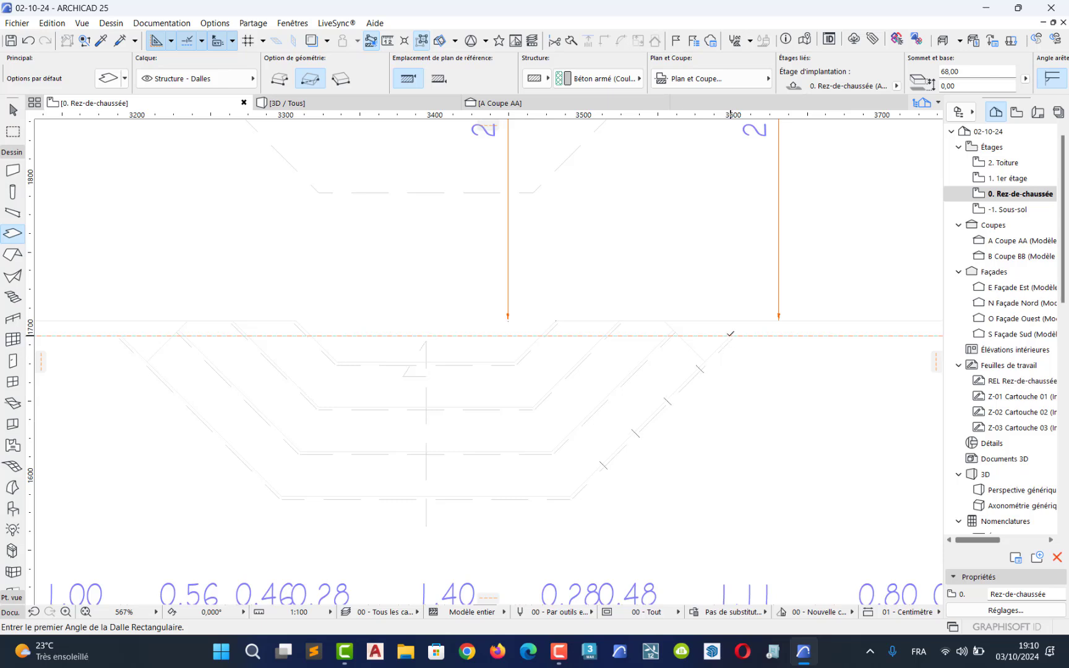
left_click(731, 336)
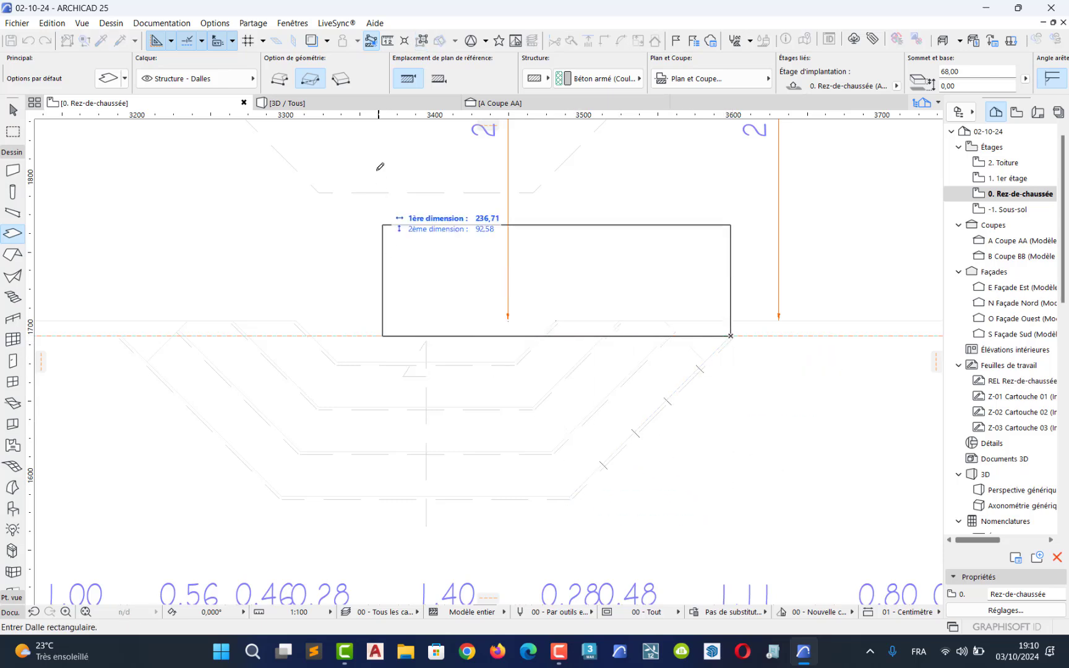
left_click(341, 79)
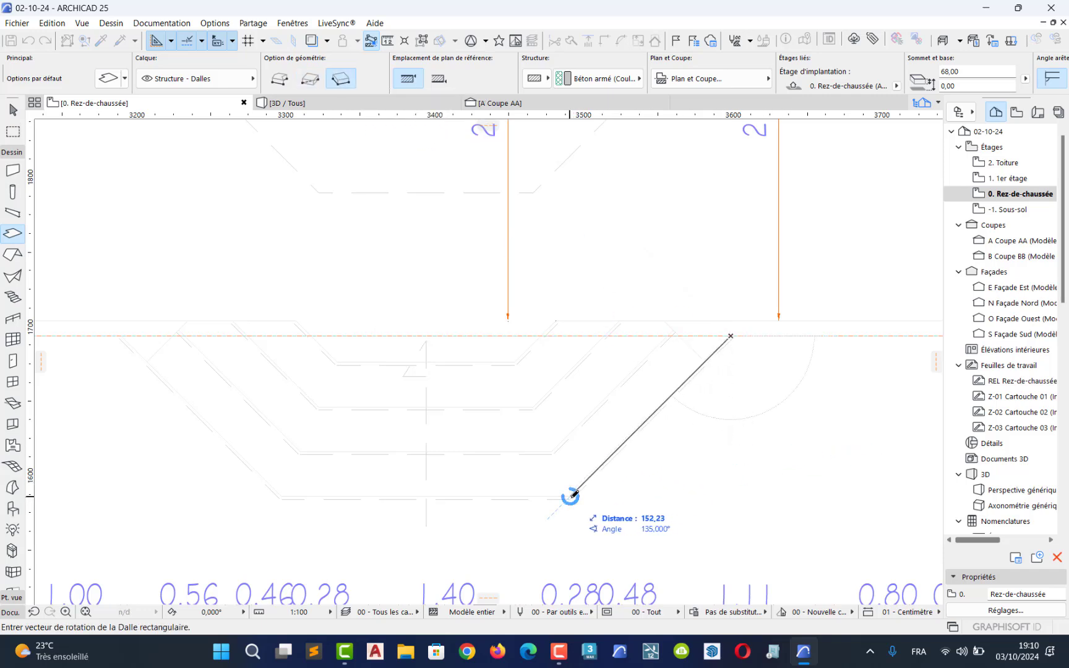
scroll(574, 493, "up", 3)
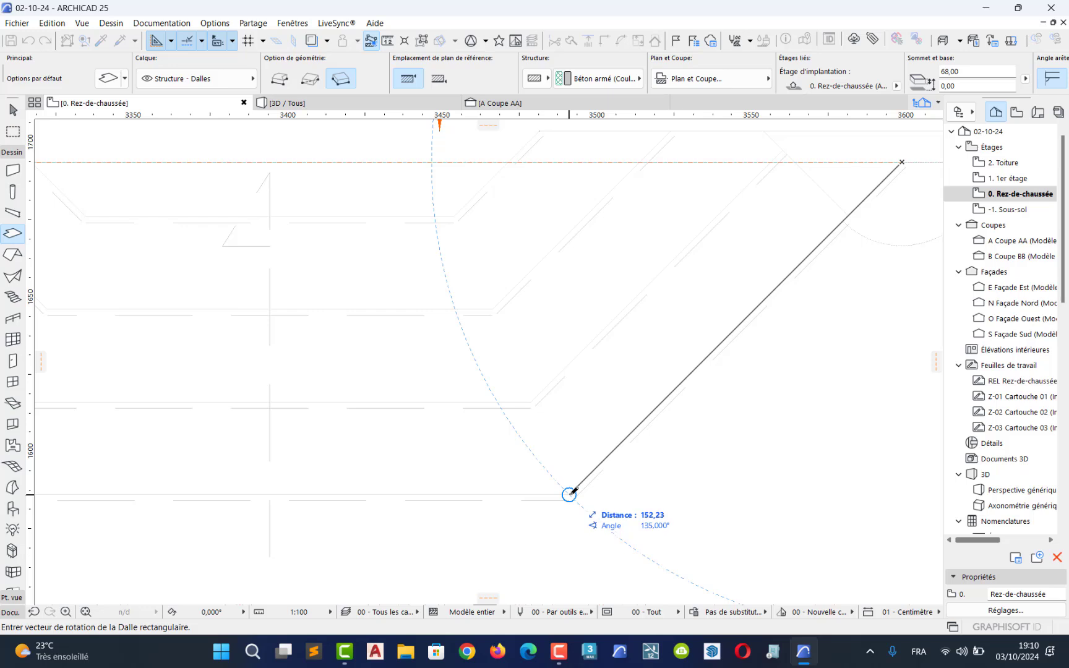
left_click(570, 493)
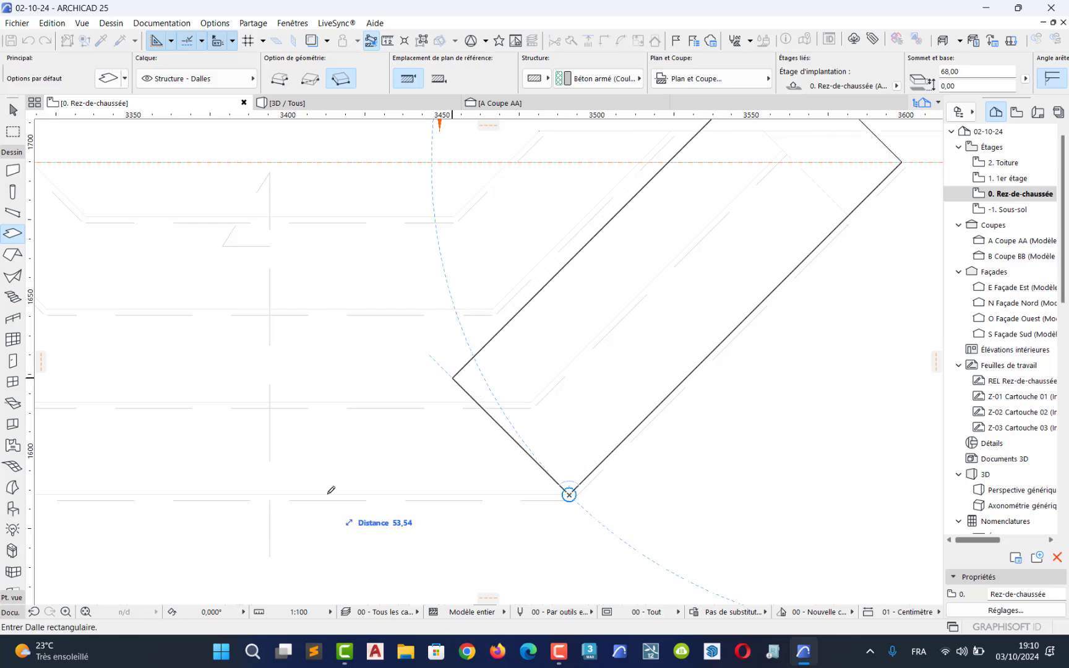
Step: Start a polygonal slab at the front steps, tracing the outer edge of the lowest step from its right end around to its left end
left_click(280, 79)
left_click(901, 162)
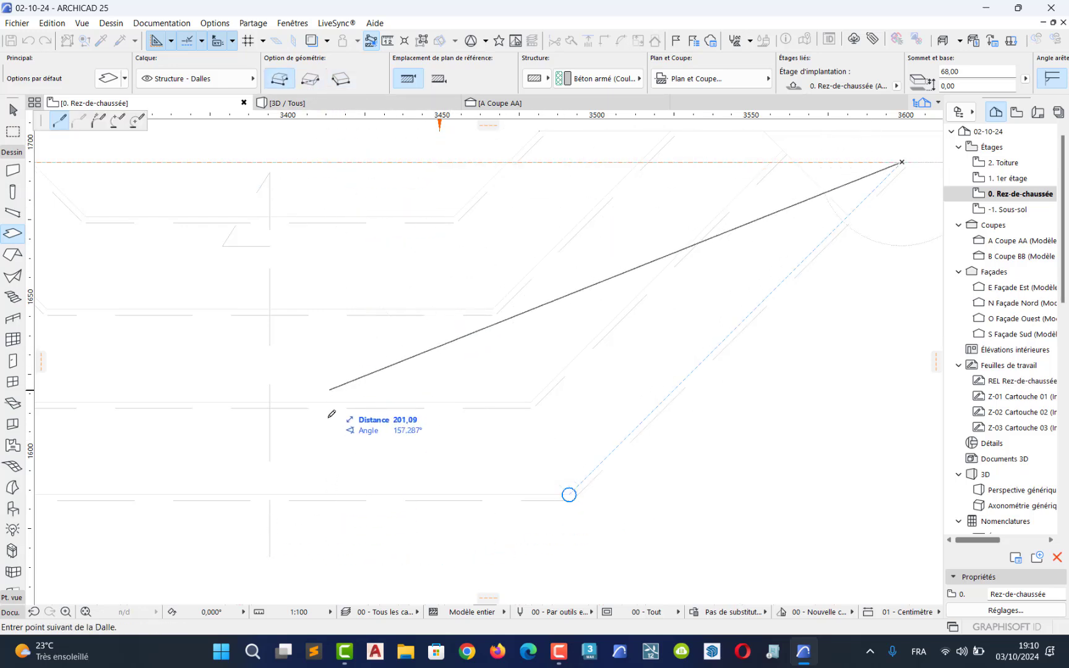
left_click(569, 495)
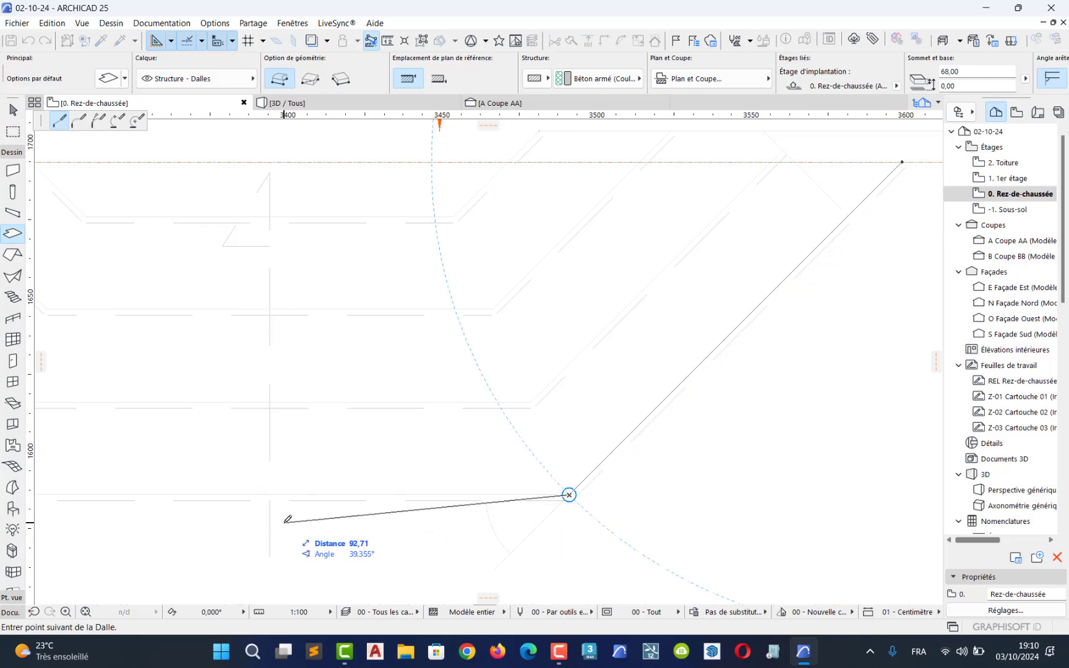
middle_click_drag(286, 530, 685, 524)
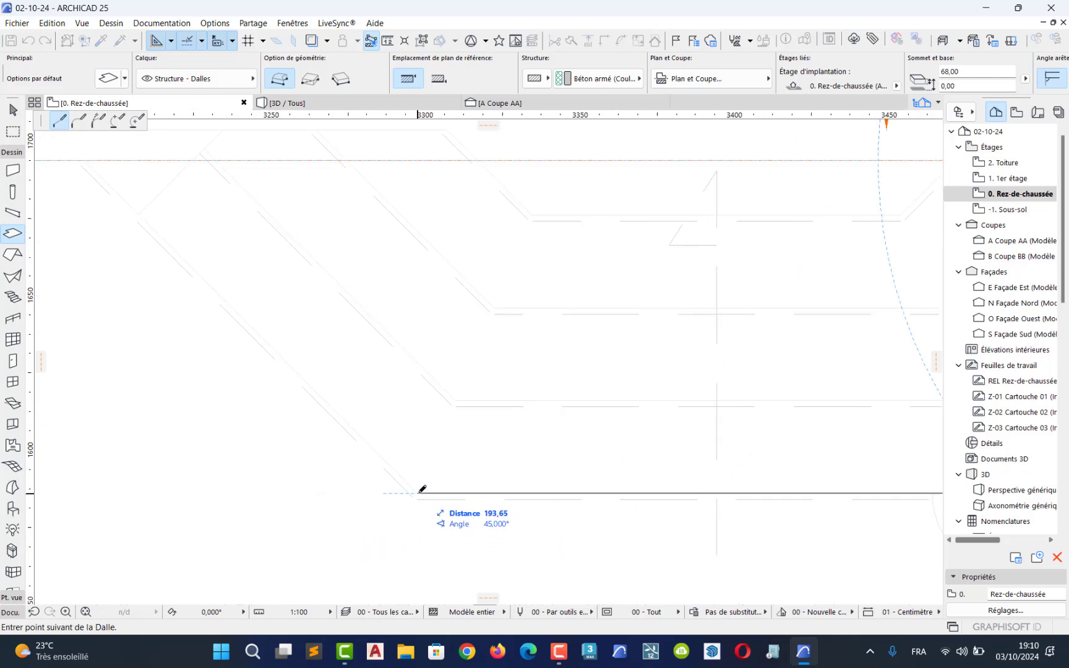
left_click(420, 493)
scroll(413, 437, "left", 5)
scroll(566, 477, "up", 3)
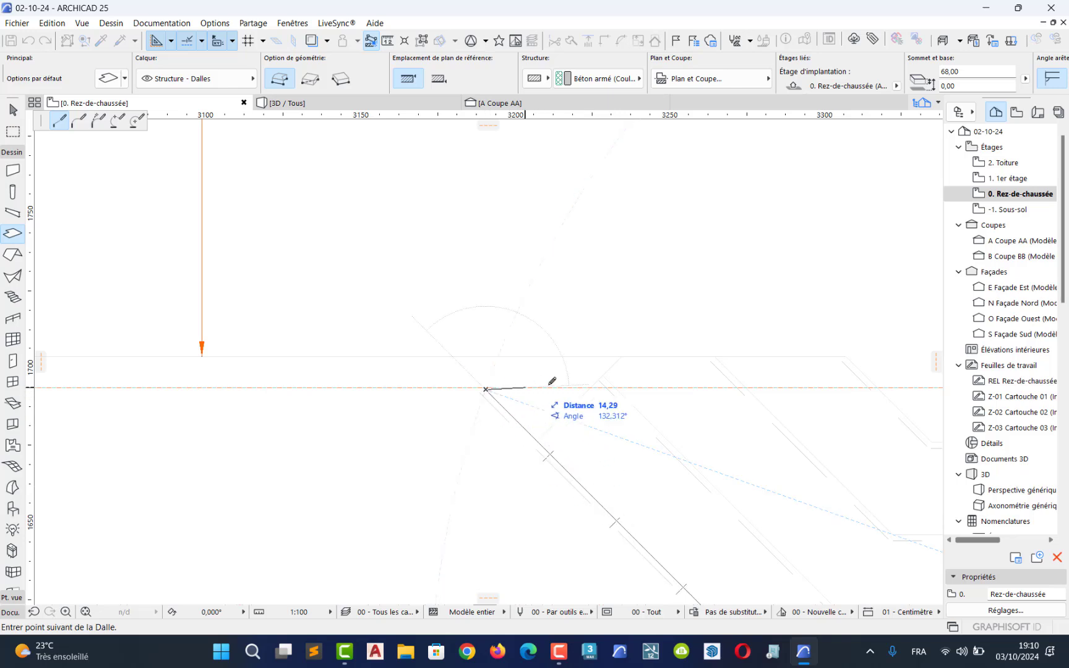
Step: Continue the lowest step's slab outline across its left end, then along the inner edge to the lower-left and lower-right corners
scroll(608, 389, "up", 5)
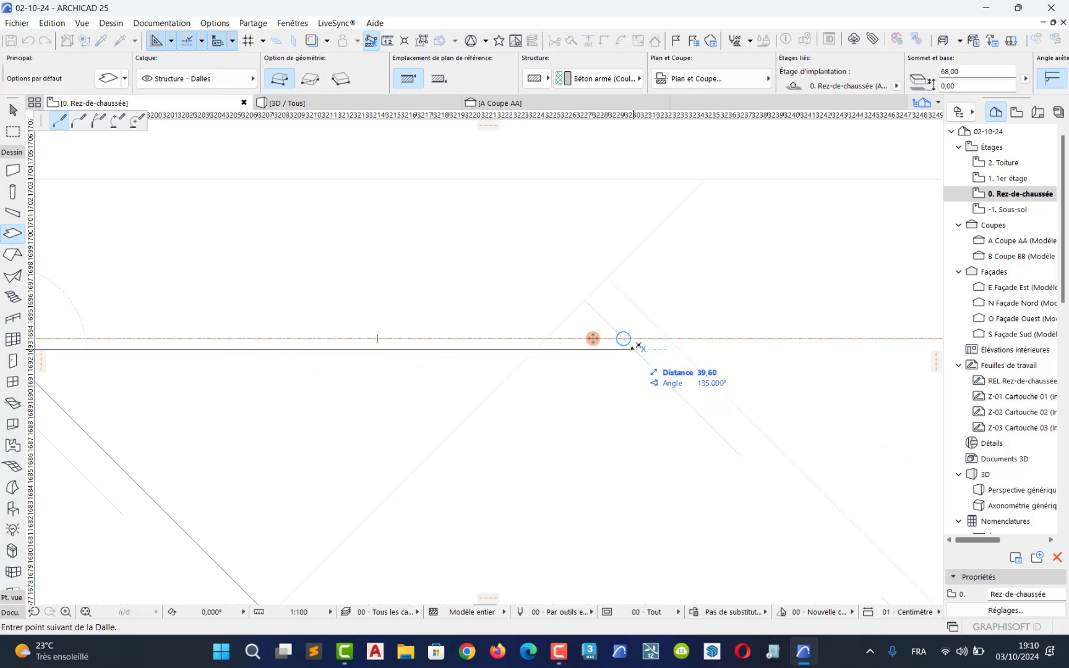
left_click(632, 348)
scroll(668, 441, "down", 6)
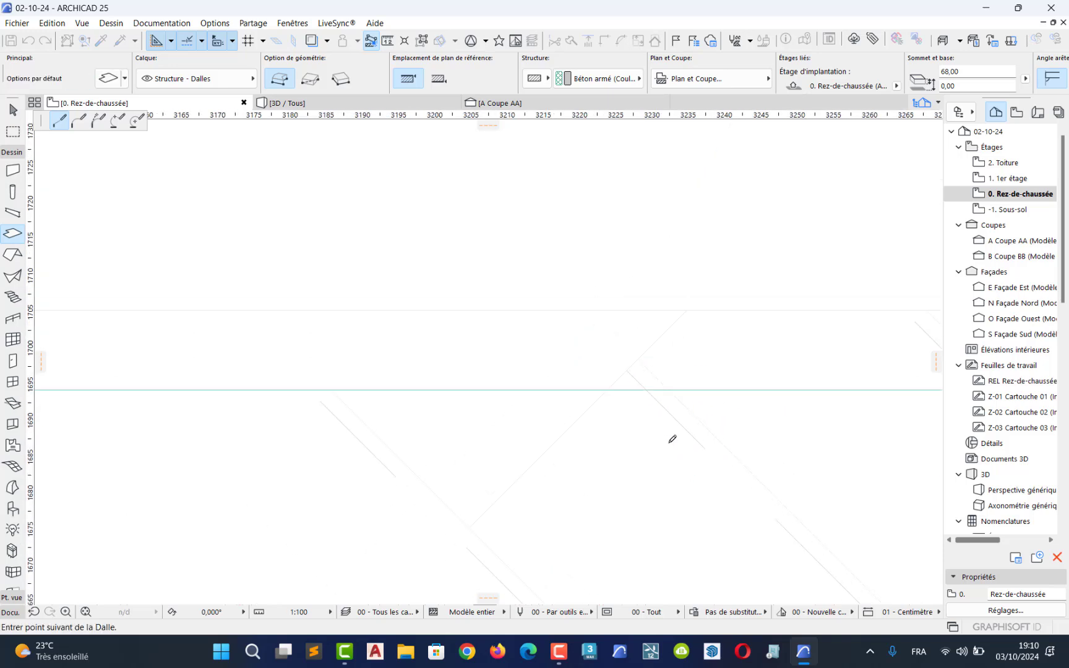
middle_click_drag(734, 505, 375, 267)
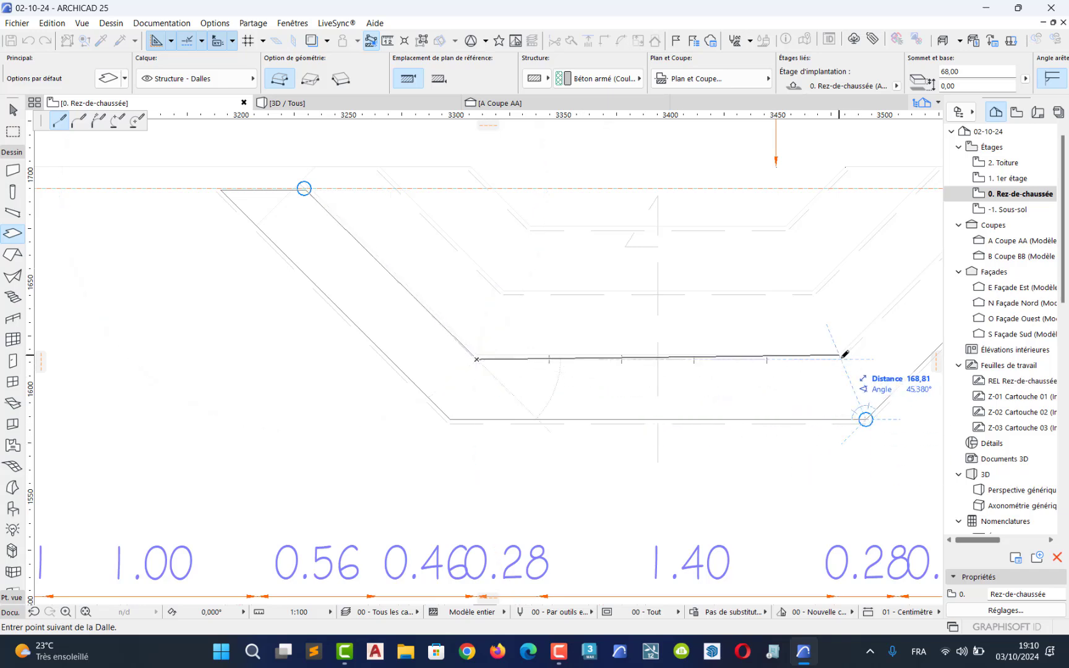
middle_click_drag(827, 344, 387, 470)
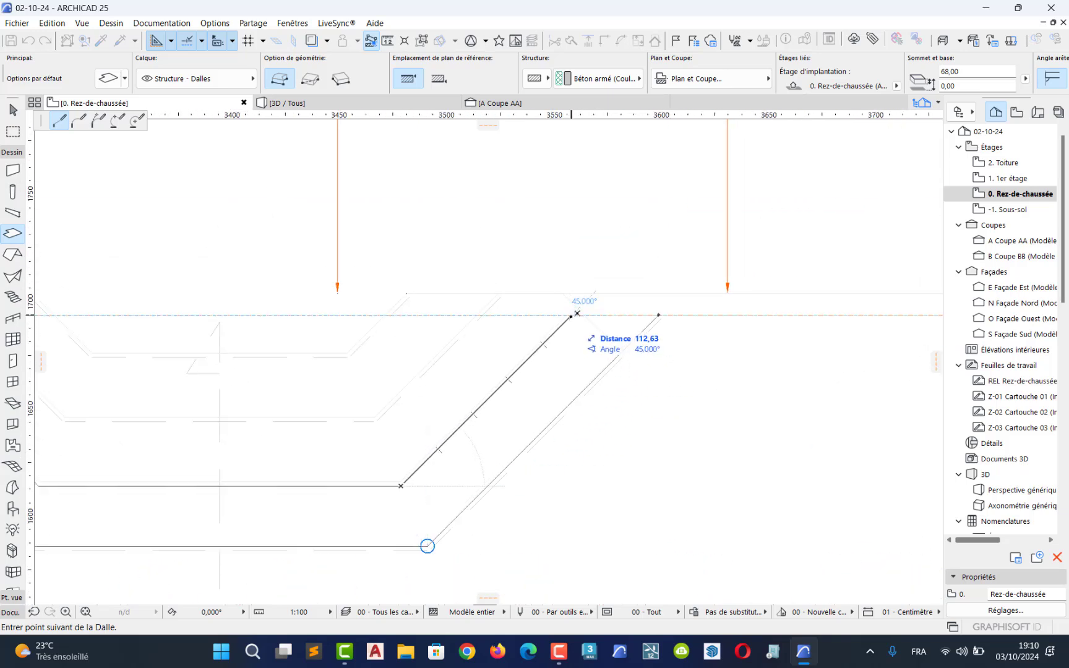
Step: Extend the lowest step's inner edge at 45° up to the horizontal guide line and close the slab polygon at its starting corner
scroll(579, 312, "up", 5)
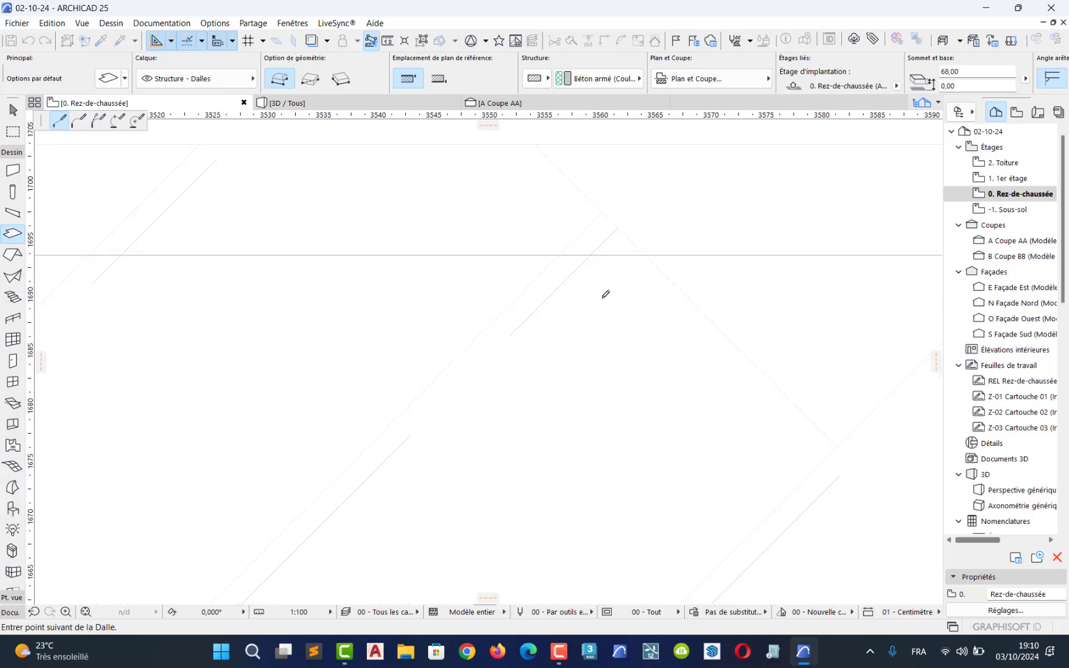
left_click(560, 254)
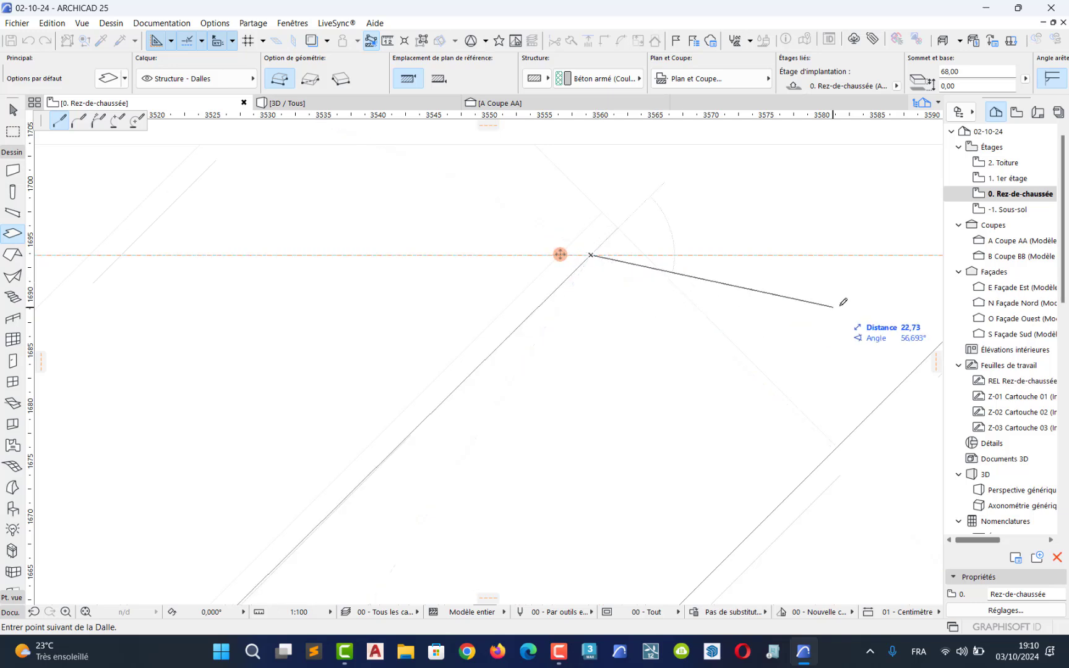
middle_click_drag(840, 303, 635, 322)
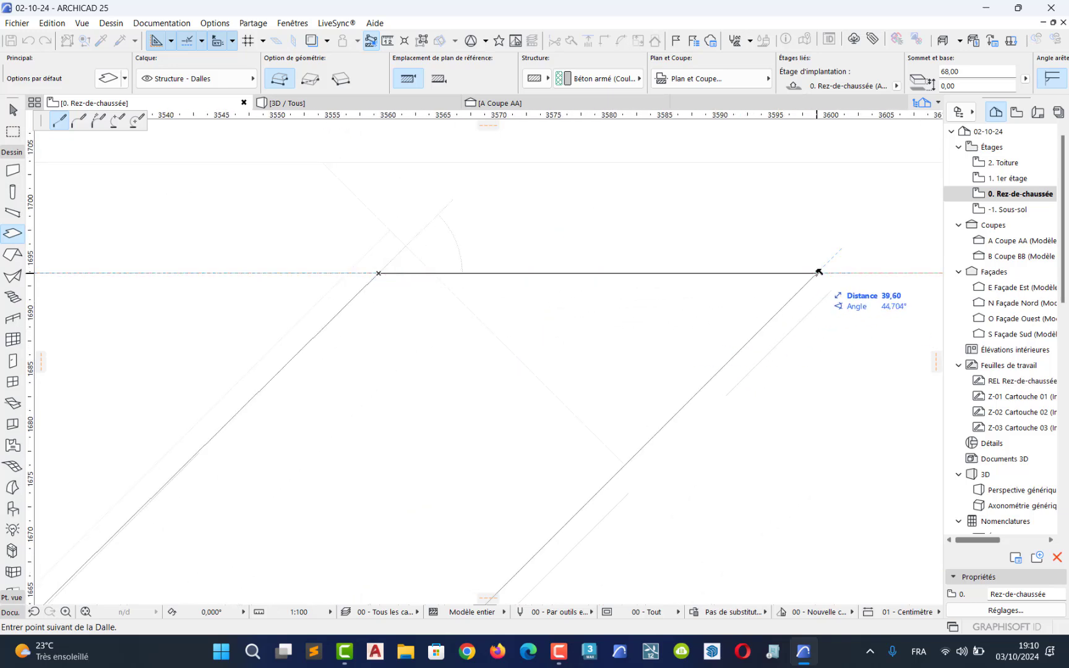
left_click(818, 273)
scroll(774, 351, "down", 6)
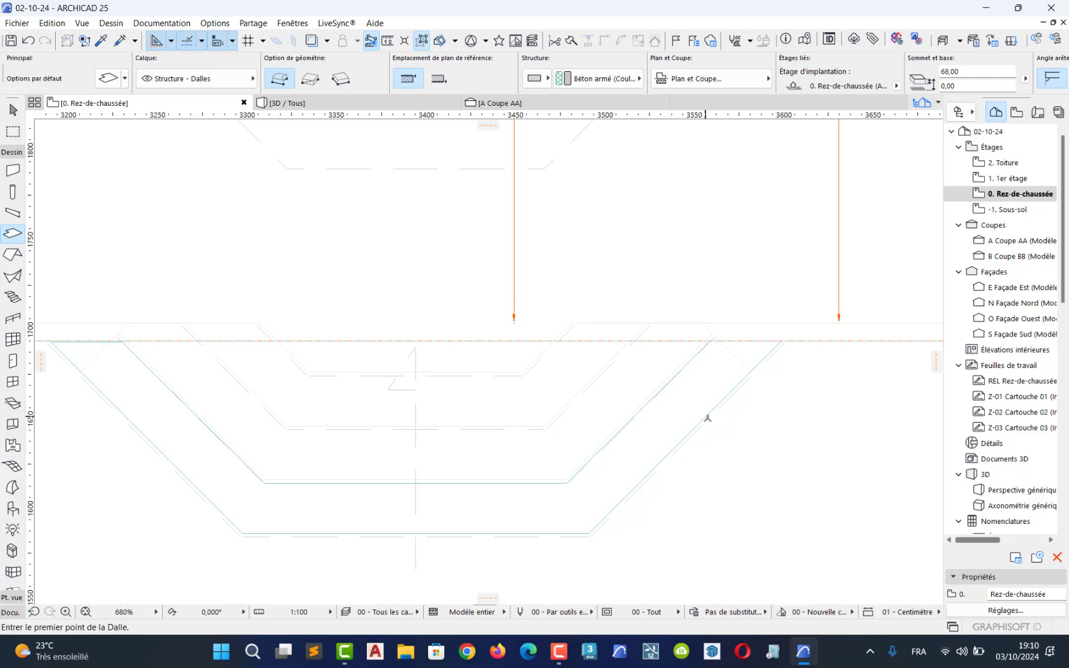
Step: Start the second step's polygonal slab at the lowest step's inner left end, tracing its inner edge to the lower-right corner
scroll(345, 446, "up", 5)
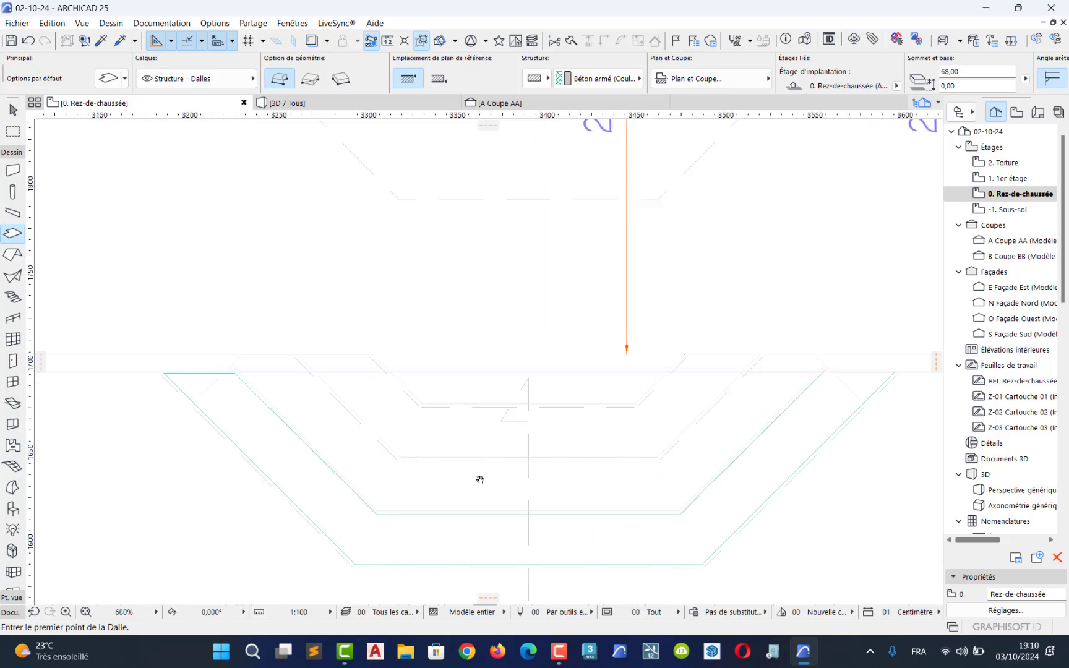
scroll(136, 314, "up", 4)
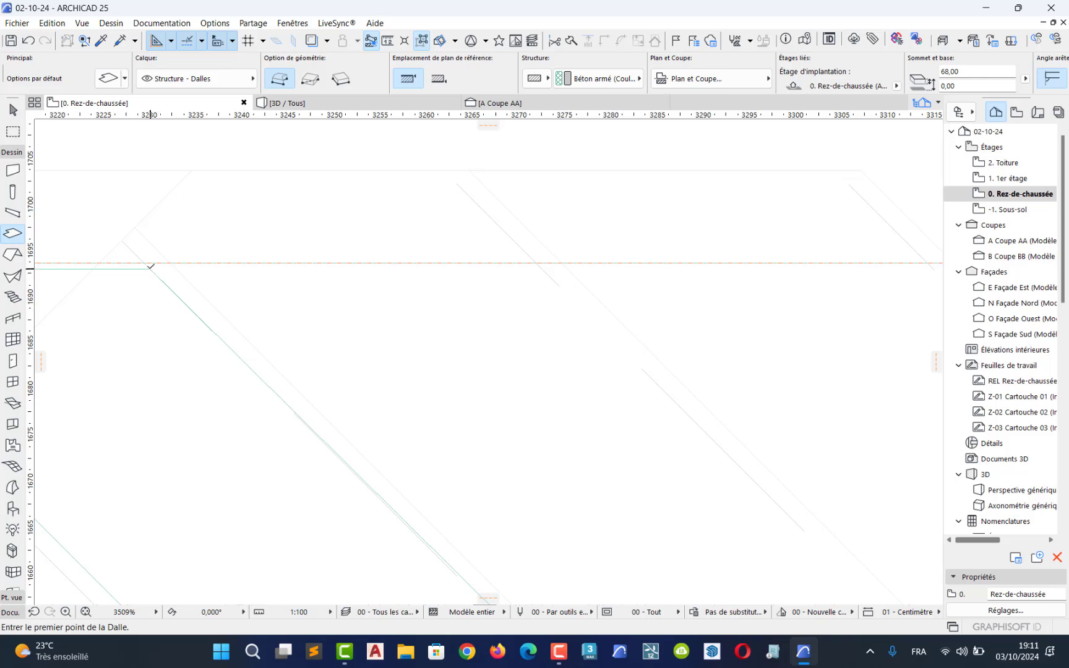
left_click(150, 269)
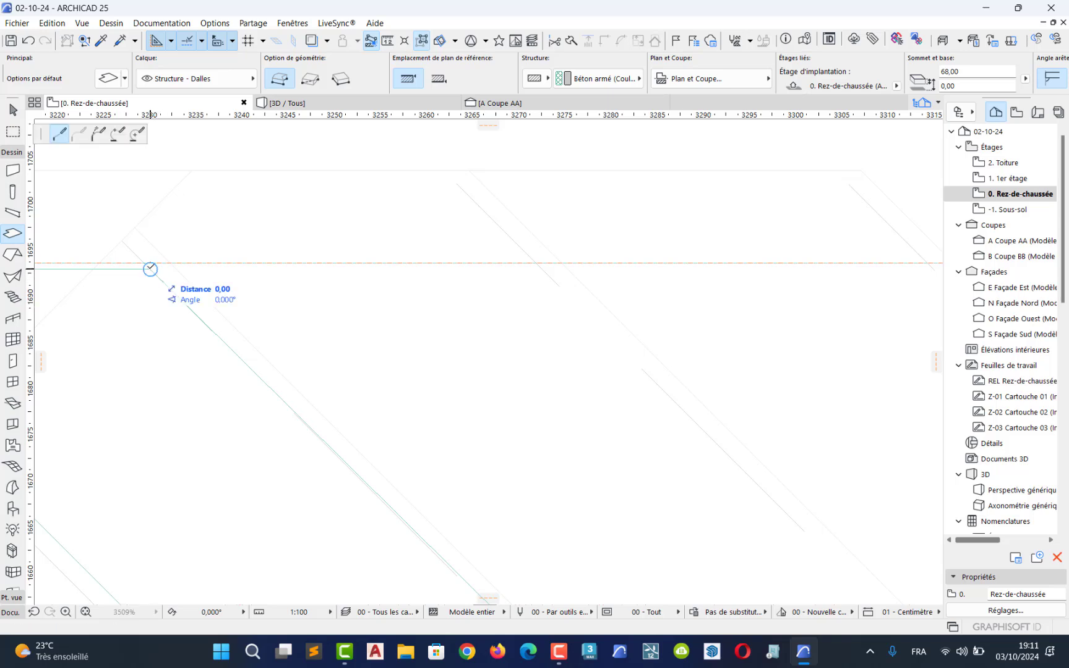
scroll(368, 394, "down", 8)
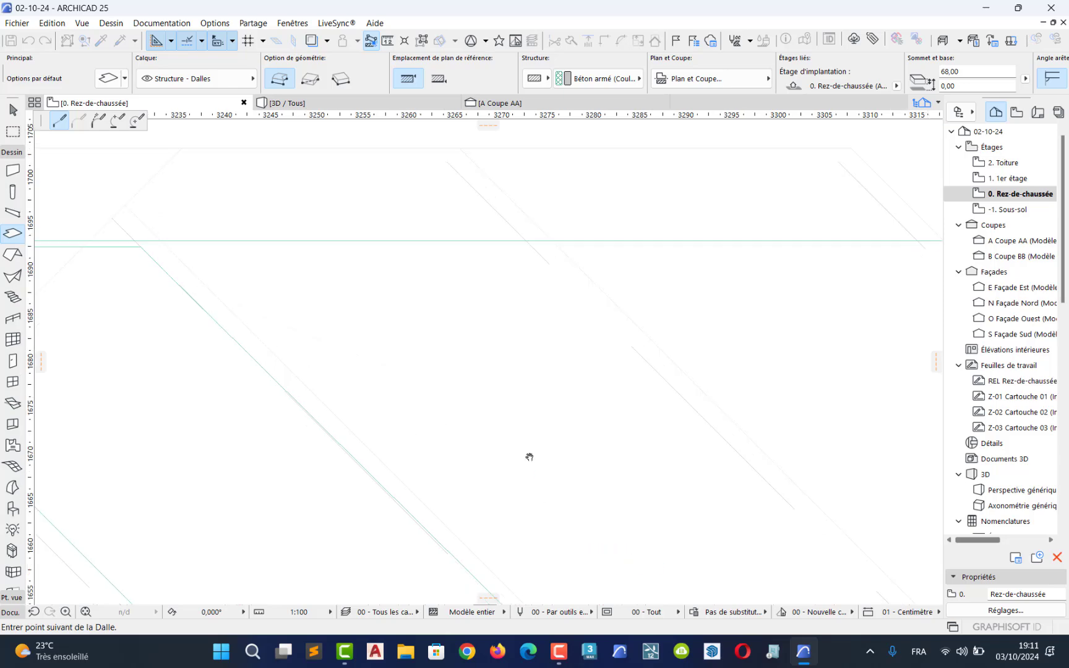
scroll(572, 459, "up", 9)
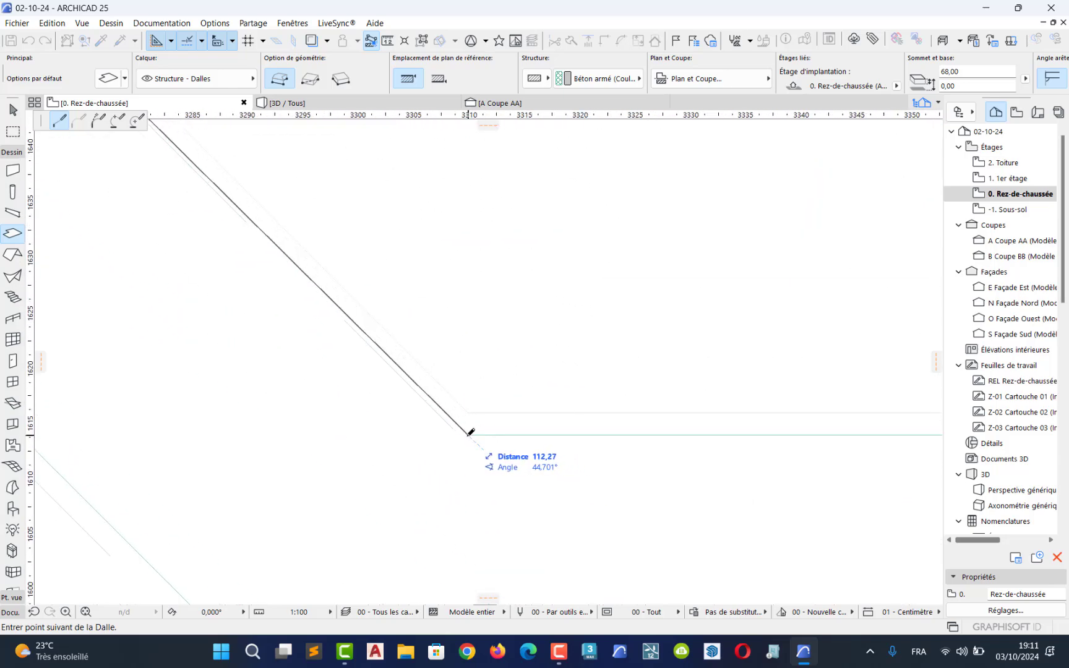
scroll(334, 470, "down", 6)
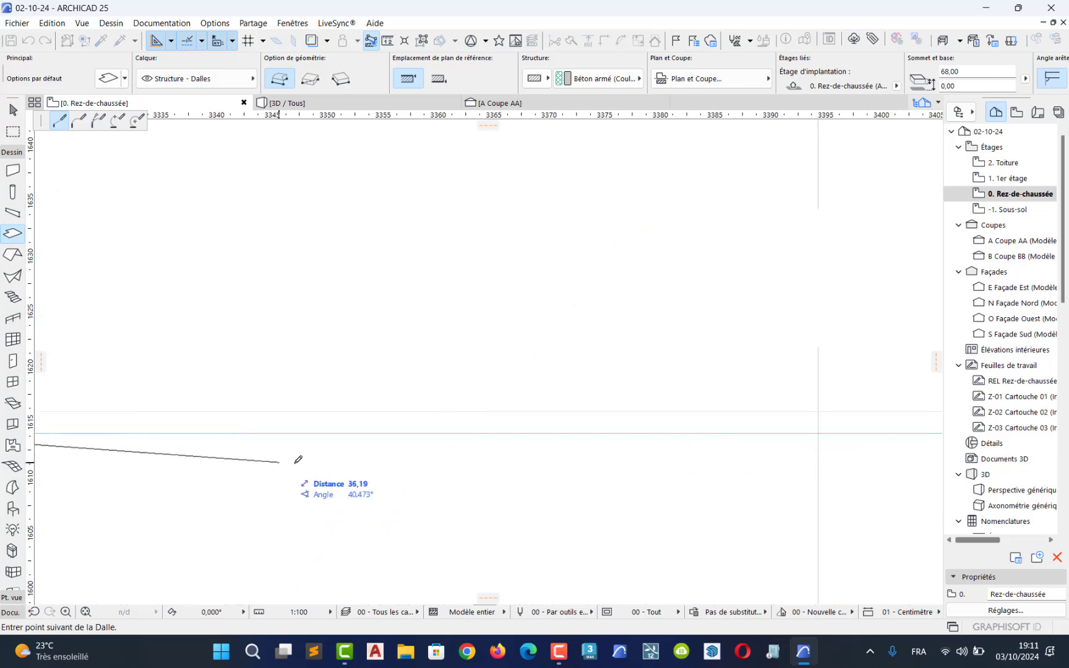
scroll(587, 467, "up", 7)
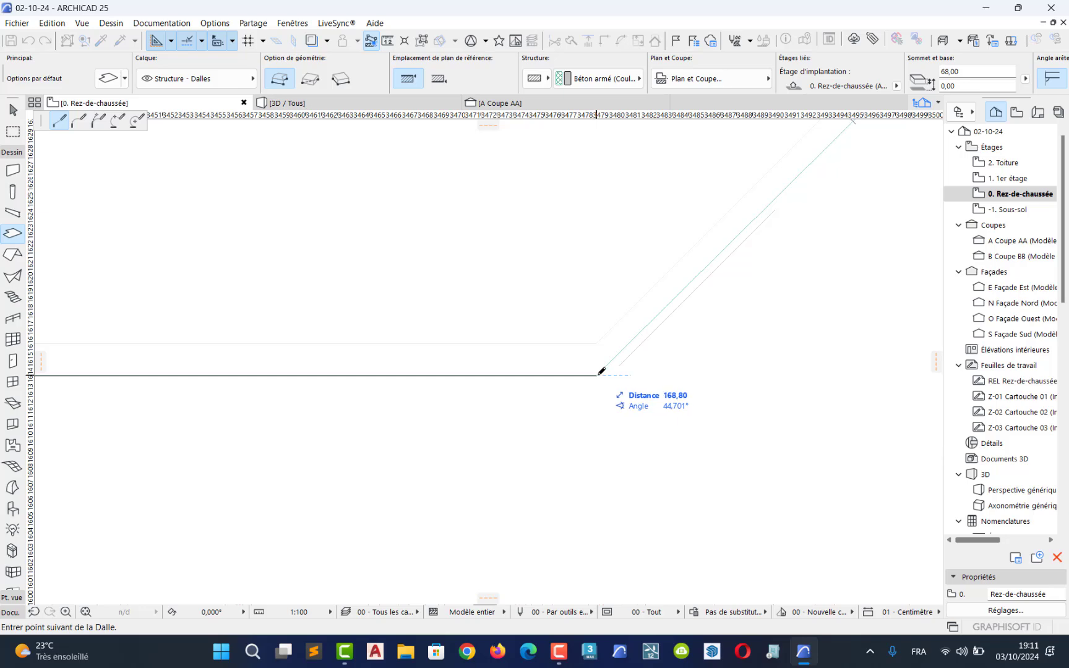
left_click(603, 371)
scroll(551, 465, "down", 9)
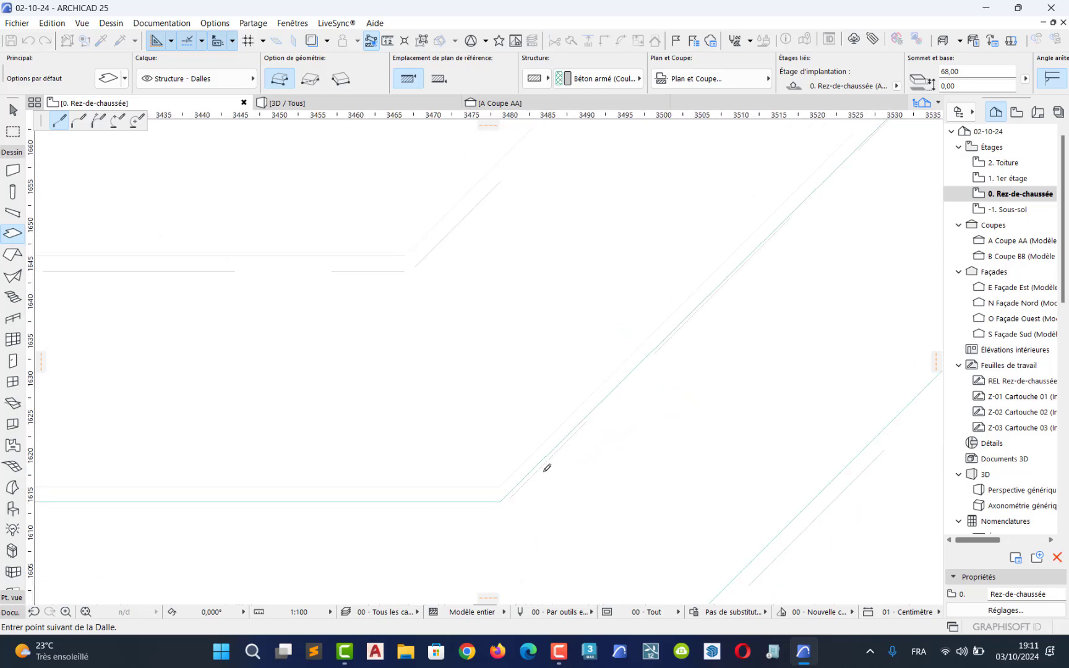
scroll(668, 328, "up", 7)
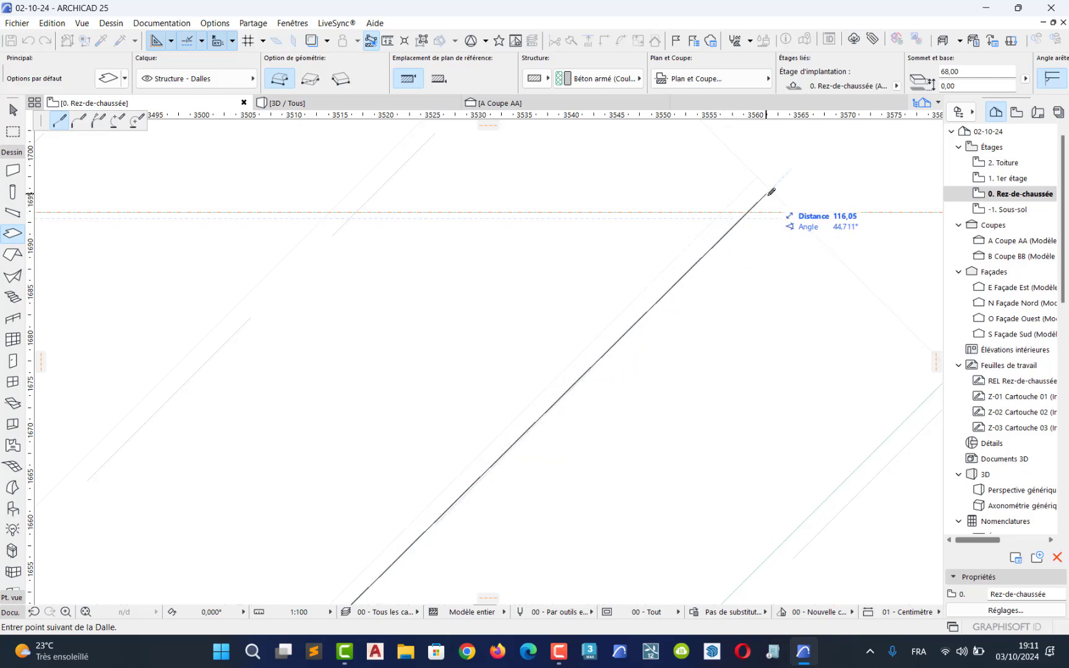
left_click(769, 192)
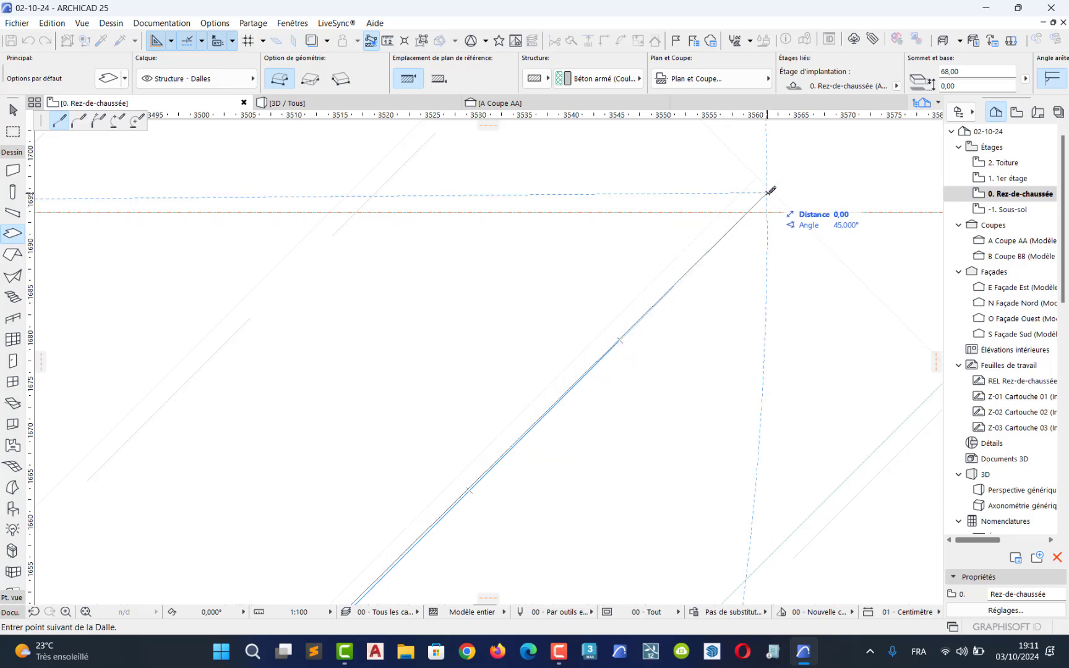
scroll(751, 208, "down", 3)
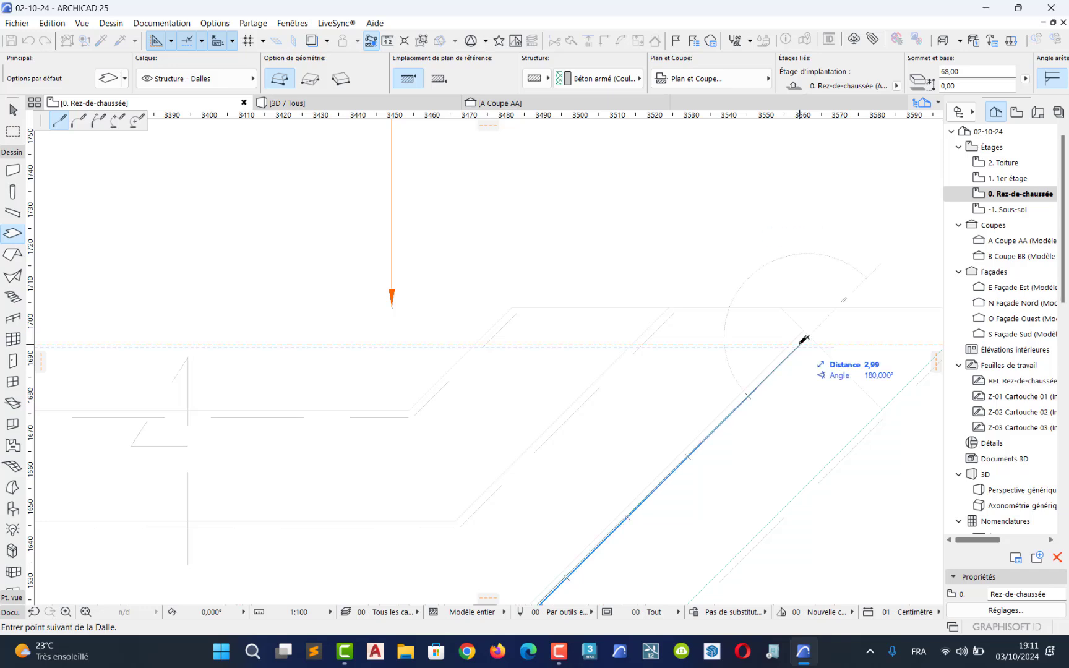
left_click(807, 336)
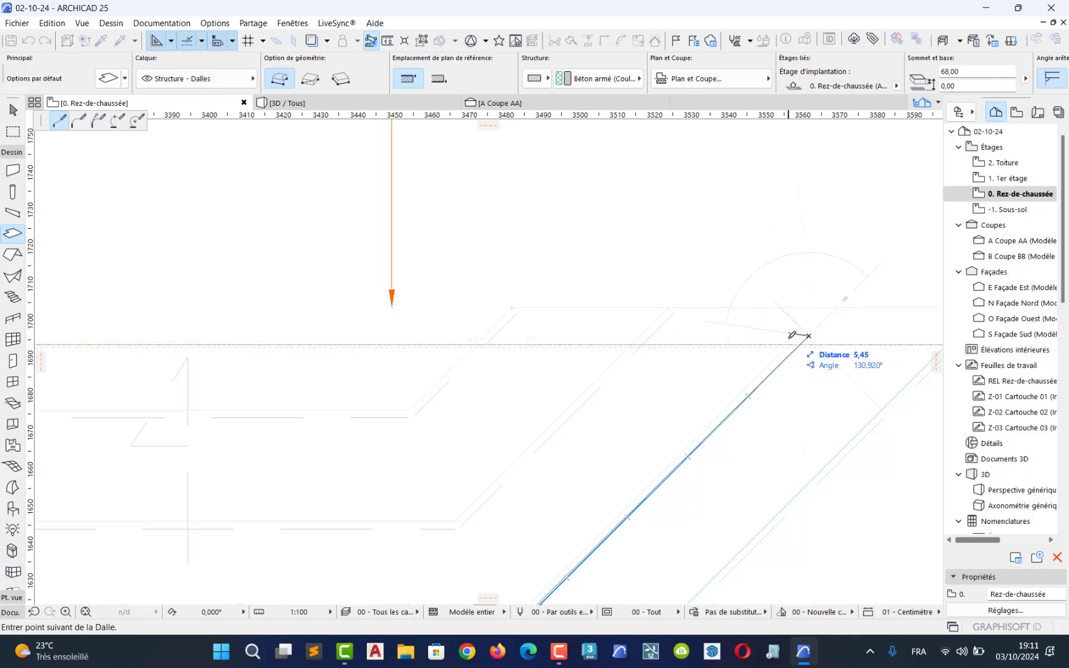
scroll(798, 337, "down", 5)
middle_click_drag(759, 365, 557, 433)
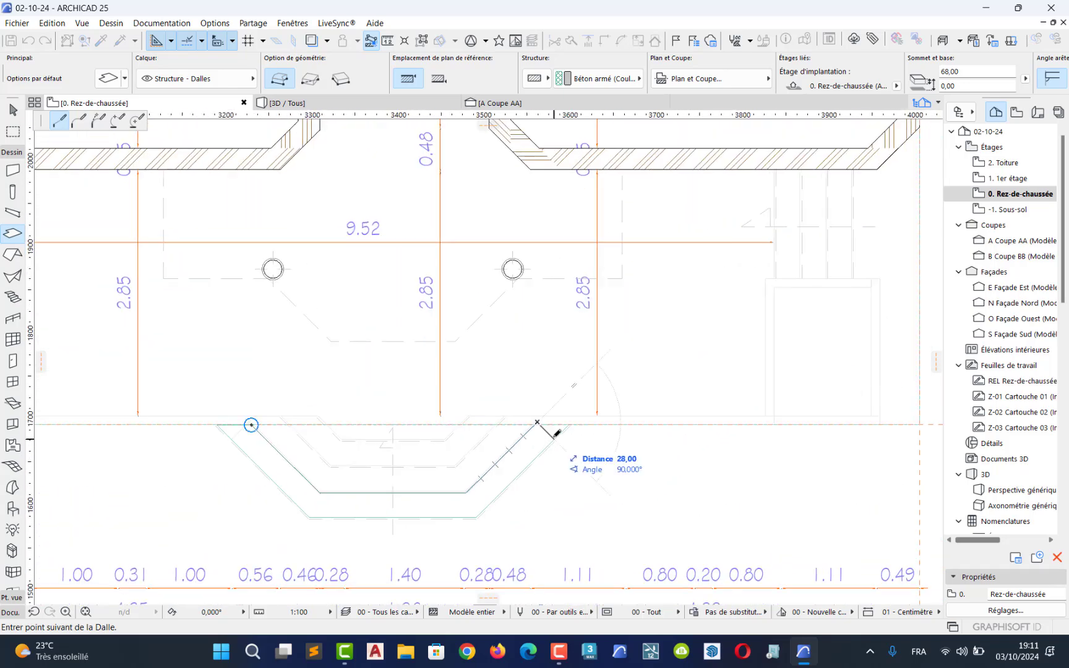
scroll(556, 437, "up", 7)
middle_click_drag(318, 410, 477, 410)
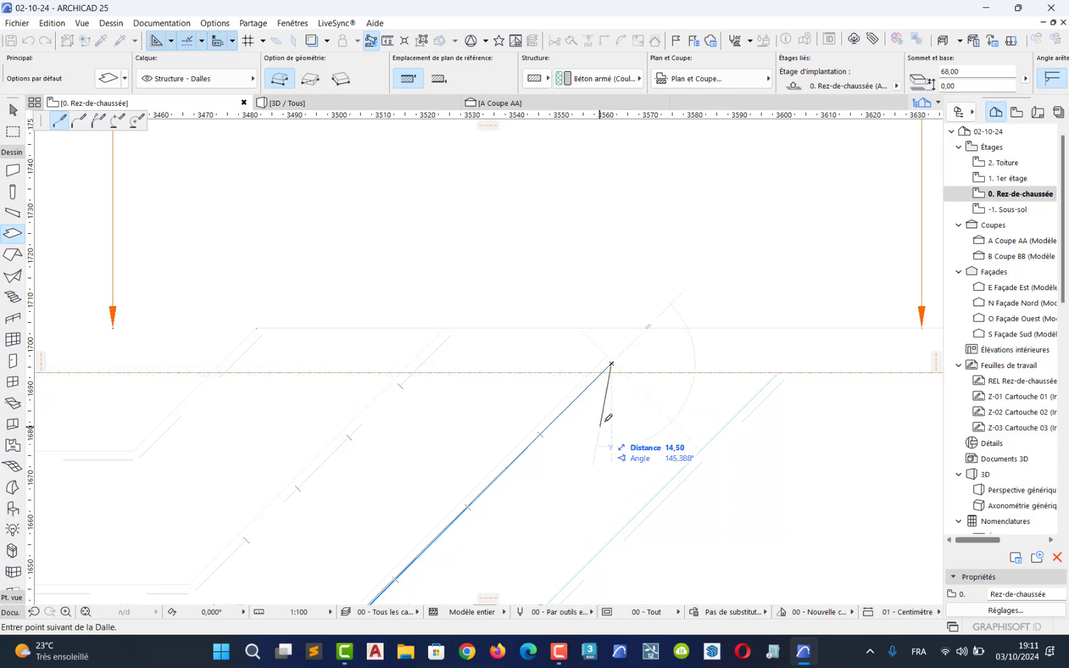
key("BackSpace")
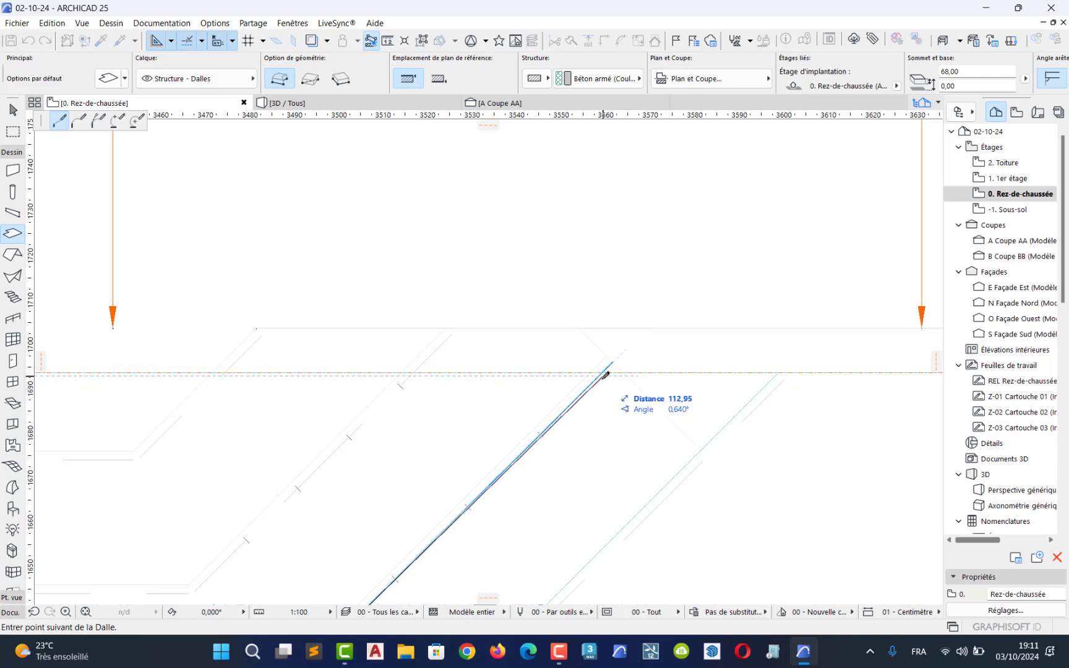
Step: End the second step's outer edge on the horizontal guide line and run the outline along that line to the inner edge's right end
scroll(607, 375, "up", 5)
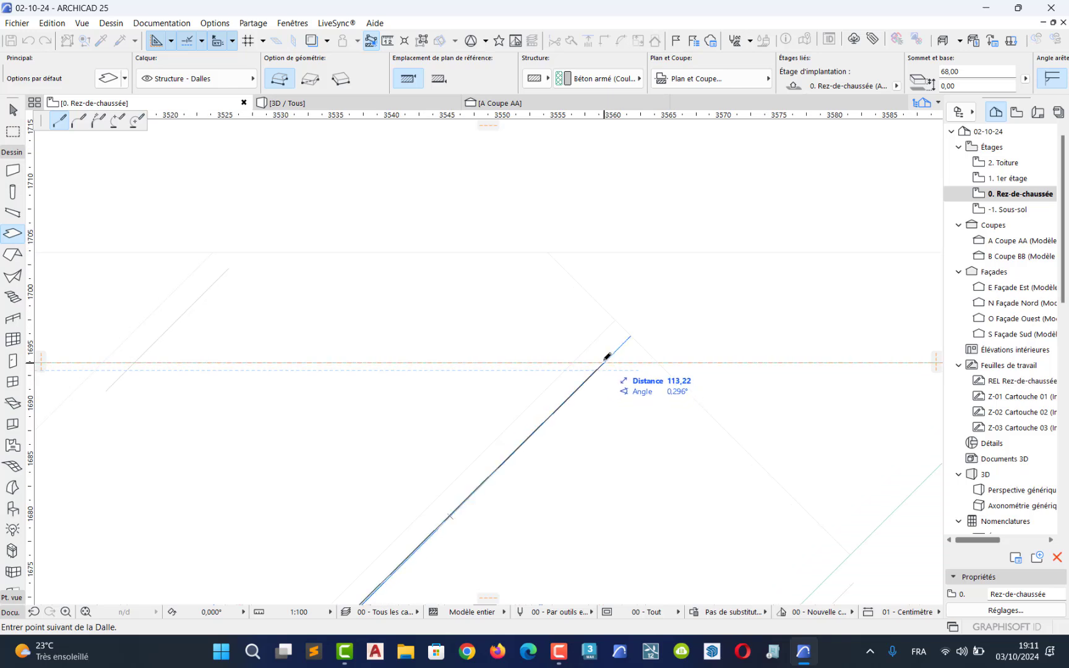
scroll(504, 367, "down", 5)
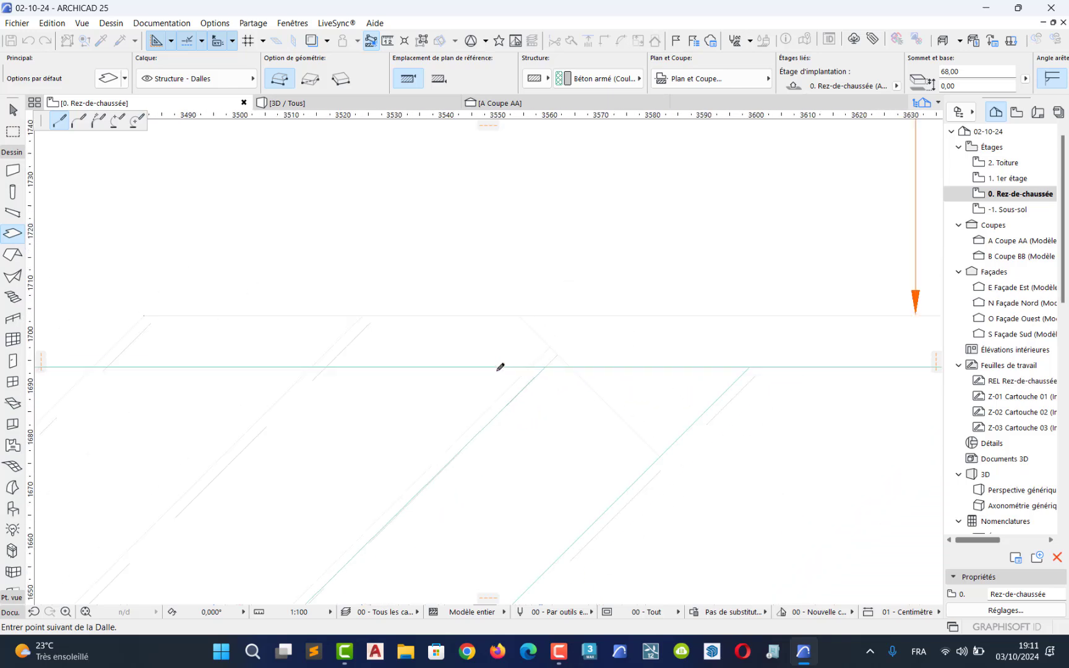
scroll(431, 368, "up", 1)
scroll(432, 365, "up", 5)
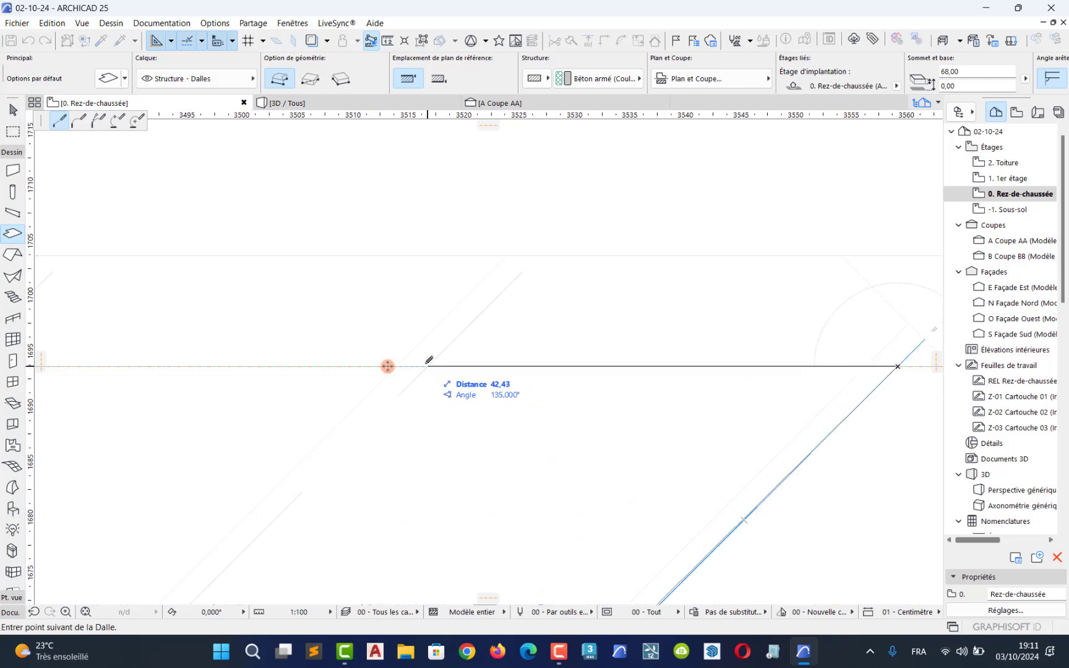
left_click(428, 364)
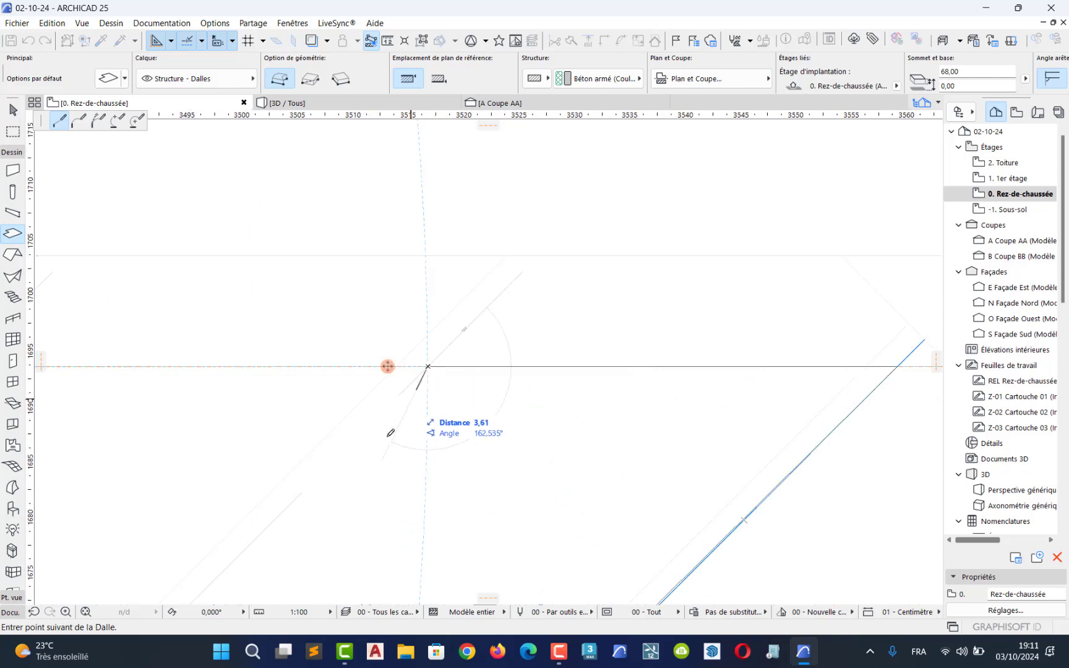
Step: Trace the second step's inner edge from its right end diagonally down to the lower-right corner
scroll(537, 334, "down", 6)
left_click(601, 312)
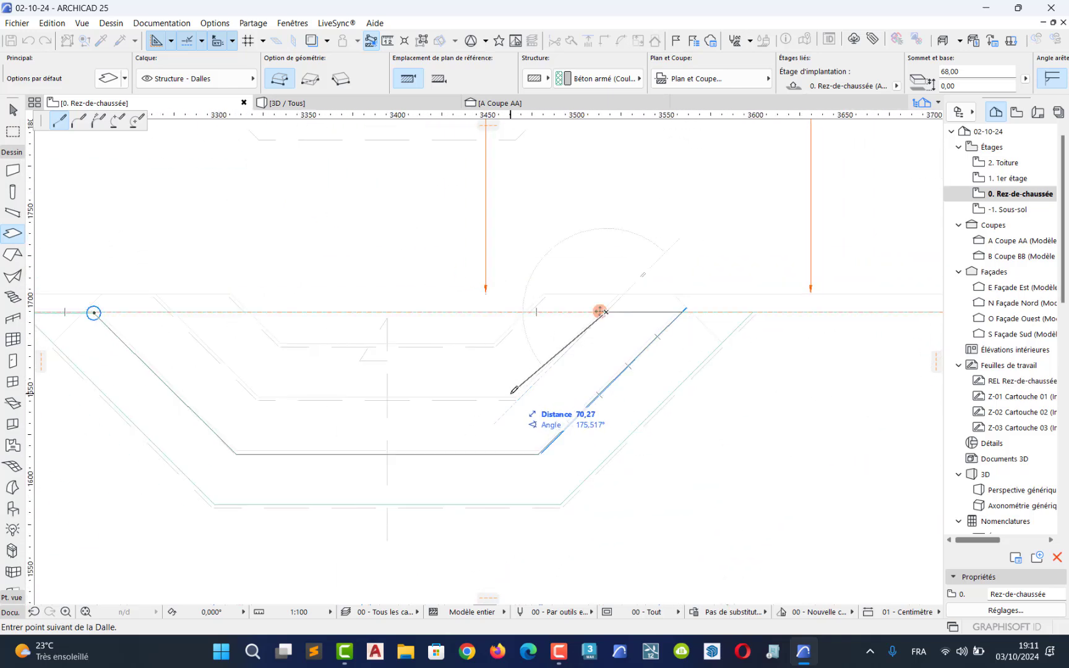
scroll(514, 396, "up", 3)
scroll(546, 396, "up", 3)
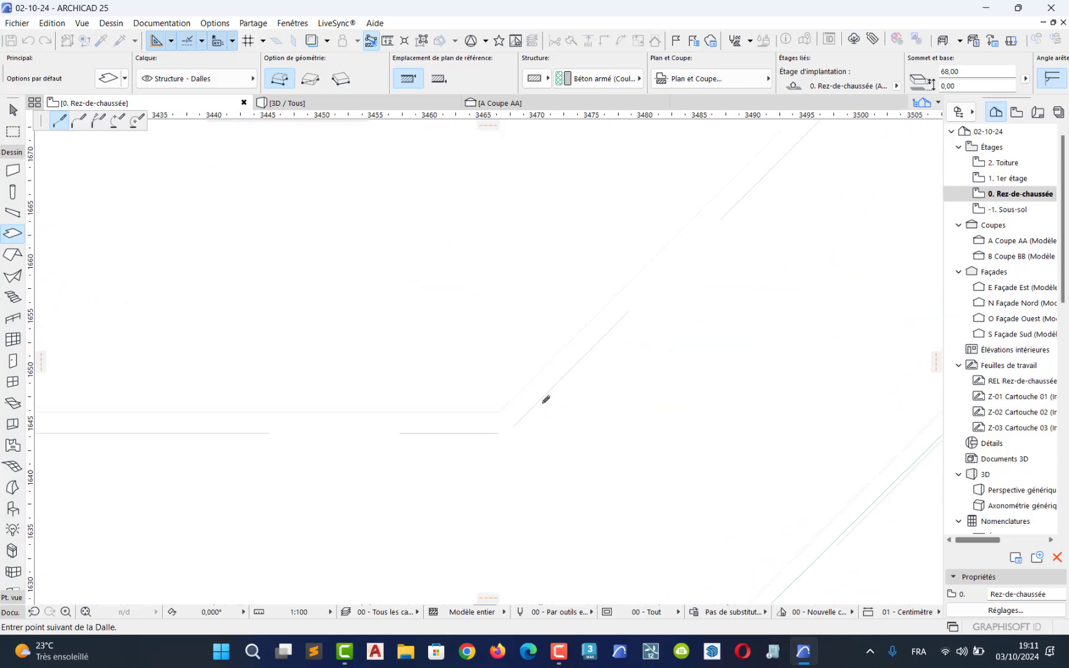
left_click(511, 428)
scroll(339, 447, "down", 6)
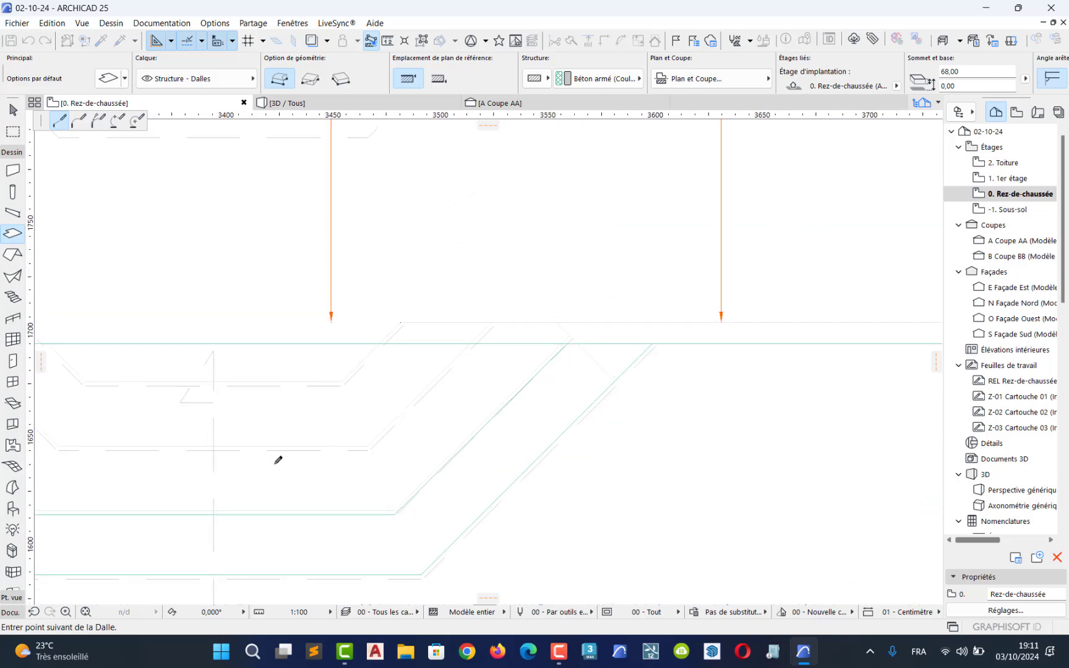
Step: Continue the second step's inner edge along the straight front to the lower-left corner and diagonally up to the horizontal guide line
middle_click_drag(279, 461, 470, 425)
scroll(322, 433, "up", 4)
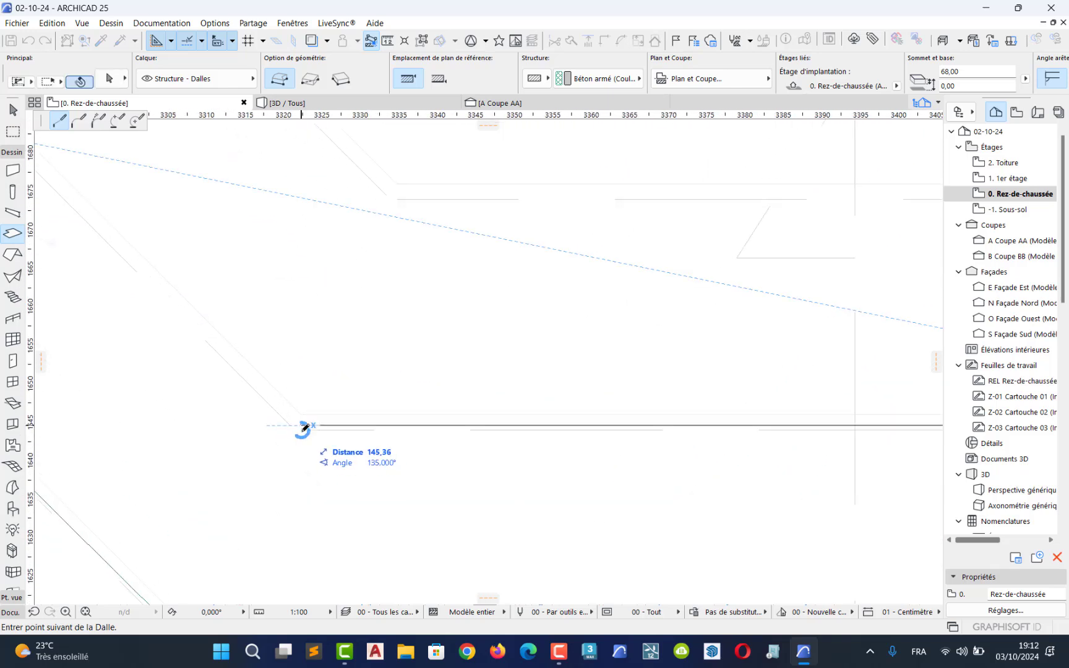
left_click(301, 429)
middle_click_drag(224, 358, 493, 526)
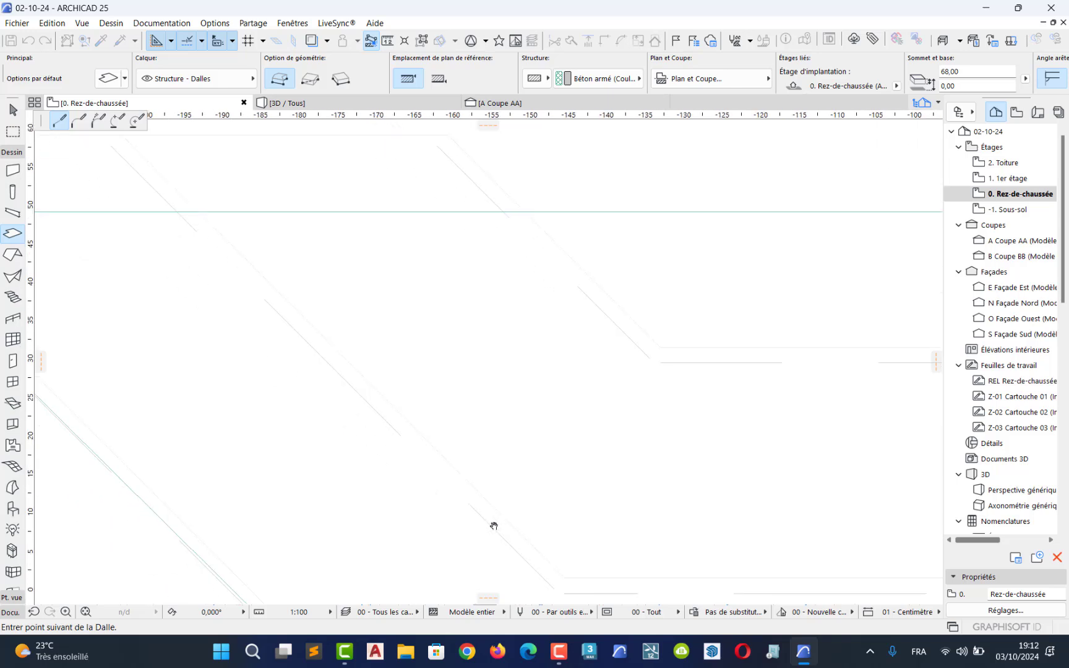
scroll(464, 504, "down", 4)
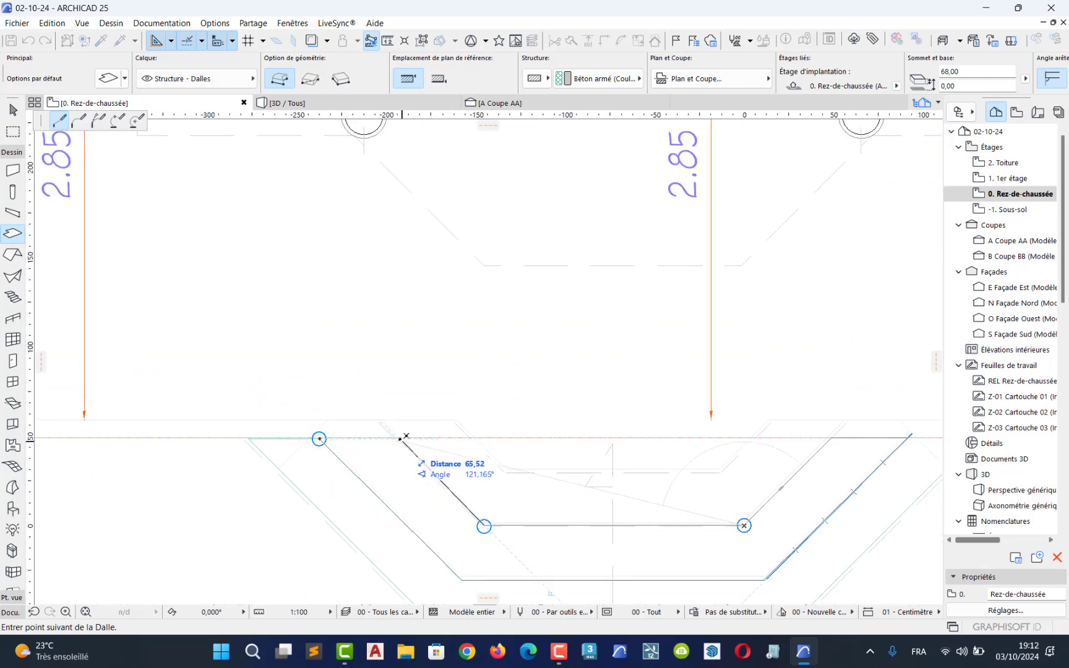
scroll(399, 437, "up", 5)
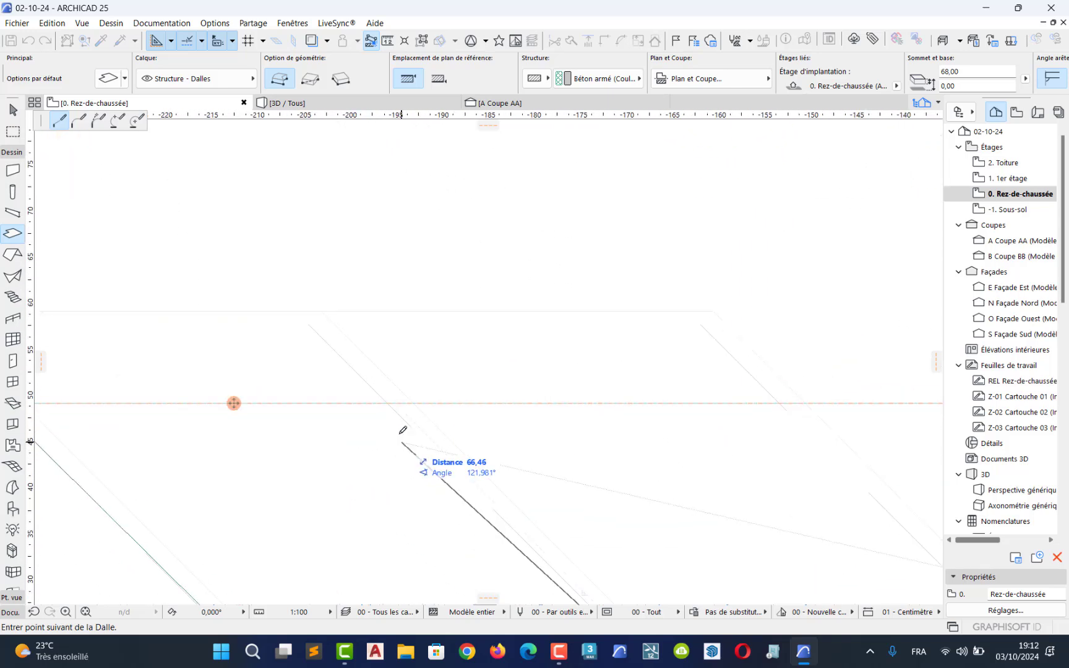
left_click(394, 403)
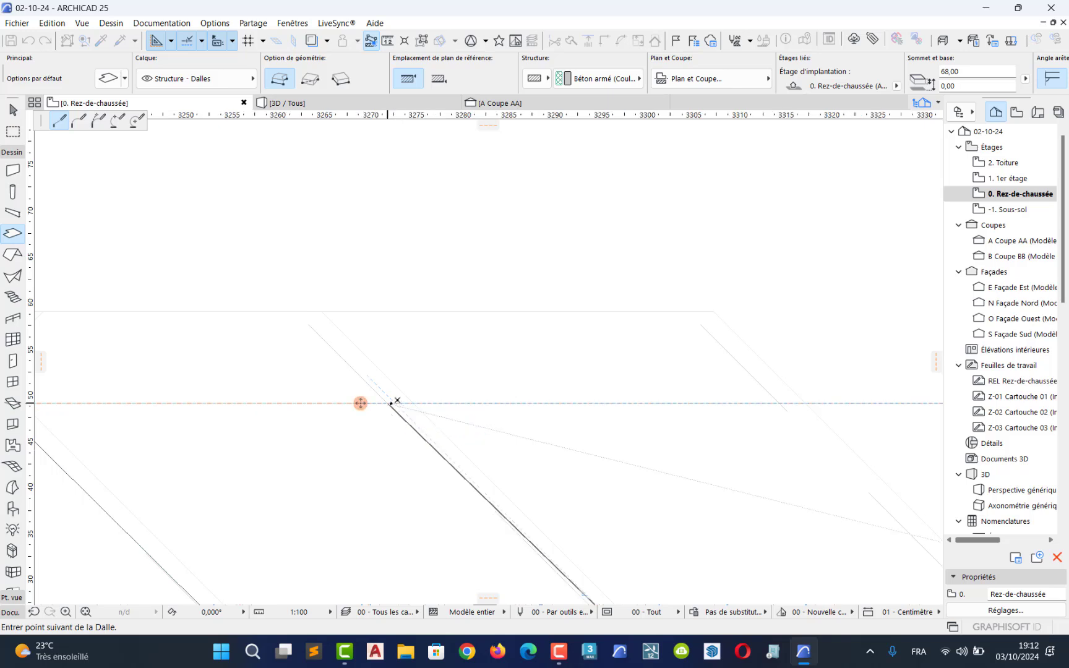
Step: Close the second step's slab outline at its starting point on the lowest step's inner left end
middle_click_drag(139, 416, 450, 456)
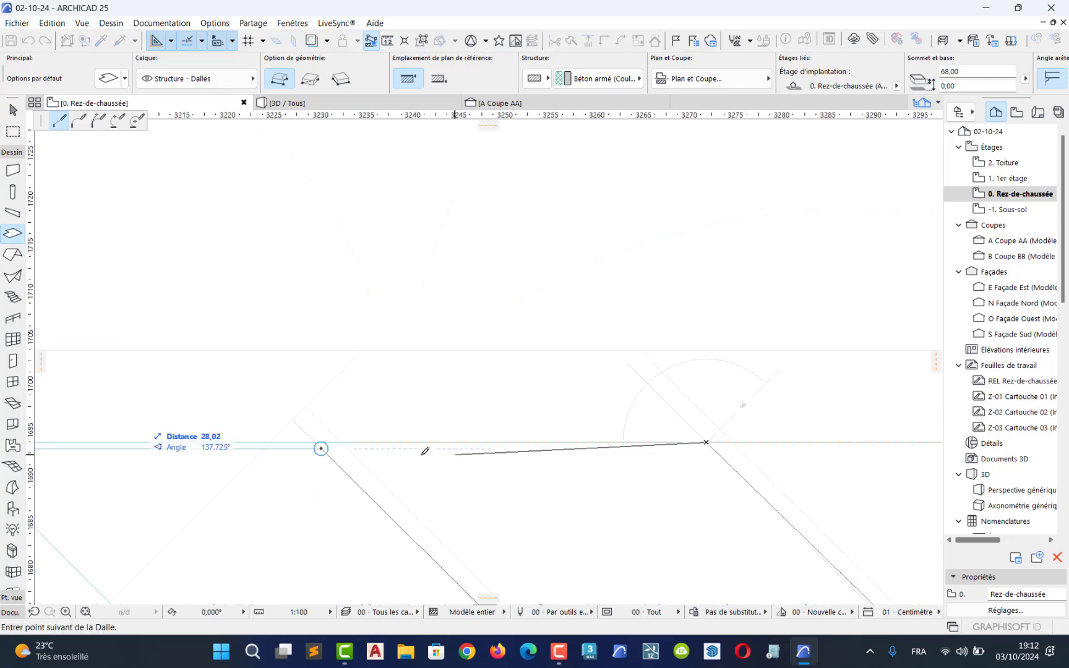
left_click(321, 447)
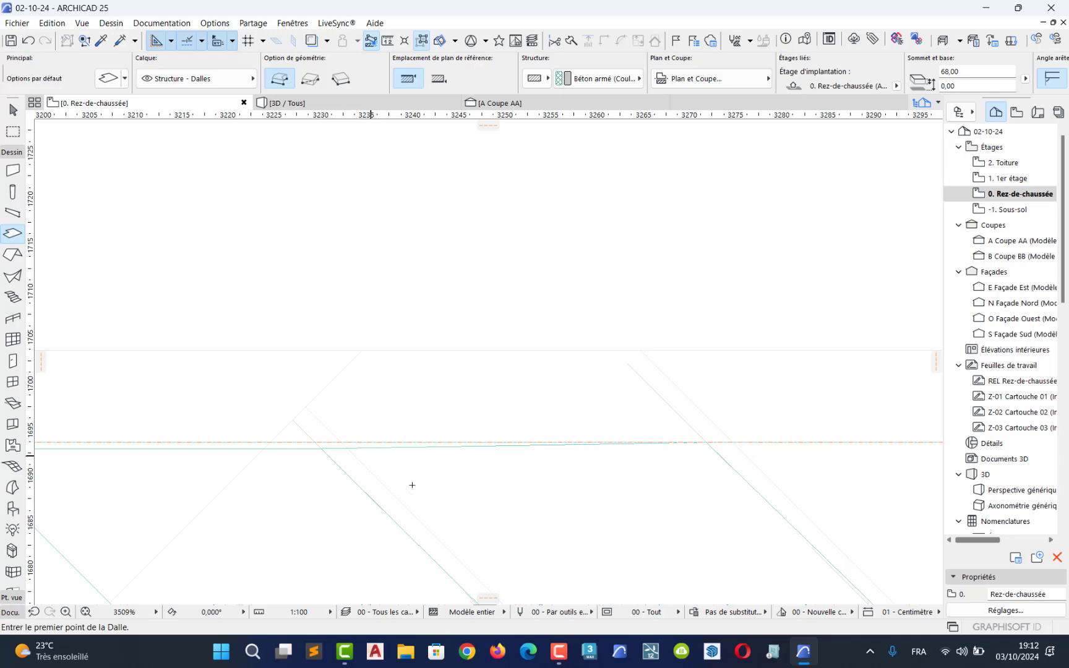
Step: Start the third step's polygonal slab at the second step's inner left end, tracing that edge diagonally down and along the straight front to the lower-right corner
scroll(370, 461, "down", 8)
middle_click_drag(343, 441, 334, 454)
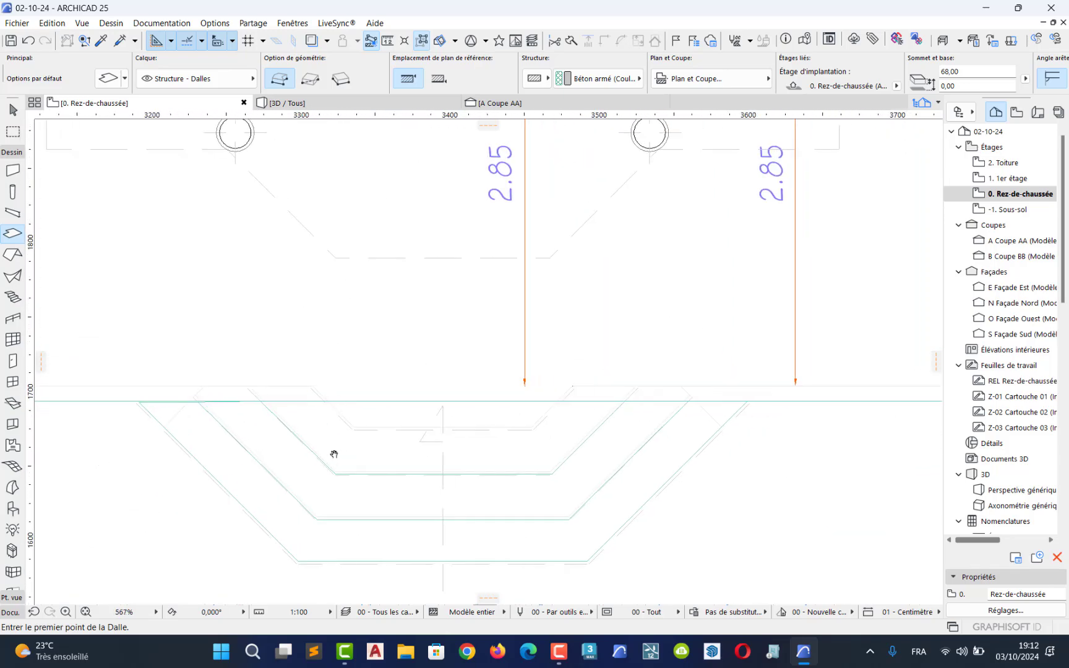
scroll(334, 455, "up", 5)
middle_click_drag(258, 439, 286, 416)
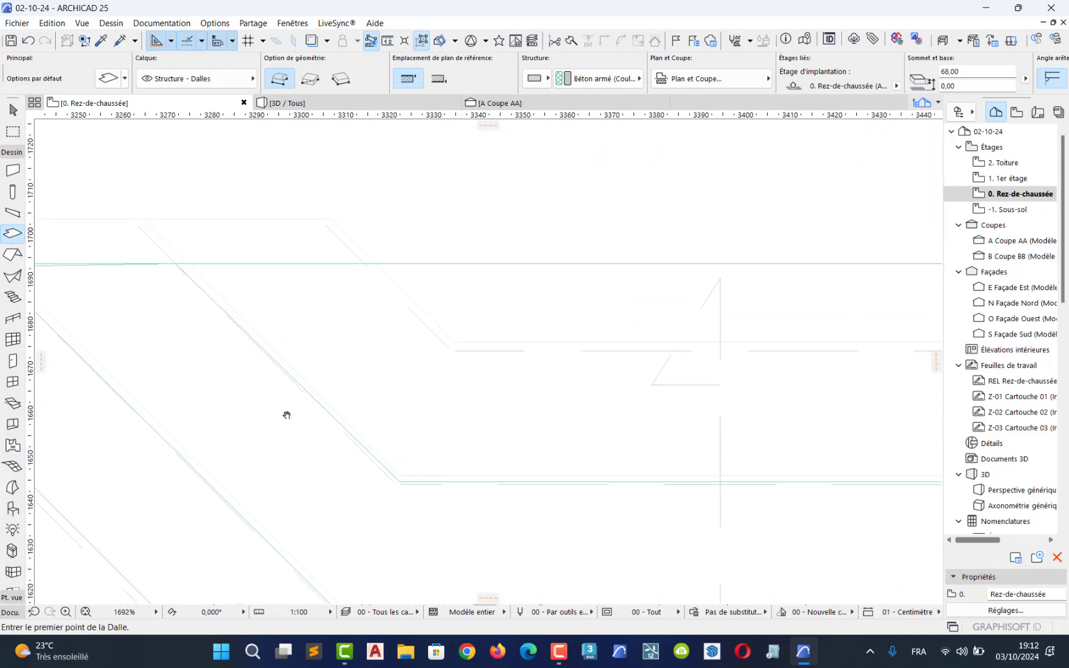
left_click(176, 264)
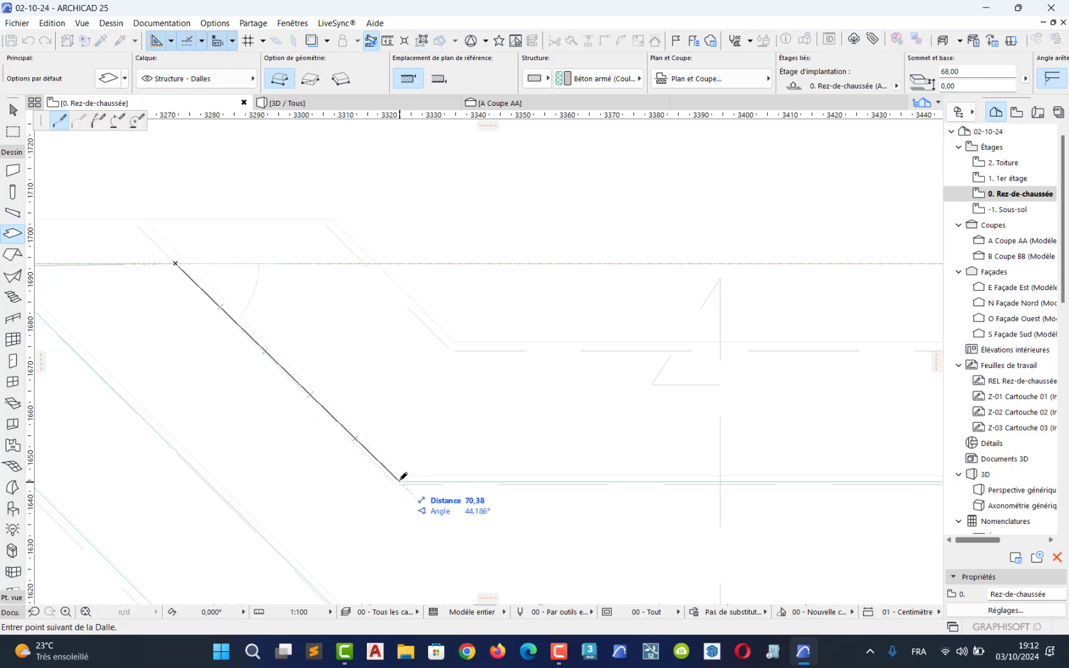
scroll(403, 476, "up", 2)
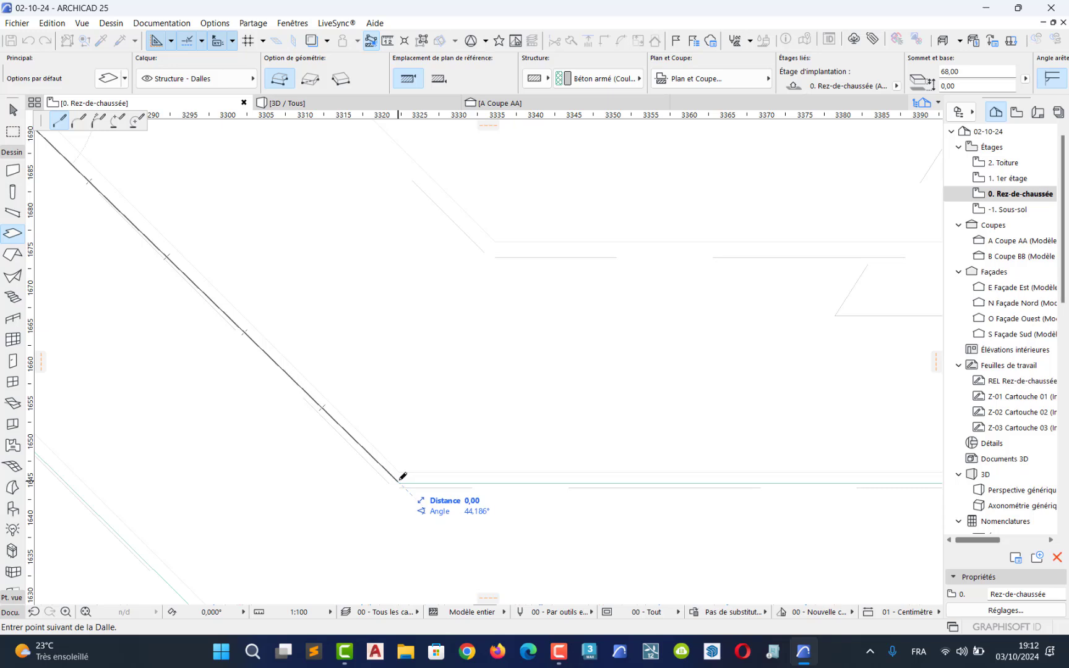
scroll(482, 494, "down", 5)
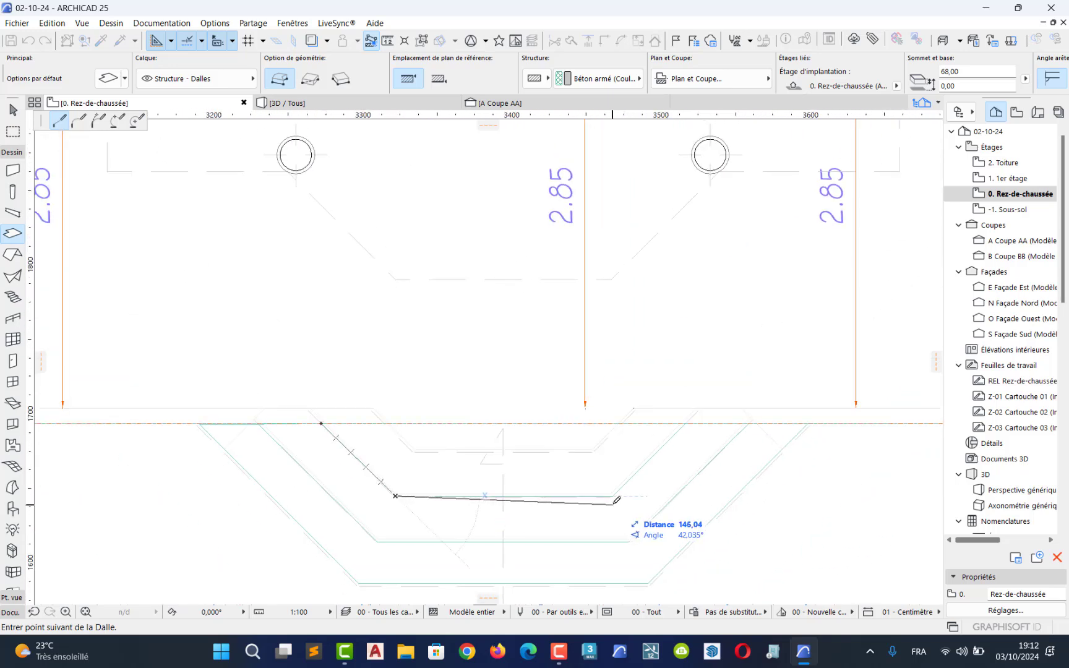
left_click(613, 496)
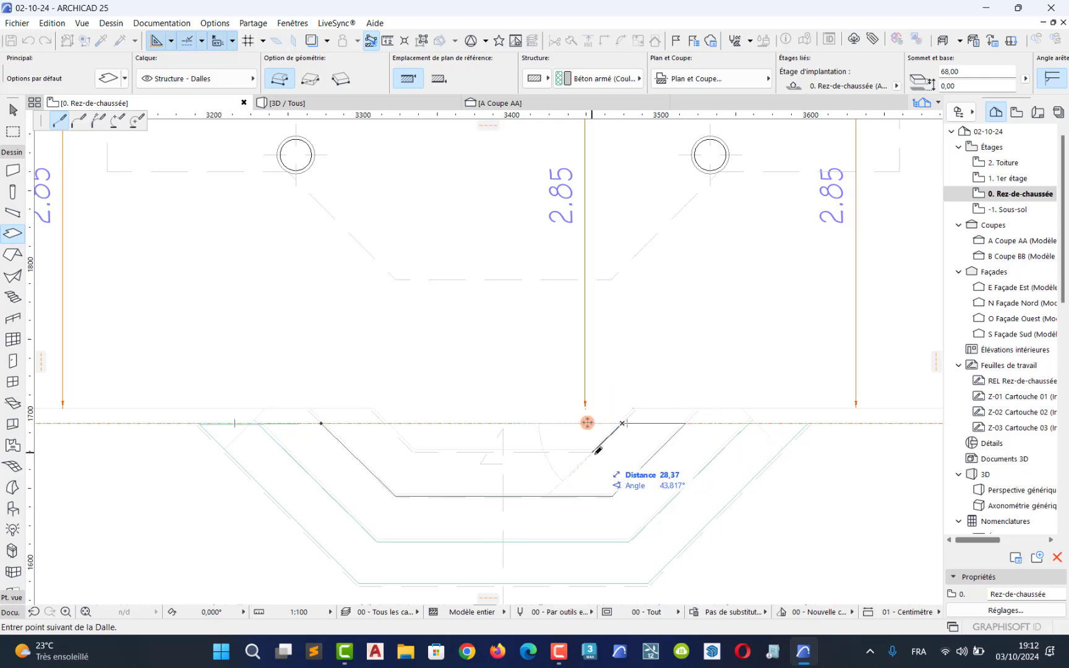
Step: Trace the third step's inner edge from the guide line's right side around to its left end and close the outline at the starting point
left_click(592, 452)
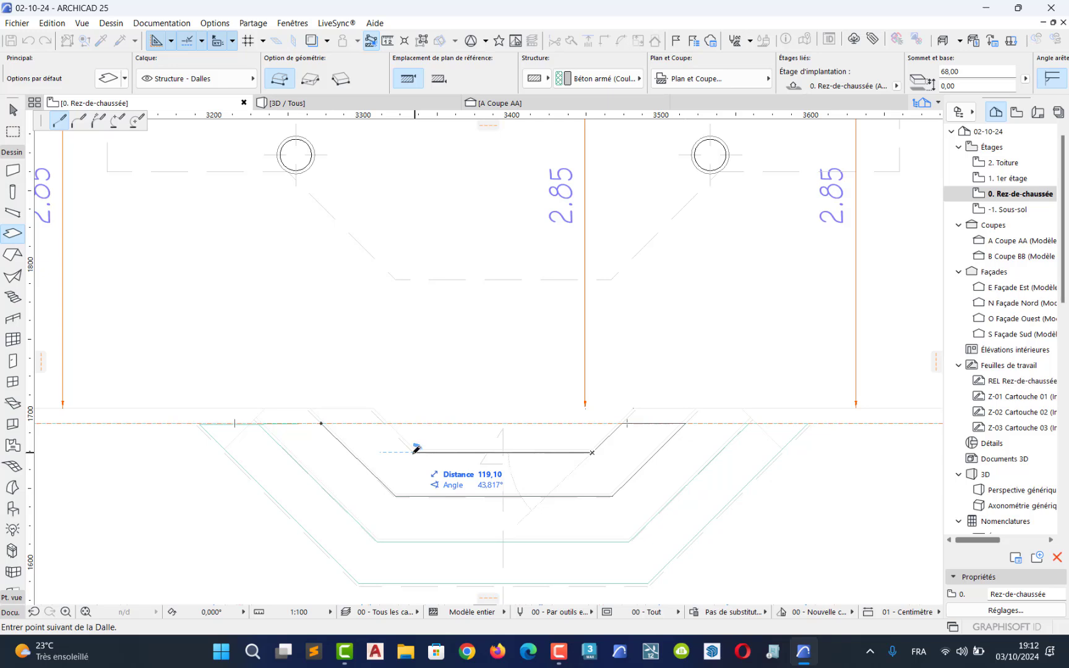
left_click(387, 427)
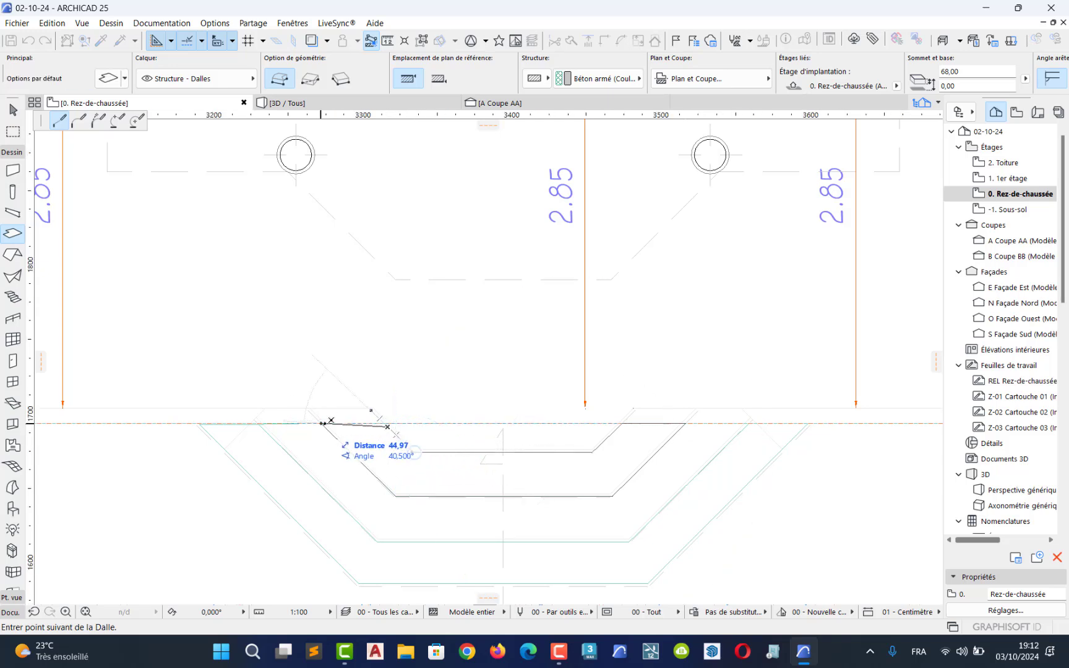
left_click(323, 423)
Step: Move the third step slab's inner left corner up onto the horizontal guide line
scroll(397, 424, "up", 8)
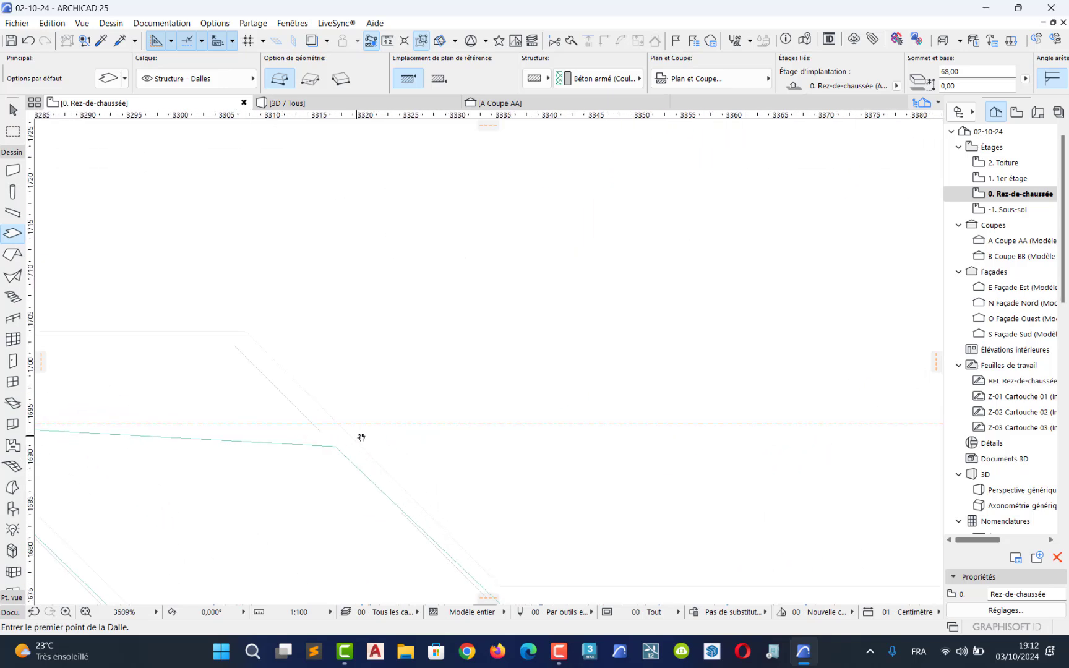
left_click(14, 110)
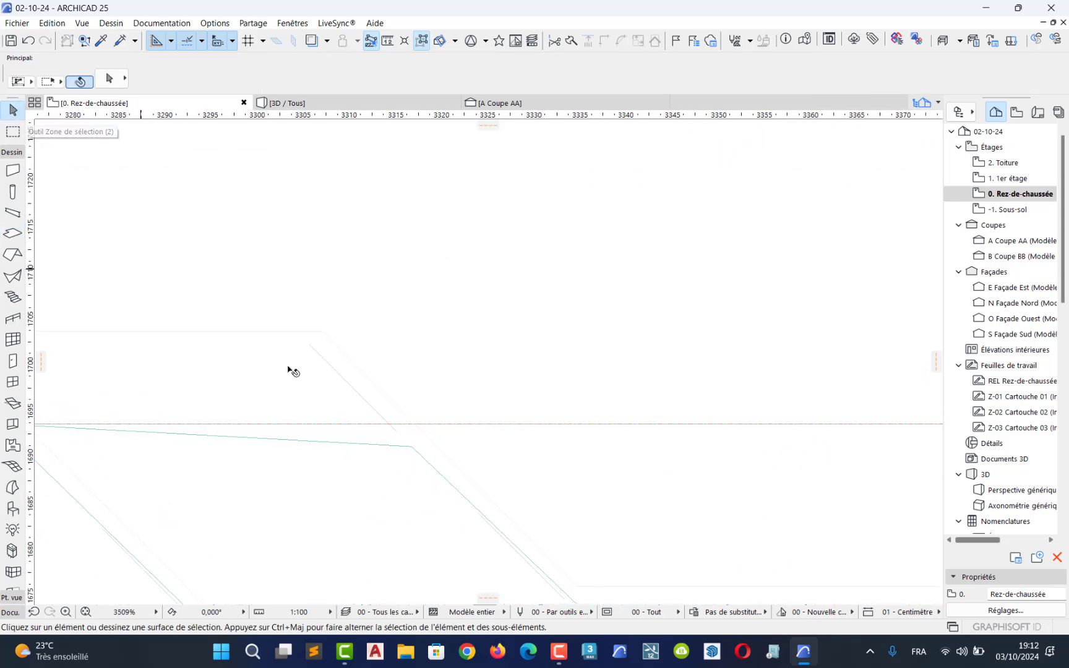
left_click(399, 450)
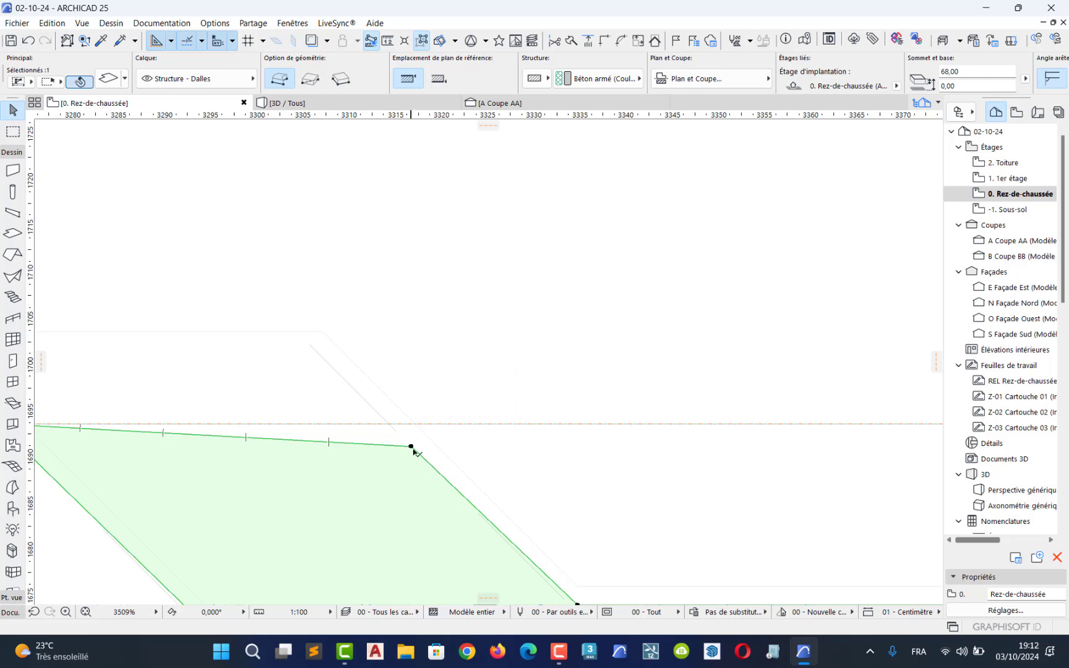
left_click(410, 447)
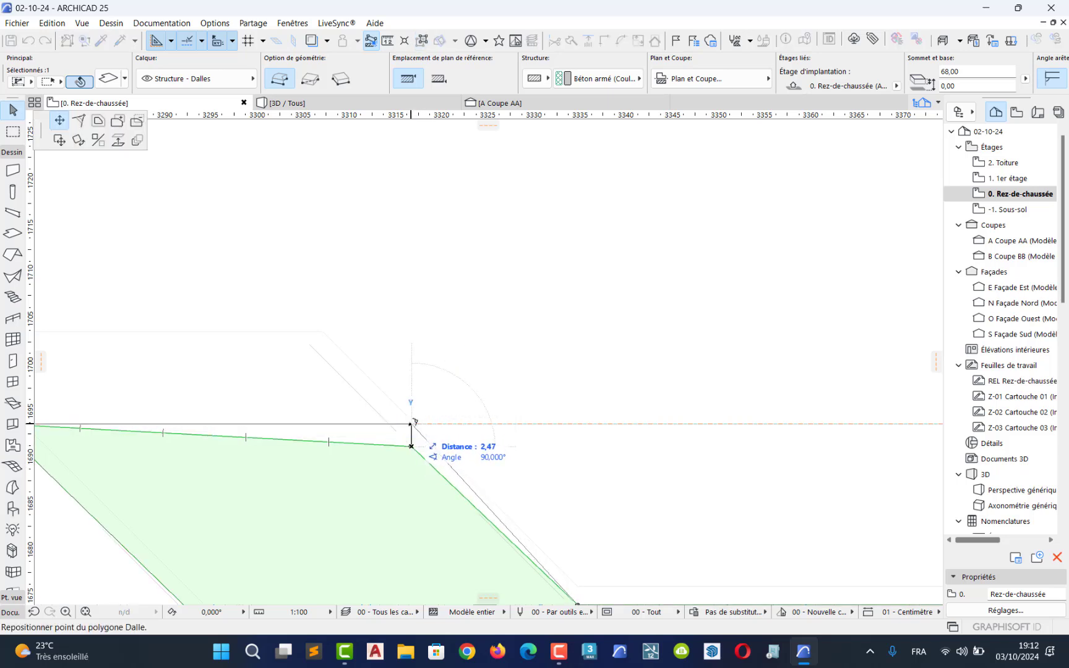
left_click(407, 424)
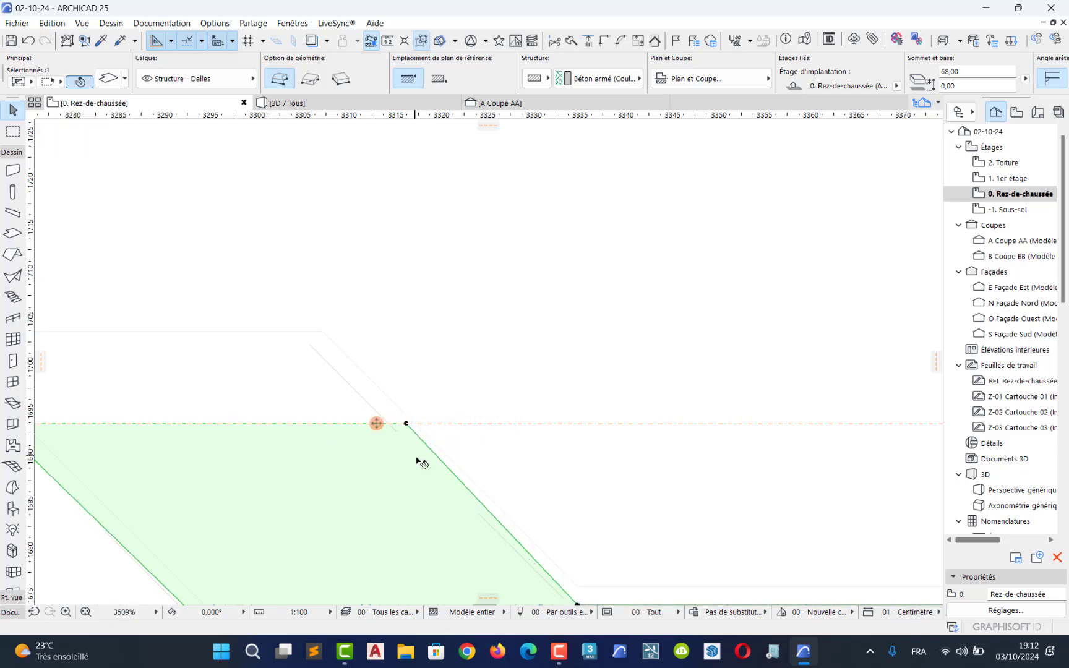
Step: Move the second step slab's outer left corner straight up onto the horizontal guide line
scroll(418, 459, "down", 10)
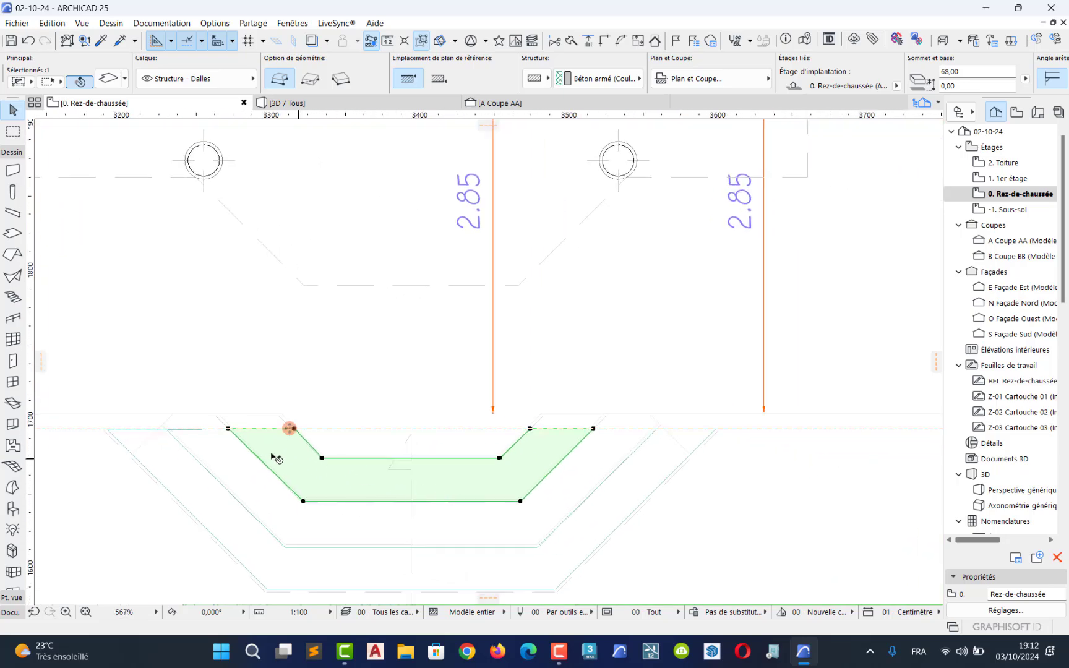
scroll(277, 458, "up", 10)
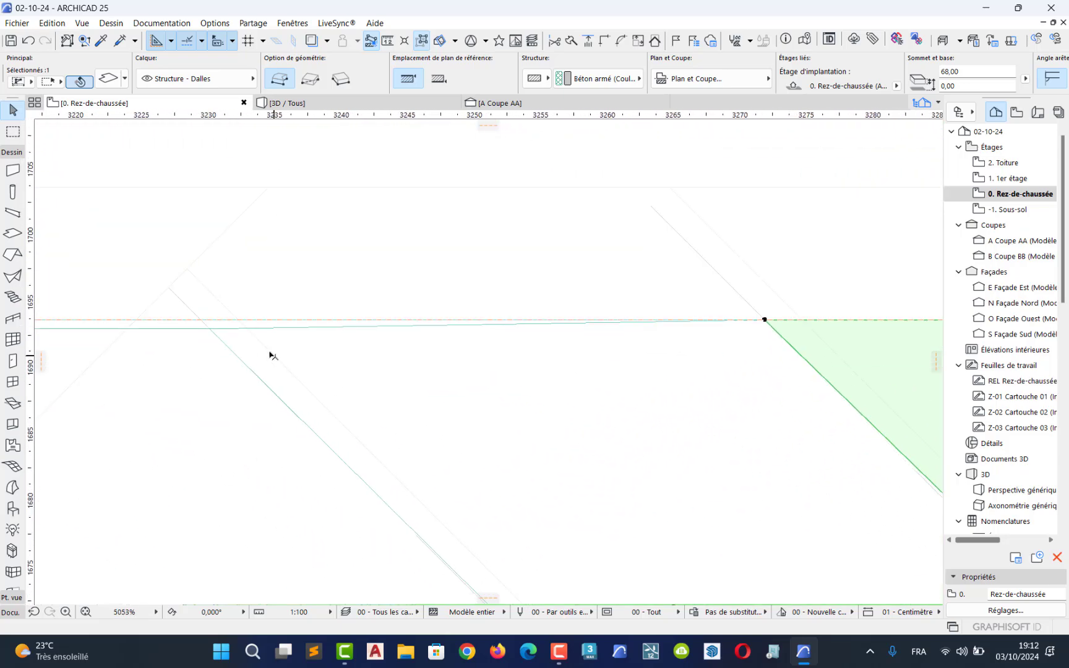
left_click(209, 328)
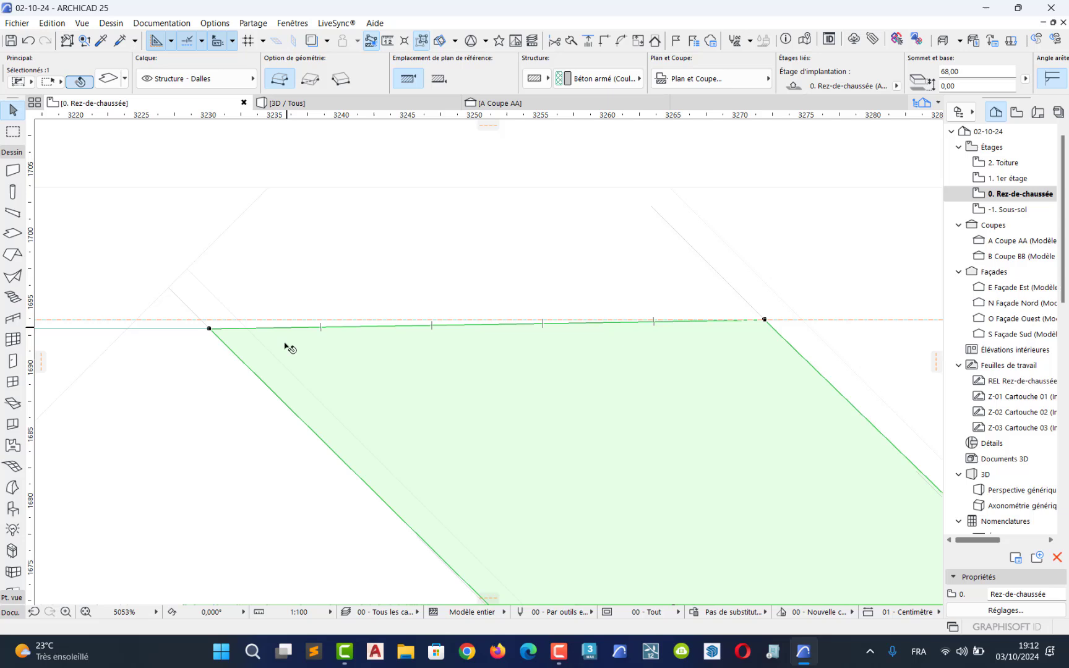
left_click(209, 329)
left_click(210, 318)
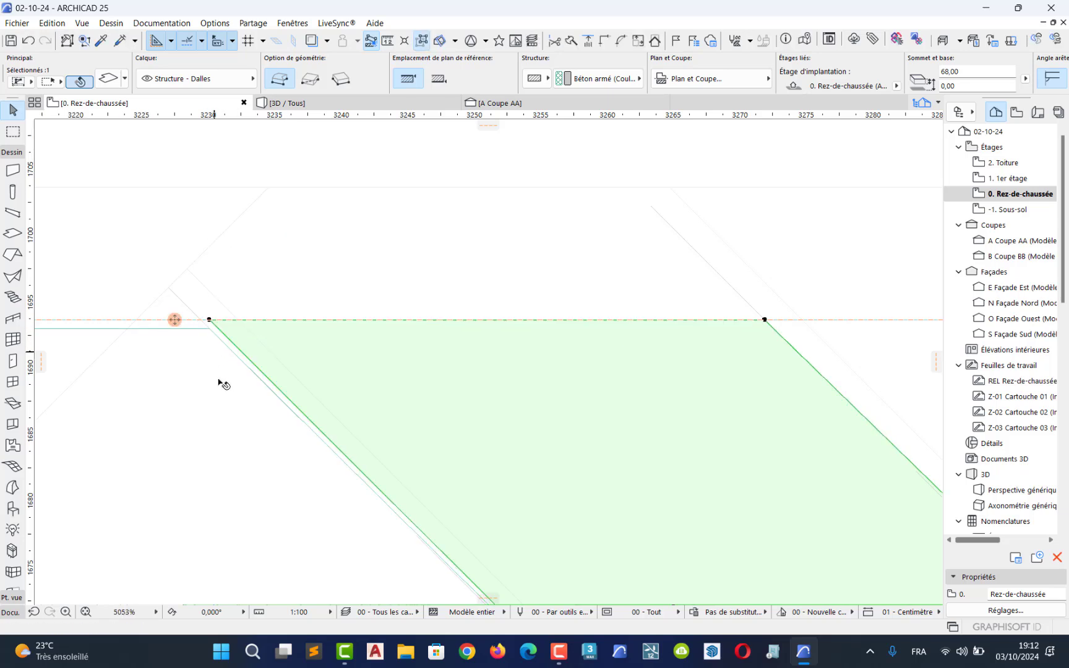
Step: Move the lowest step slab's inner and outer left corners up onto the horizontal guide line
middle_click_drag(202, 381, 288, 431)
left_click(301, 404)
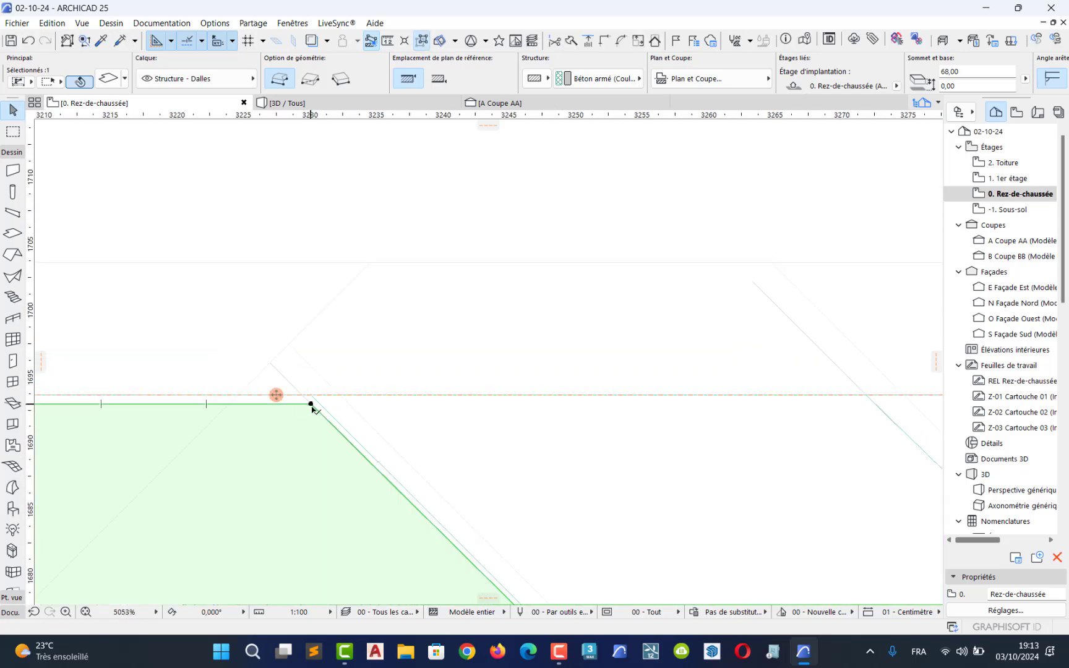
left_click(310, 404)
left_click(310, 395)
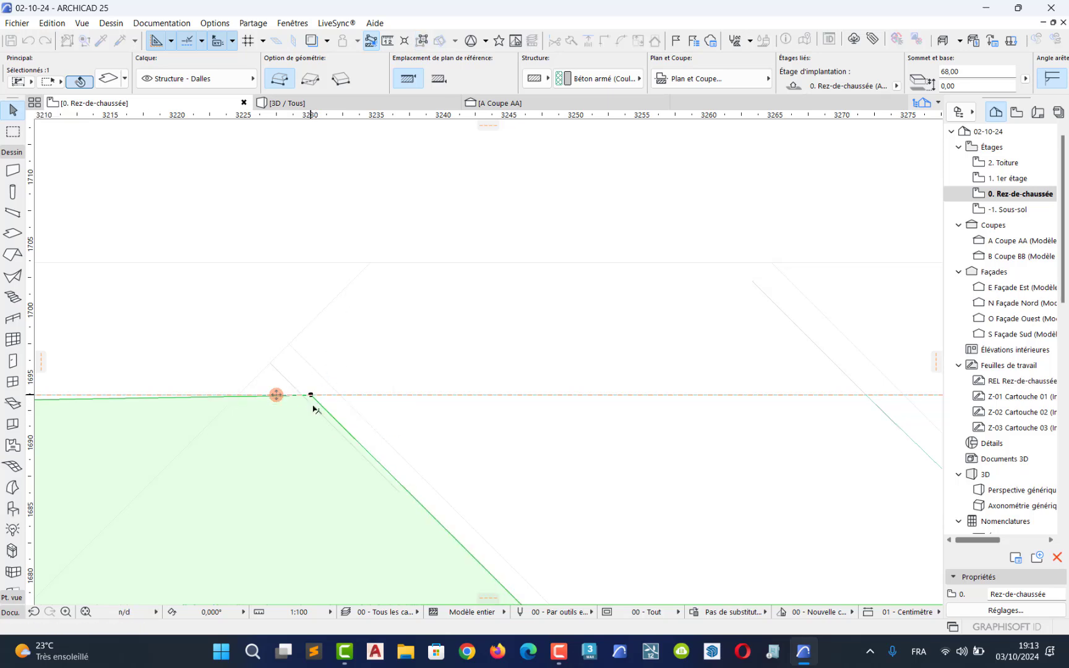
middle_click_drag(218, 414, 736, 456)
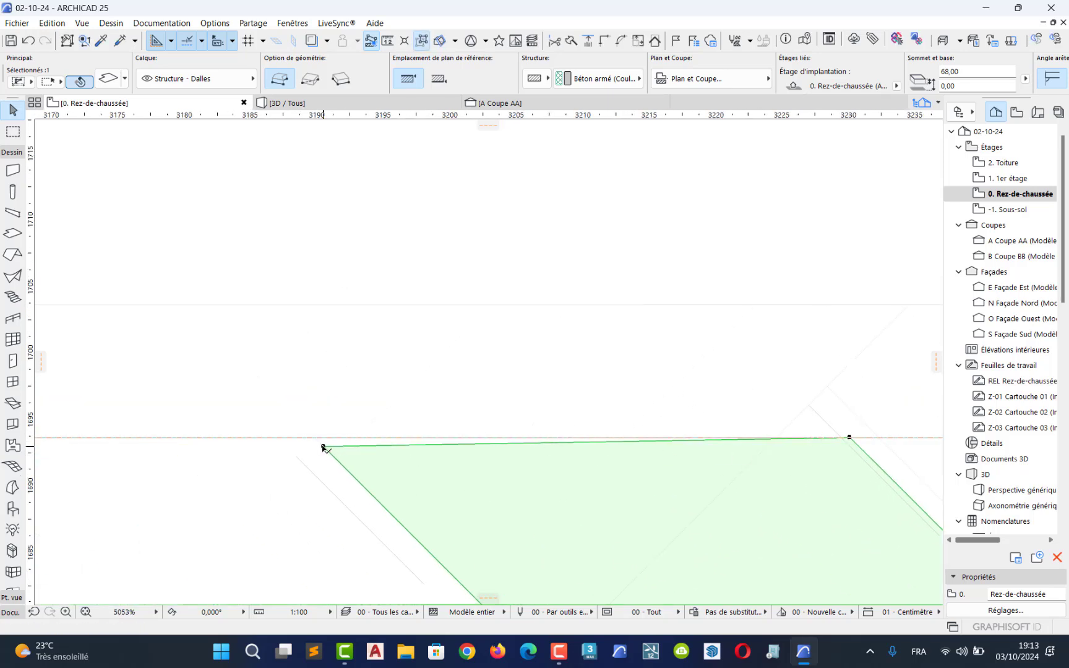
left_click(322, 446)
left_click(324, 437)
Step: Examine the step slabs' right-hand corners for alignment with the horizontal guide line
scroll(473, 484, "down", 8)
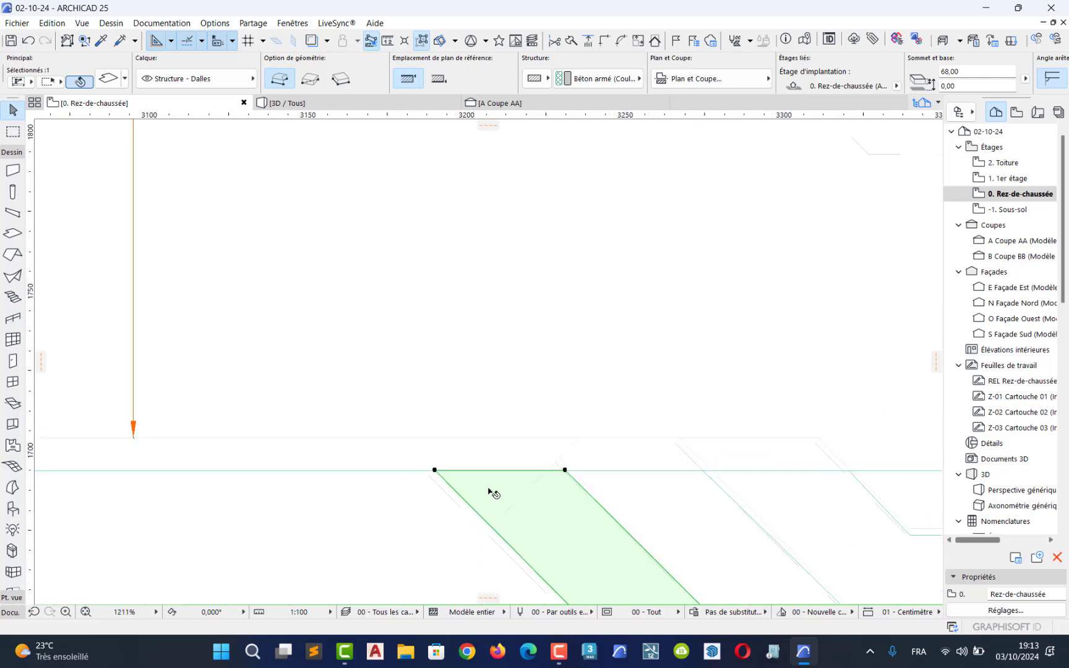
middle_click_drag(521, 464, 423, 391)
scroll(424, 393, "down", 1)
middle_click_drag(666, 556, 418, 435)
middle_click_drag(633, 457, 470, 392)
middle_click_drag(752, 391, 486, 499)
middle_click_drag(577, 376, 513, 506)
scroll(526, 489, "up", 7)
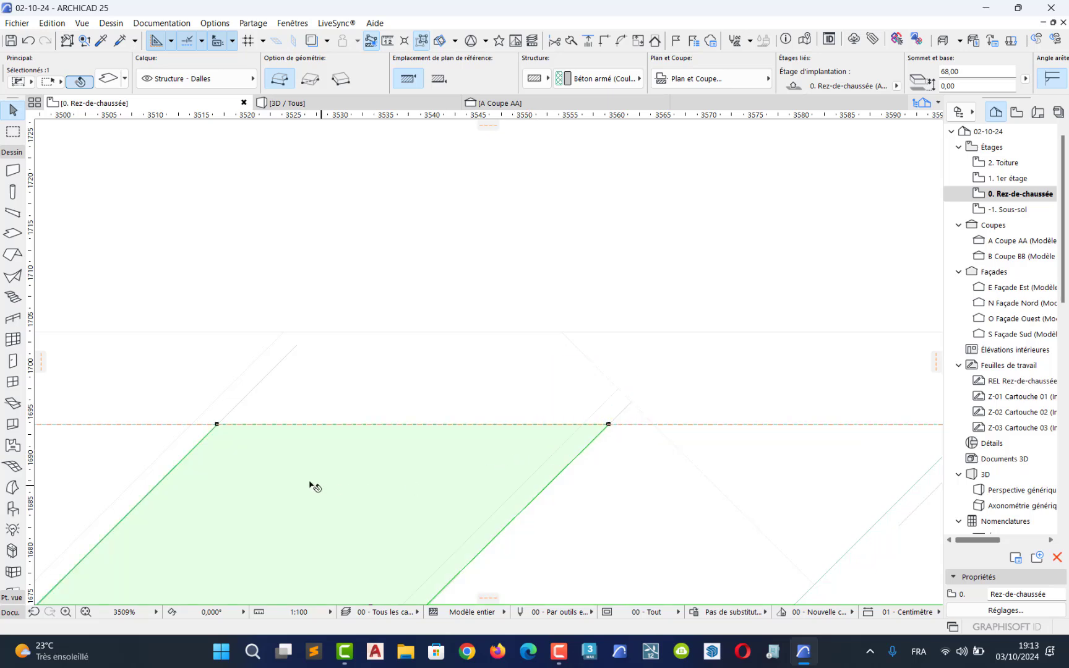
middle_click_drag(310, 487, 791, 502)
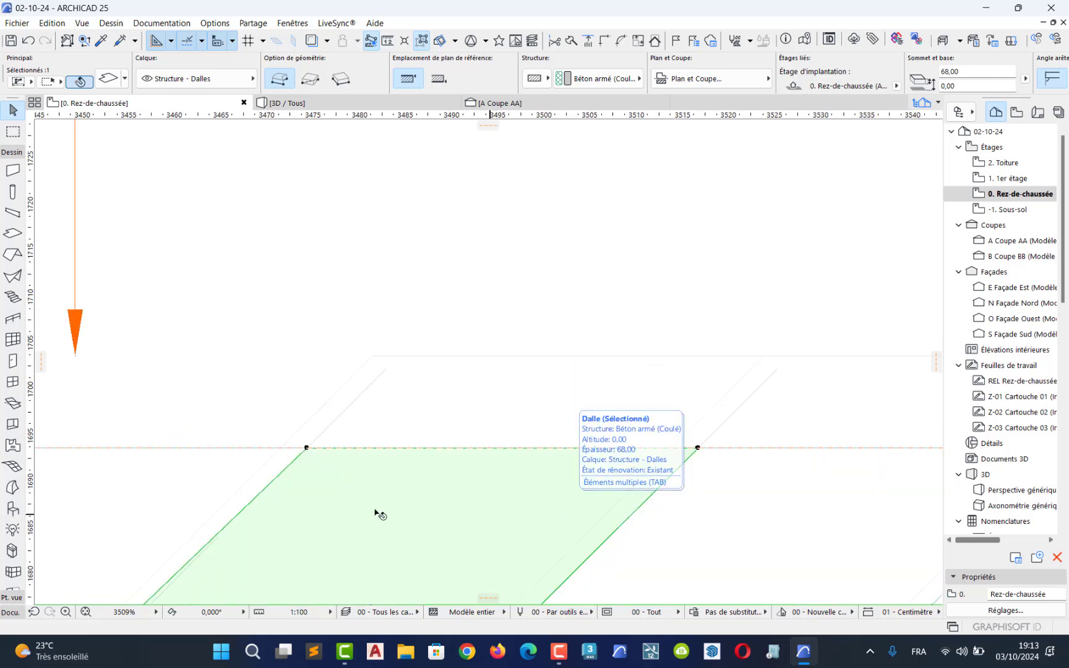
middle_click_drag(380, 513, 783, 507)
scroll(694, 495, "down", 3)
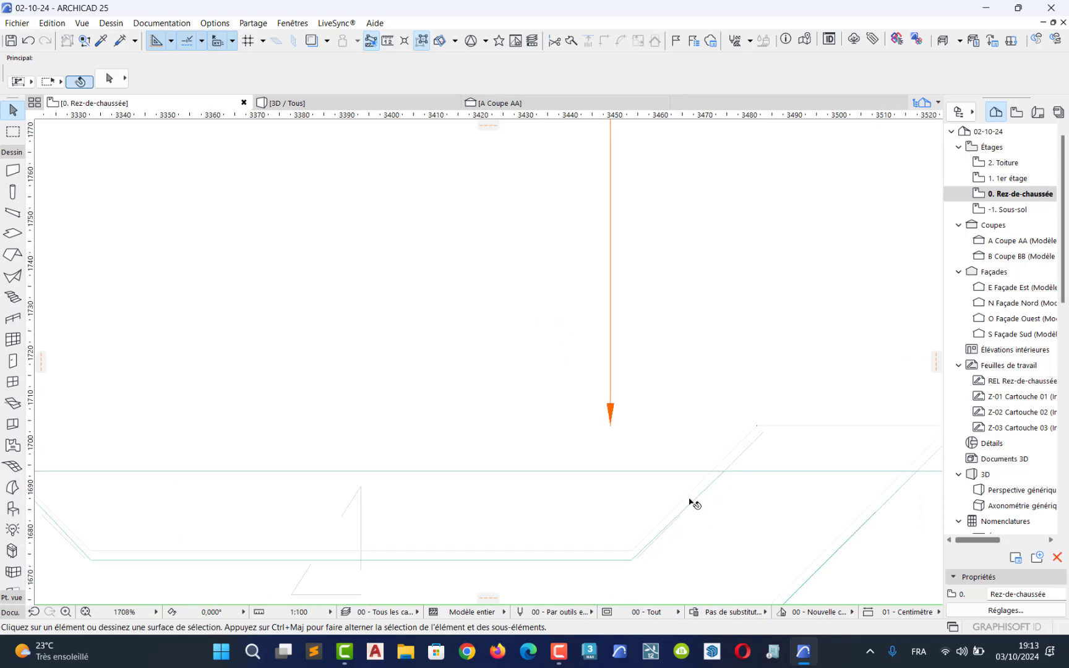
Step: Start the innermost polygonal slab at the third step's inner right end on the guide line, tracing the edge diagonally down to the lower-right corner
left_click(12, 233)
middle_click_drag(801, 471, 861, 434)
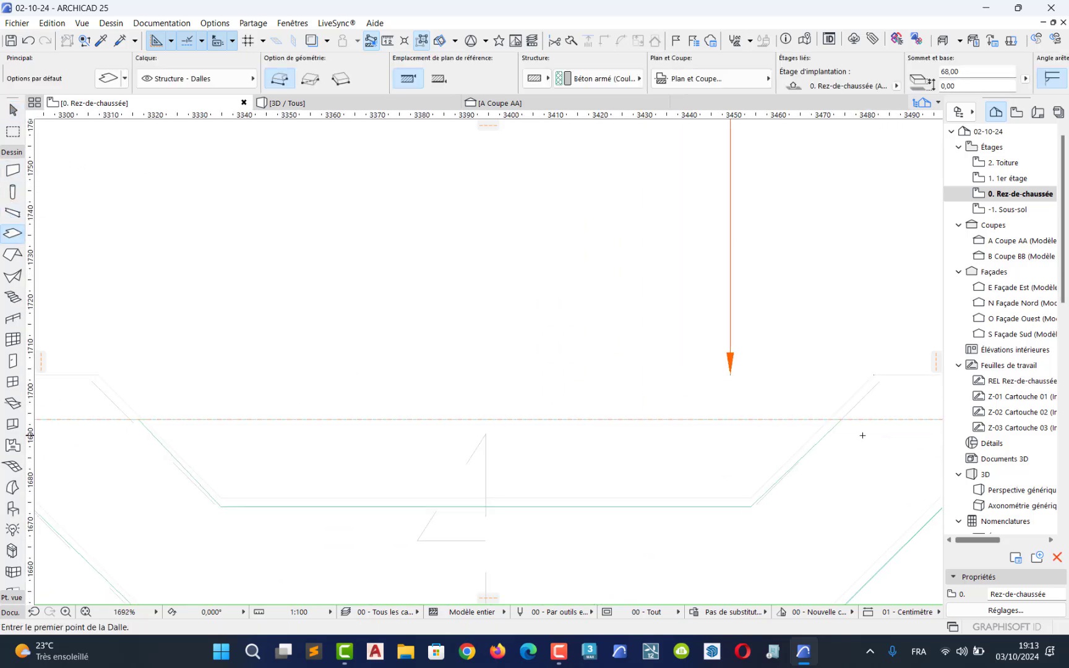
scroll(833, 425, "up", 3)
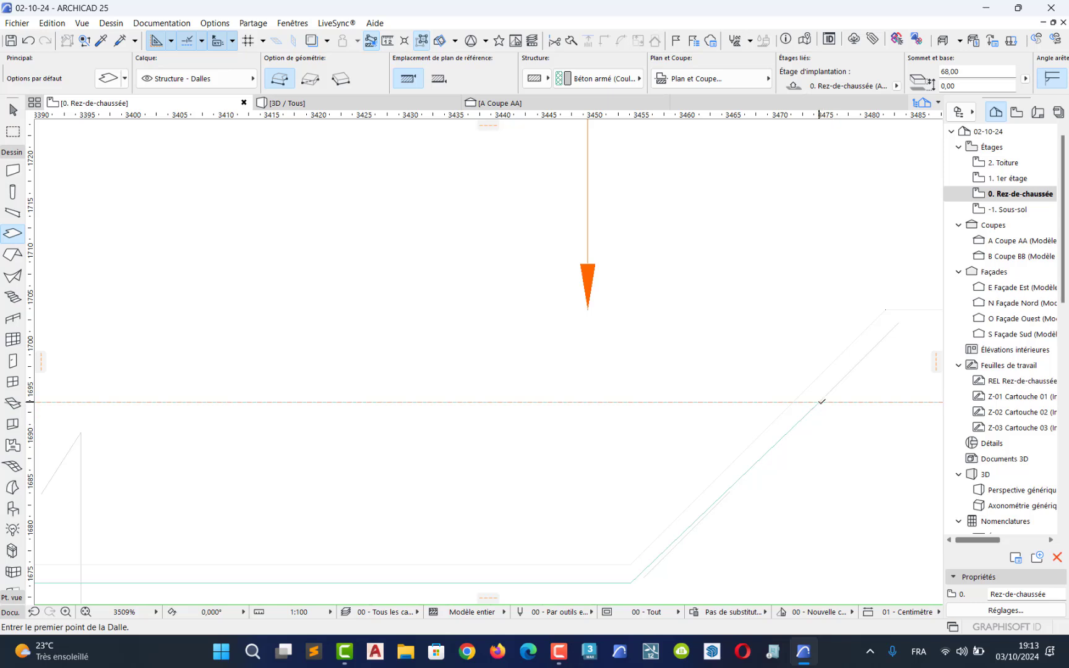
left_click(819, 402)
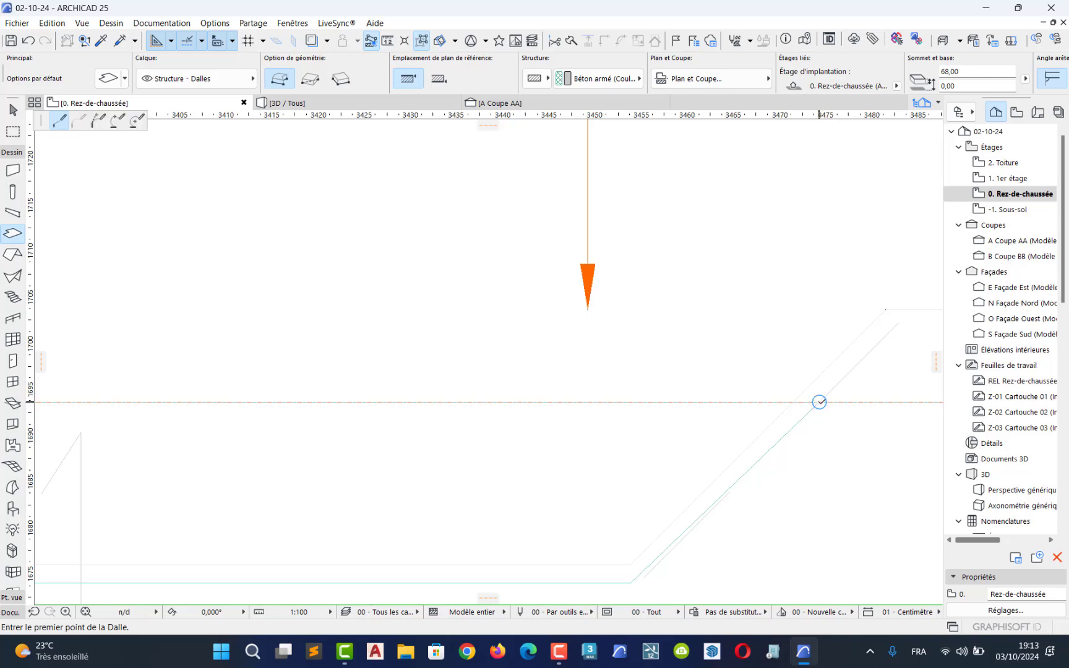
left_click(635, 579)
Step: Continue the innermost slab's outline along the straight front to the lower-left corner and diagonally up to the guide line
middle_click_drag(312, 538, 884, 407)
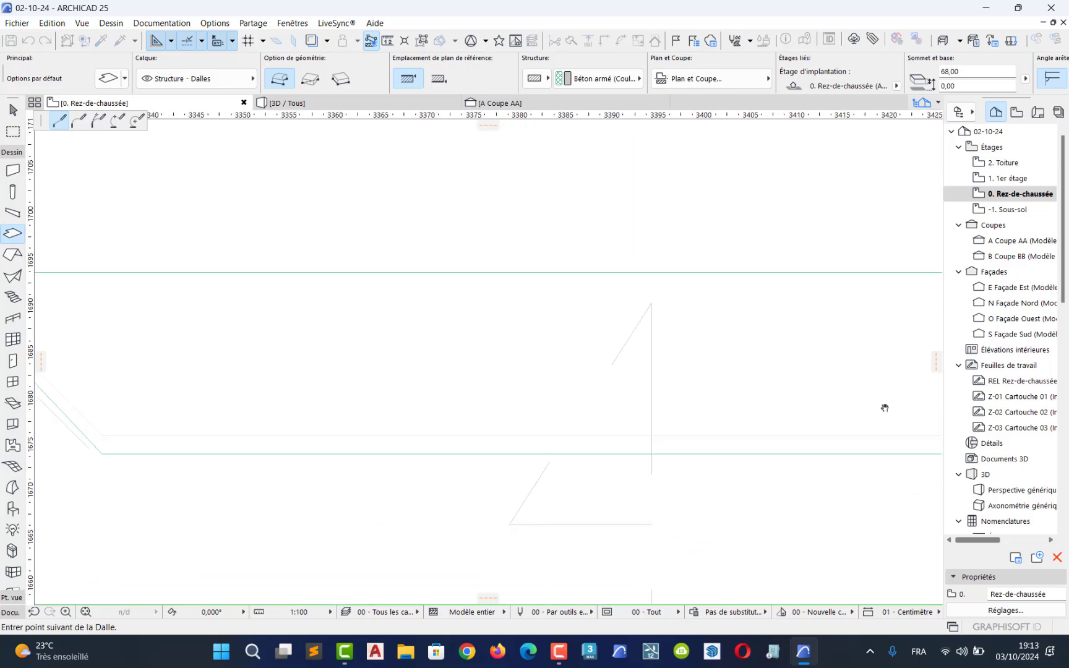
scroll(152, 442, "down", 1)
left_click(110, 452)
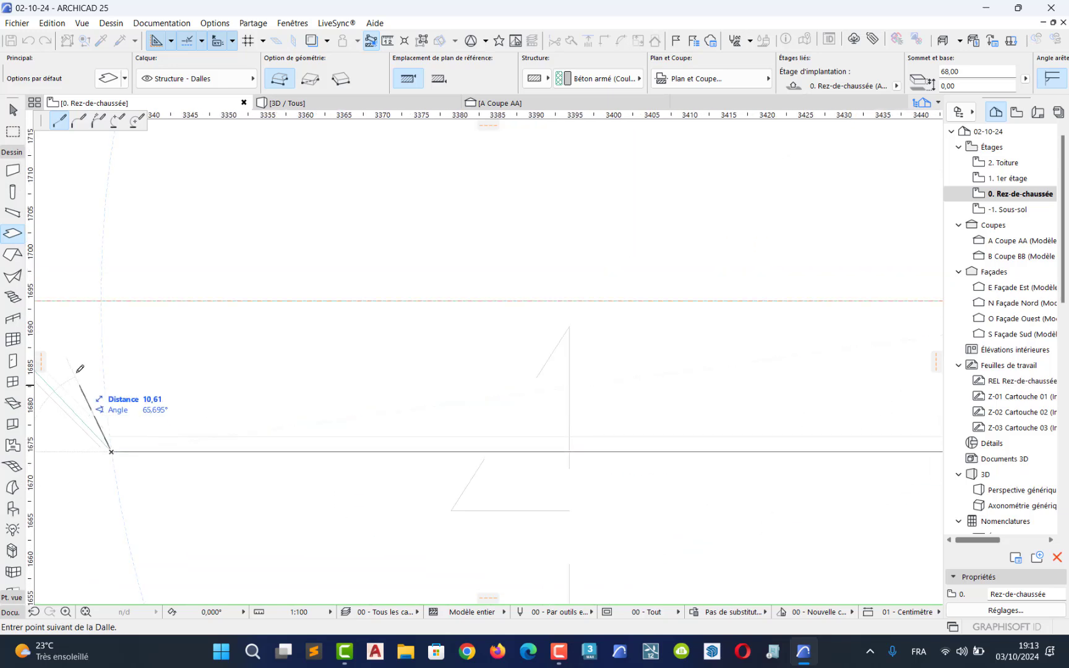
middle_click_drag(77, 370, 546, 516)
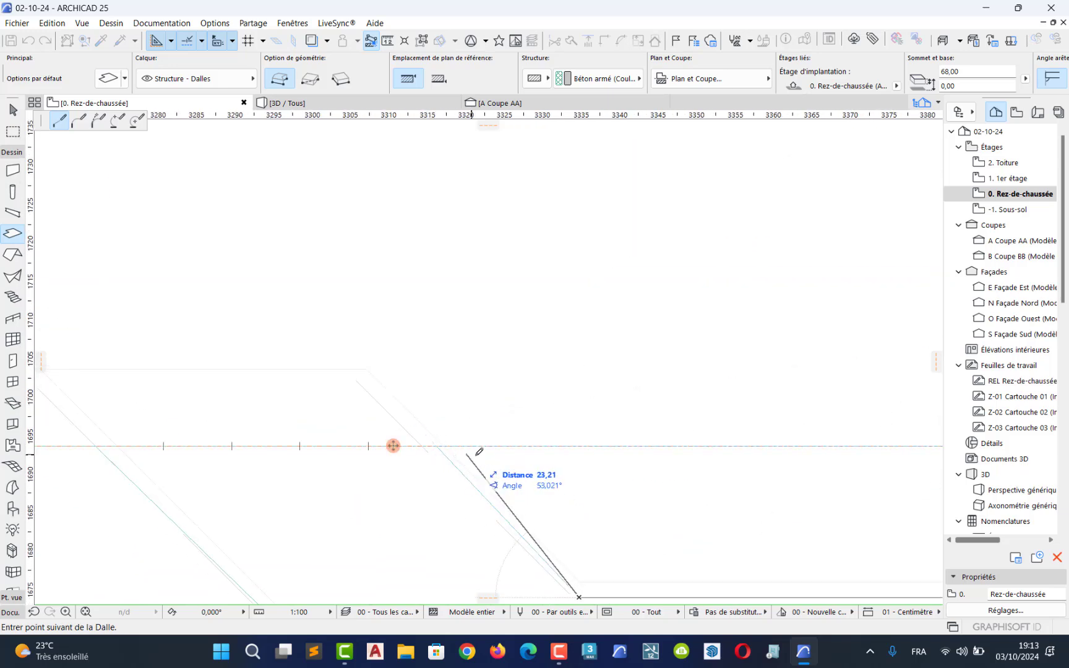
left_click(443, 445)
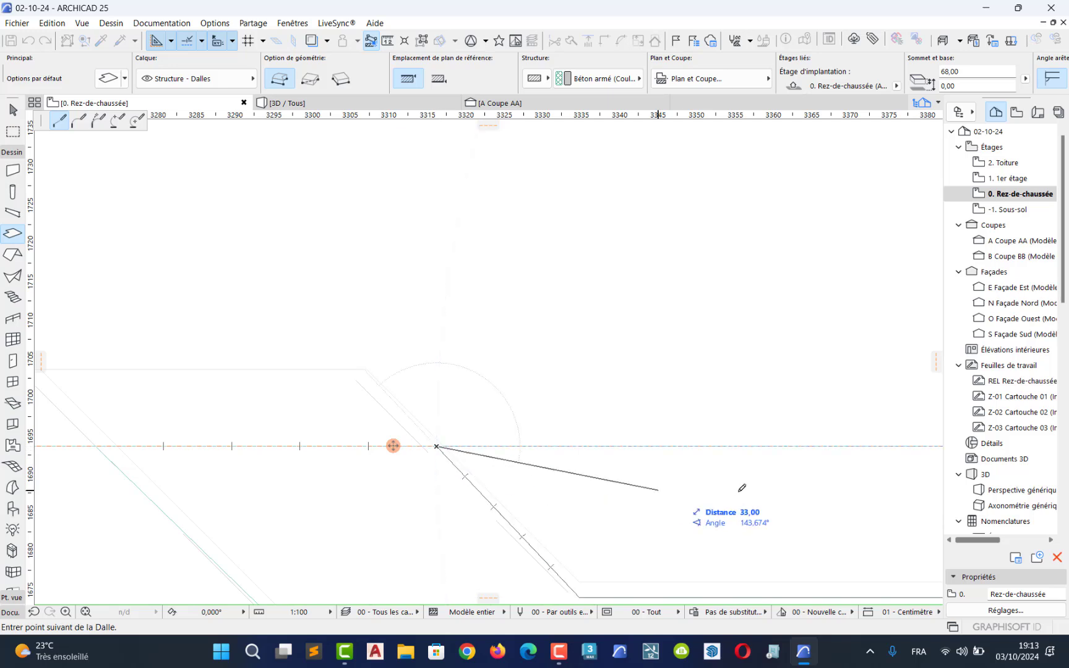
Step: Run the innermost slab's back edge along the horizontal guide line, close the outline at its starting point and leave slab drawing
middle_click_drag(742, 489, 261, 472)
middle_click_drag(733, 450, 248, 420)
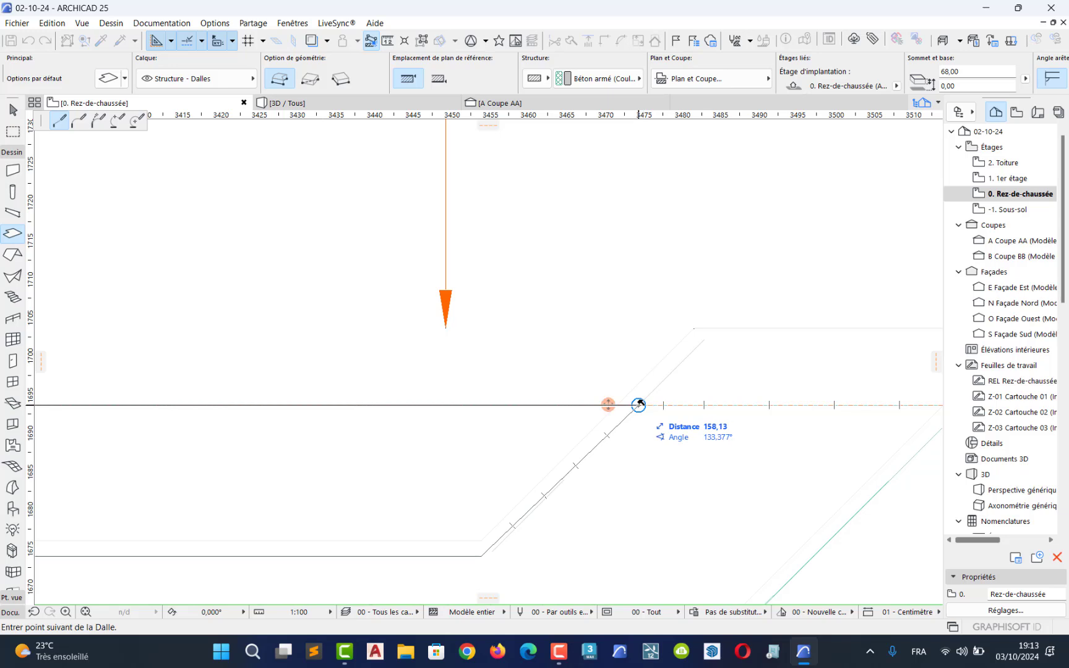
left_click(638, 405)
left_click(12, 111)
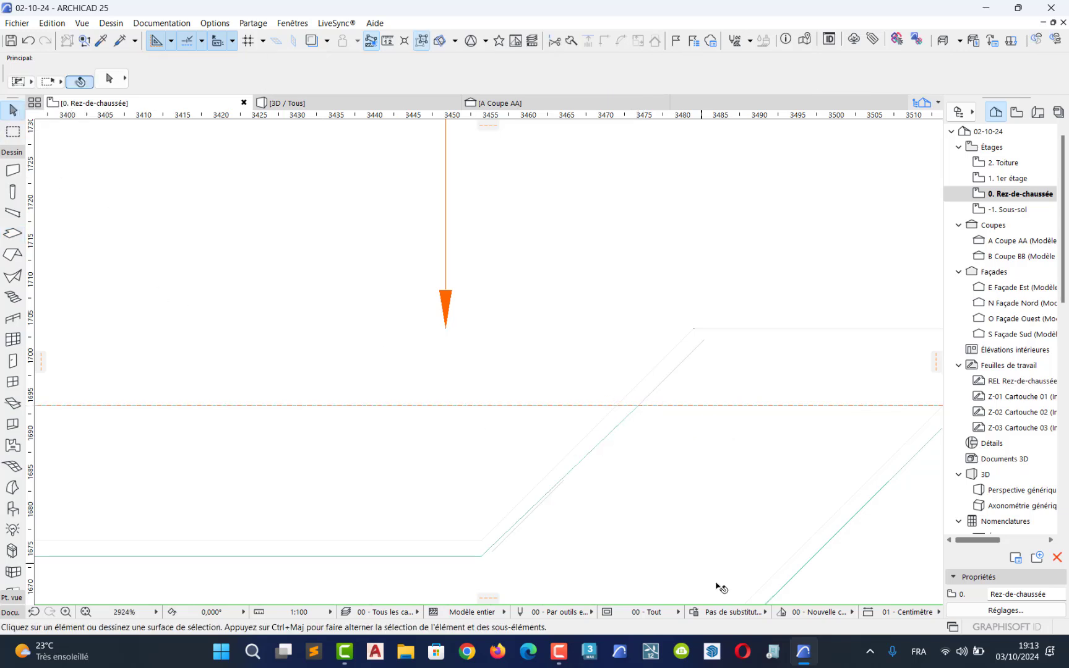
Step: Select the innermost step slab in plan and examine its outline and lower-right corner against the reference drawing
left_click(582, 537)
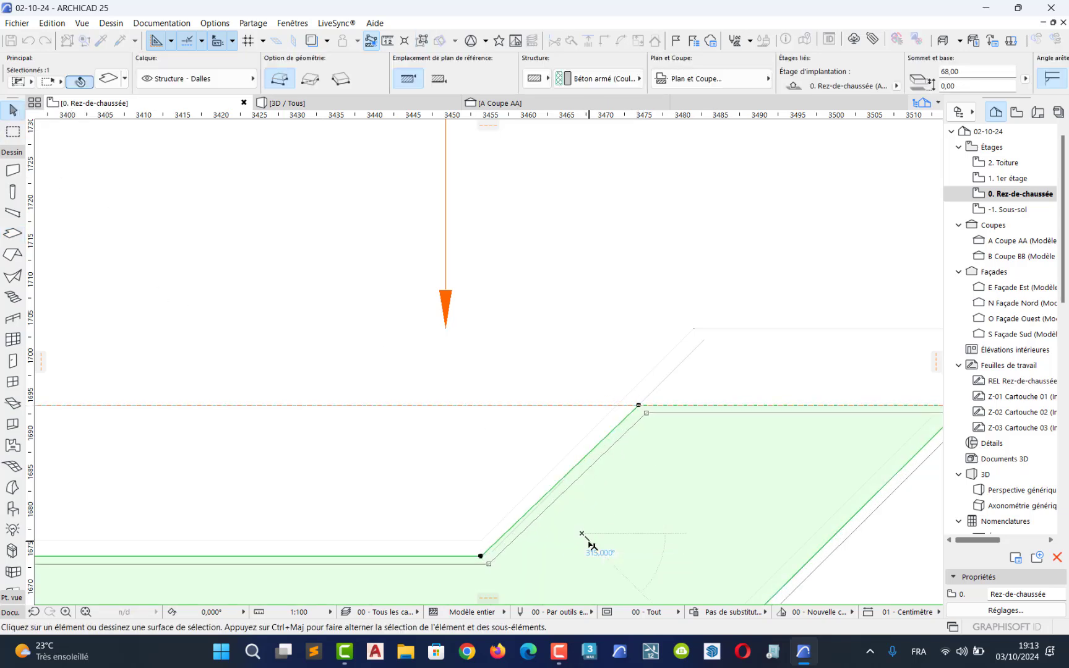
scroll(499, 554, "up", 5)
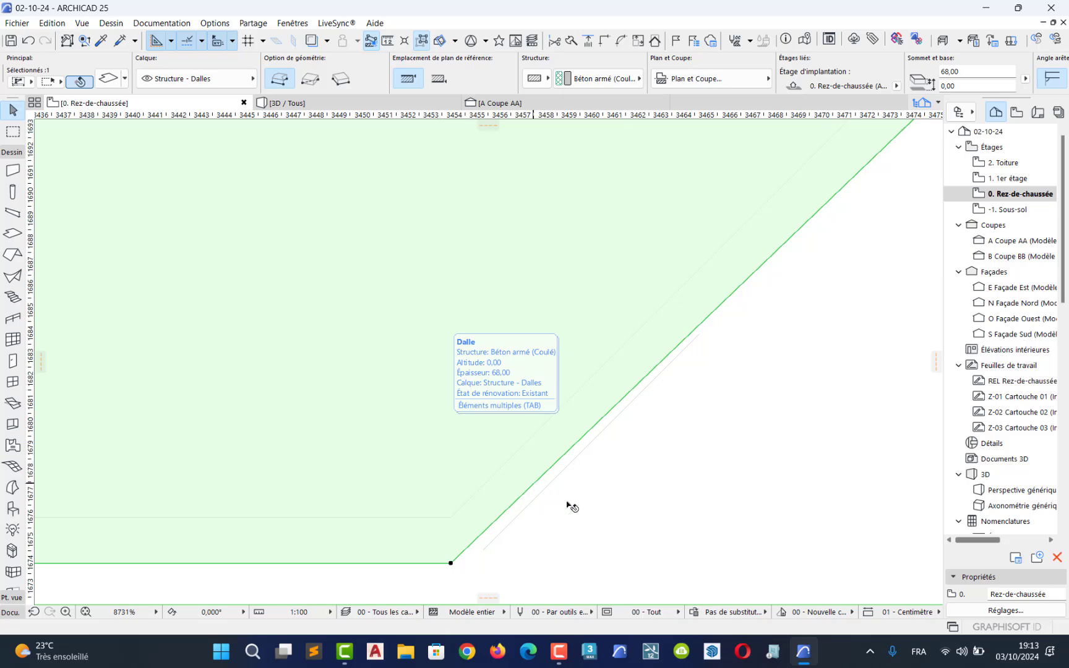
scroll(458, 418, "down", 10)
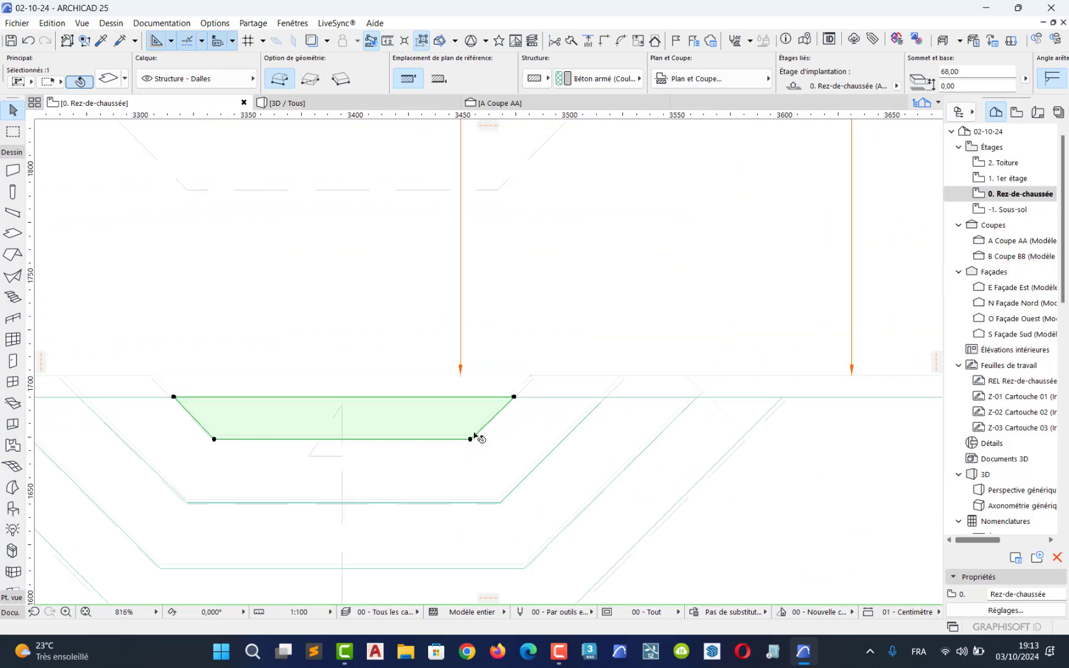
Step: Open the 3D view and examine the entrance step slabs at the front of the ground-floor slab
key("F3")
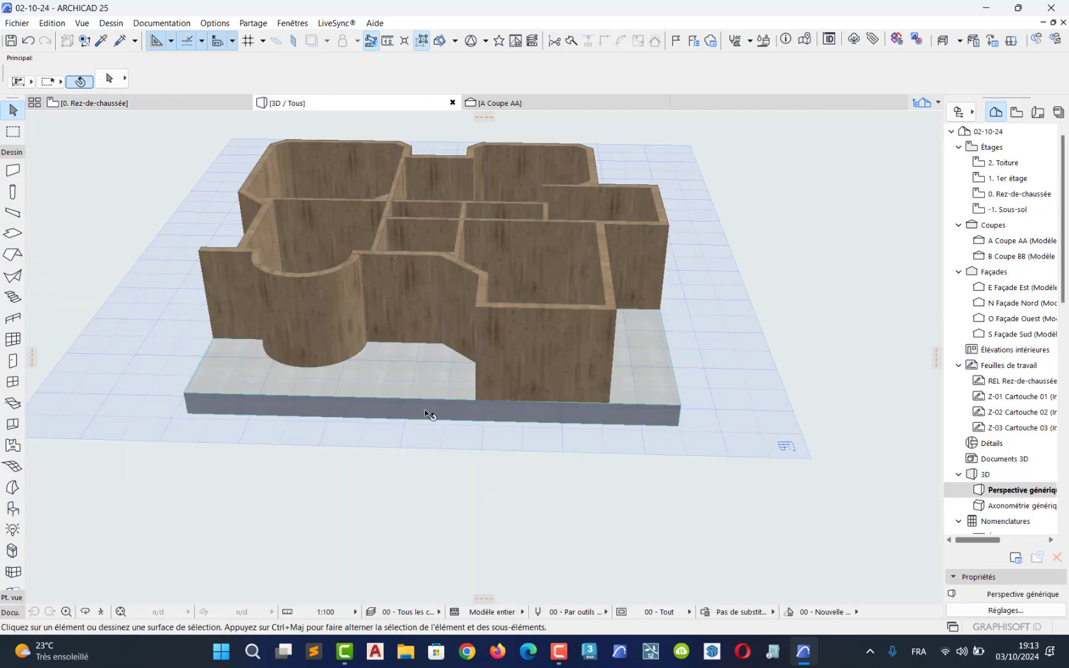
scroll(399, 433, "down", 3)
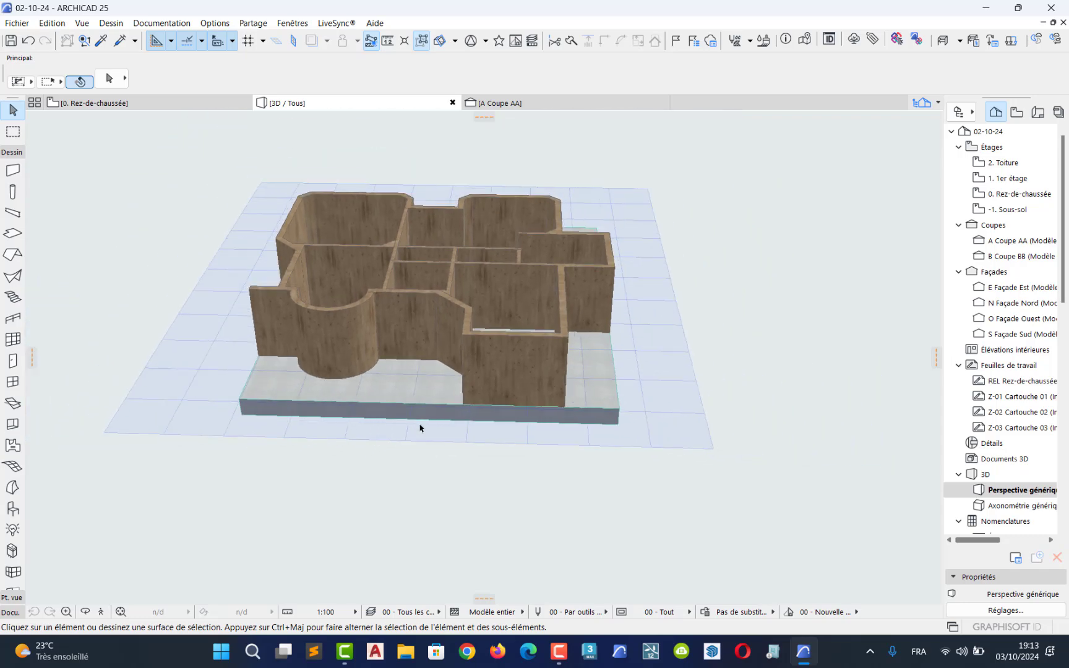
left_click(412, 390)
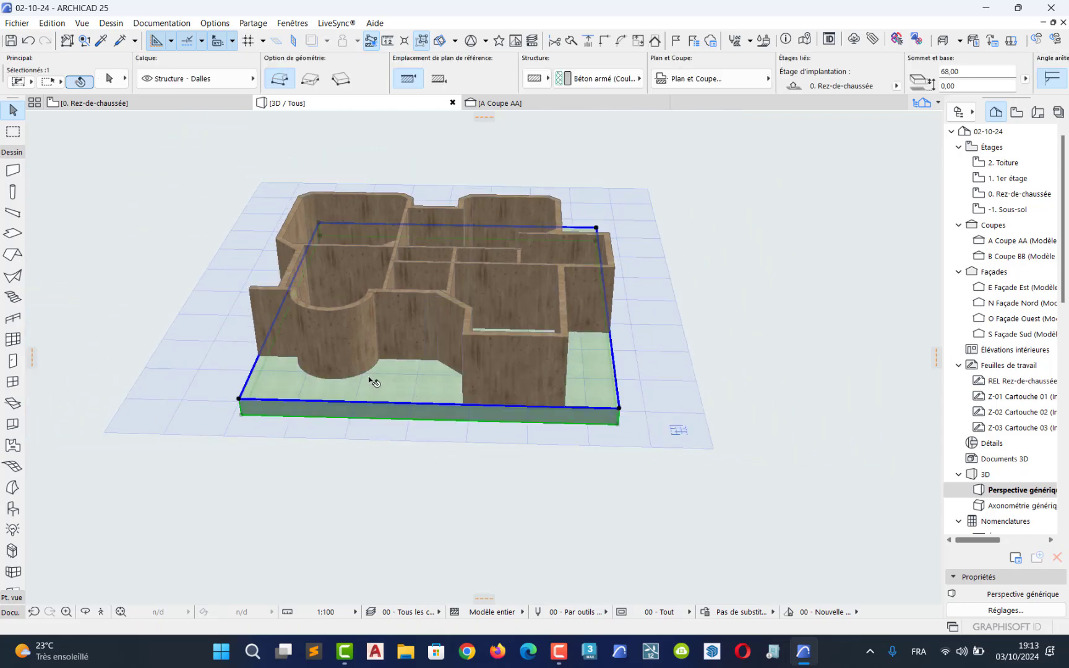
middle_click_drag(371, 381, 533, 272, "shift")
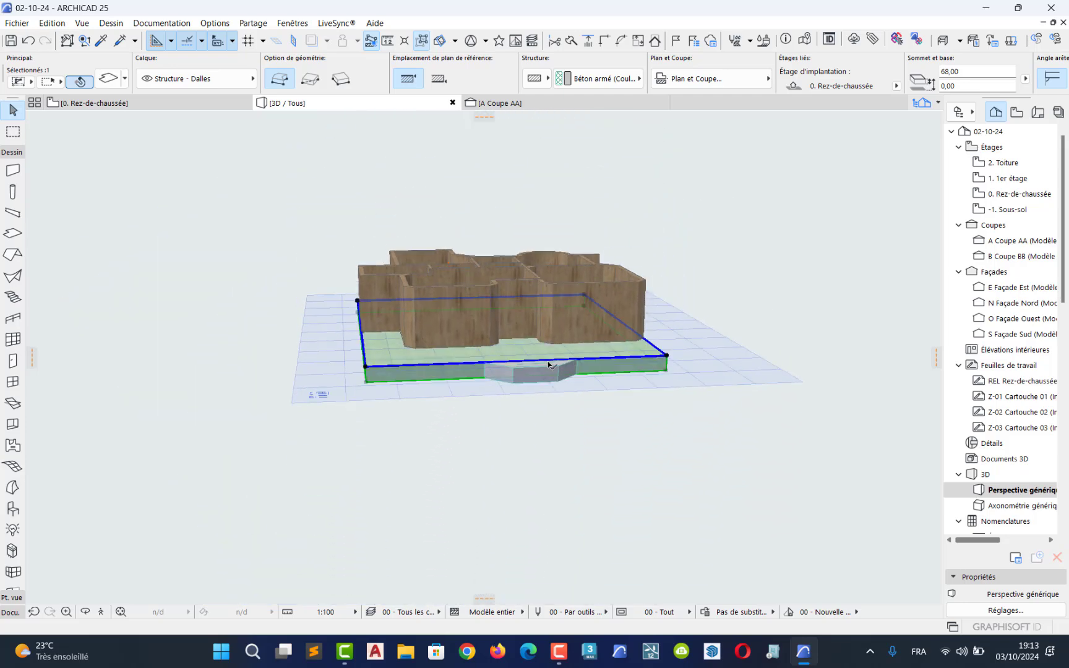
scroll(551, 367, "up", 4)
middle_click_drag(519, 371, 529, 574, "shift")
scroll(529, 574, "up", 2)
key("Escape")
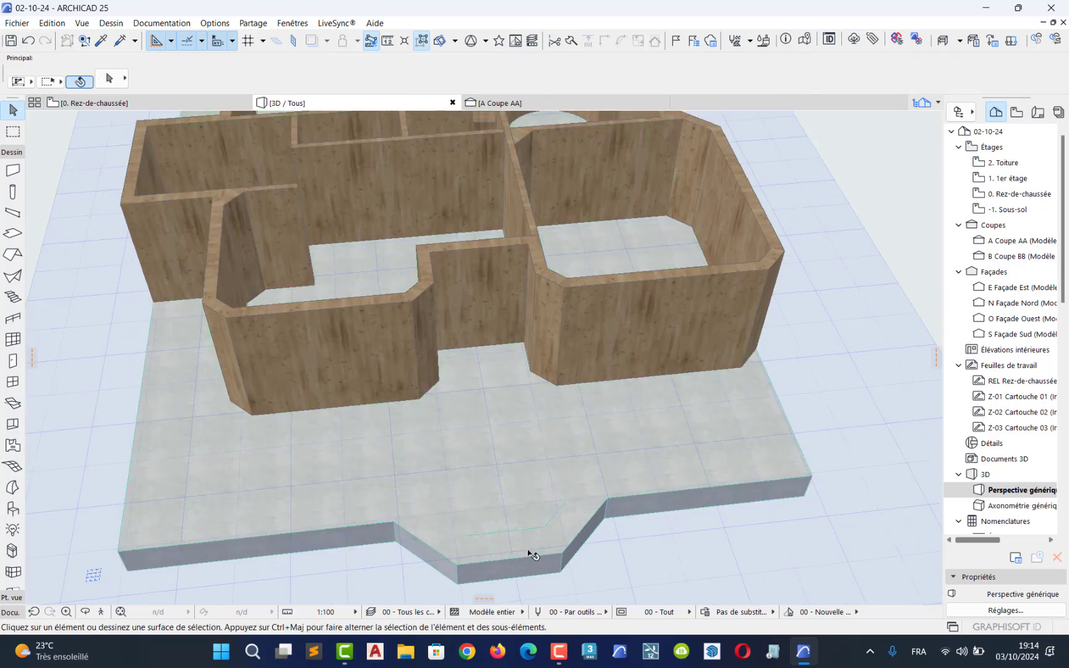
Step: Select all four entrance step slabs together and set their thickness to 17 cm
left_click(531, 554)
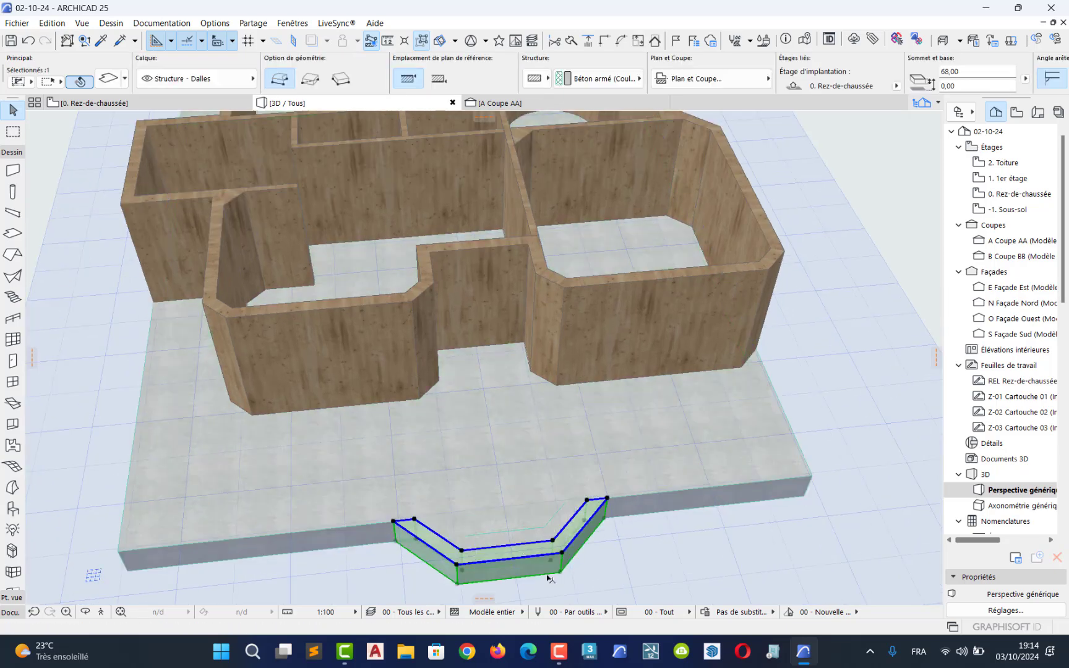
key("Escape")
left_click_drag(566, 593, 498, 520)
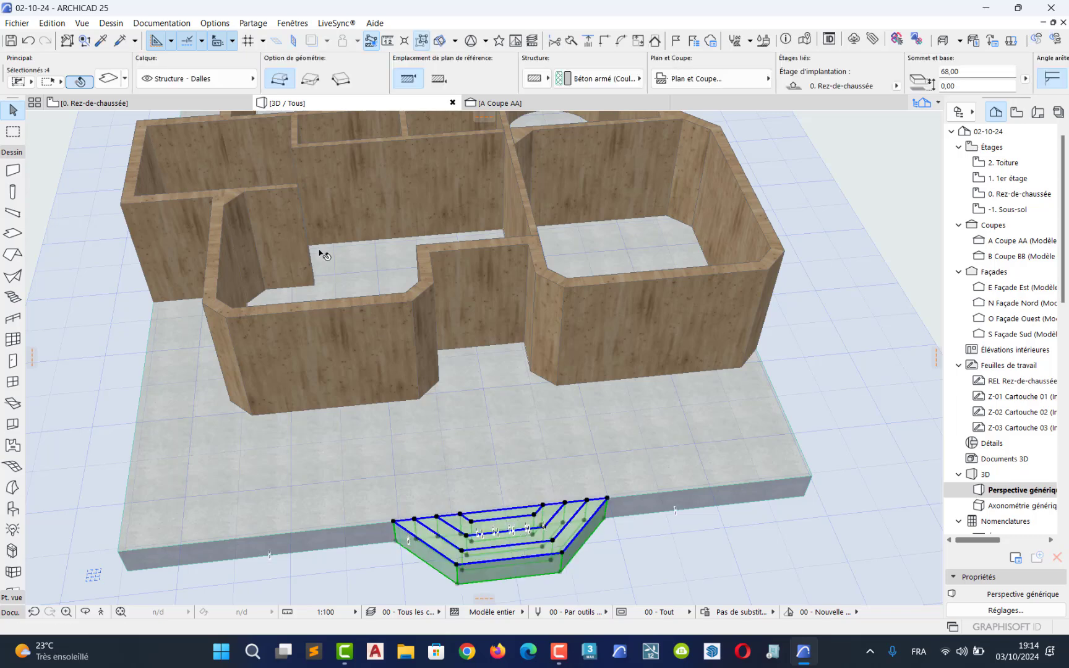
left_click(110, 76)
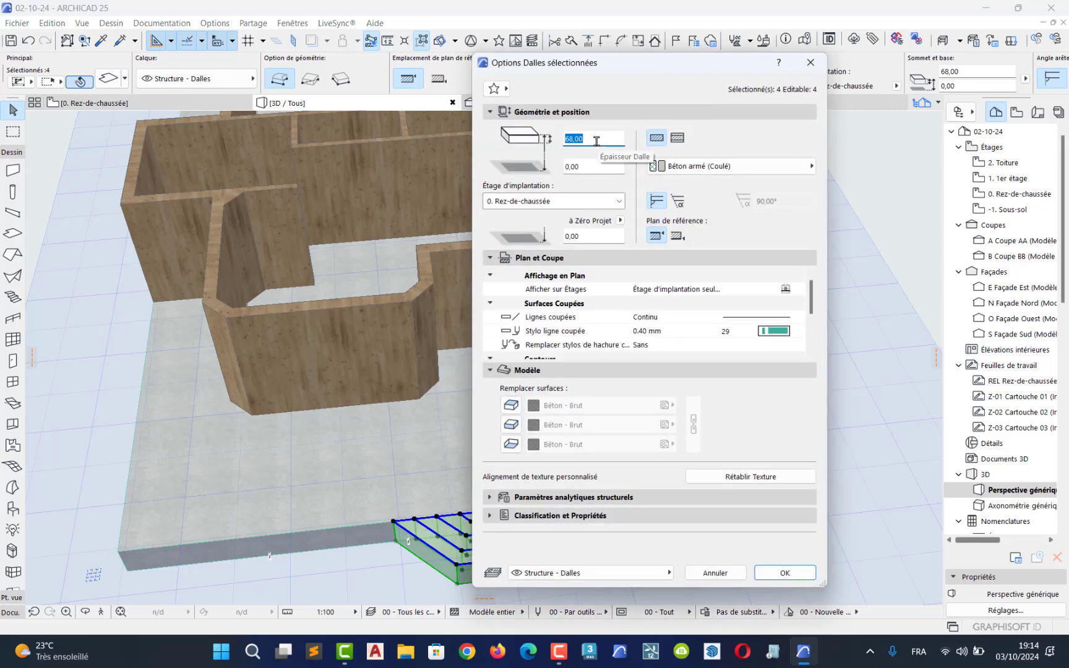
type("17")
key("Return")
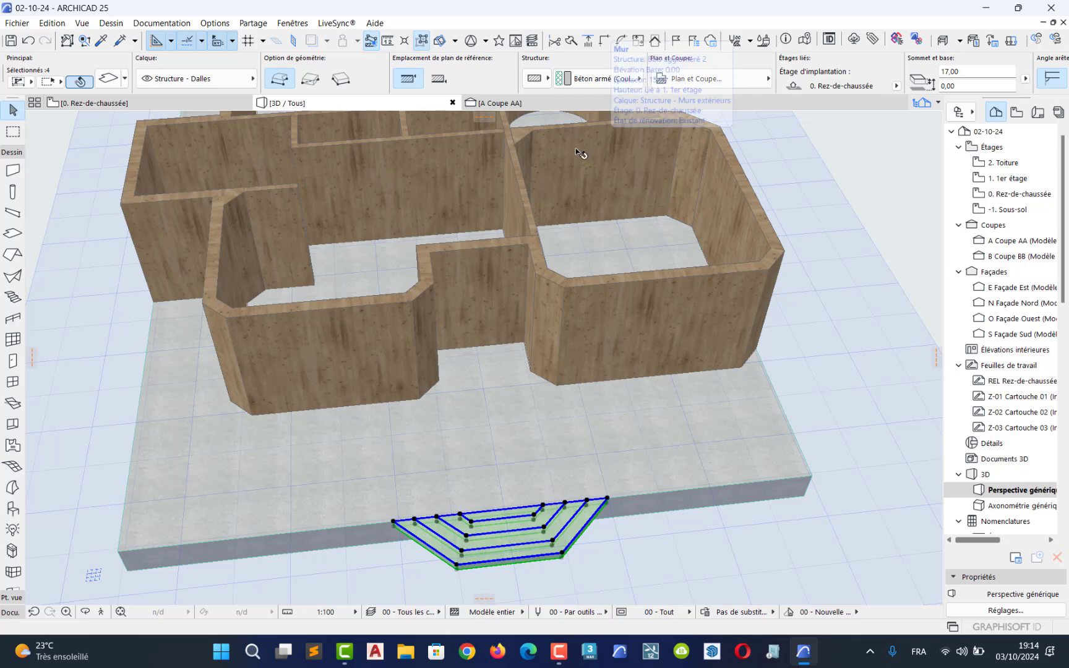
scroll(546, 580, "up", 5)
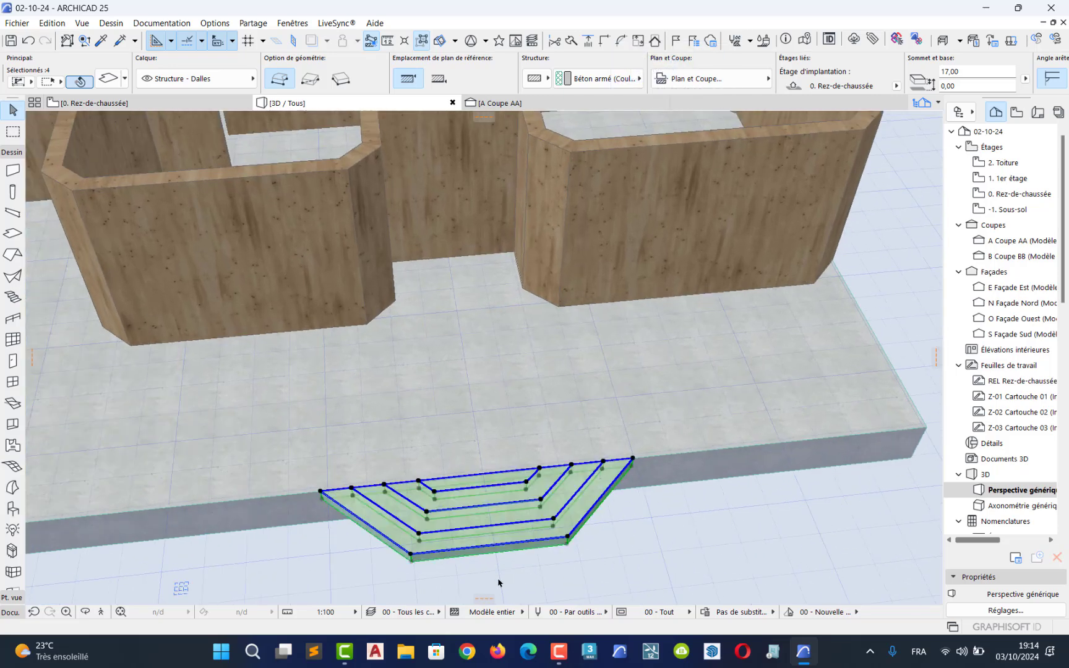
key("Escape")
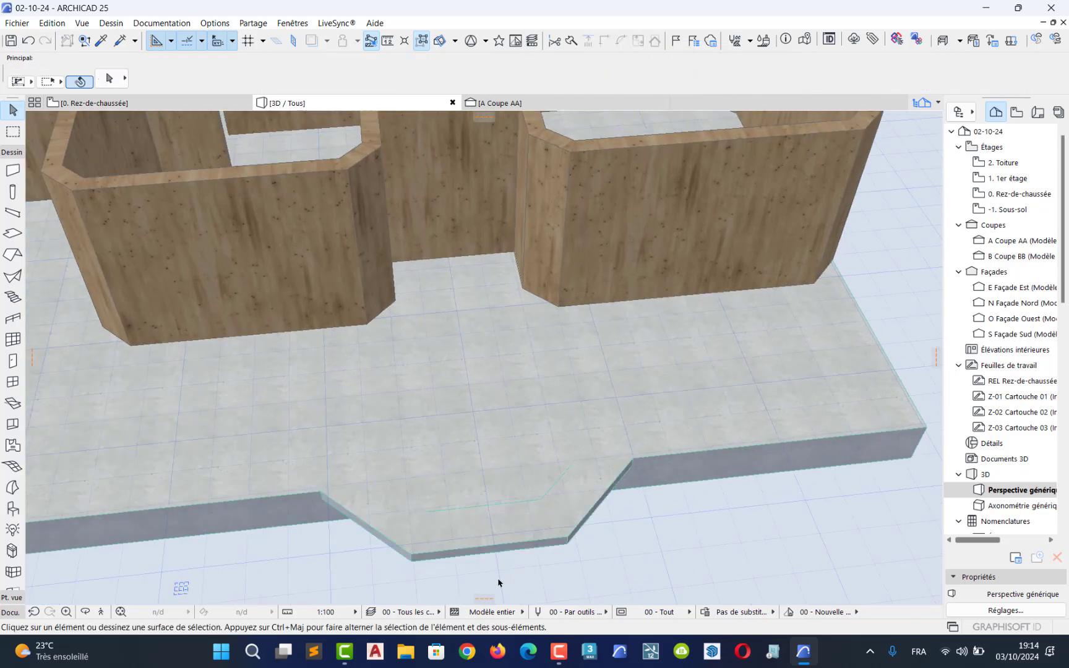
Step: Select the step slabs in turn to check which outlines belong to the outermost and the inner steps
left_click(431, 550)
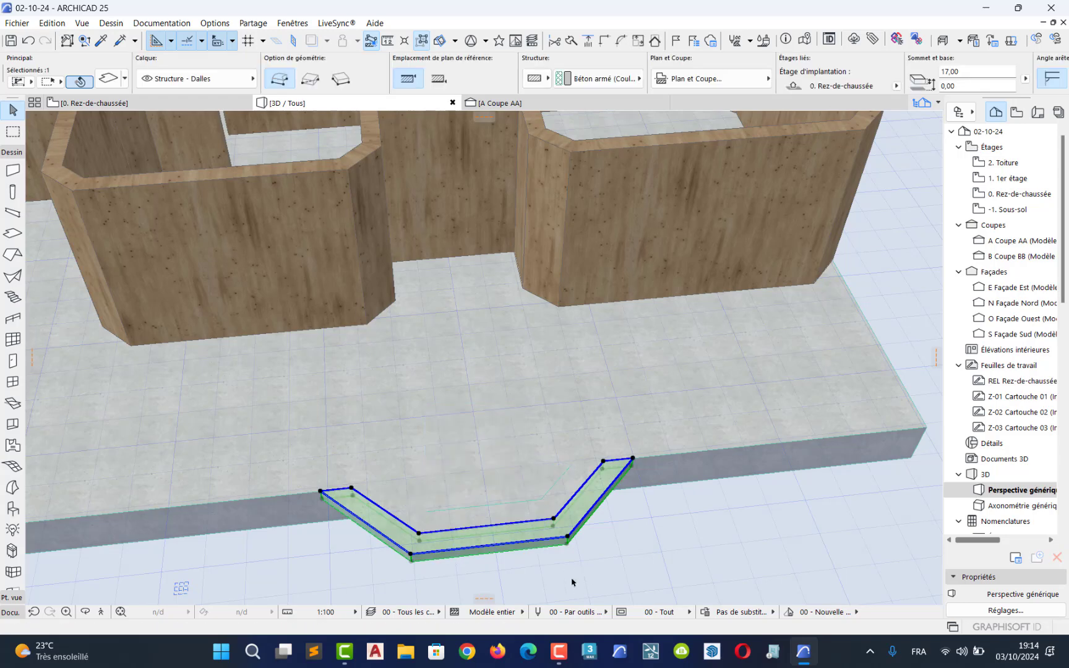
key("Escape")
left_click(535, 568)
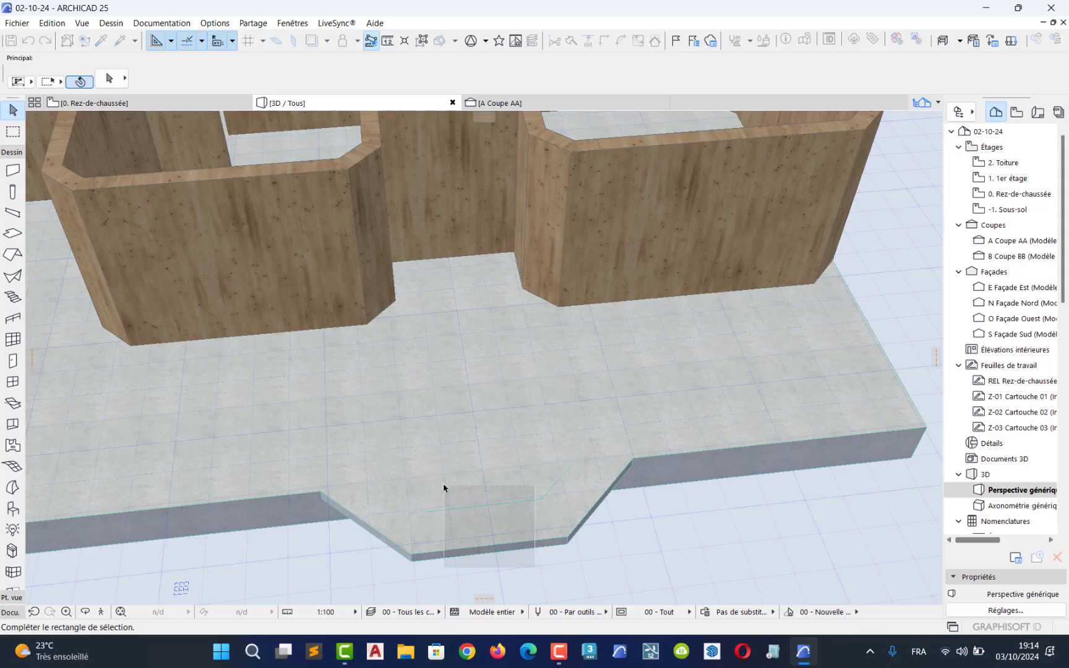
left_click(441, 485)
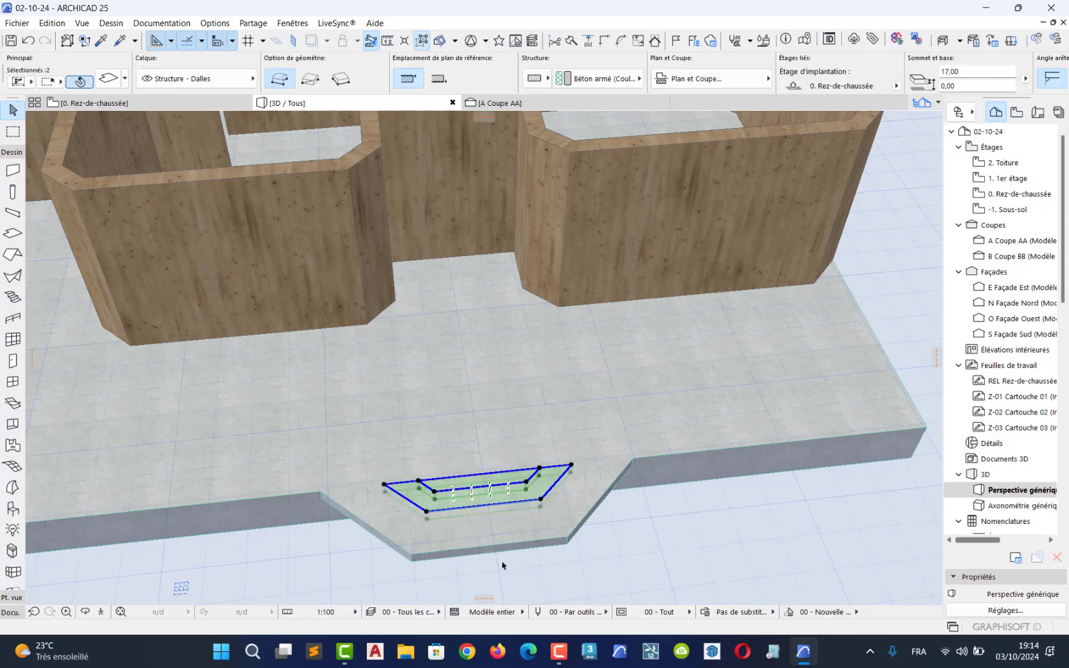
key("Escape")
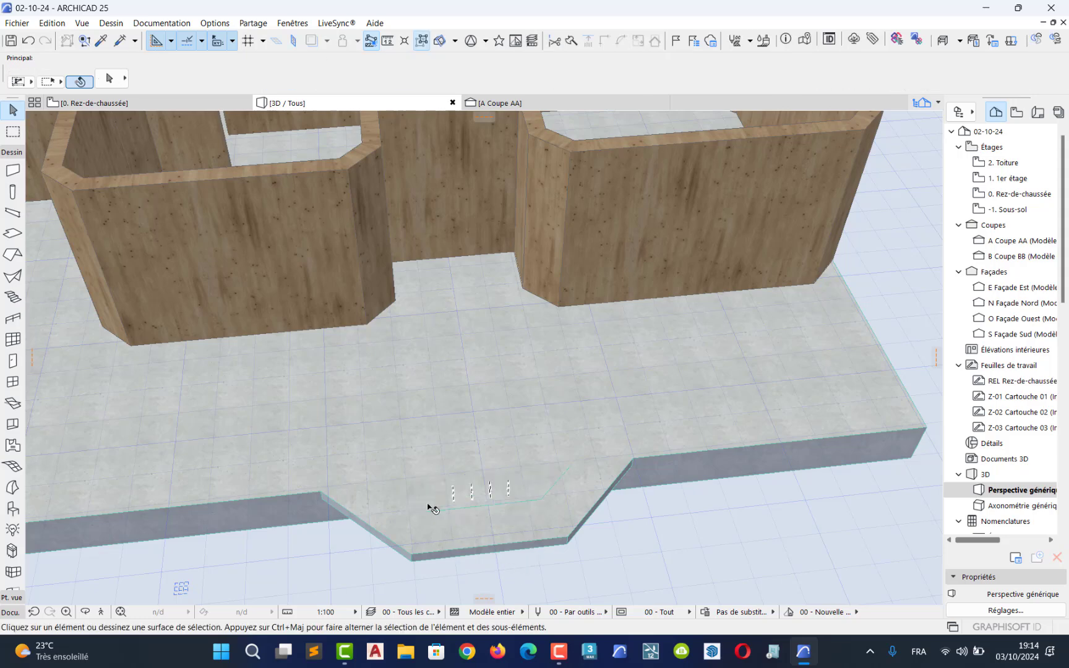
left_click(480, 546)
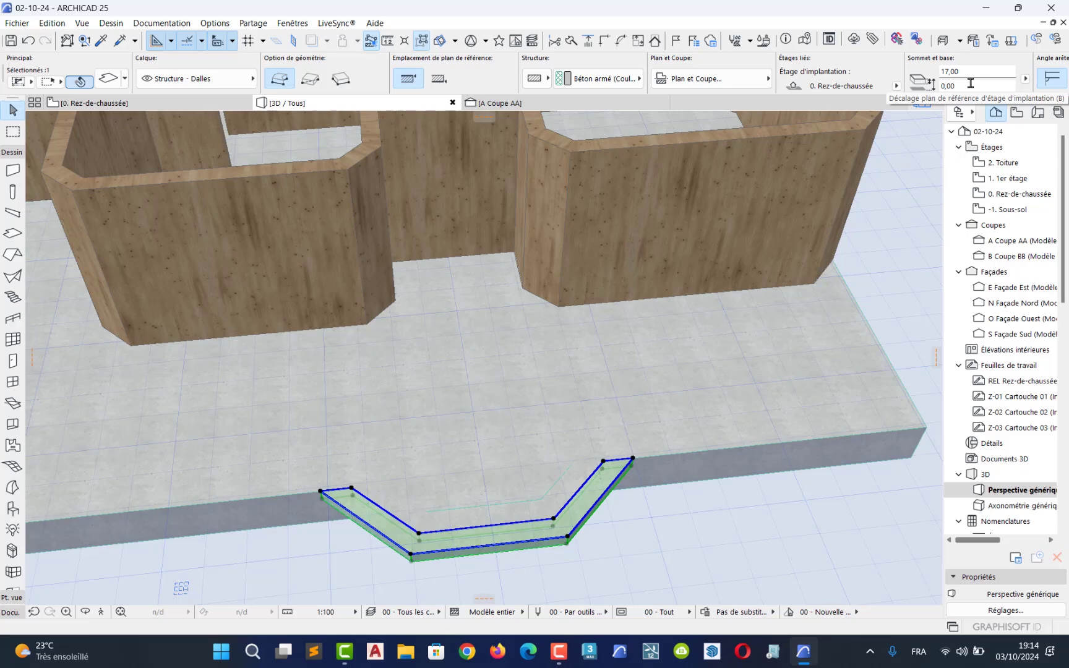
left_click(470, 485)
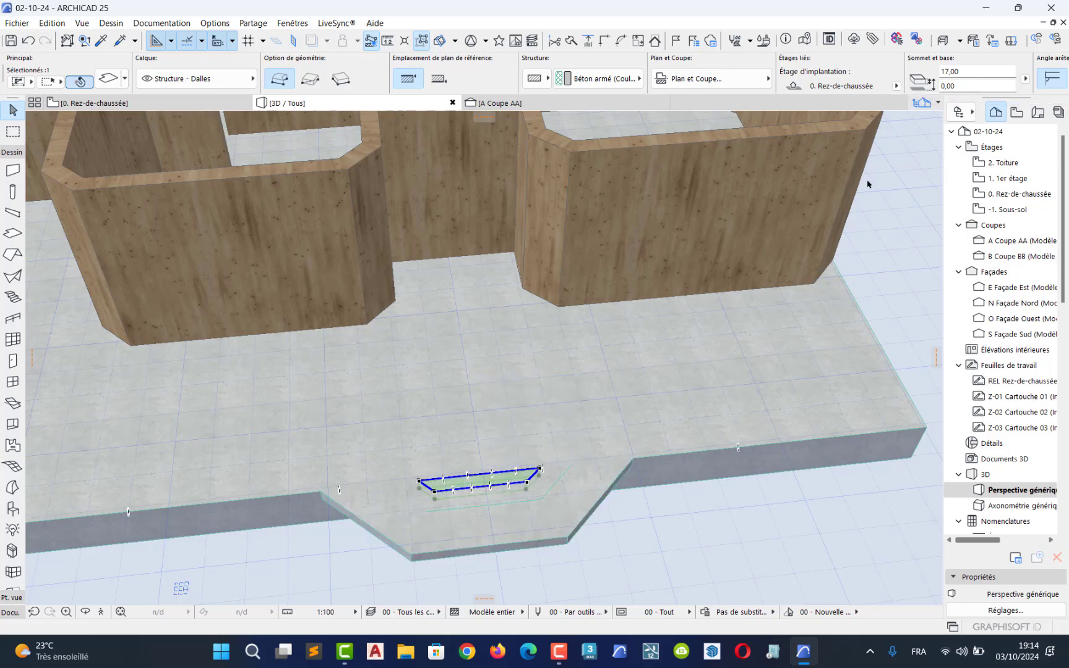
Step: Check the project's working length unit and set the step slab around the innermost one to a base offset of -17 cm
left_click(488, 503, "shift")
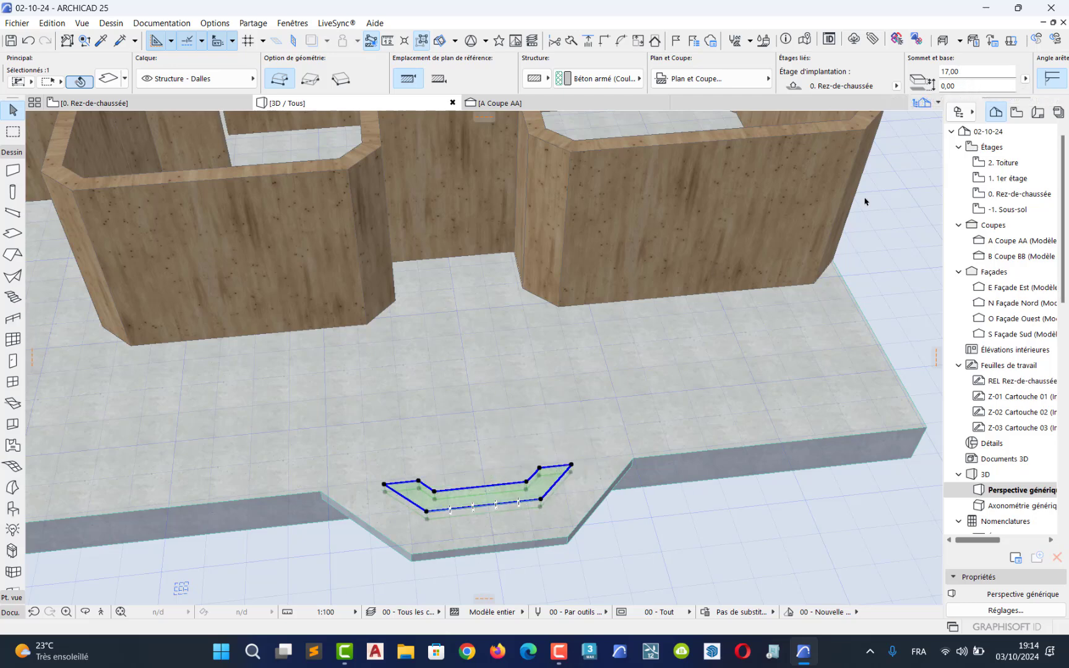
left_click(967, 87)
left_click(222, 22)
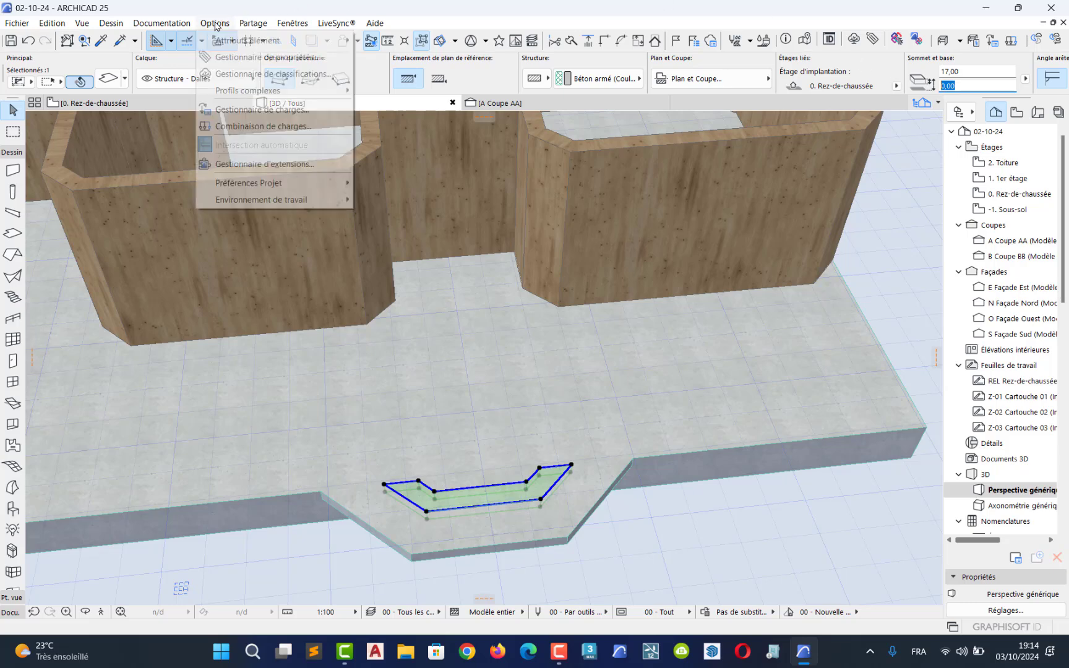
mouse_move(277, 184)
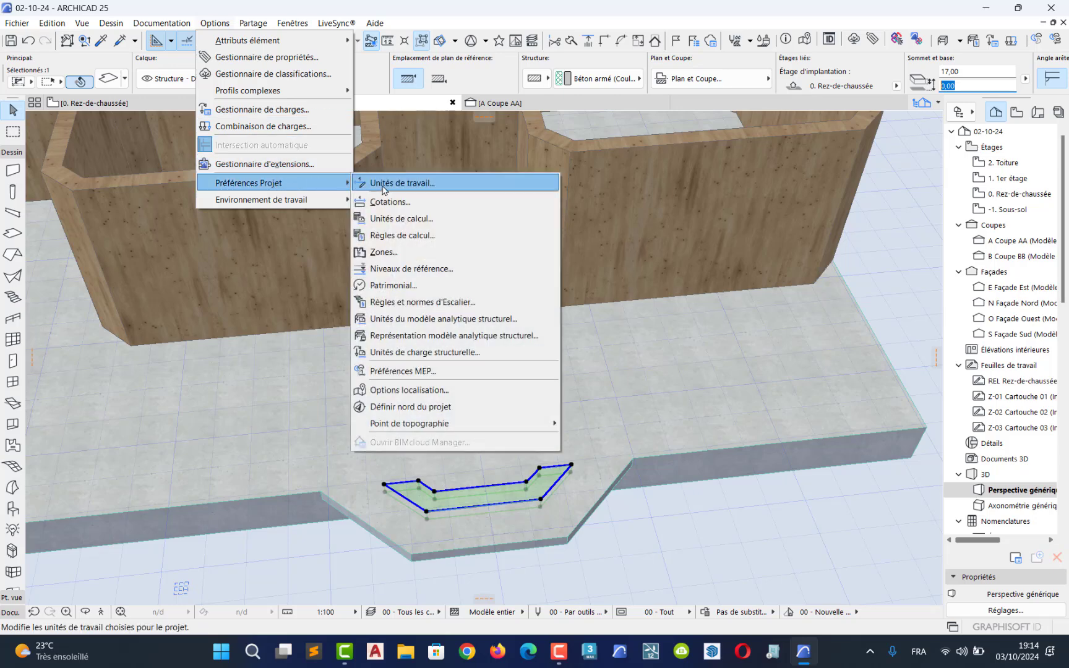
left_click(396, 184)
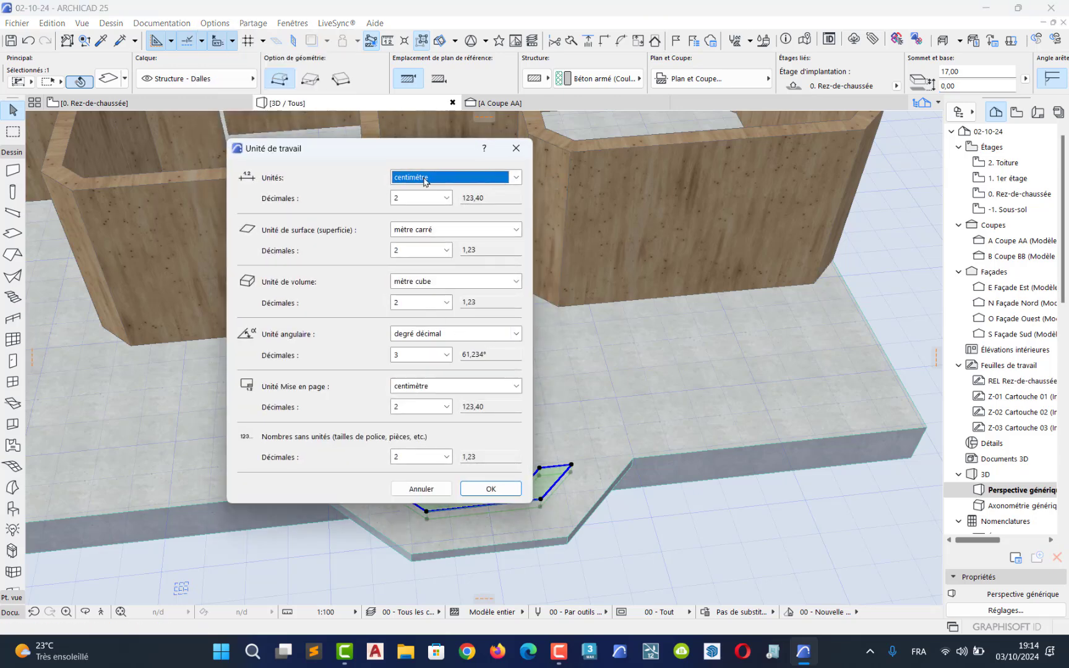
left_click(490, 488)
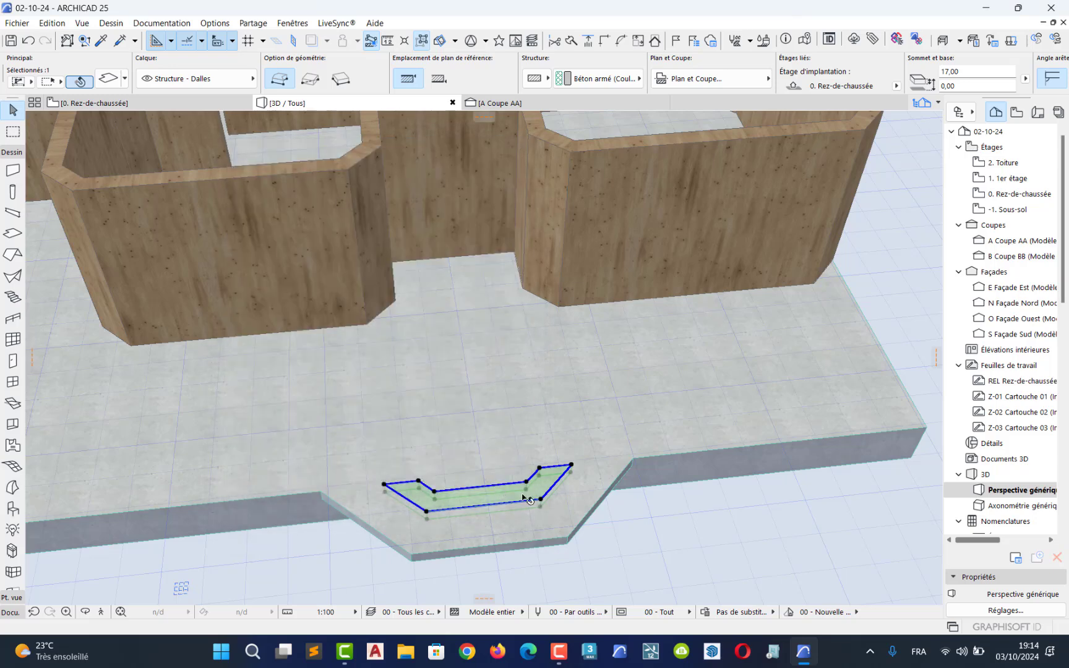
left_click(965, 86)
key("Return")
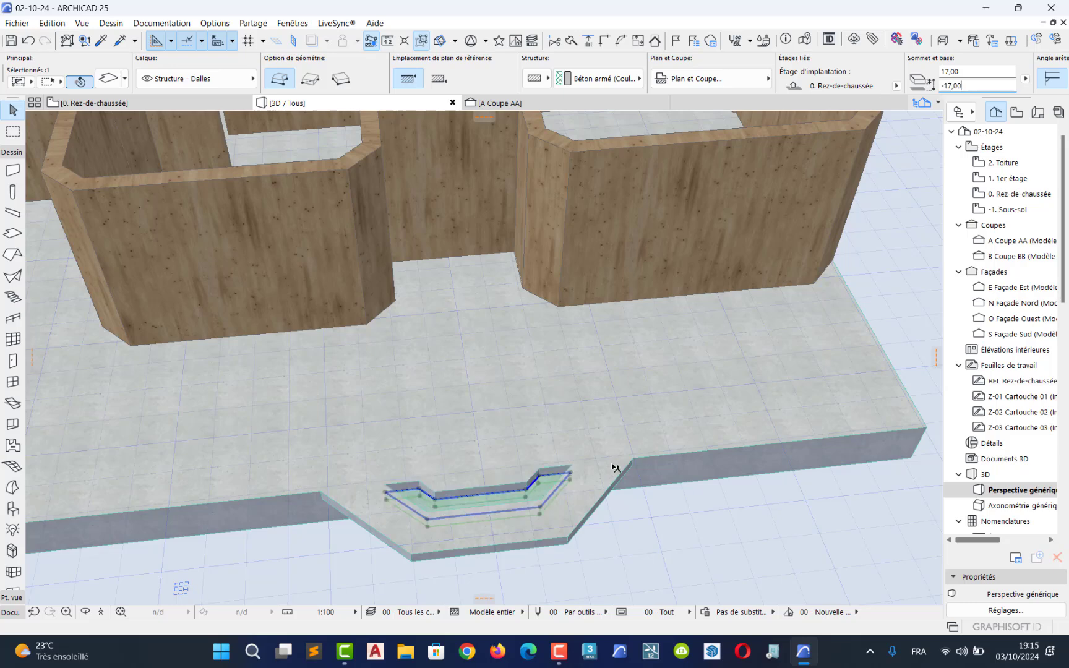
Step: Set the base offset of the step slab just inside the outermost one to -34 cm
key("ctrl+z")
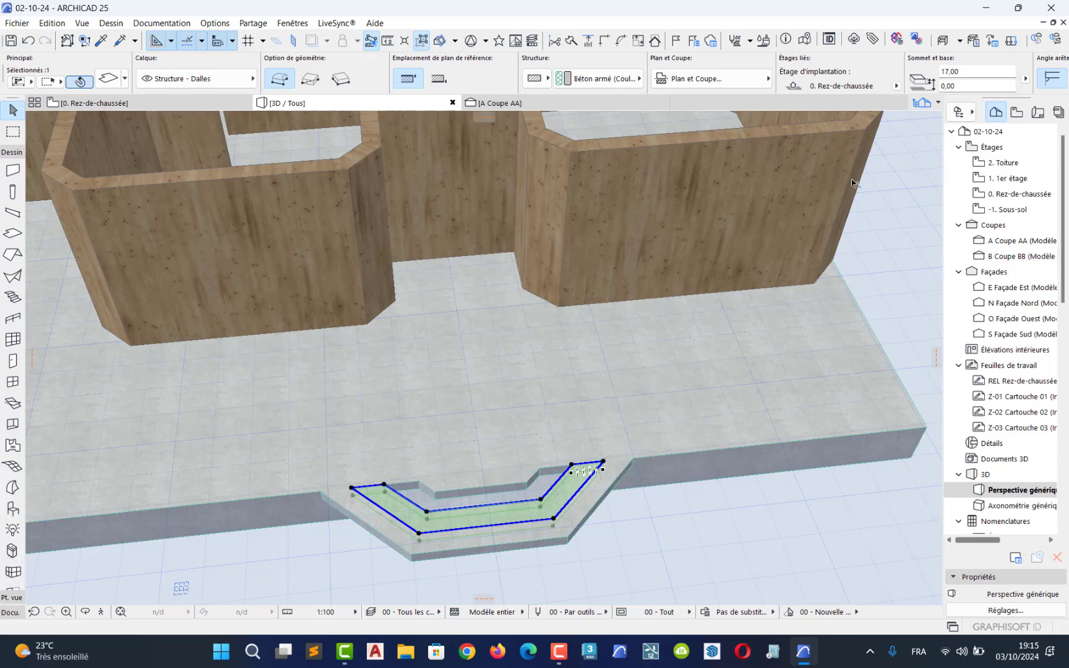
left_click(978, 86)
key("Return")
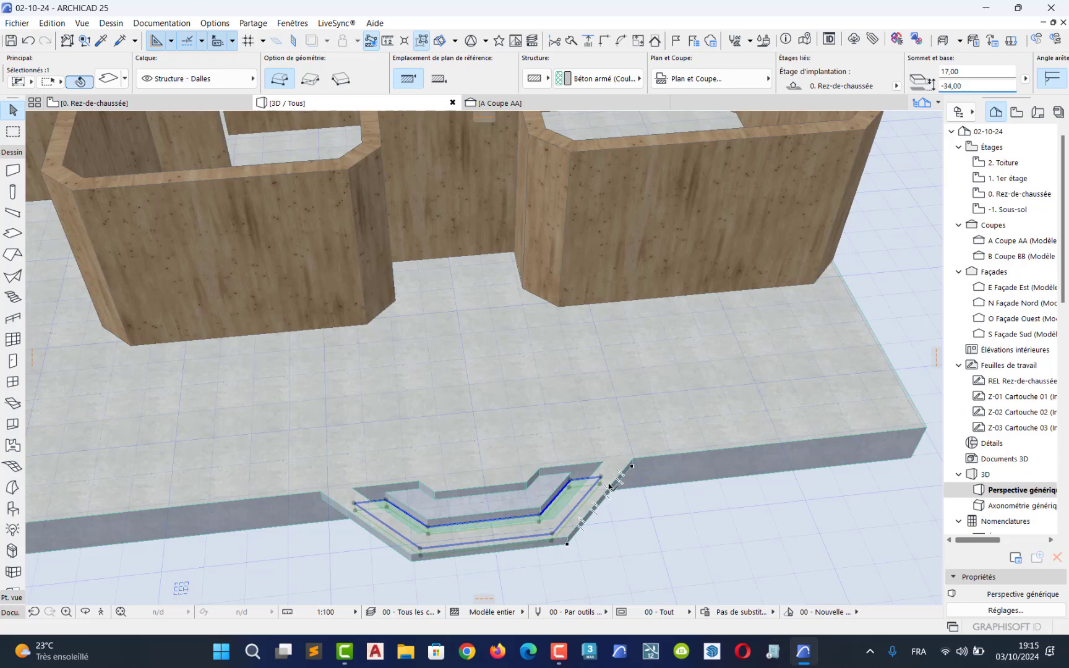
Step: Set the outermost step slab's base offset to -51 cm, then deselect it and inspect the finished stepped entrance
key("ctrl+z")
left_click(993, 83)
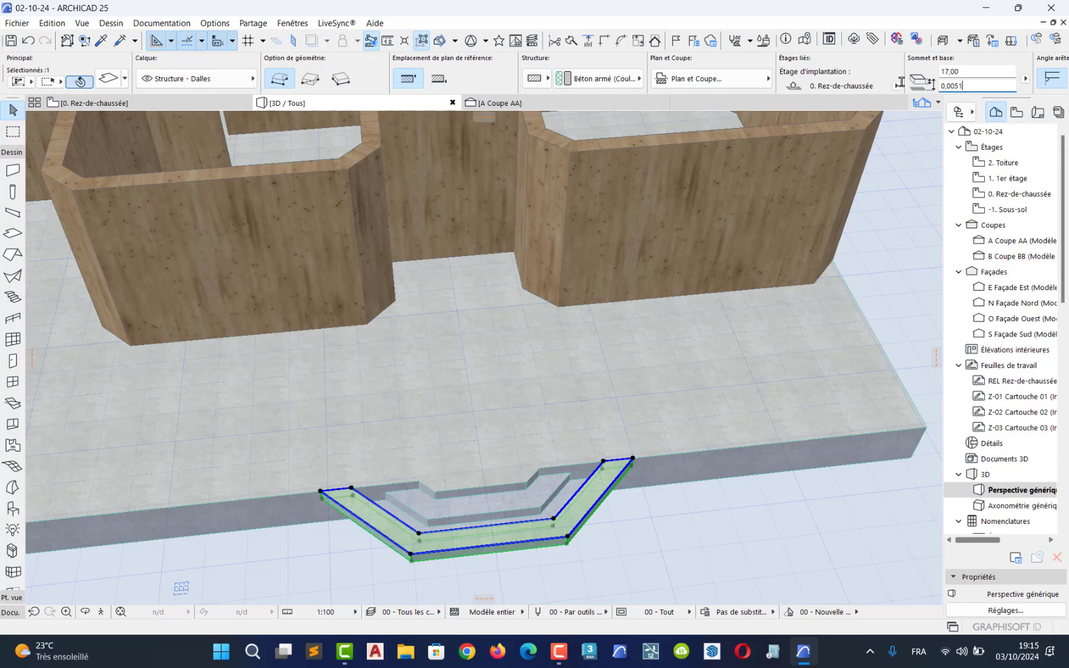
key("BackSpace")
key("BackSpace")
key("BackSpace")
type("1")
key("Return")
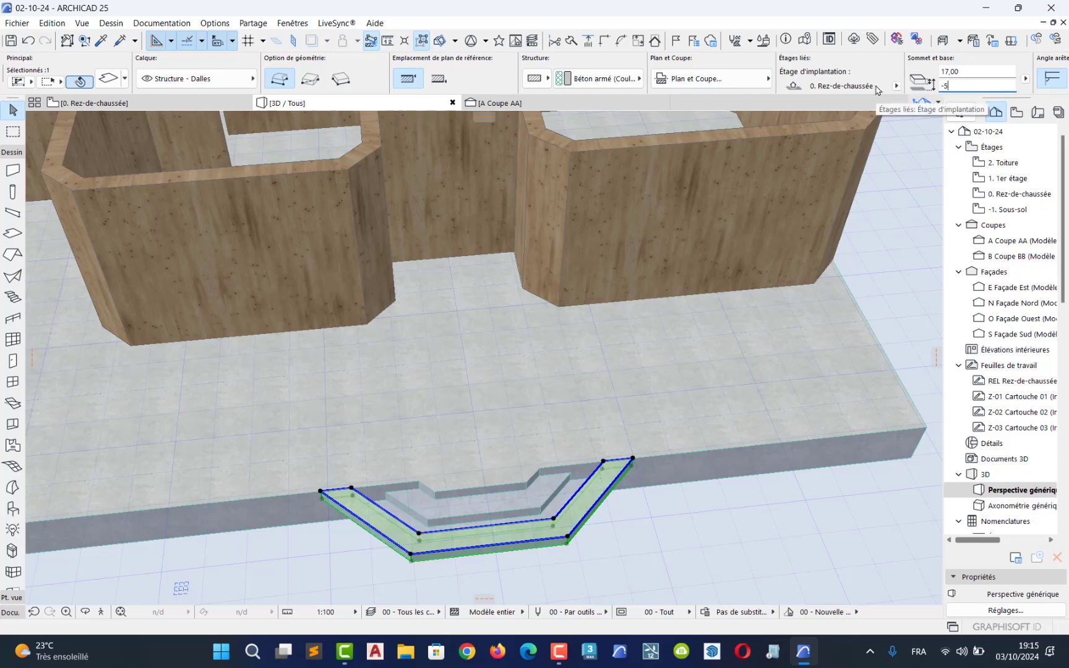
key("Return")
left_click(644, 564)
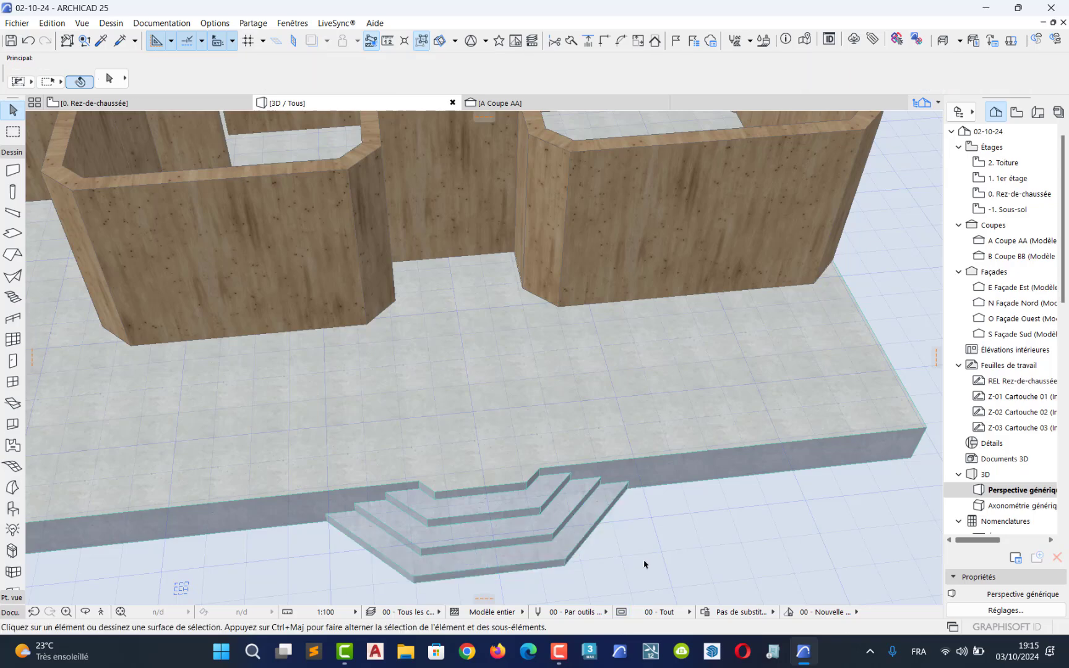
scroll(640, 495, "up", 10)
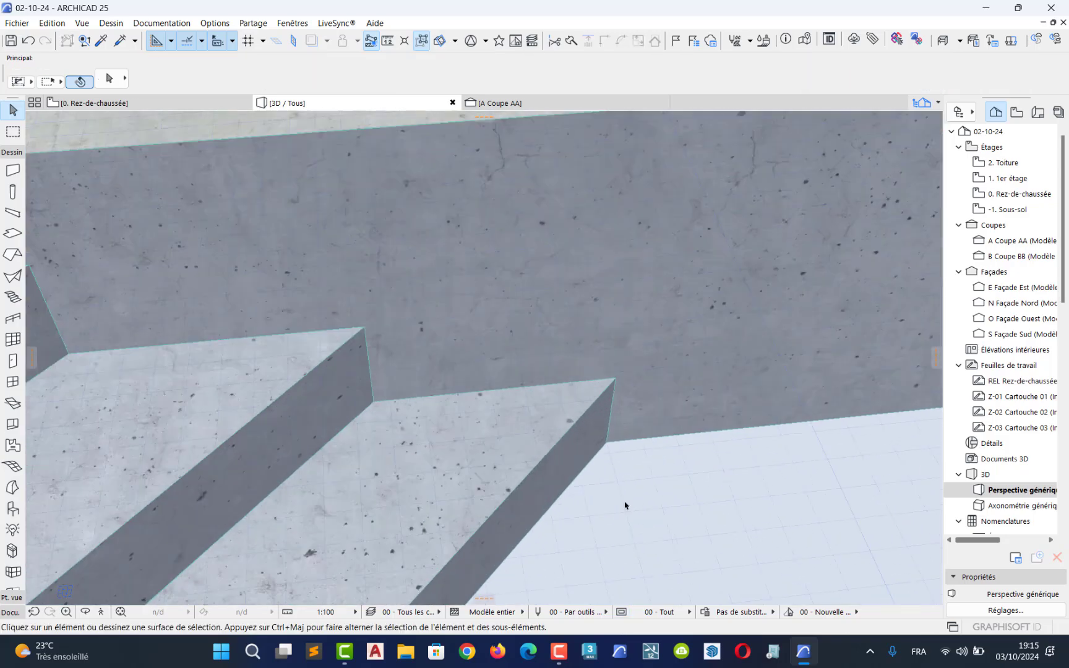
scroll(625, 506, "down", 10)
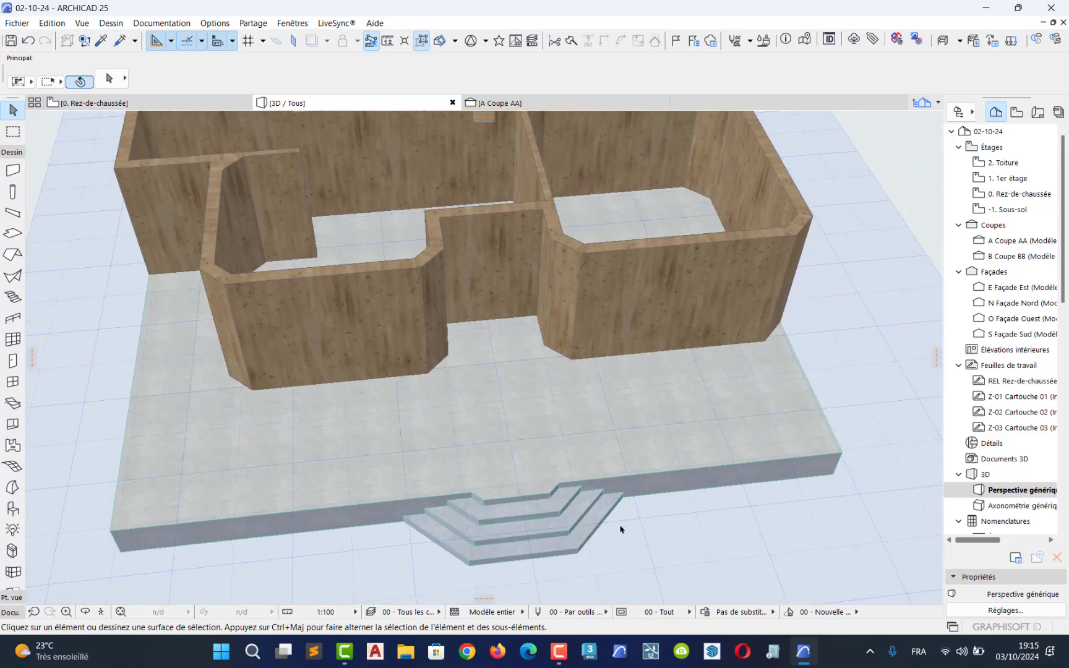
left_click(559, 651)
left_click(1005, 592)
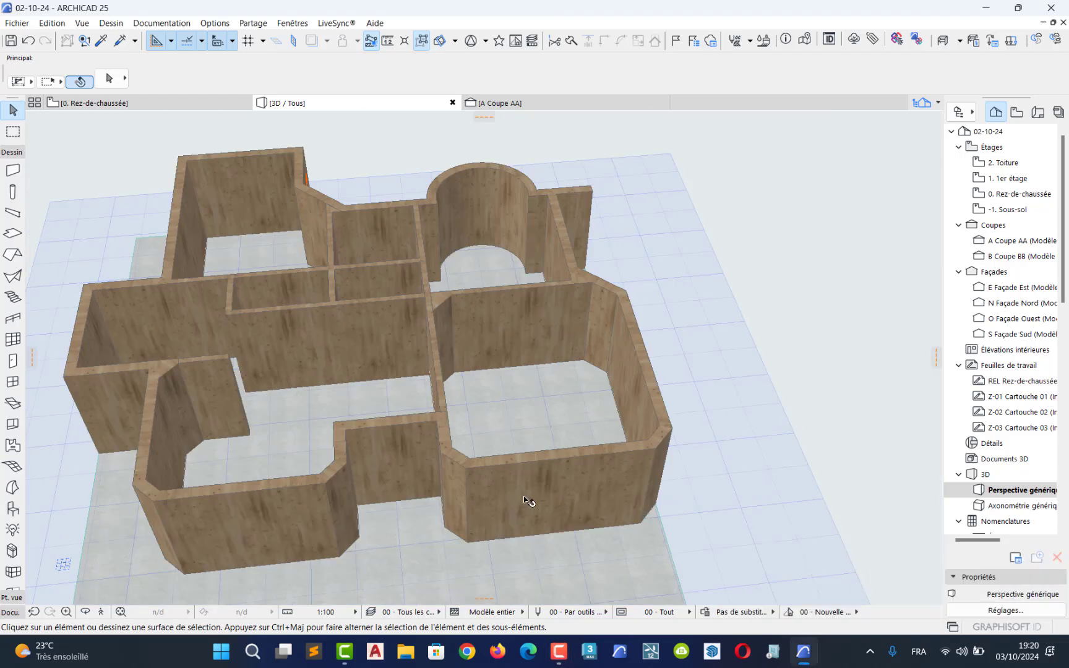
middle_click_drag(527, 501, 604, 470)
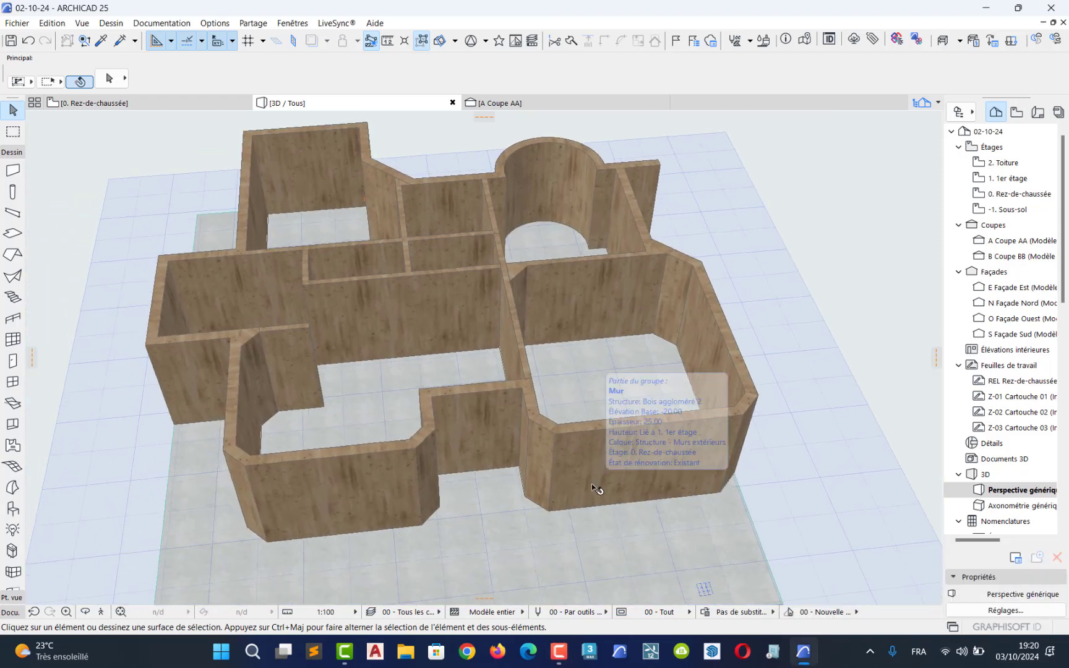
Step: Switch to the ground-floor plan and examine the door openings in the reference drawing, including the kitchen door to the drying area
key("F2")
scroll(591, 509, "down", 15)
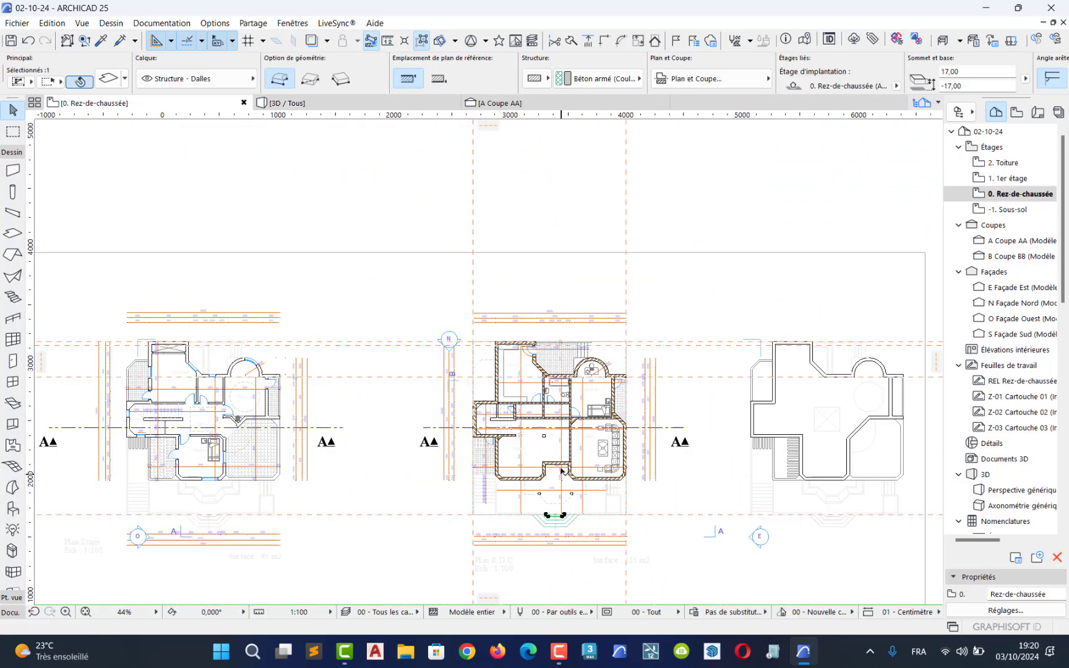
scroll(568, 475, "up", 8)
key("Escape")
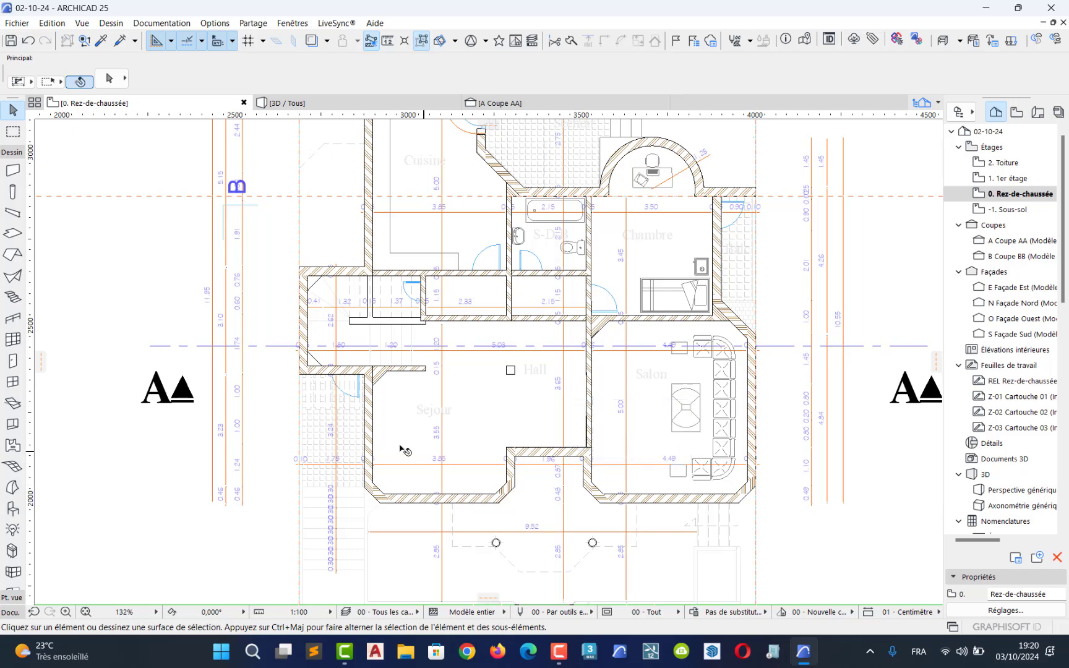
left_click(416, 421)
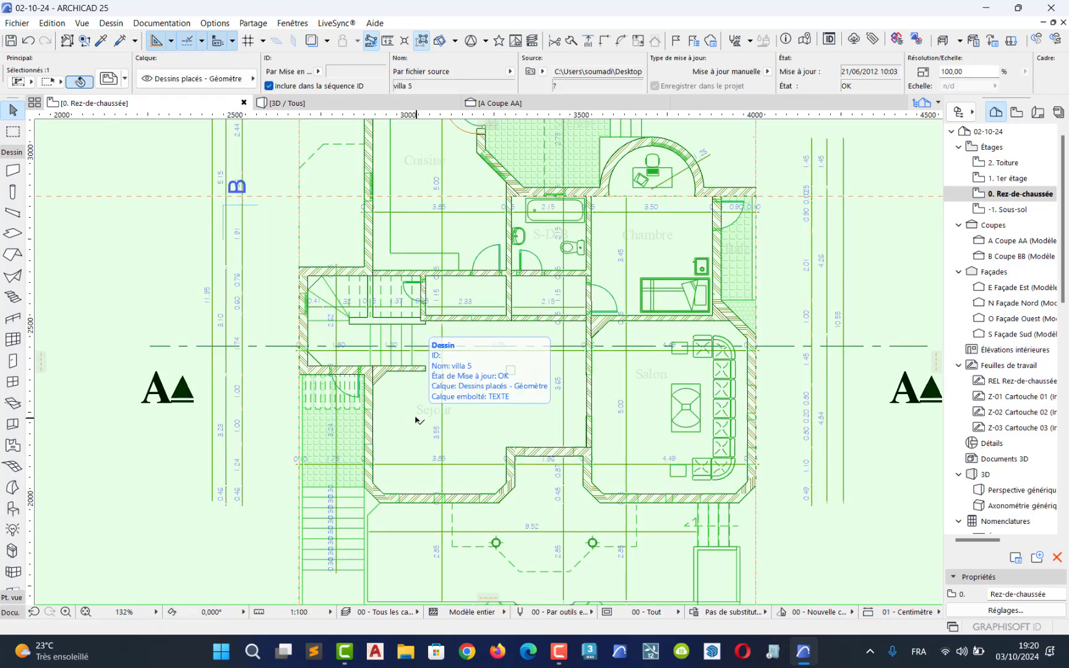
middle_click_drag(570, 476, 430, 414)
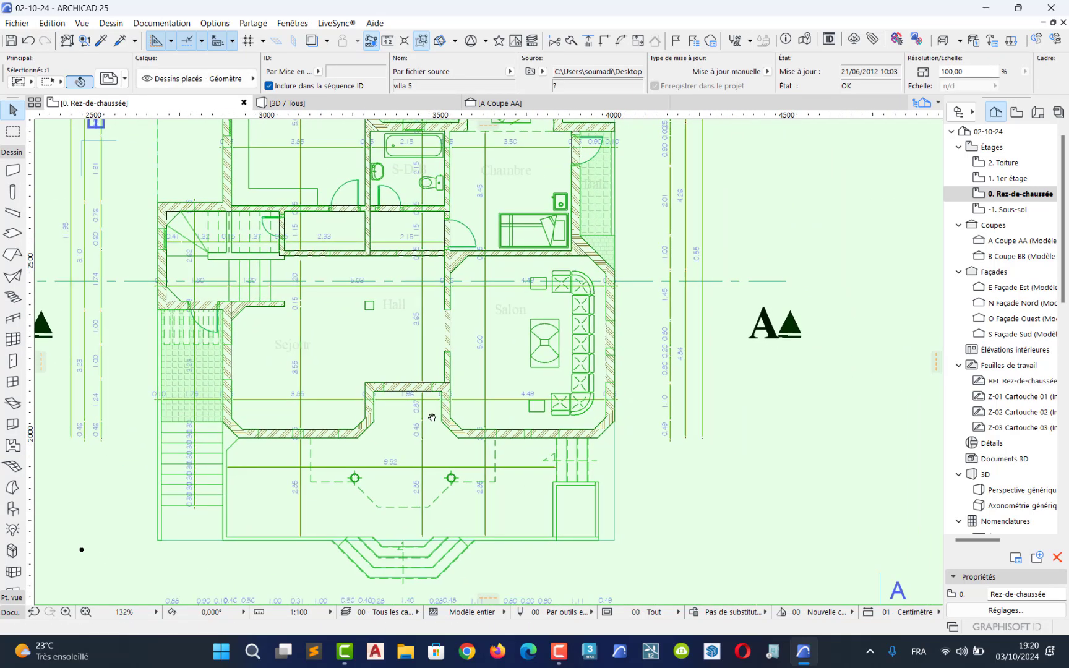
scroll(420, 385, "up", 5)
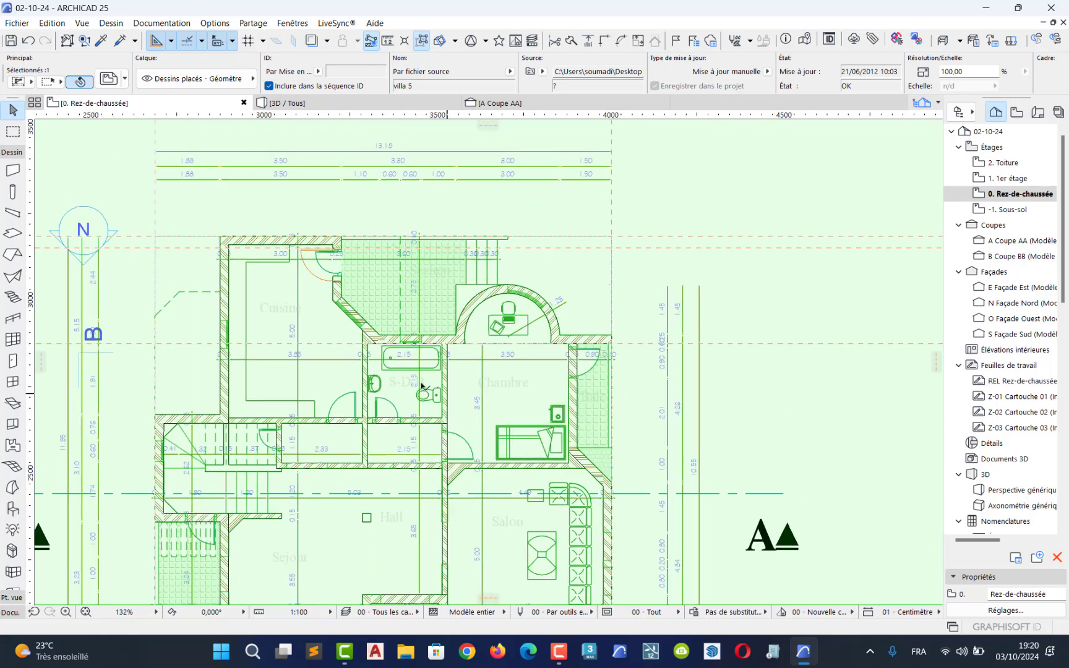
scroll(341, 342, "down", 2)
scroll(406, 328, "up", 8)
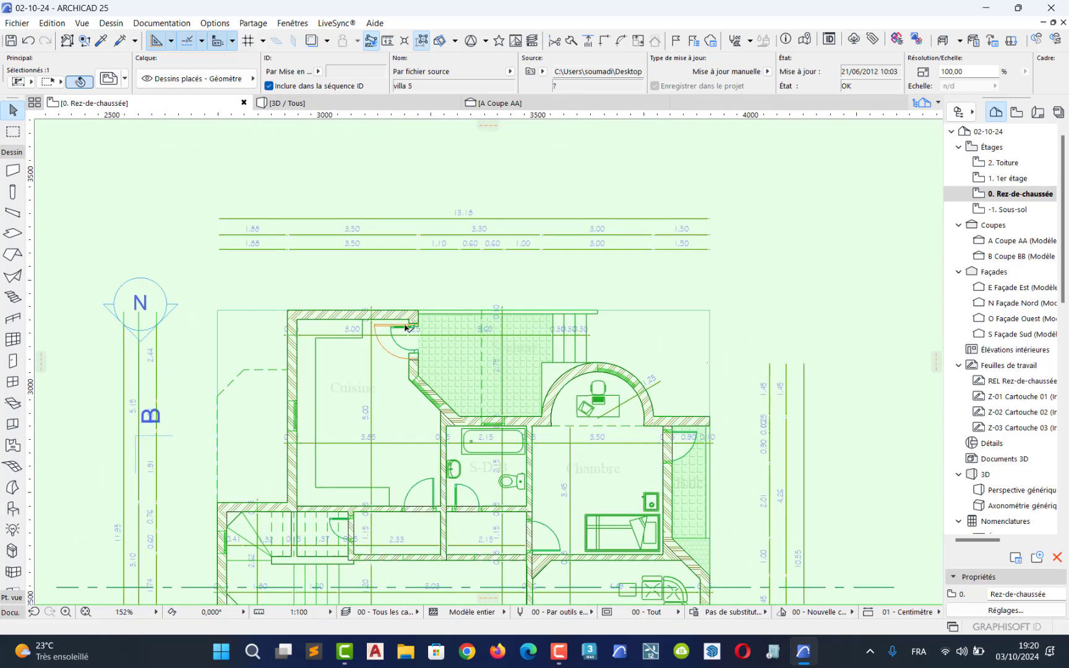
scroll(405, 328, "up", 1)
scroll(430, 371, "up", 4)
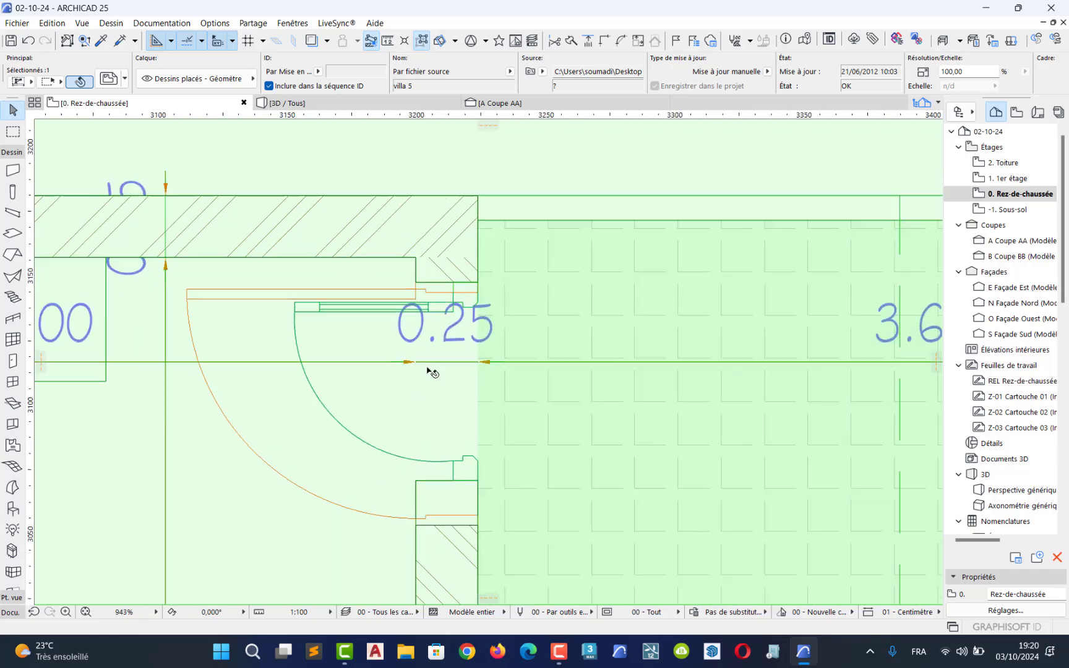
scroll(430, 378, "down", 4)
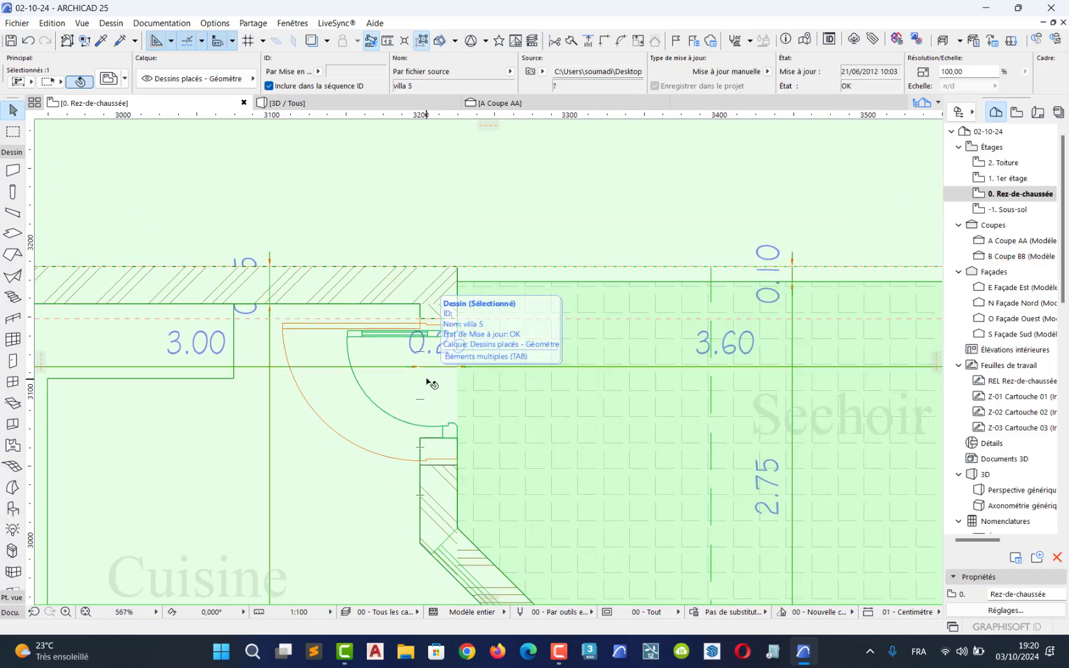
key("Escape")
scroll(429, 502, "down", 4)
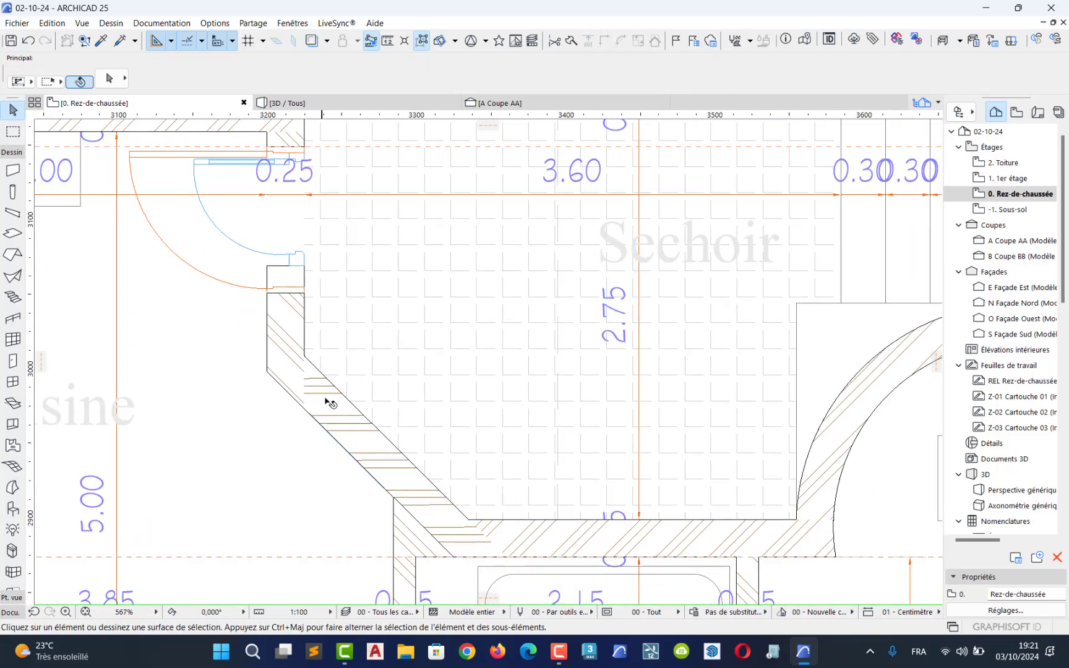
Step: Place a horizontal guide line beside the bedroom's balcony door, 10 cm below the inner face of the upper exterior wall
left_click(602, 564)
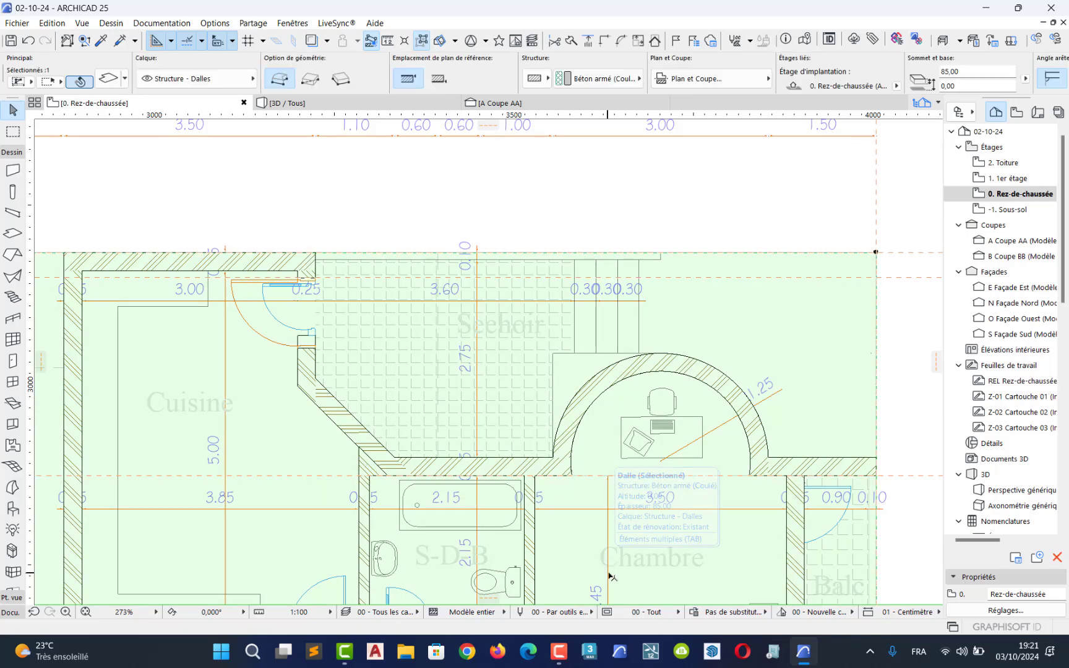
middle_click_drag(606, 573, 391, 397)
scroll(592, 325, "up", 3)
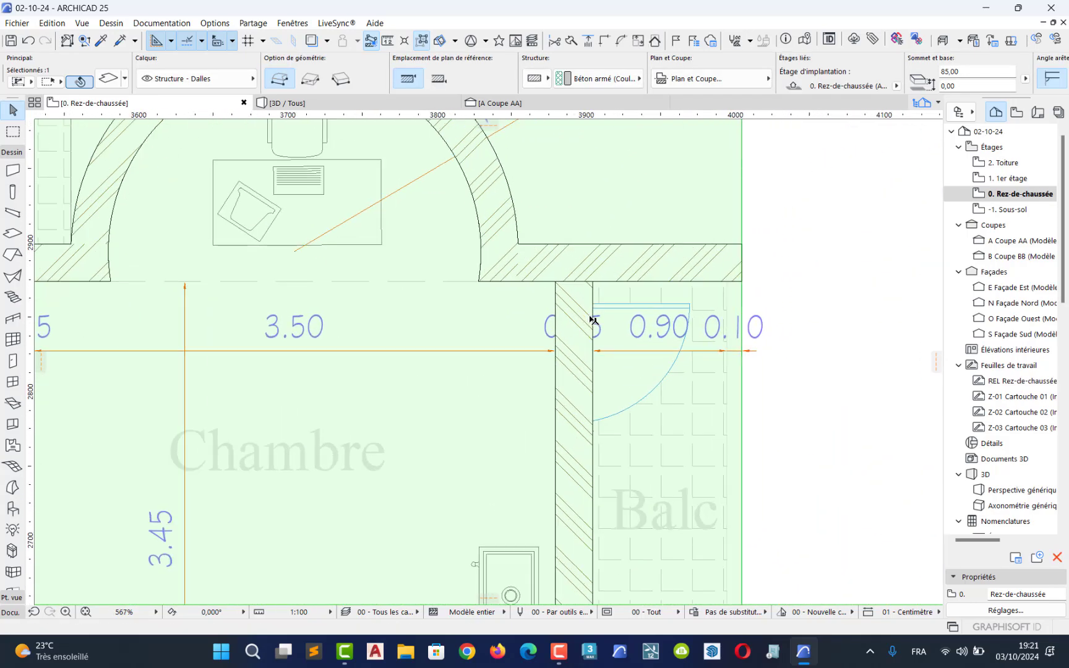
scroll(591, 349, "up", 3)
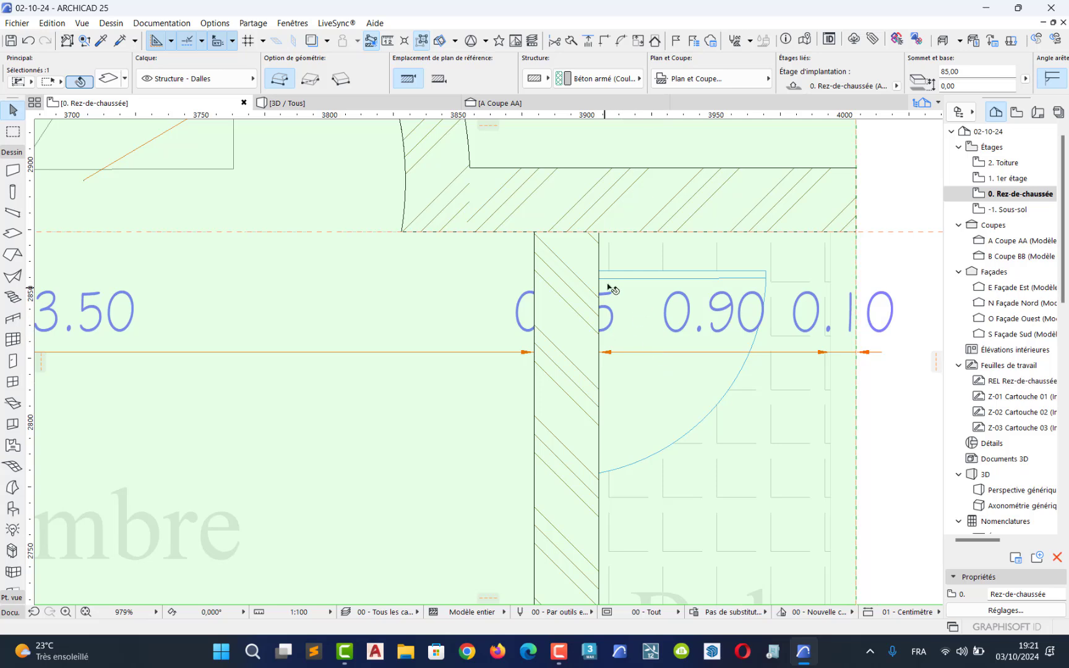
key("Escape")
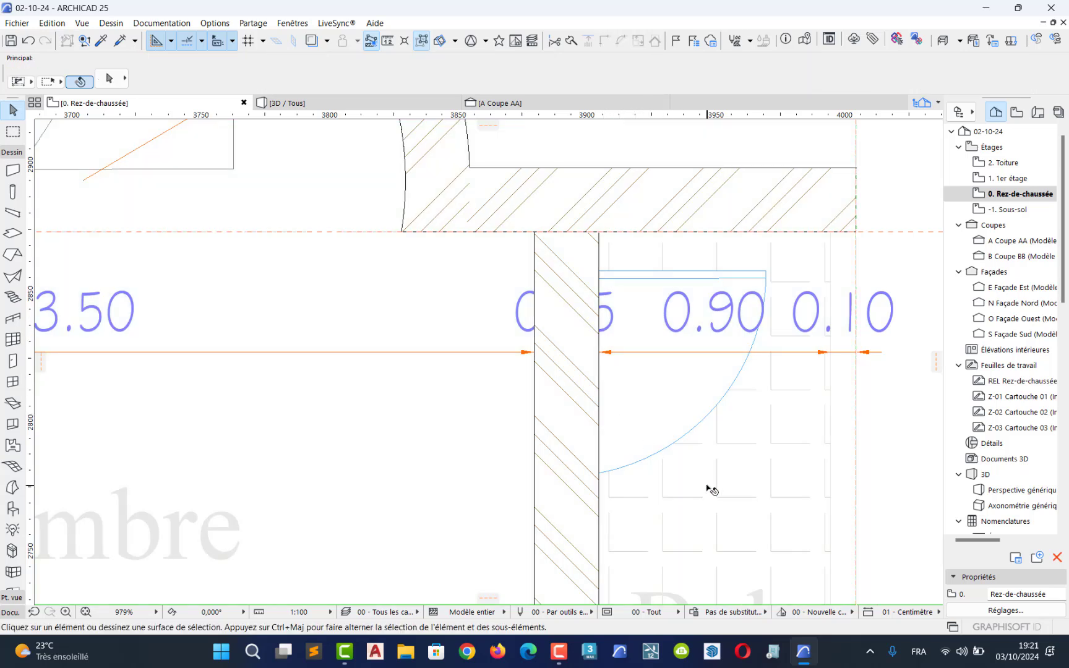
left_click(709, 489)
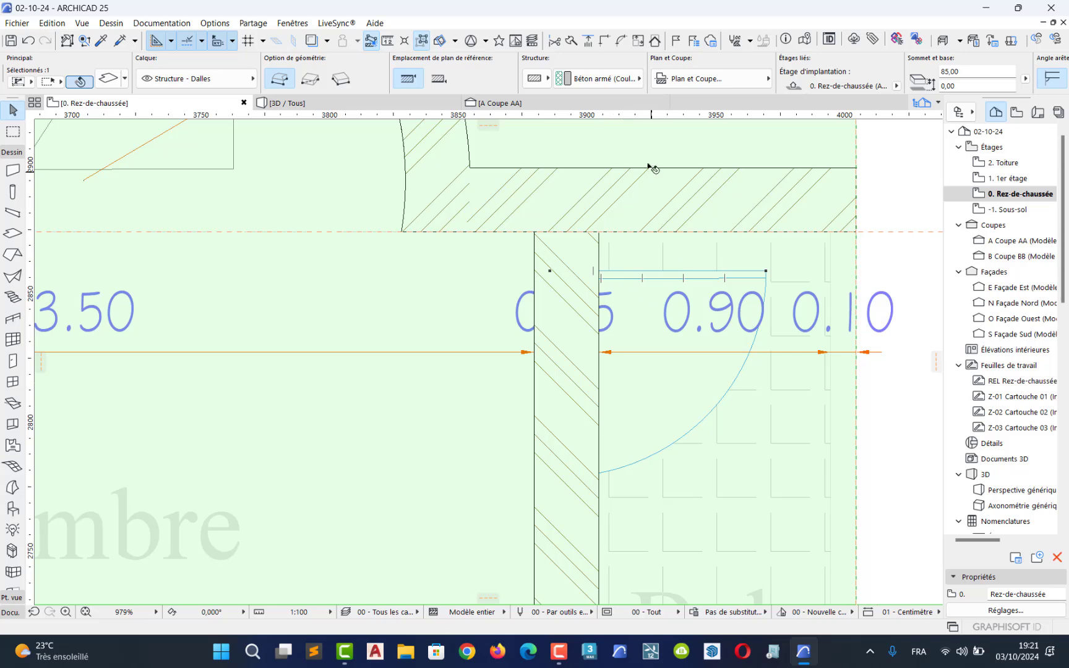
left_click_drag(507, 133, 611, 234)
left_click_drag(574, 232, 574, 257)
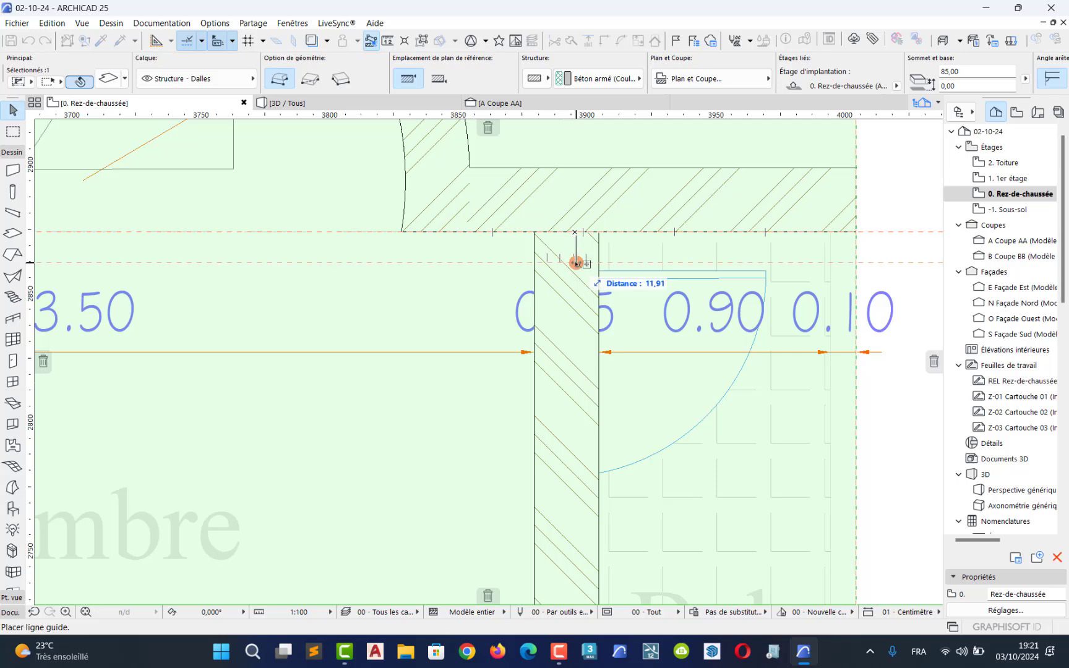
key("Tab")
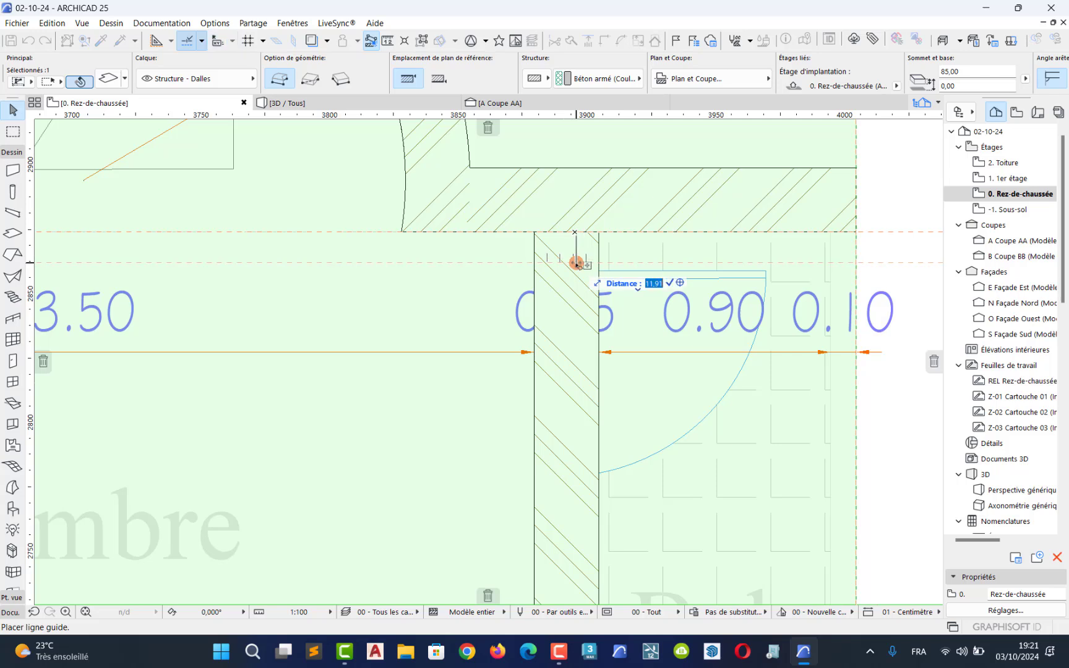
type("10")
key("Return")
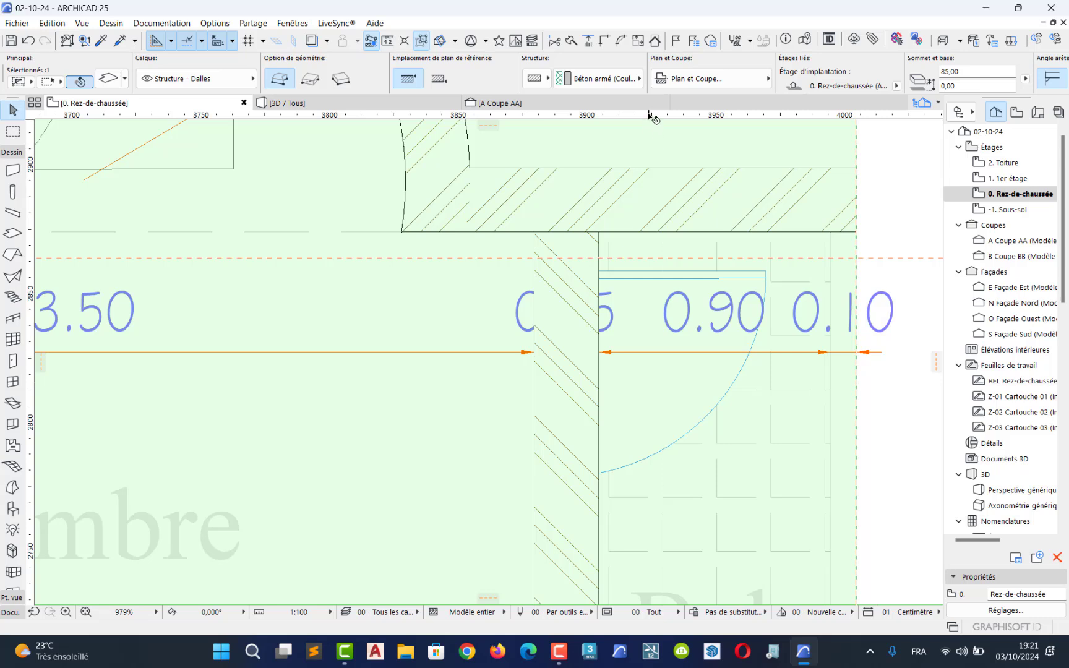
Step: Add a second horizontal guide line 100 cm below the same wall face to mark the balcony door's other jamb
left_click_drag(649, 118, 641, 202)
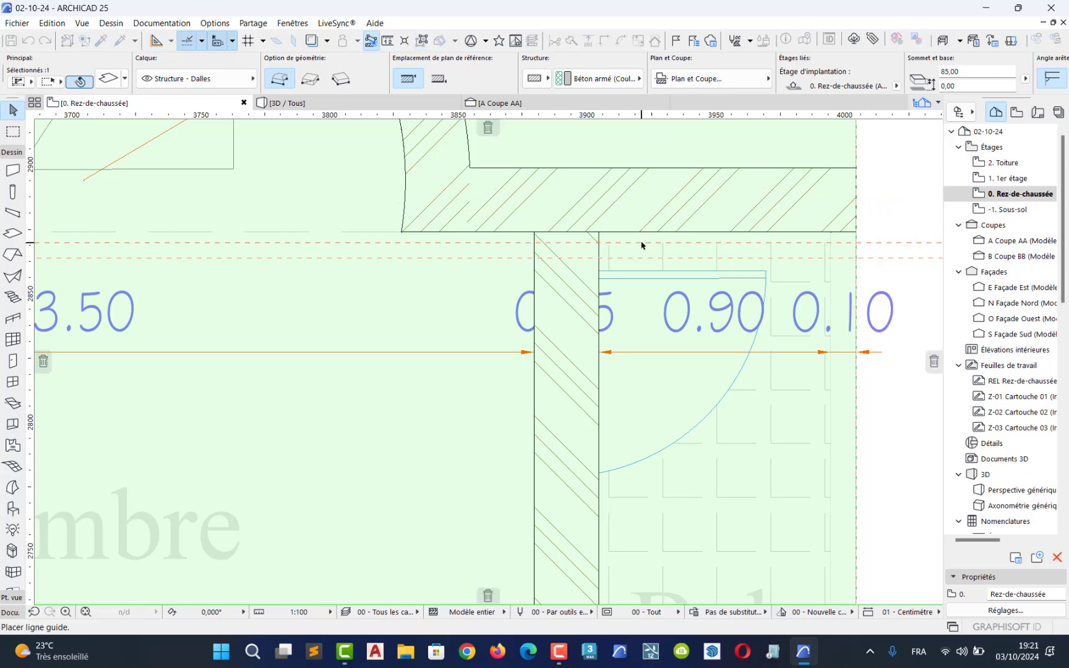
left_click_drag(642, 245, 601, 237)
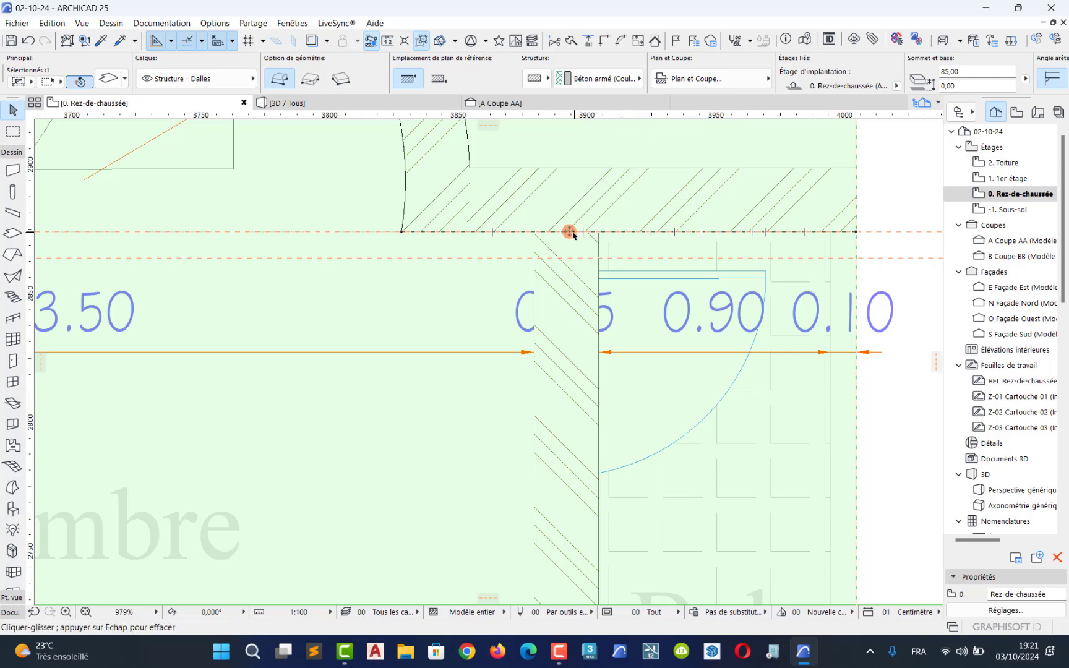
left_click_drag(570, 234, 570, 265)
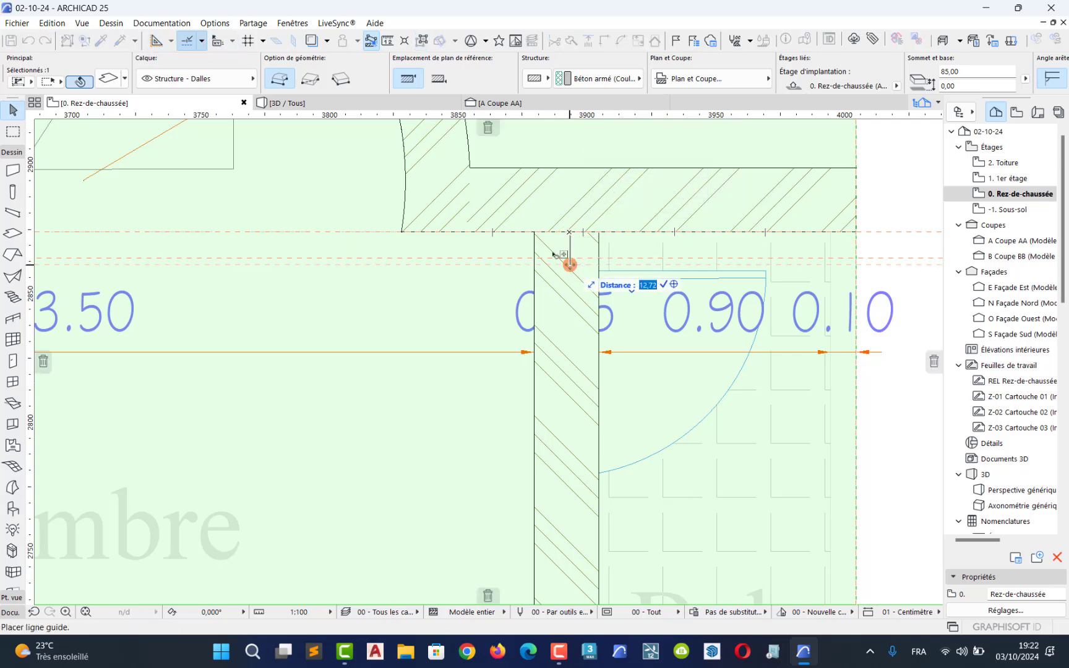
type("100")
key("Return")
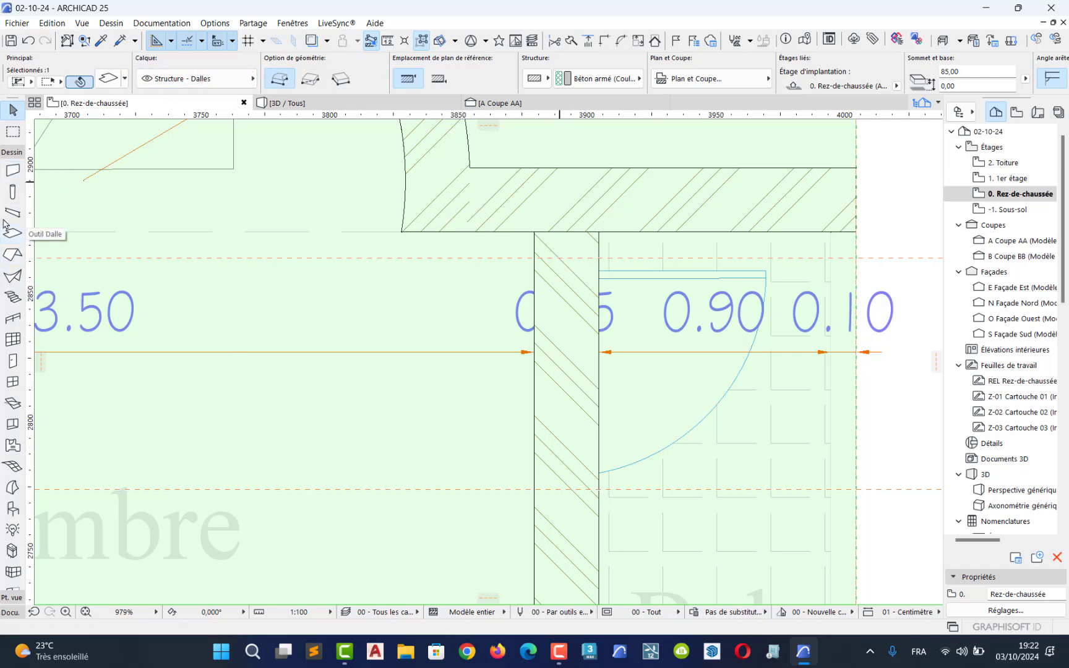
Step: Open the default door settings for the swinging Porte 25 and review its width, height and sill height
left_click(13, 361)
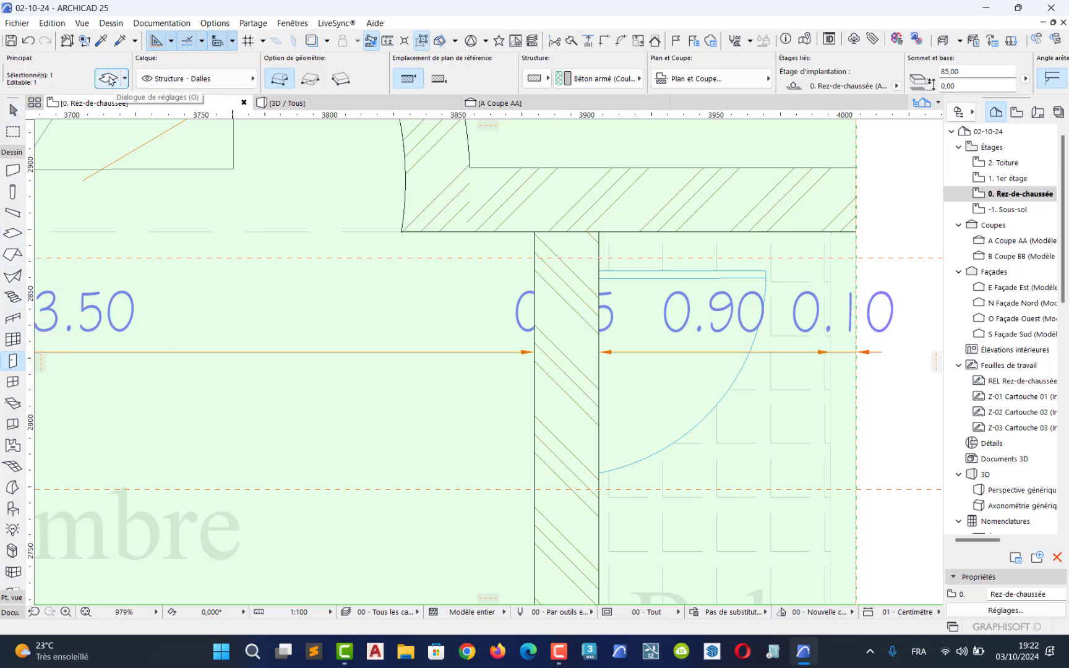
key("Escape")
left_click(13, 361)
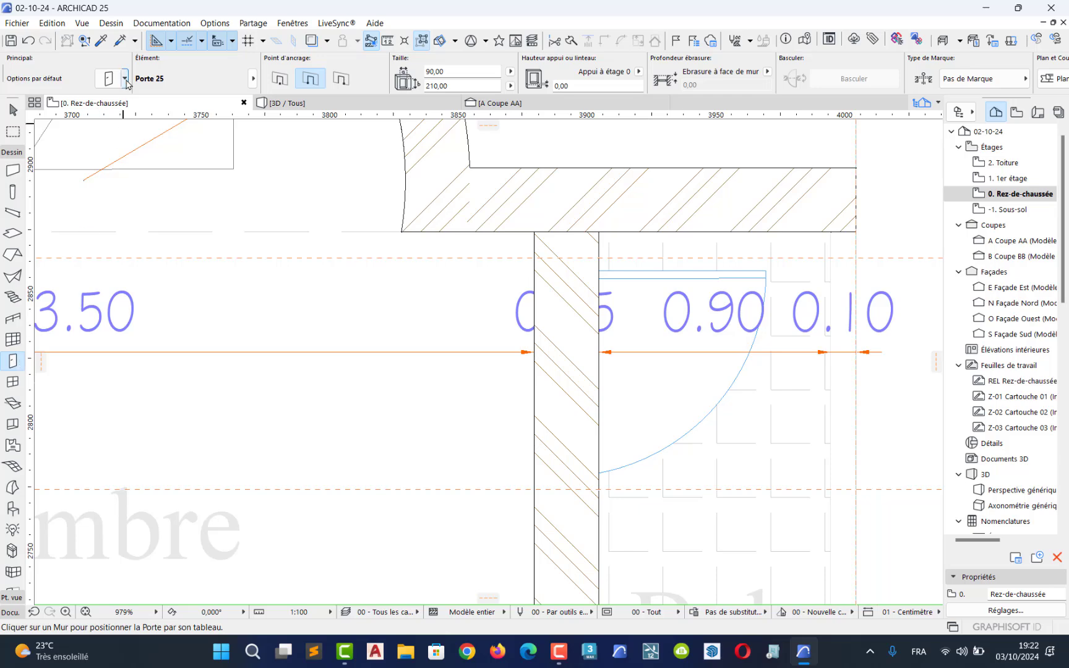
key("ctrl+t")
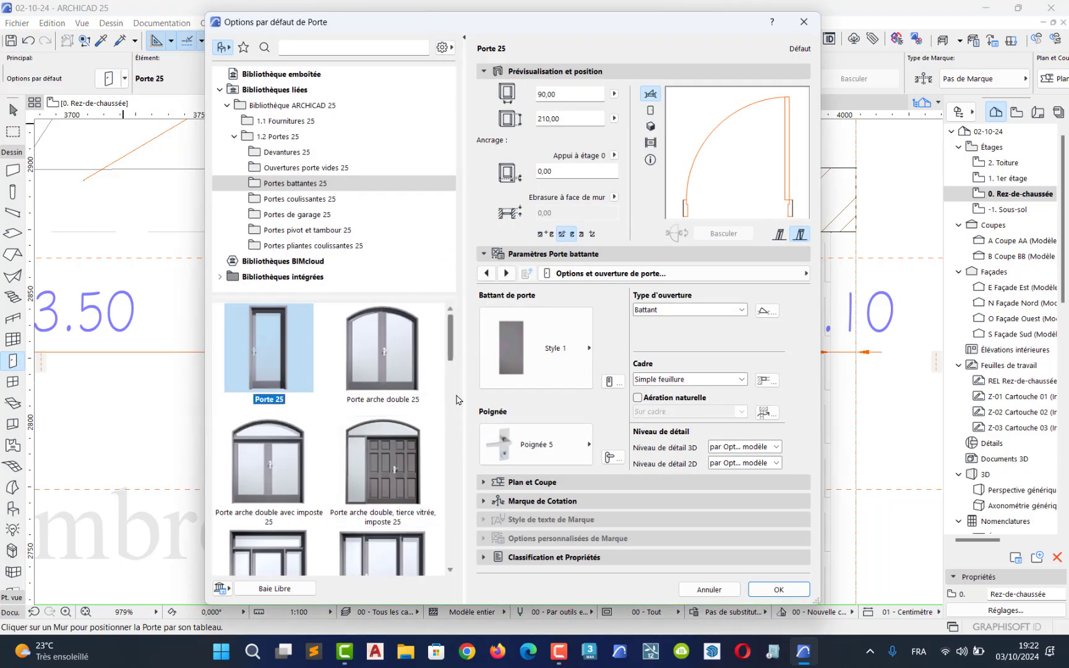
mouse_move(444, 340)
left_mouse_down()
mouse_move(450, 488)
mouse_move(455, 343)
left_mouse_up()
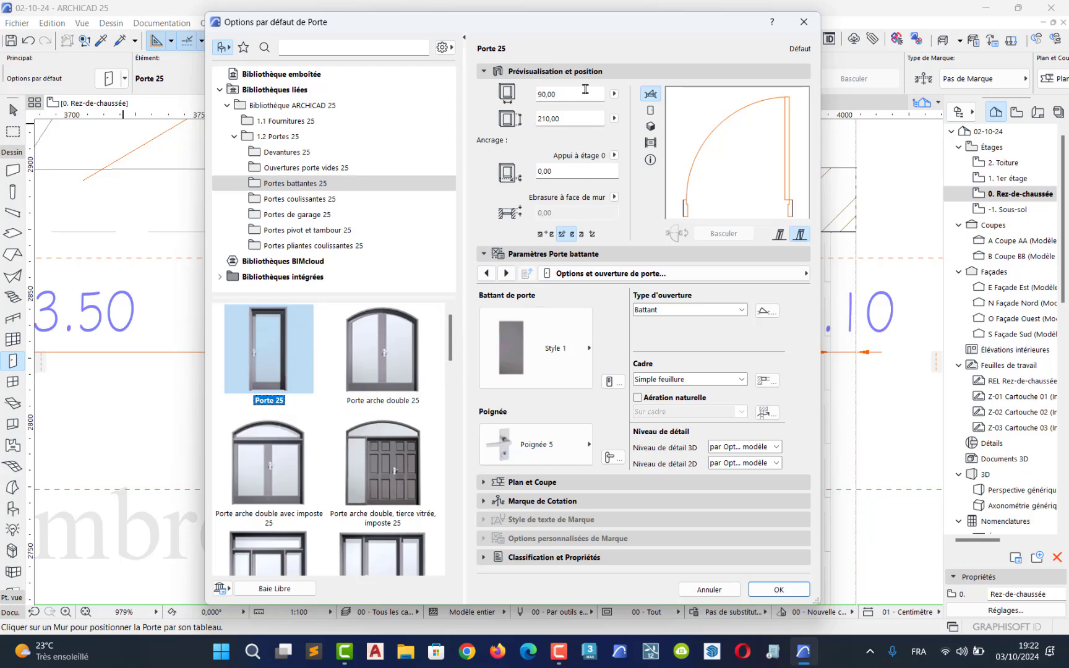
left_click(567, 93)
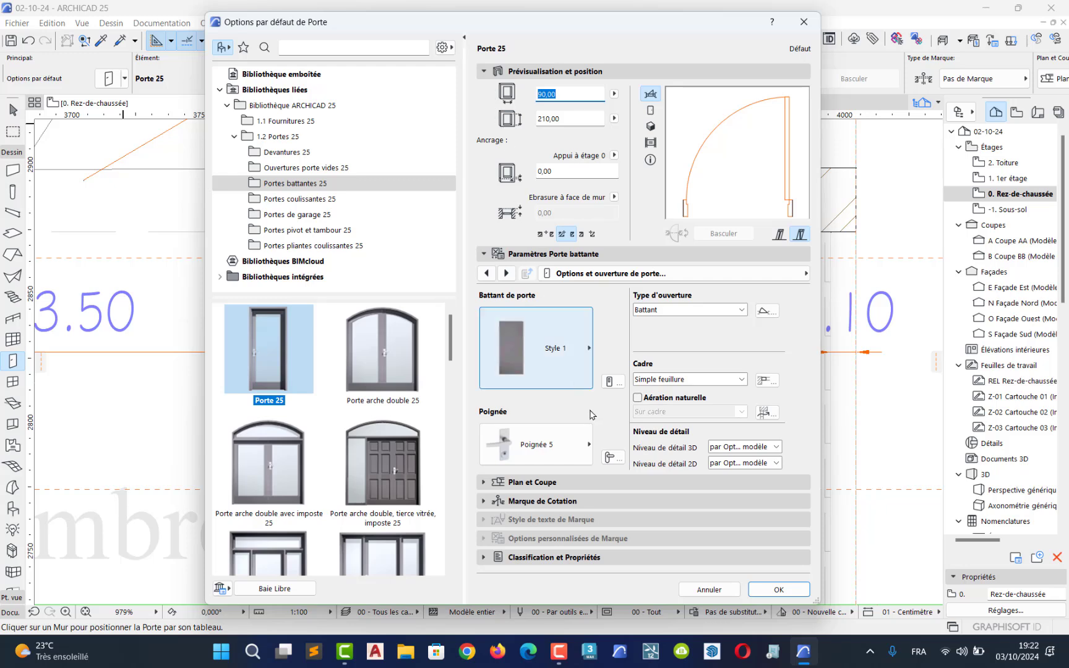
left_click(571, 120)
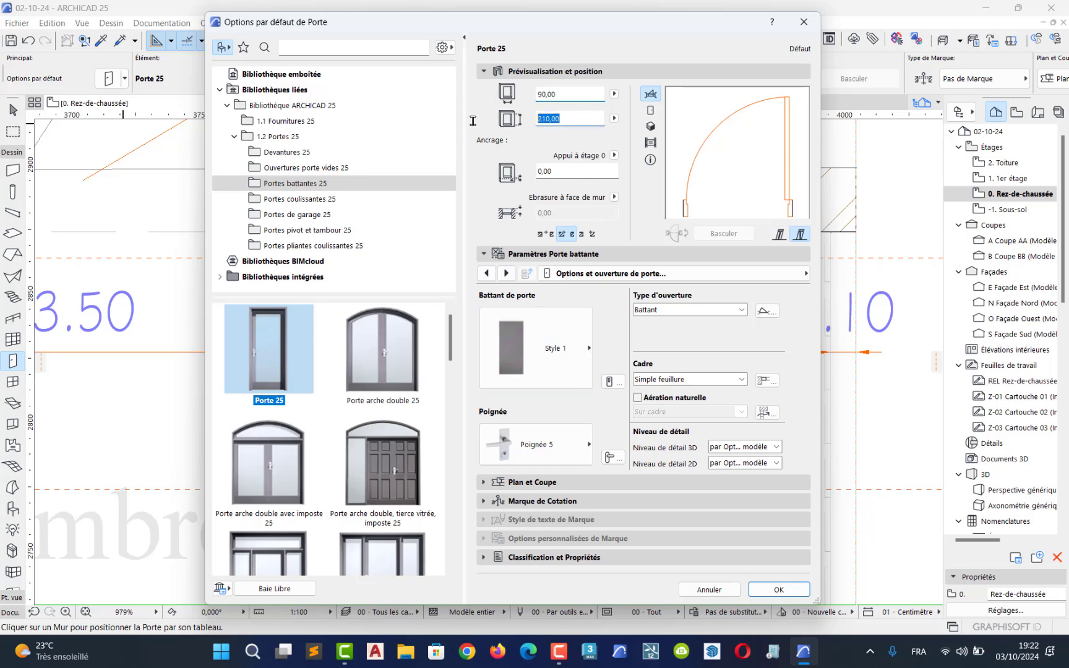
left_click(547, 167)
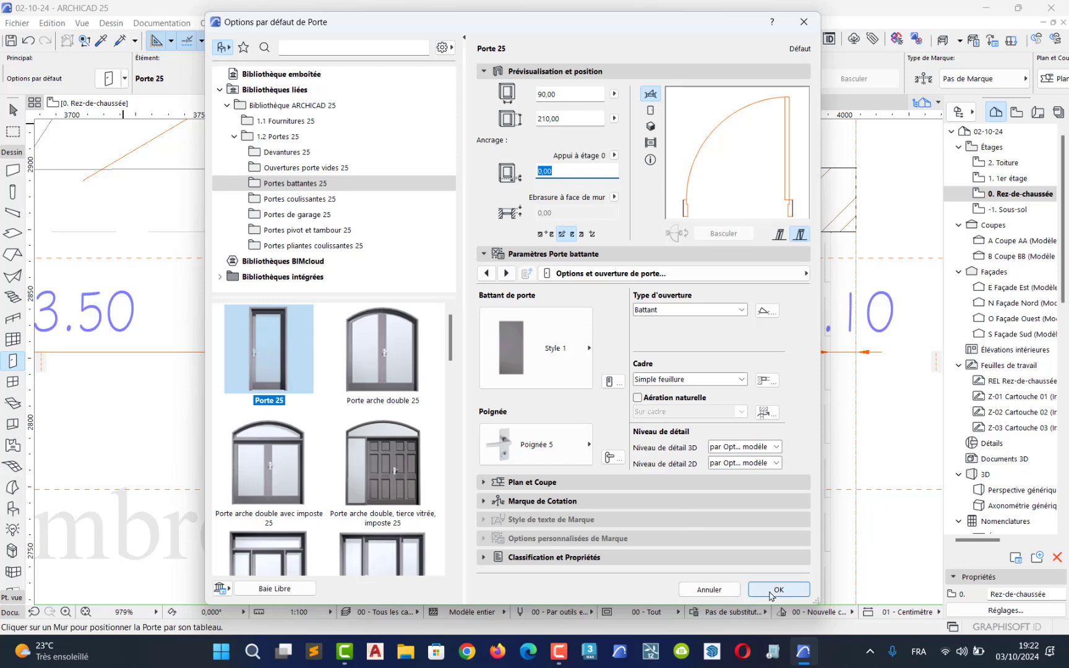
Step: Give the default door the Bouton 3 handle and the Style 4 leaf
left_click(578, 441)
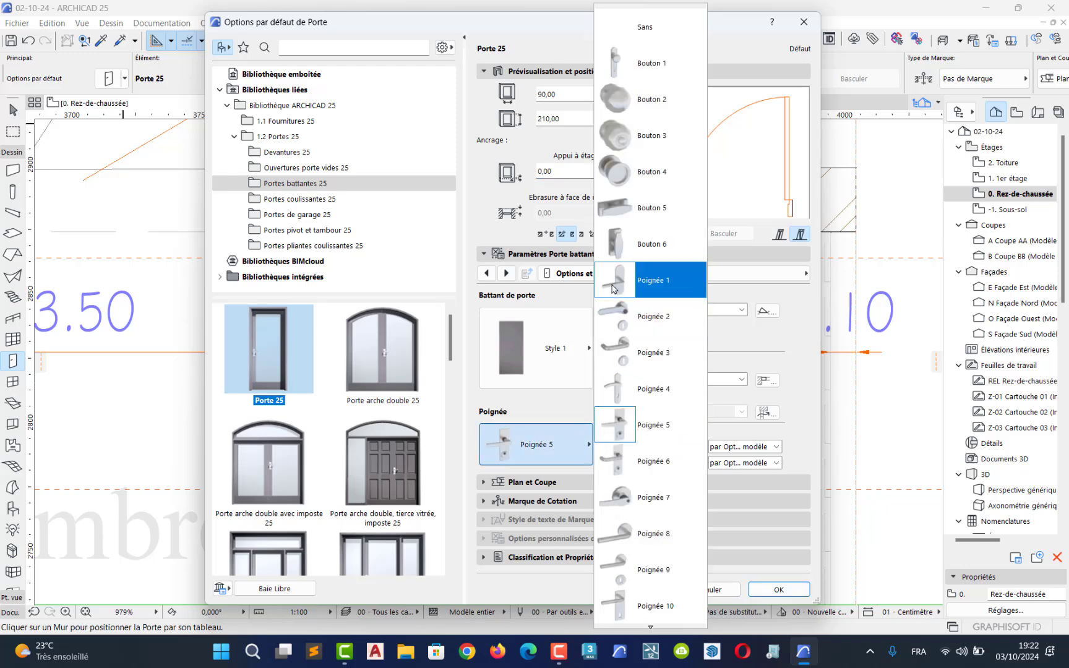
left_click(628, 136)
left_click(541, 343)
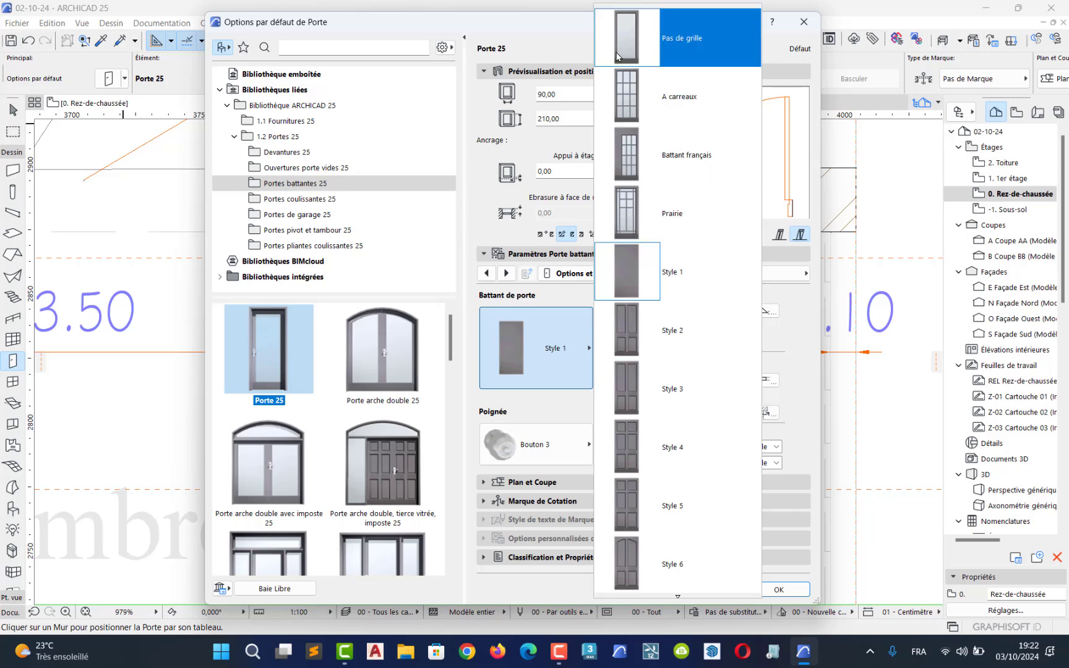
left_click(629, 441)
left_click(767, 590)
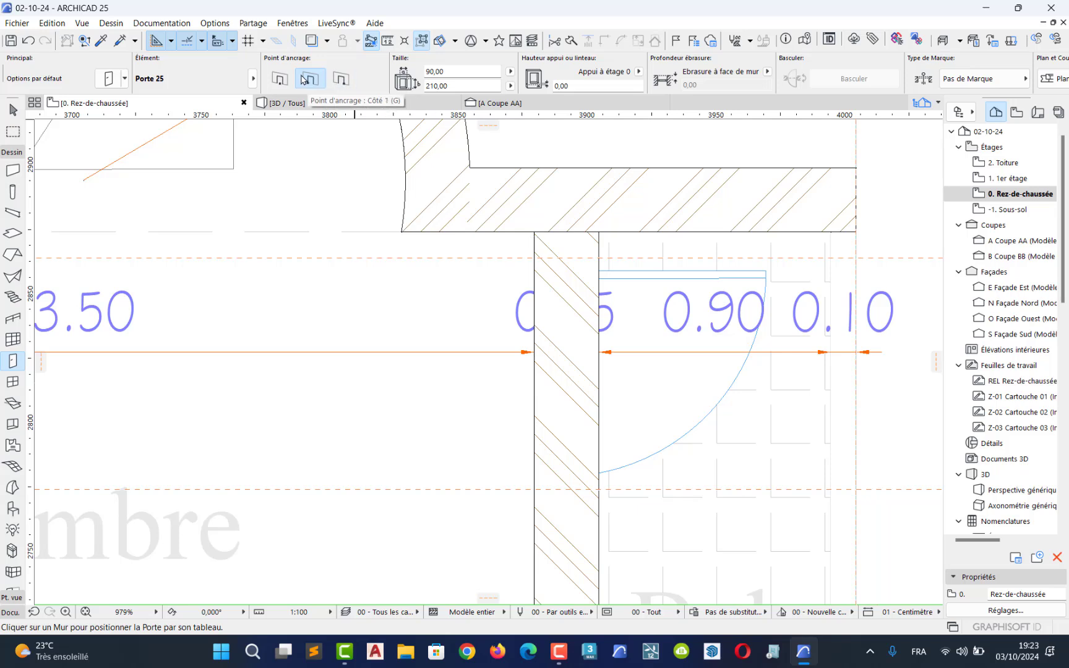
Step: Insert the door in the bedroom's balcony wall, side-anchored at the upper guide line, hinged there and opening into the bedroom
left_click(340, 79)
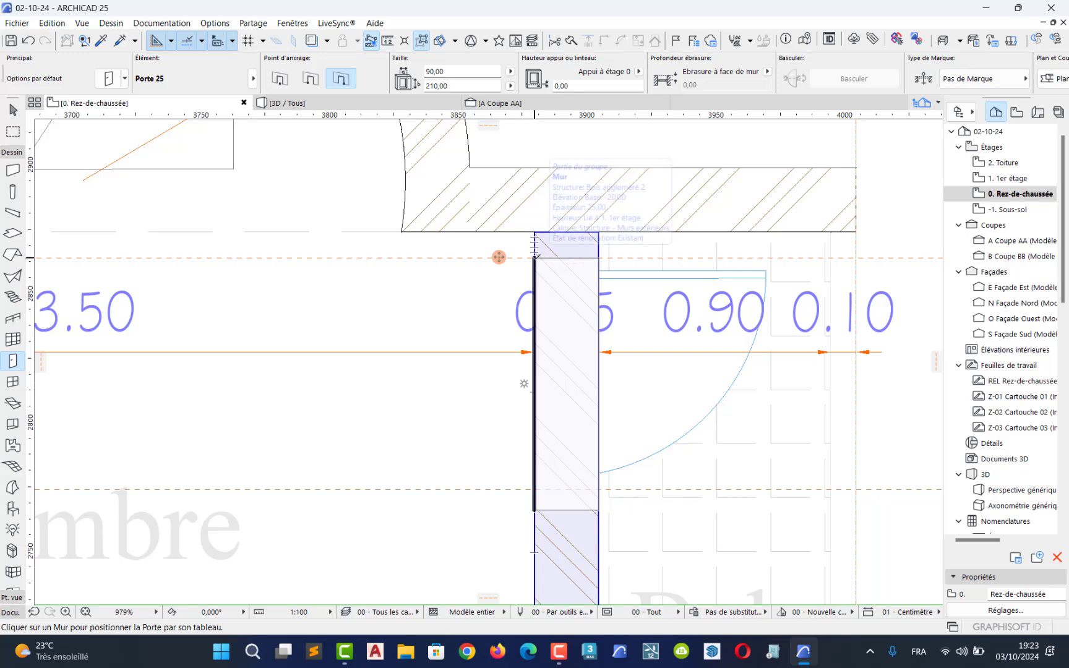
left_click(535, 257)
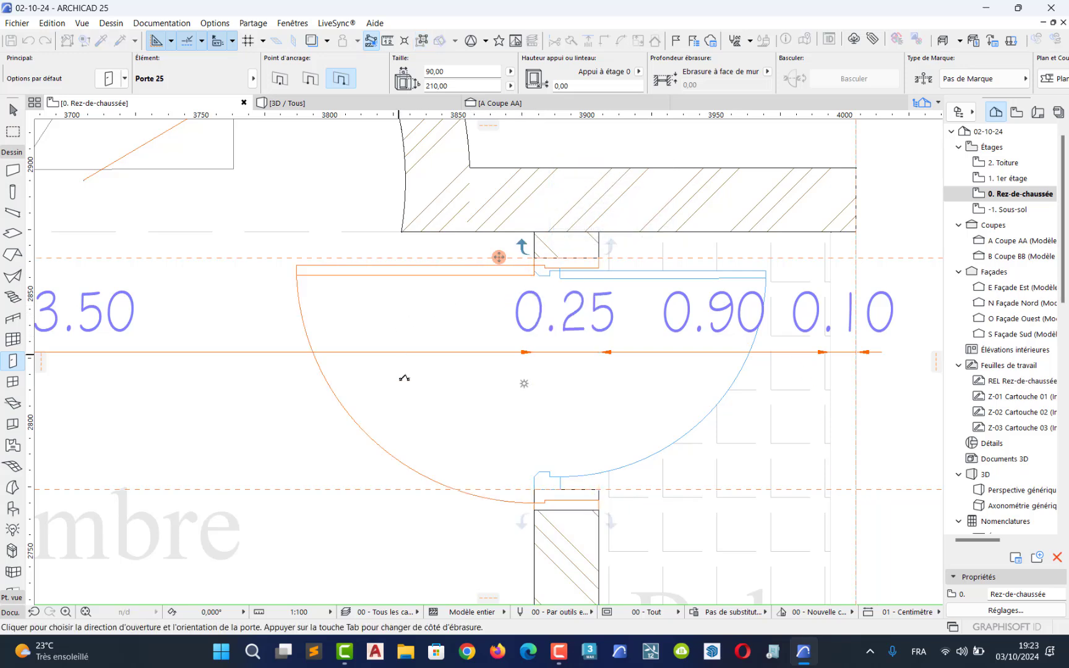
left_click(430, 300)
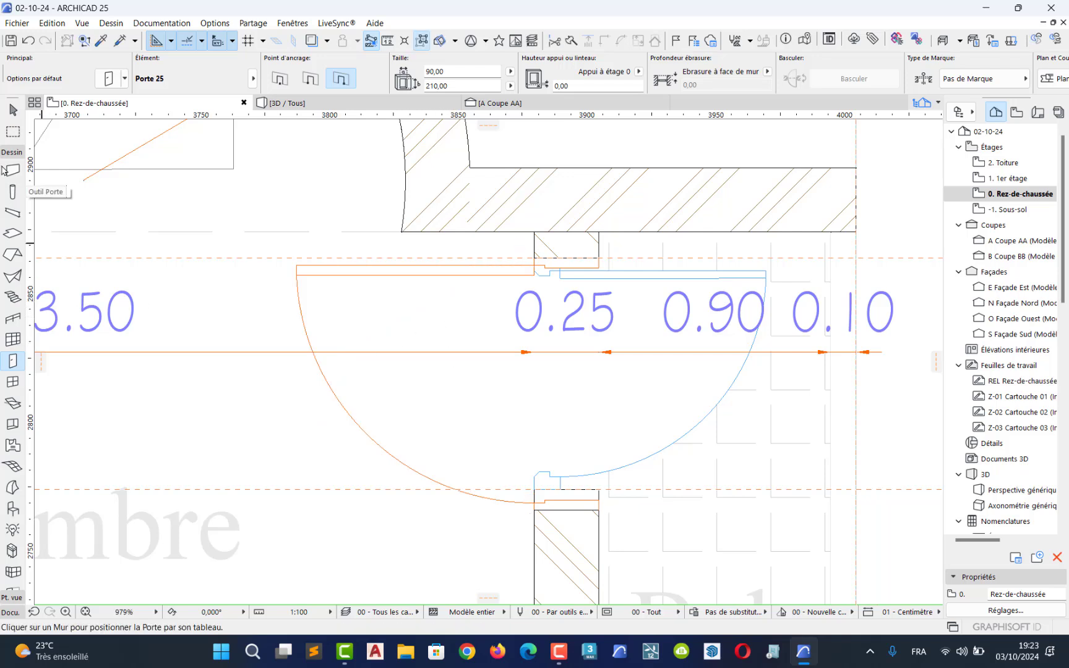
left_click(15, 110)
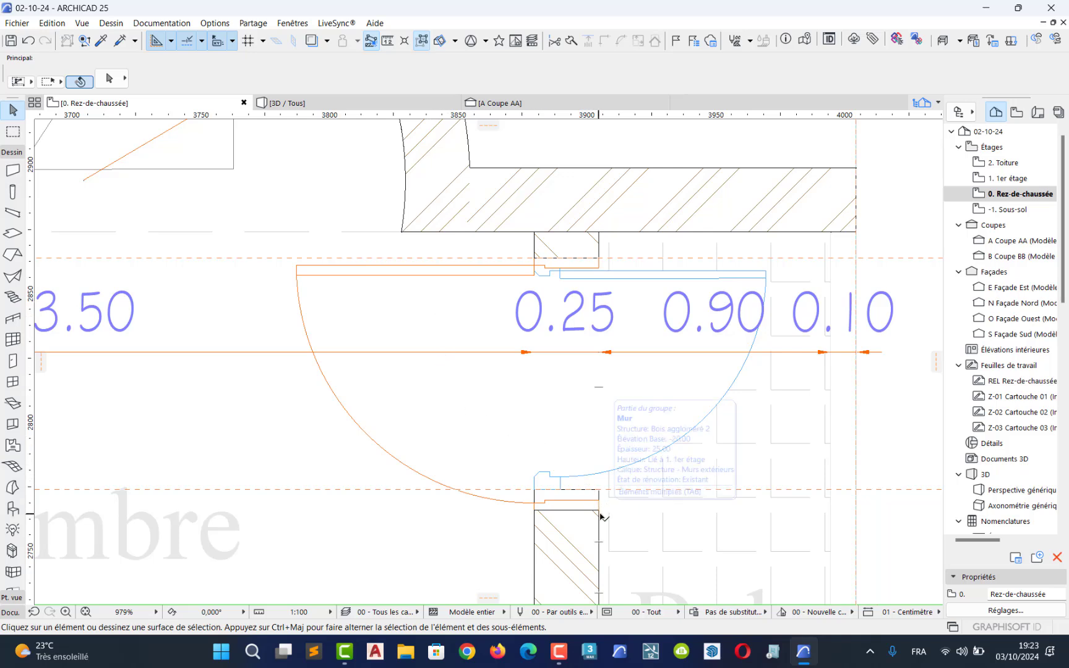
Step: Measure the gap between the lower guide line and the lower edge of the balcony door's opening
scroll(603, 511, "up", 5)
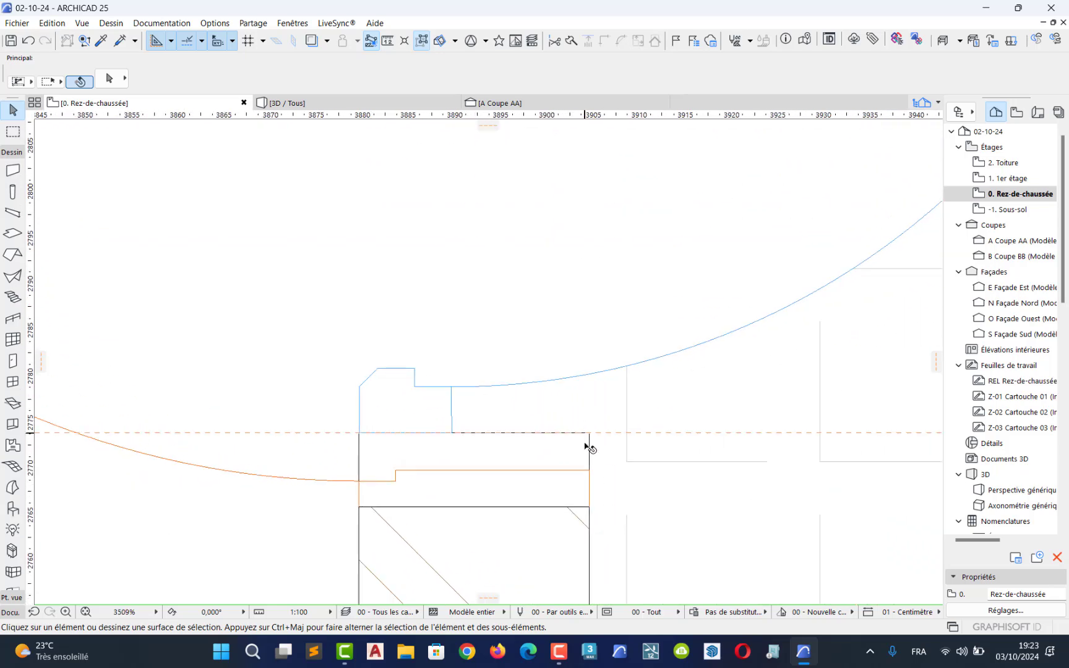
key("m")
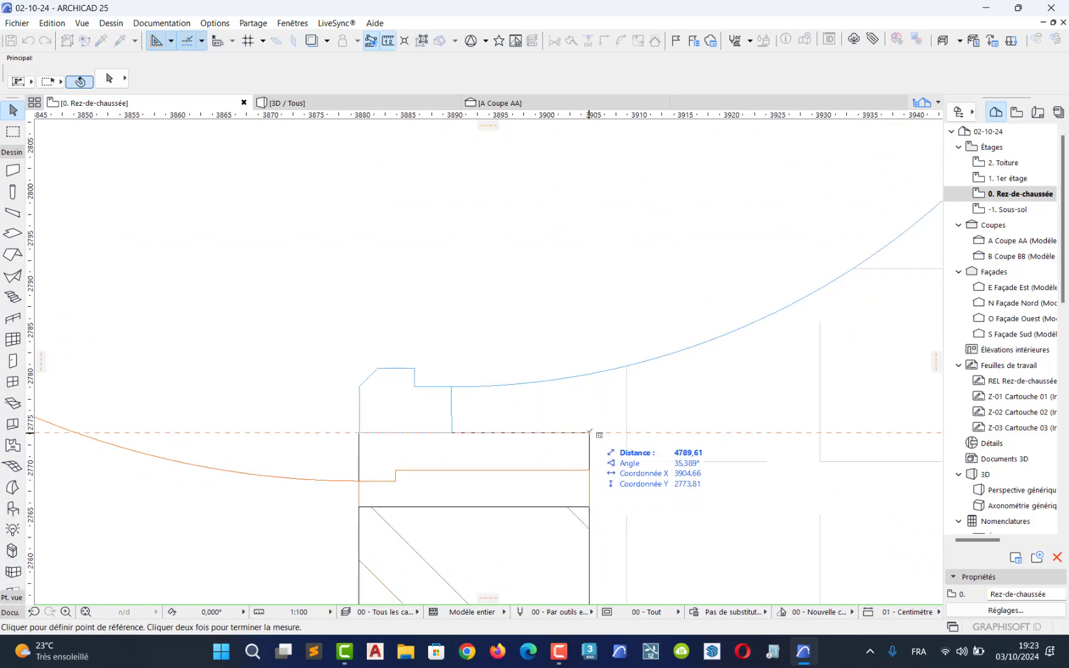
left_click(589, 433)
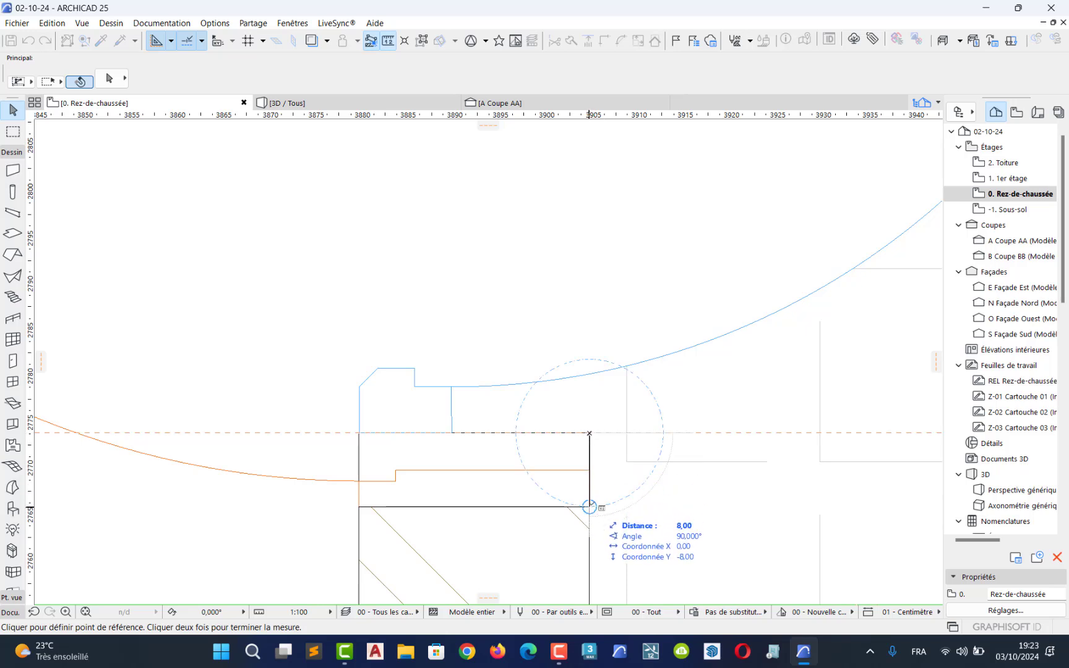
key("Escape")
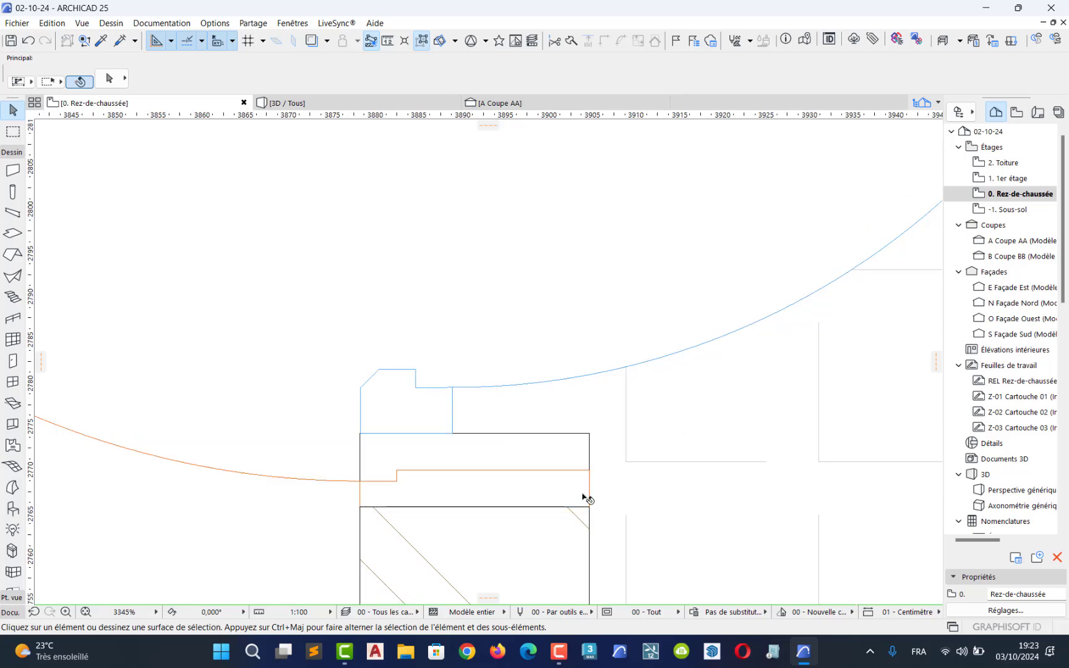
Step: Set the bedroom balcony door's width to 82 cm and check its lower jamb against the guide line
scroll(586, 498, "down", 8)
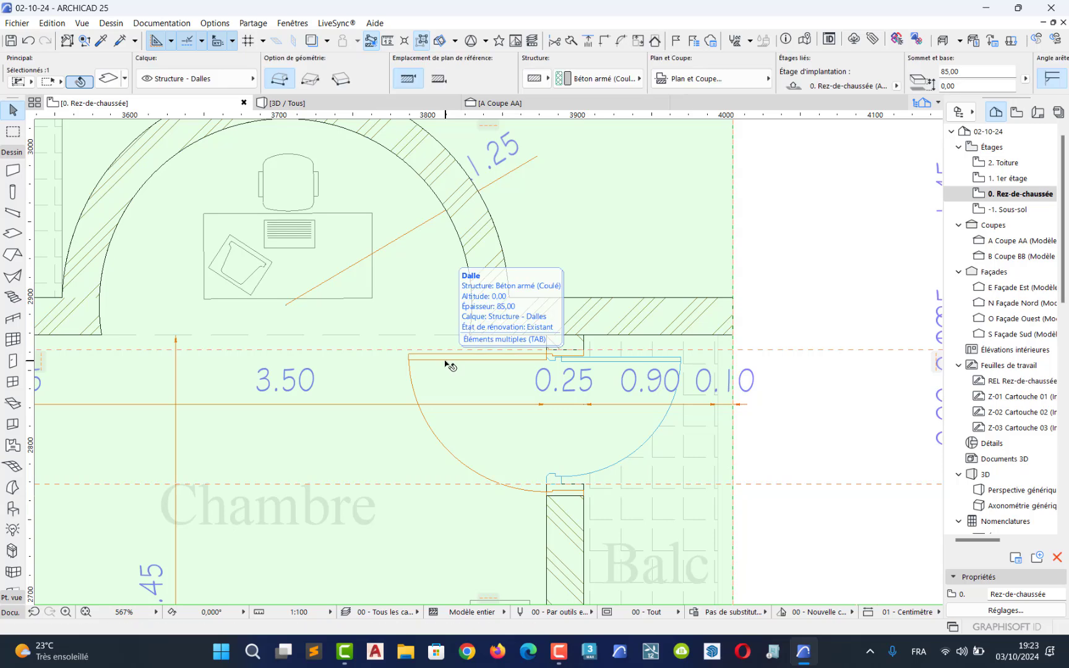
scroll(444, 364, "up", 2)
scroll(444, 363, "up", 2)
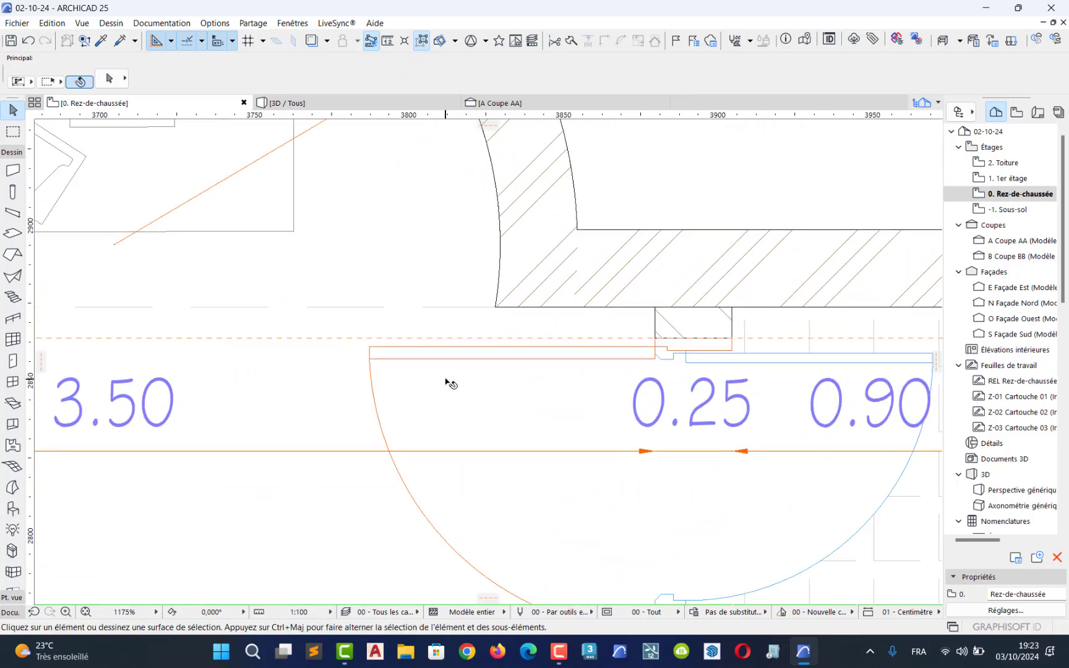
scroll(751, 388, "down", 2)
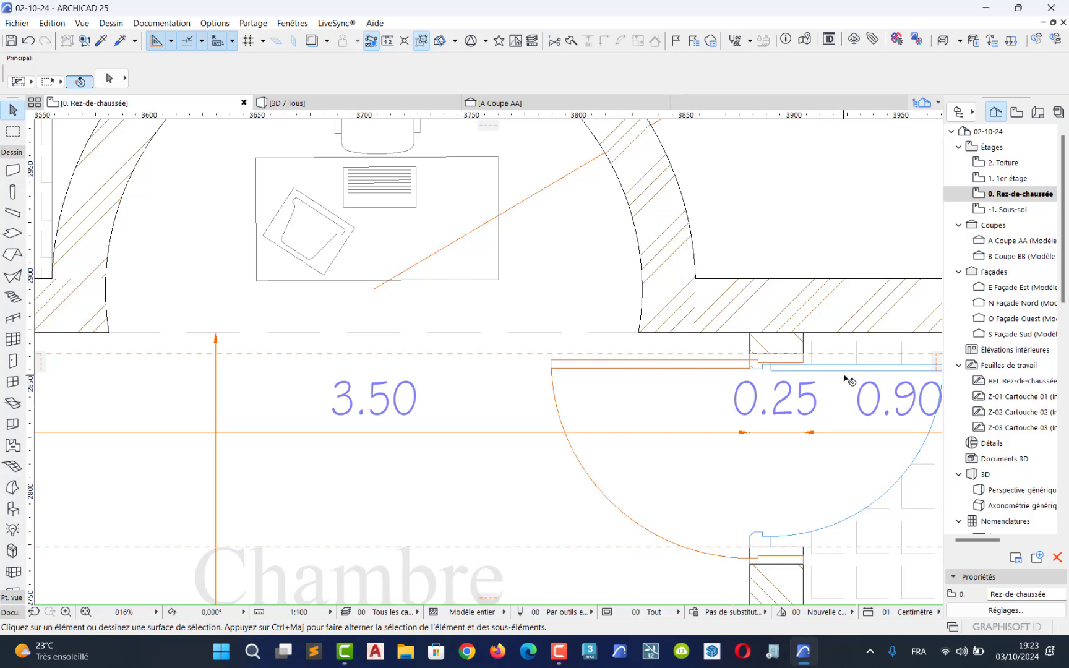
left_click(697, 367)
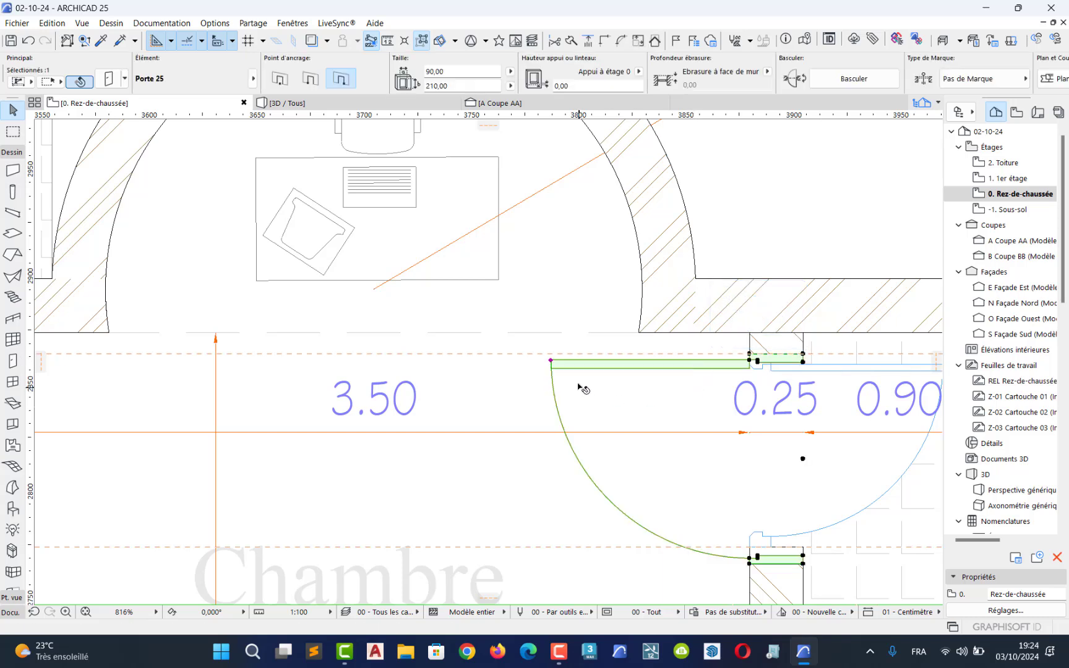
left_click_drag(455, 71, 377, 70)
type("82")
key("Return")
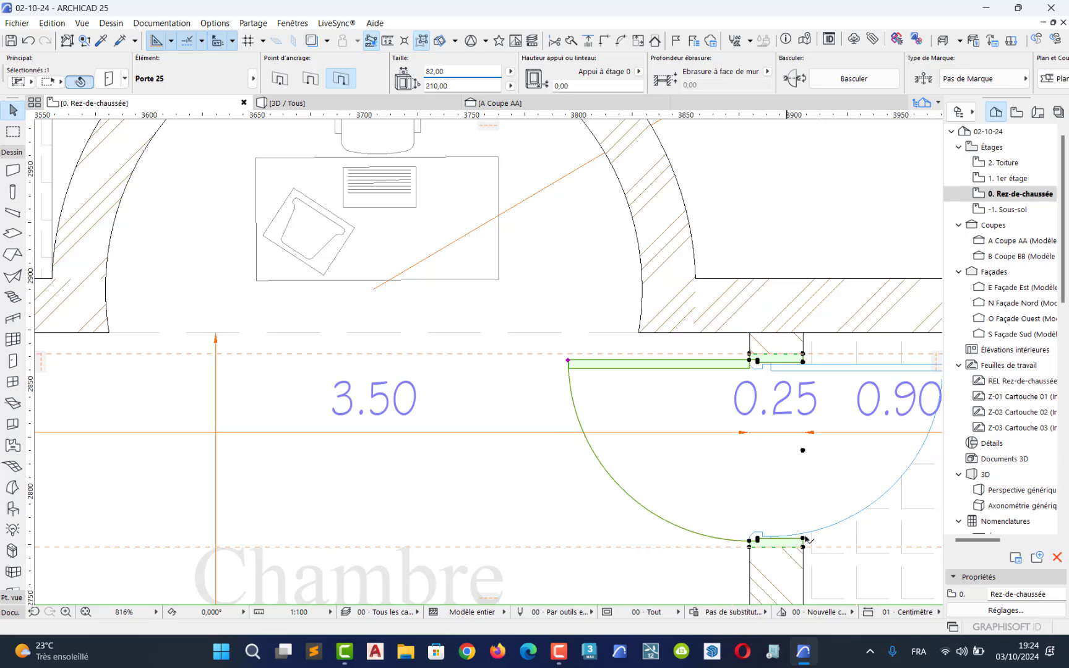
scroll(823, 599, "up", 4)
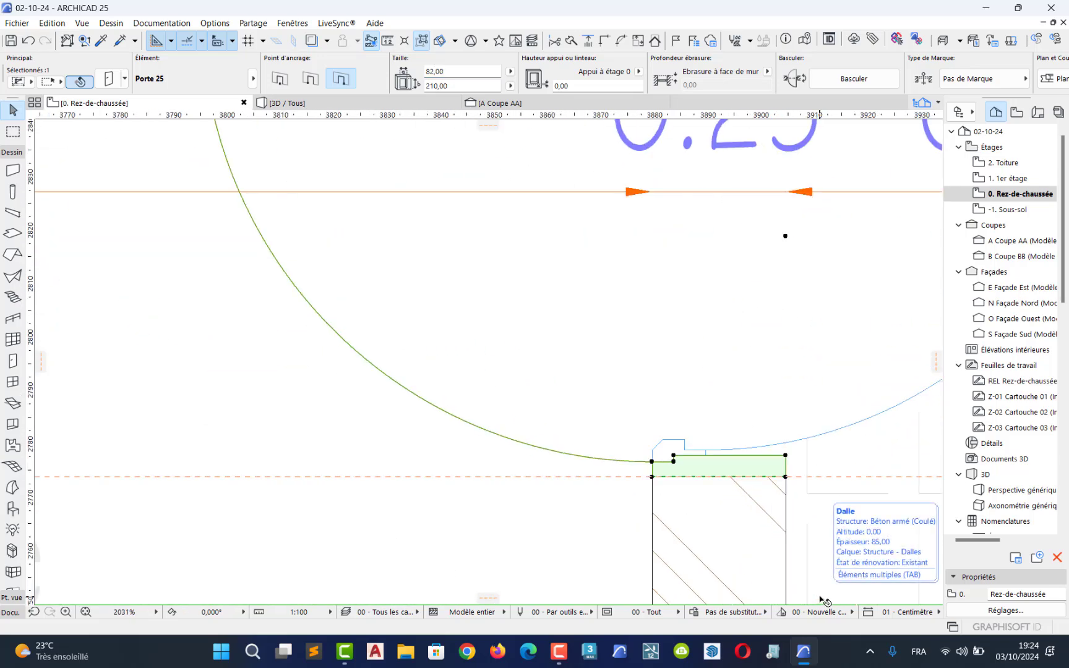
scroll(823, 599, "down", 3)
key("Escape")
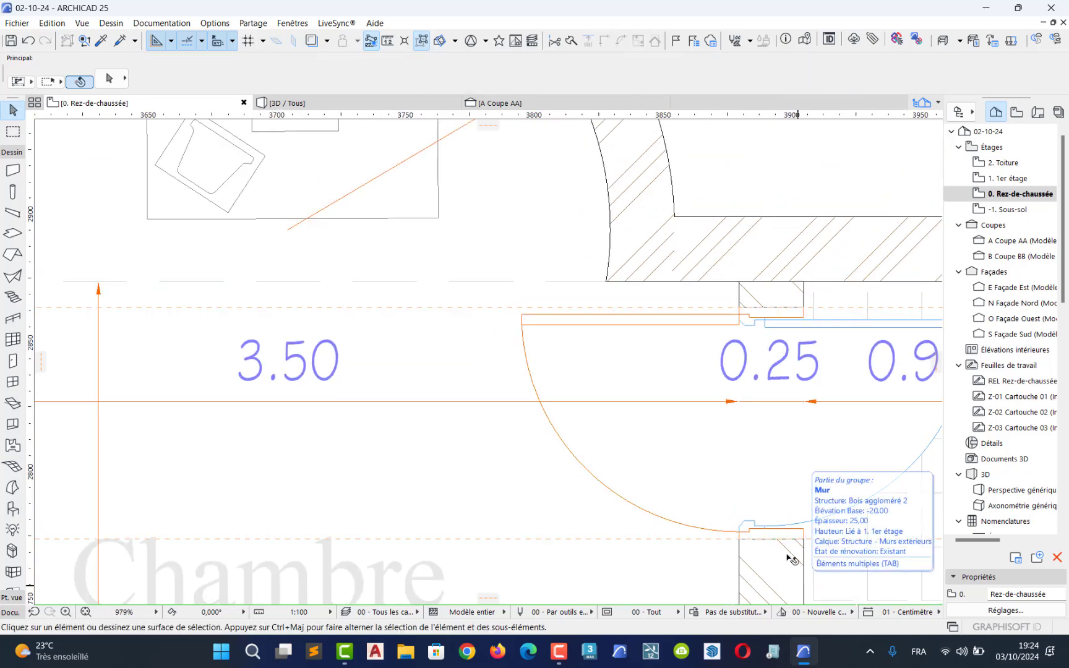
Step: Insert centre-anchored 160 × 280 cm Fenêtre 25 windows in the Salon's south and east exterior walls, facing outward
scroll(766, 531, "down", 5)
middle_click_drag(746, 536, 695, 439)
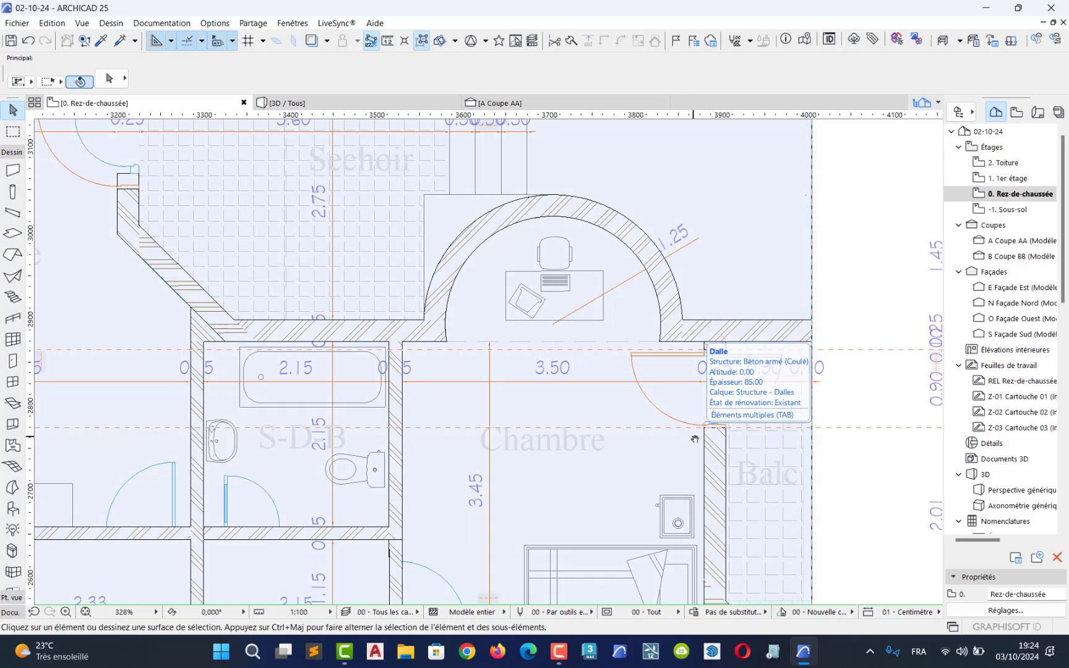
scroll(695, 439, "down", 4)
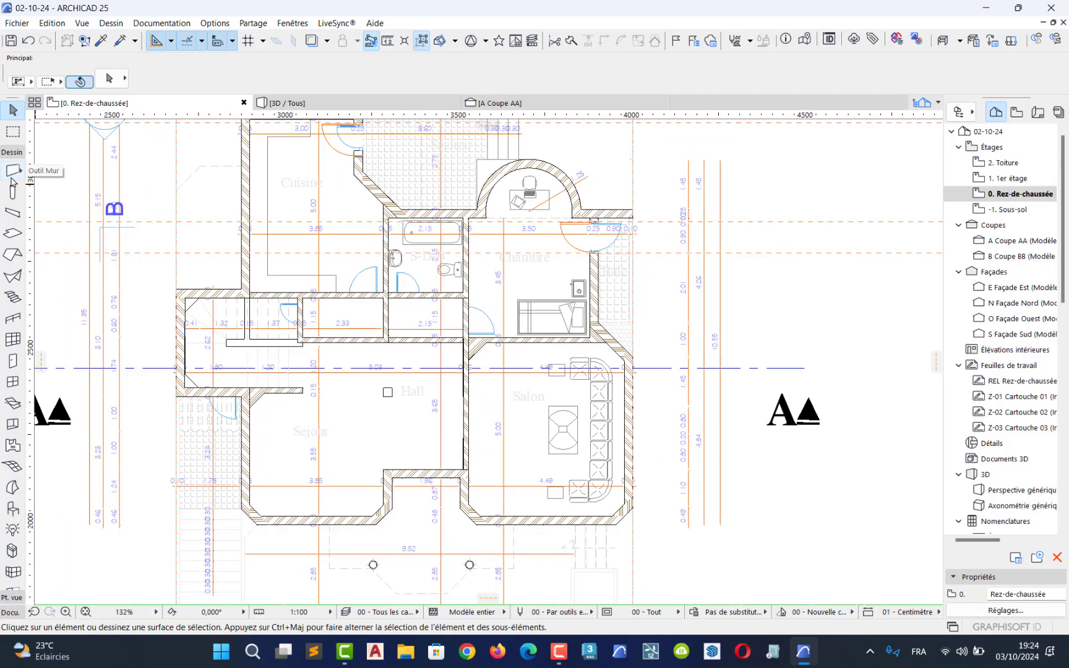
left_click(11, 382)
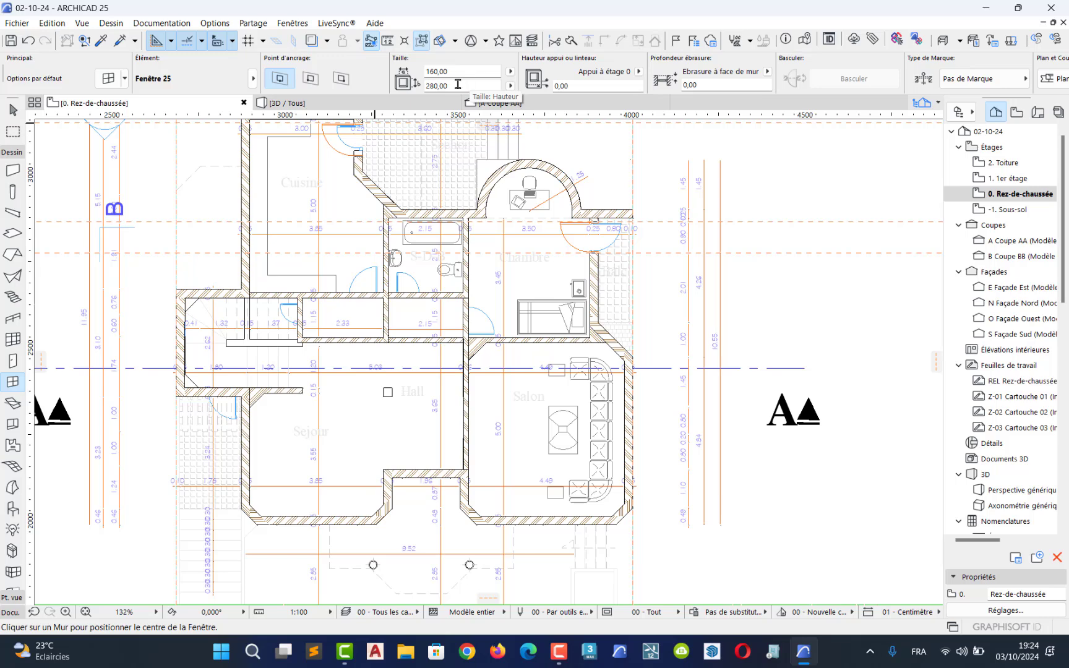
mouse_move(455, 104)
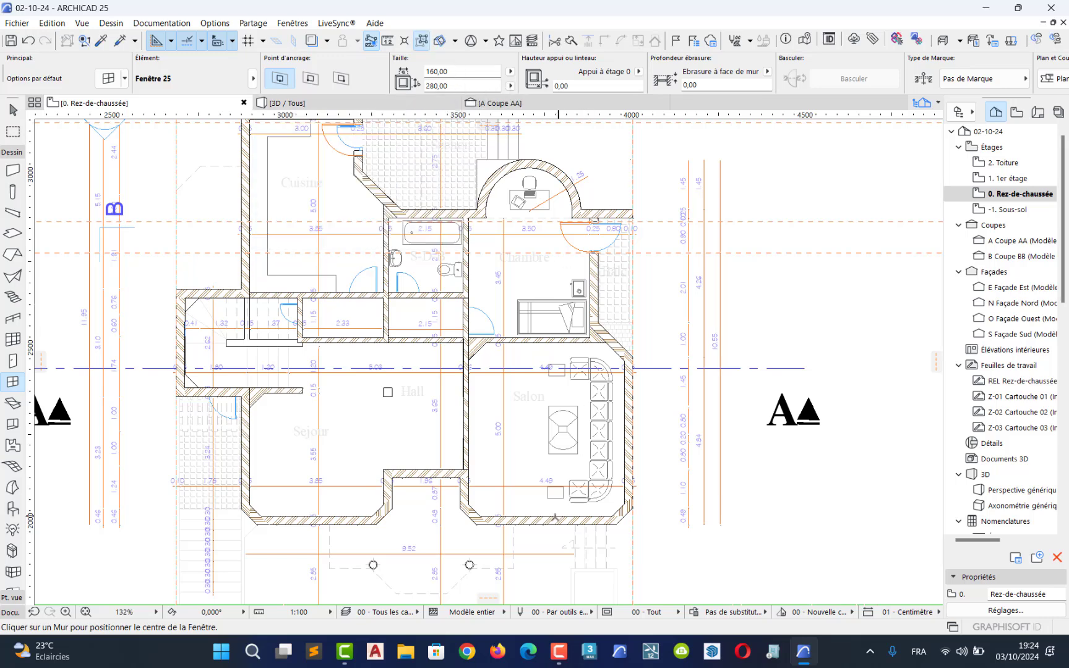
left_click(553, 521)
left_click(586, 535)
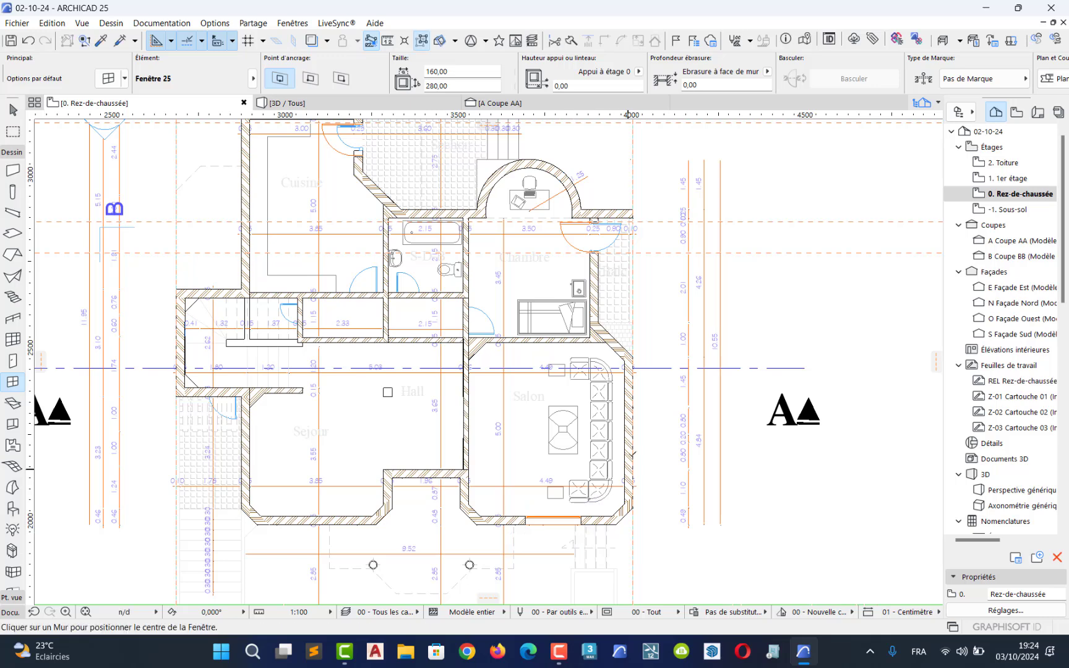
left_click(629, 447)
left_click(604, 436)
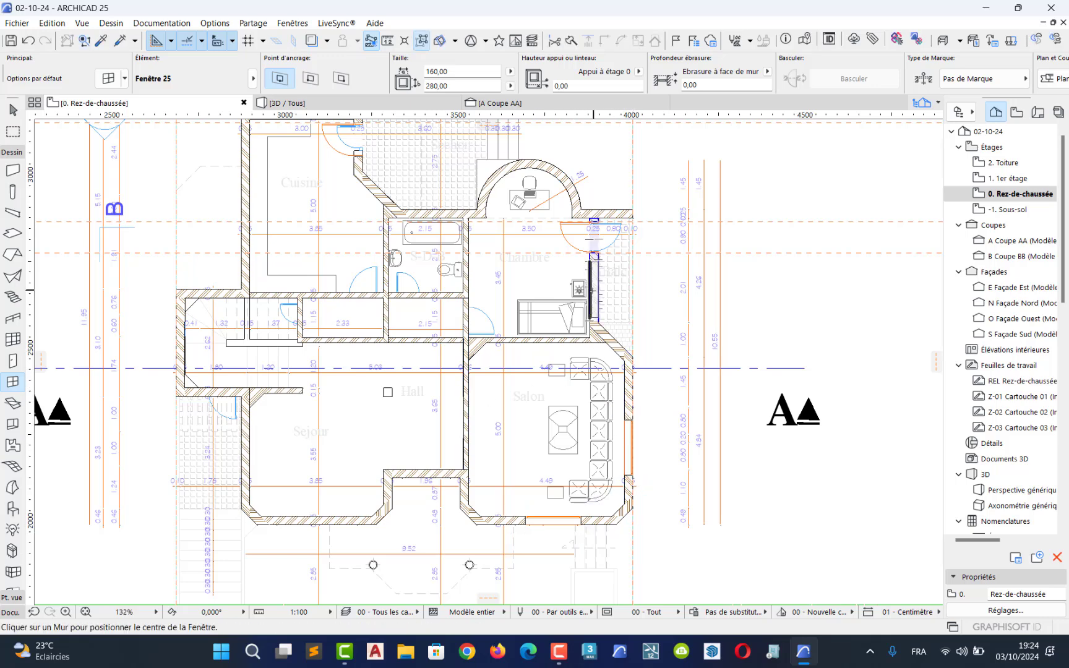
Step: Insert the same window in the bedroom's balcony wall below the door and in the kitchen's west exterior wall
left_click(594, 288)
left_click(621, 291)
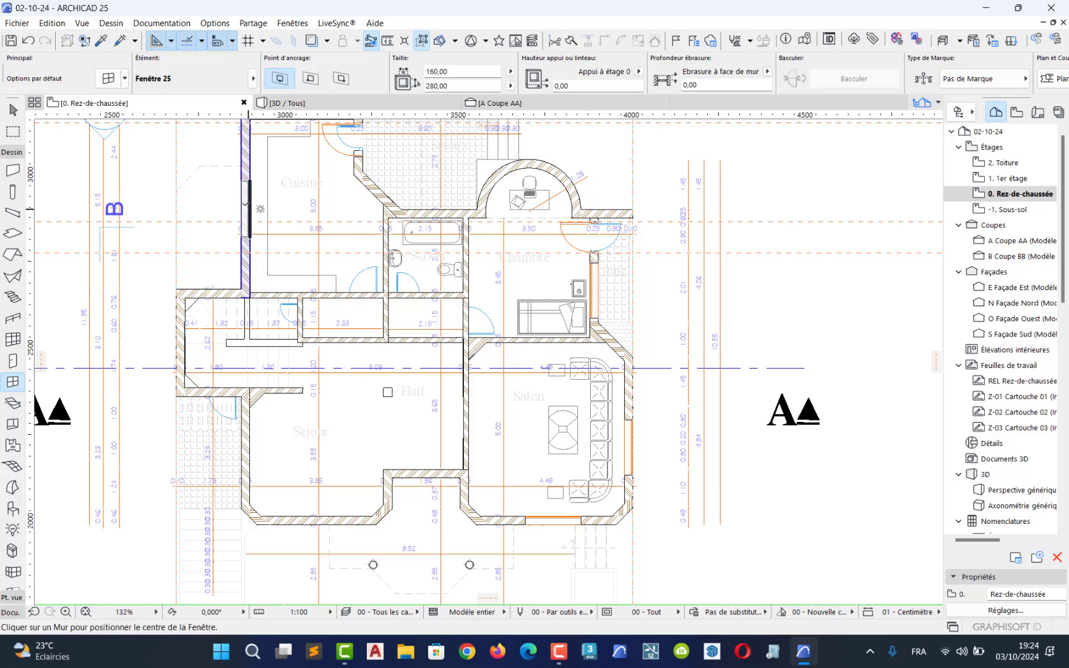
left_click(248, 210)
left_click(226, 208)
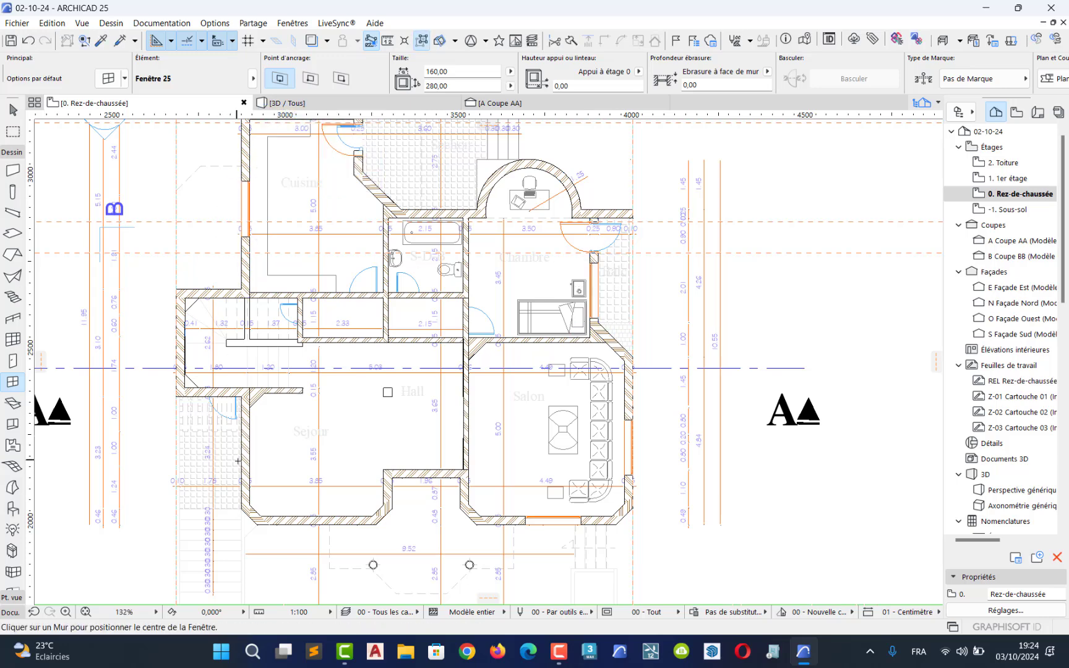
Step: Insert the same window in the Séjour's west and south exterior walls, then leave the Window tool
left_click(237, 461)
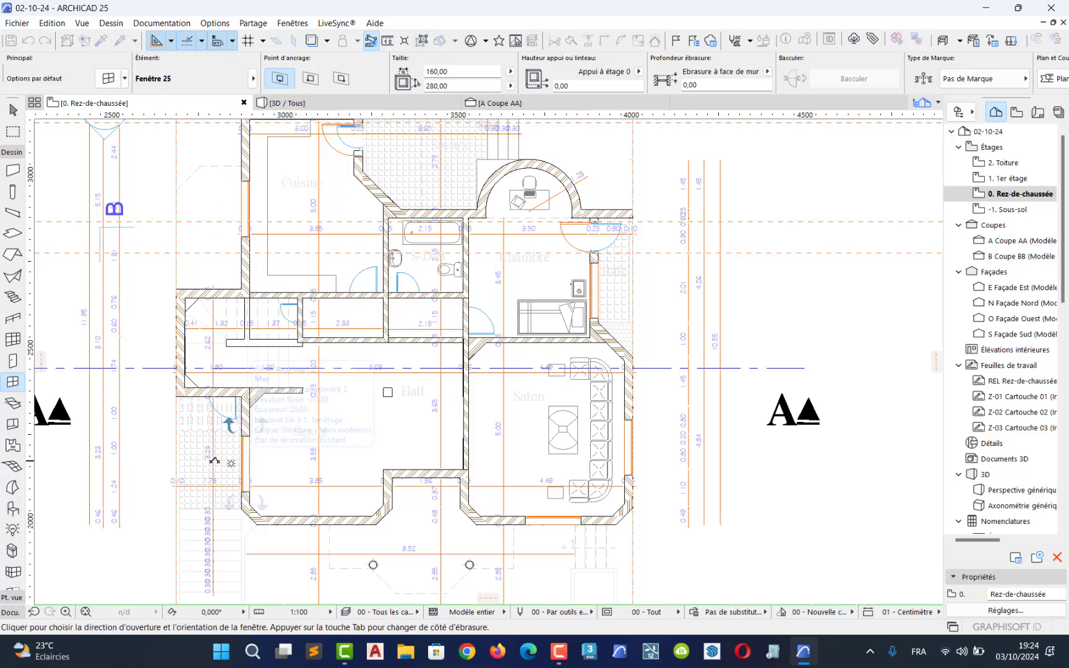
left_click(305, 520)
left_click(404, 430)
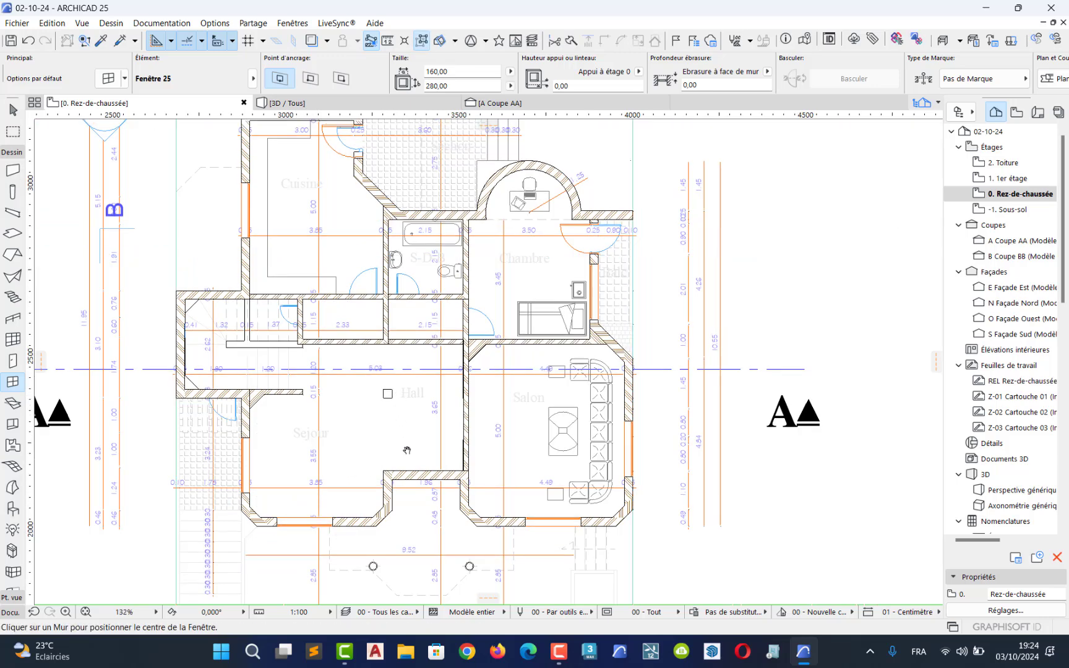
middle_click_drag(406, 448, 421, 568)
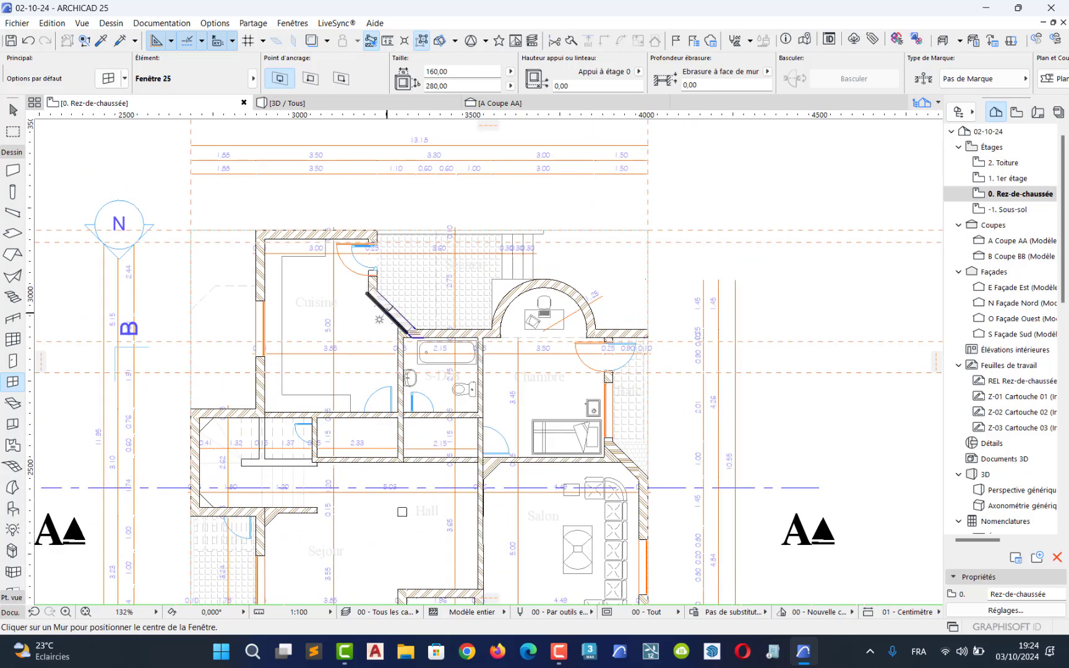
middle_click_drag(497, 530, 469, 423)
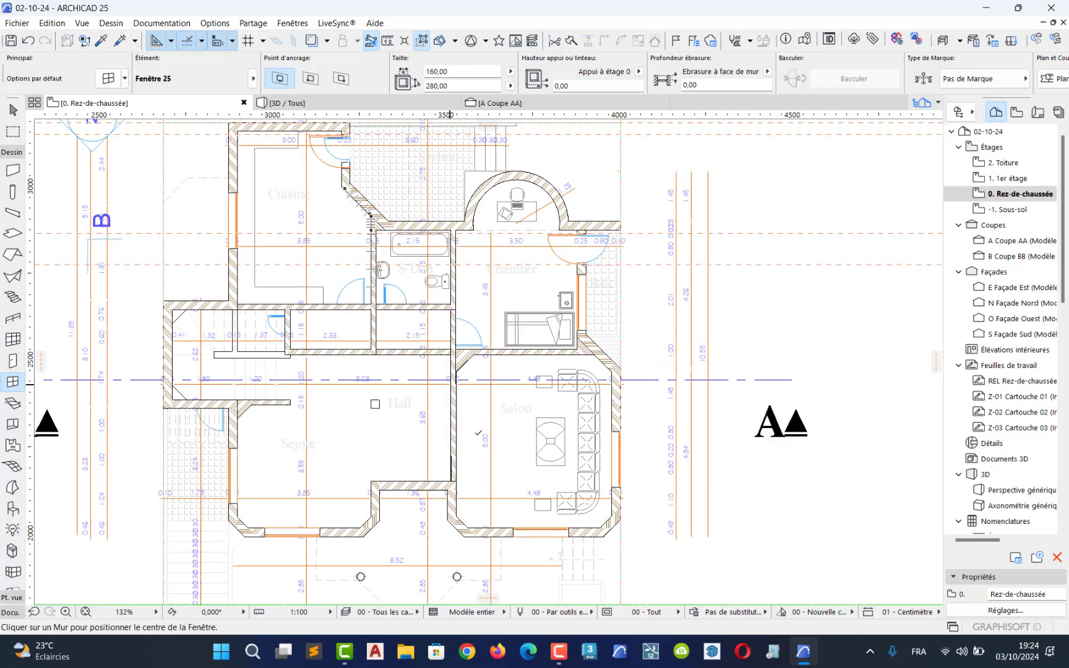
key("Escape")
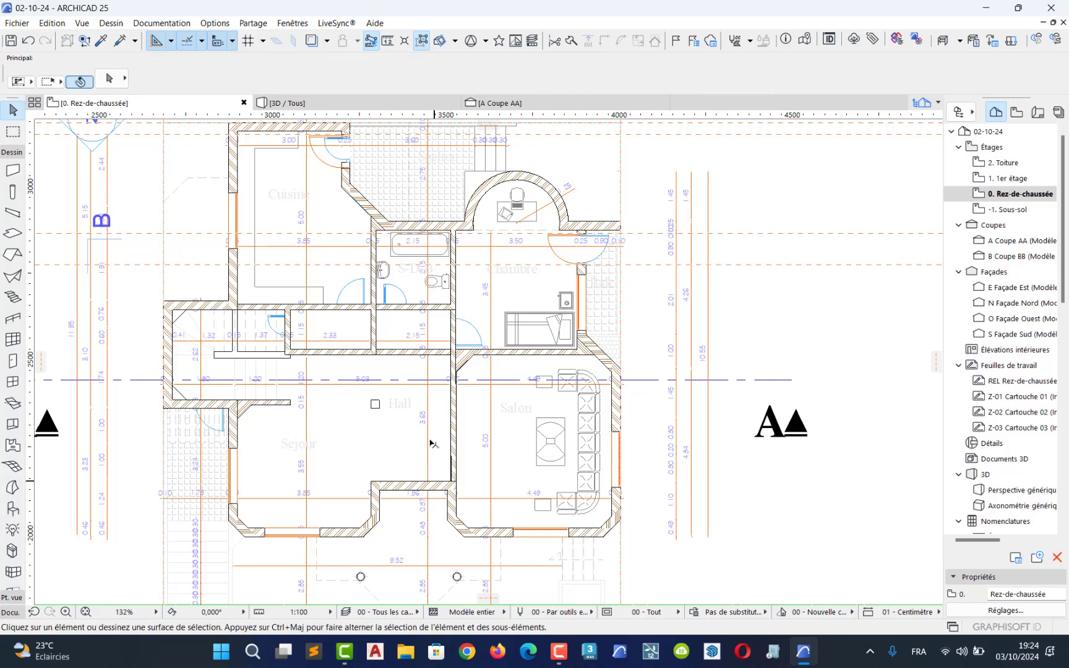
Step: Insert a 120 cm wide Porte 25 door in the Hall's south entrance wall, hinged on the Salon side and opening into the Hall
left_click(11, 361)
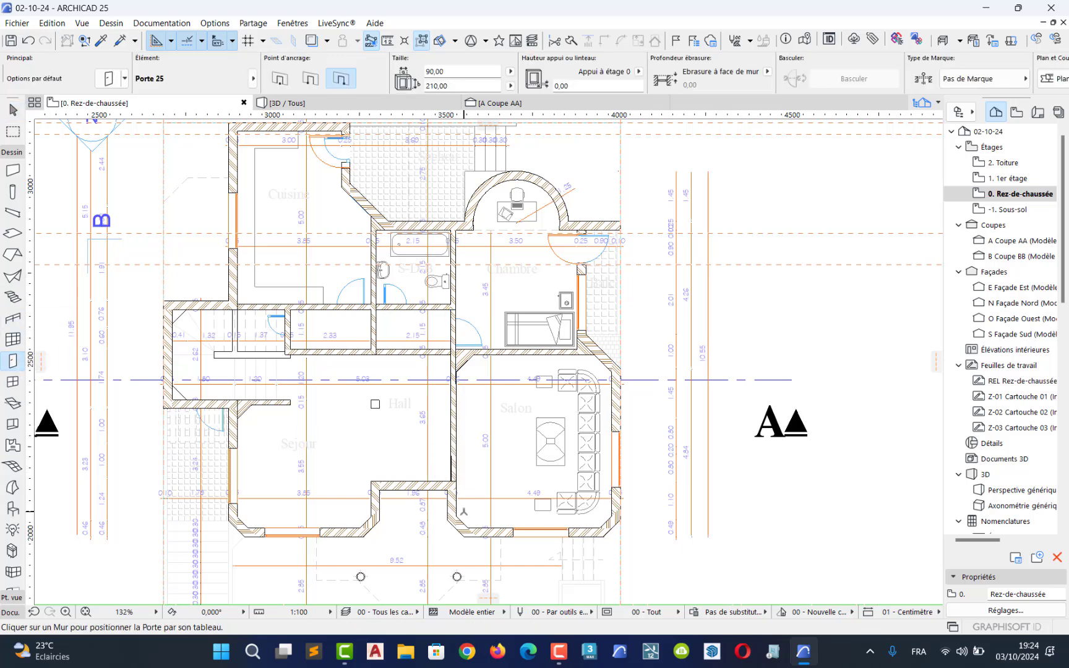
left_click(452, 72)
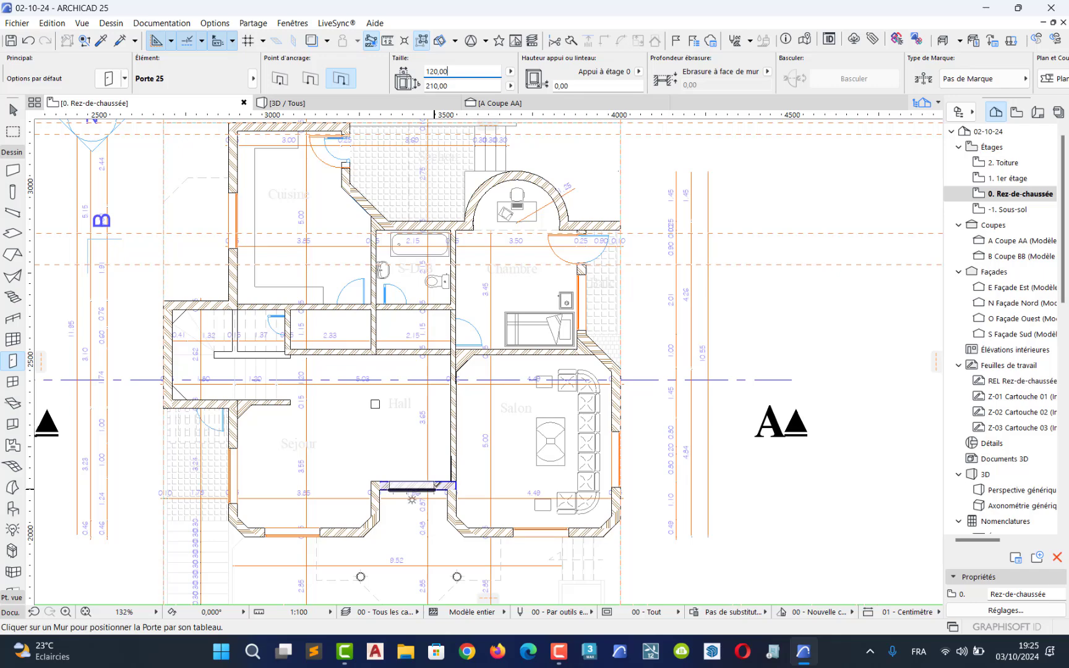
scroll(436, 486, "up", 4)
scroll(437, 486, "up", 3)
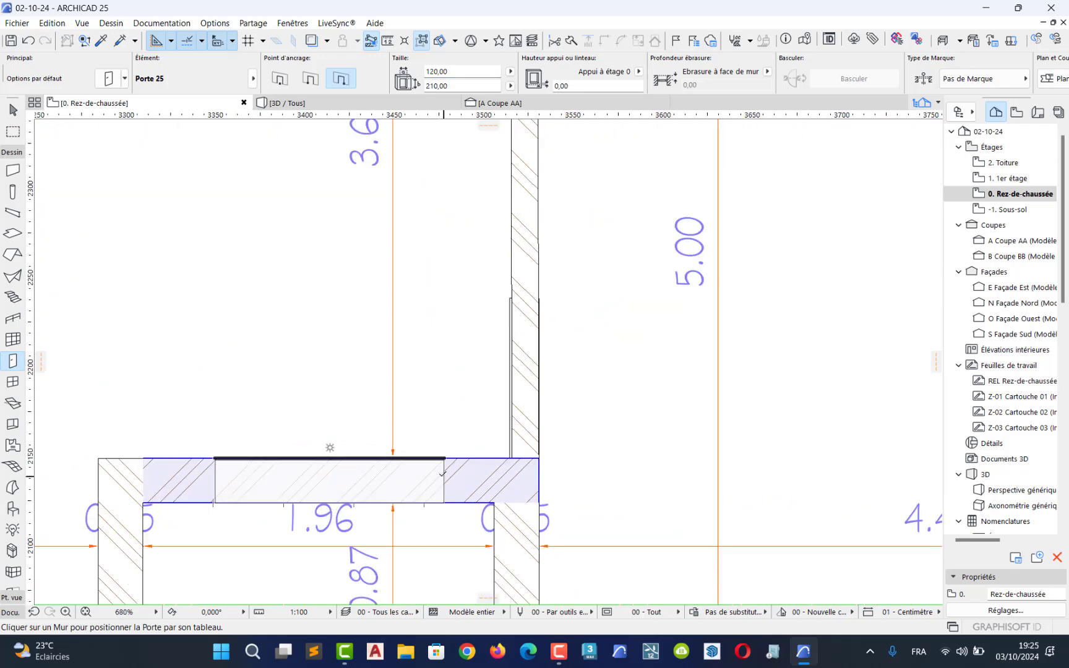
left_click(442, 471)
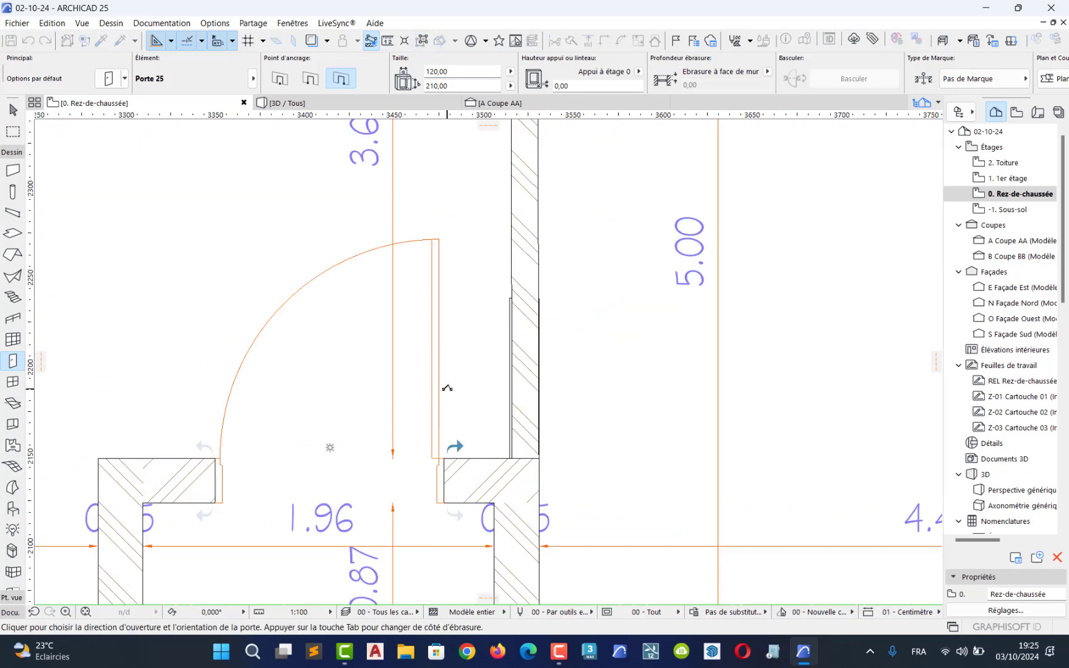
left_click(447, 388)
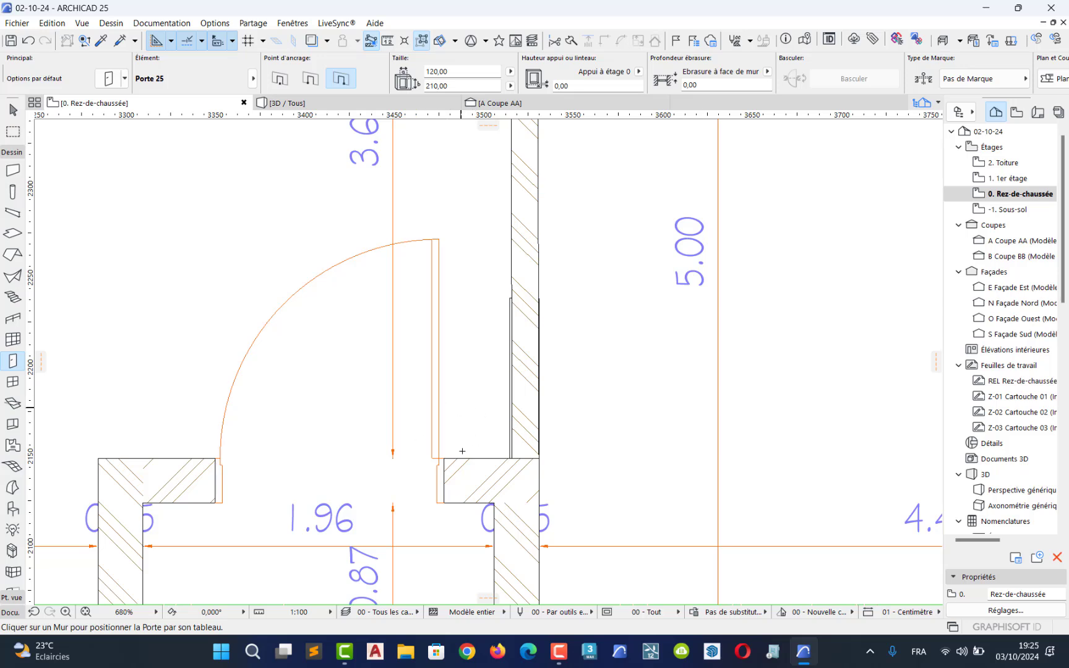
Step: Try to shift the Hall's entrance door along its wall toward the Salon side
left_click(13, 110)
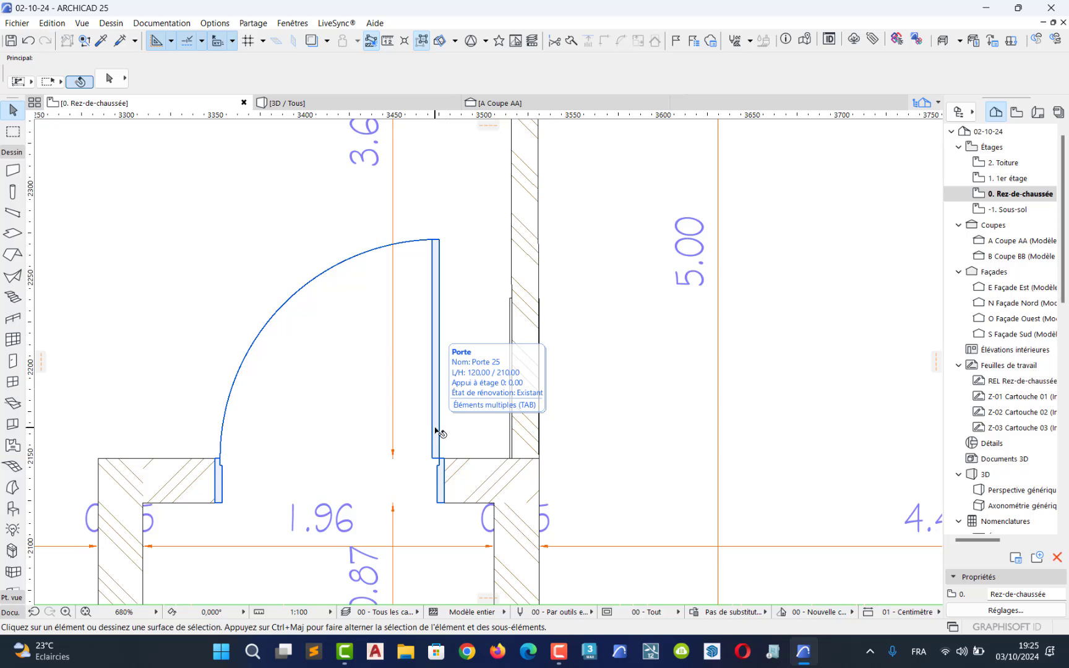
left_click(437, 431)
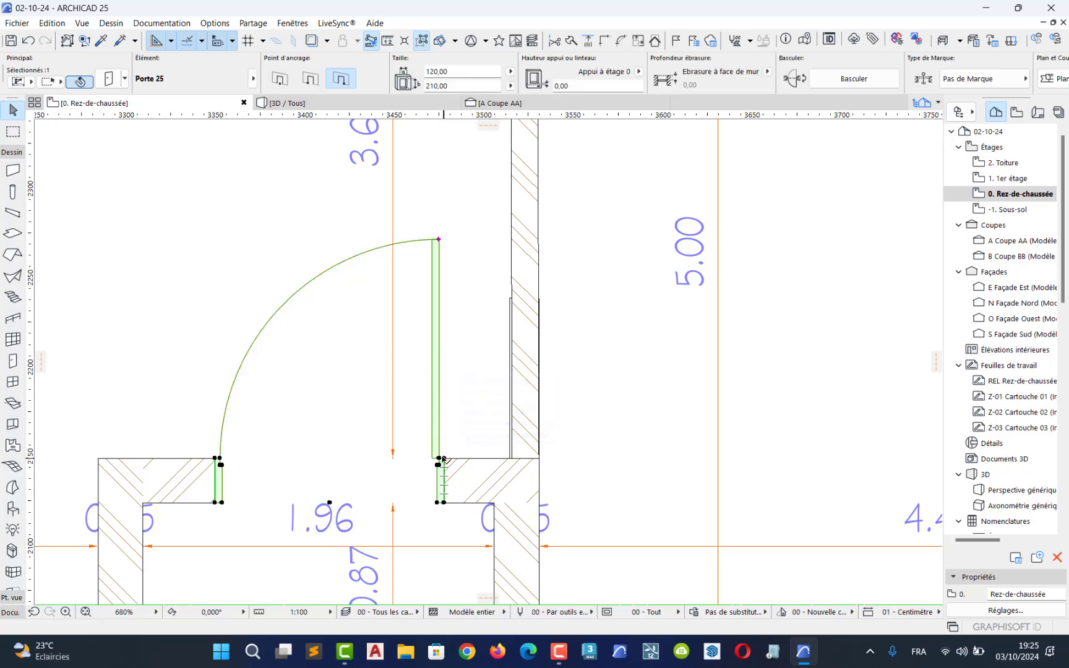
left_click(443, 459)
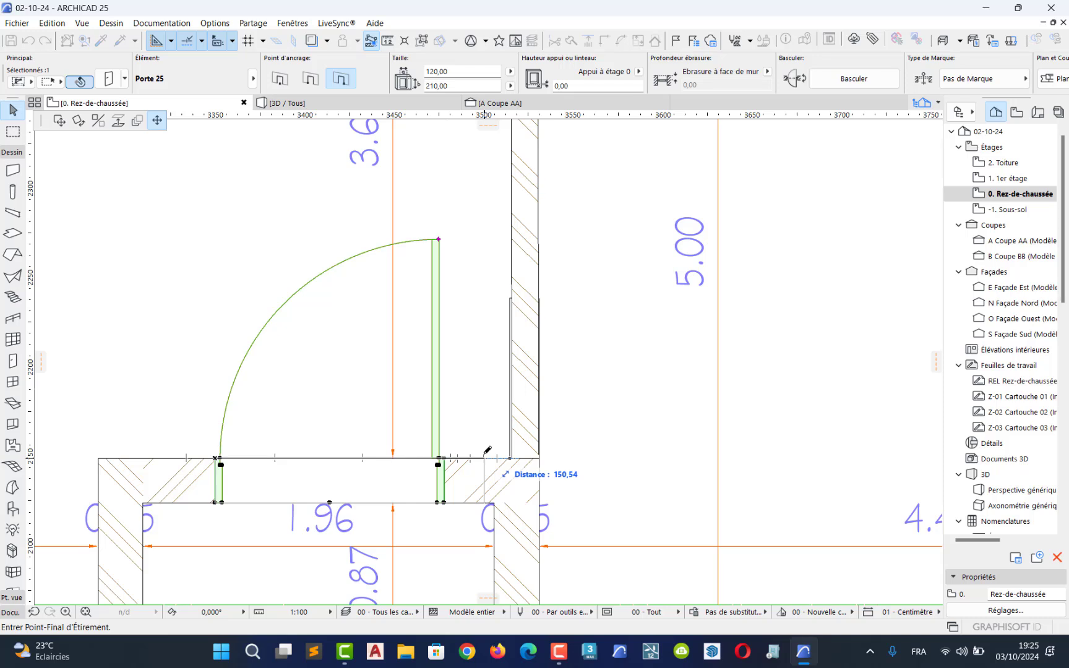
key("Escape")
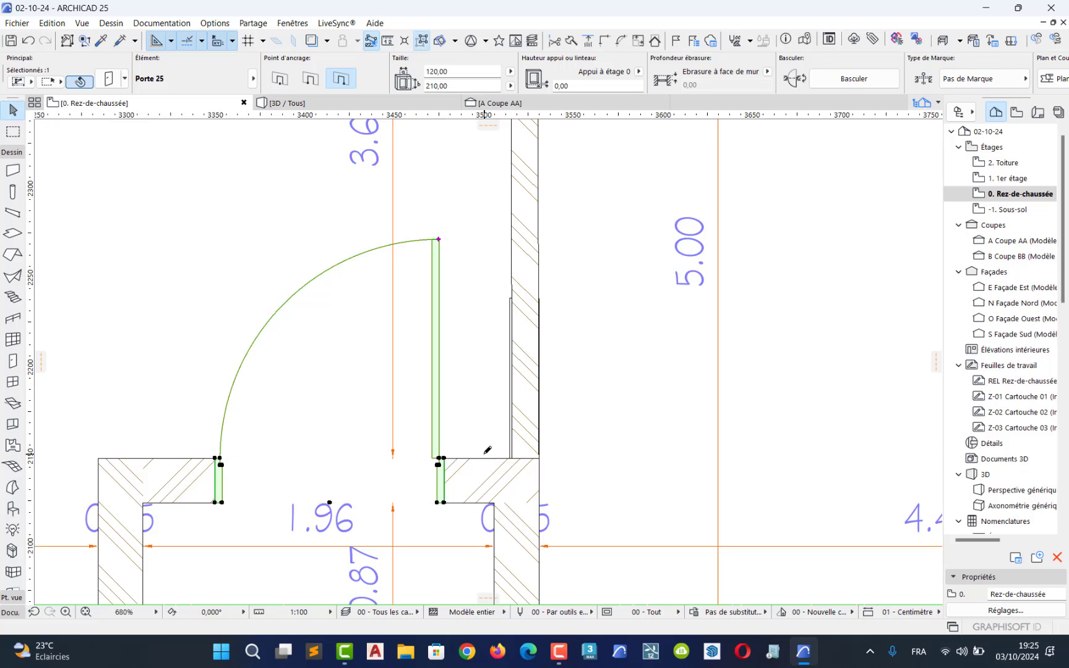
left_click(438, 503)
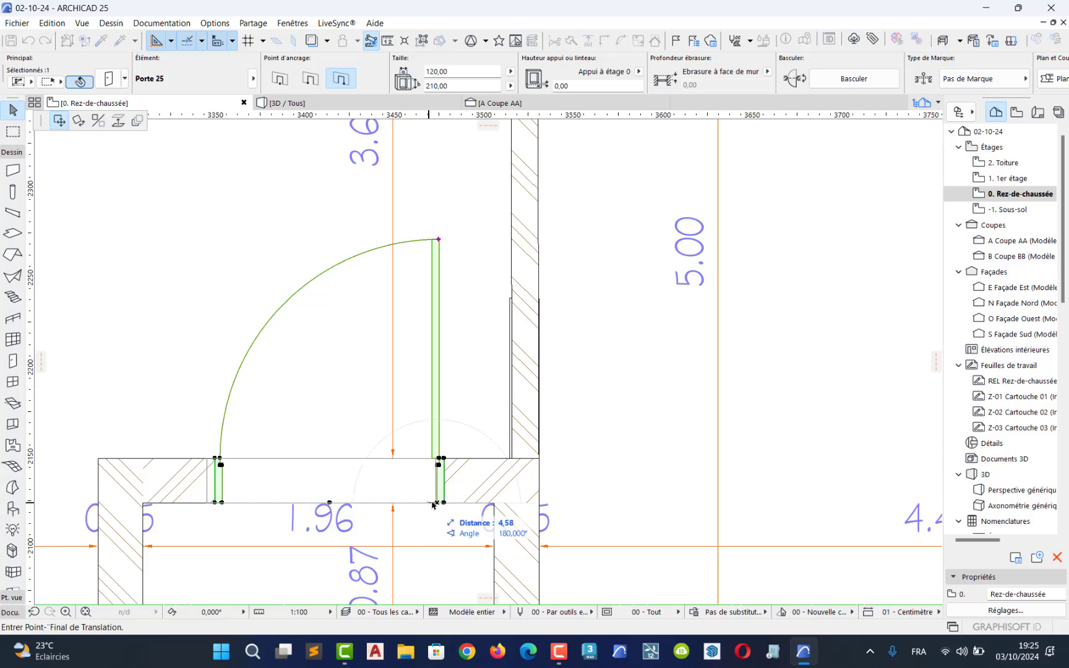
left_click(475, 504)
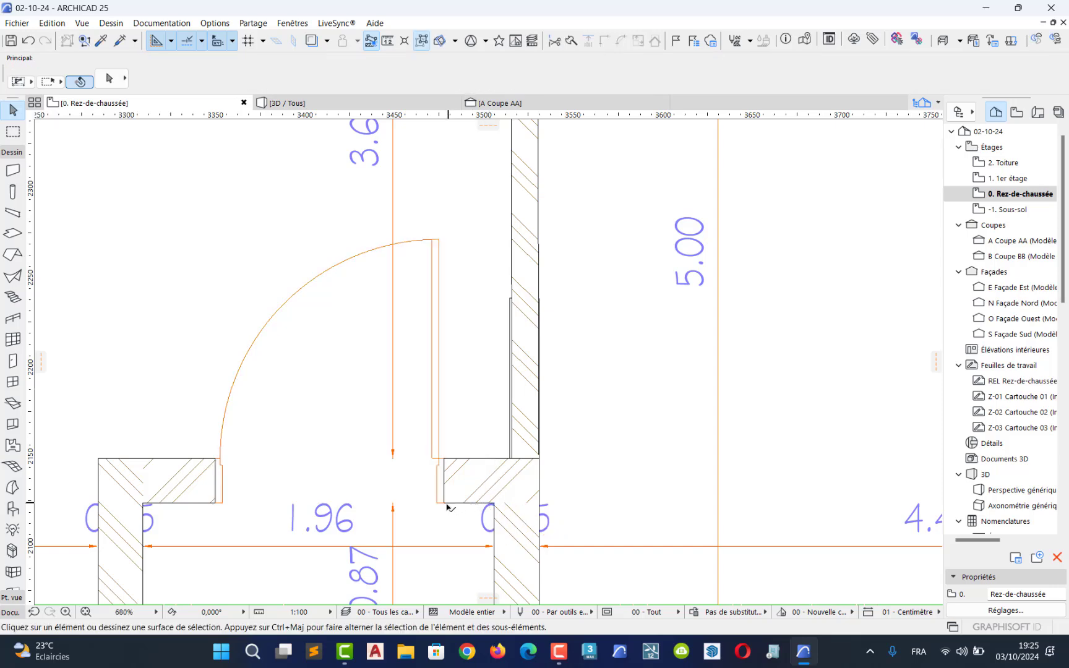
scroll(446, 504, "up", 3)
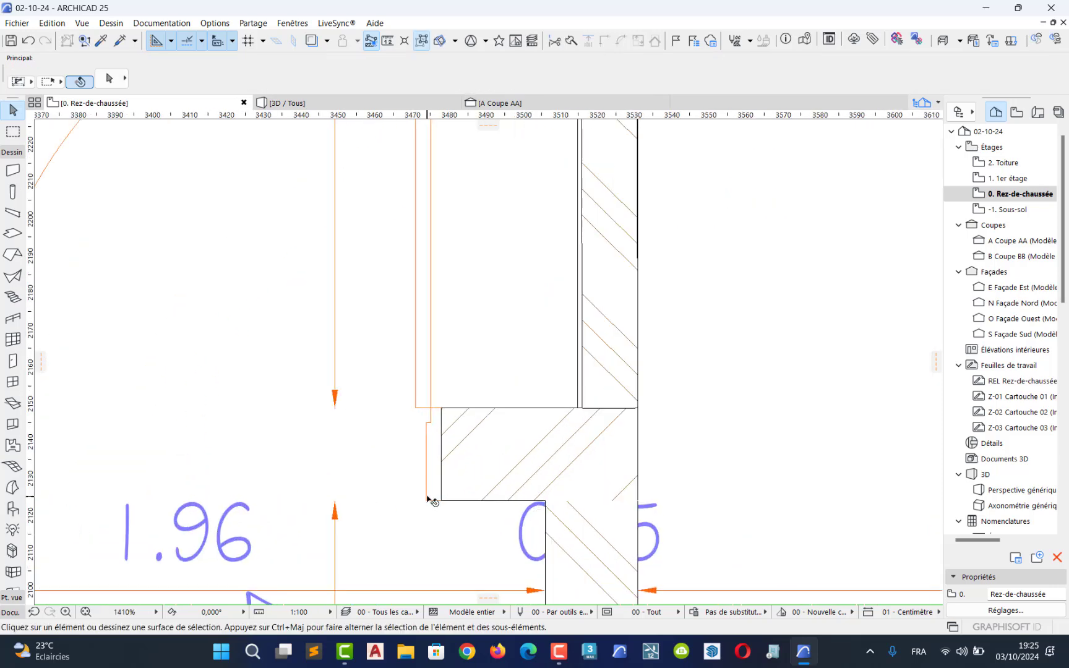
left_click(439, 500)
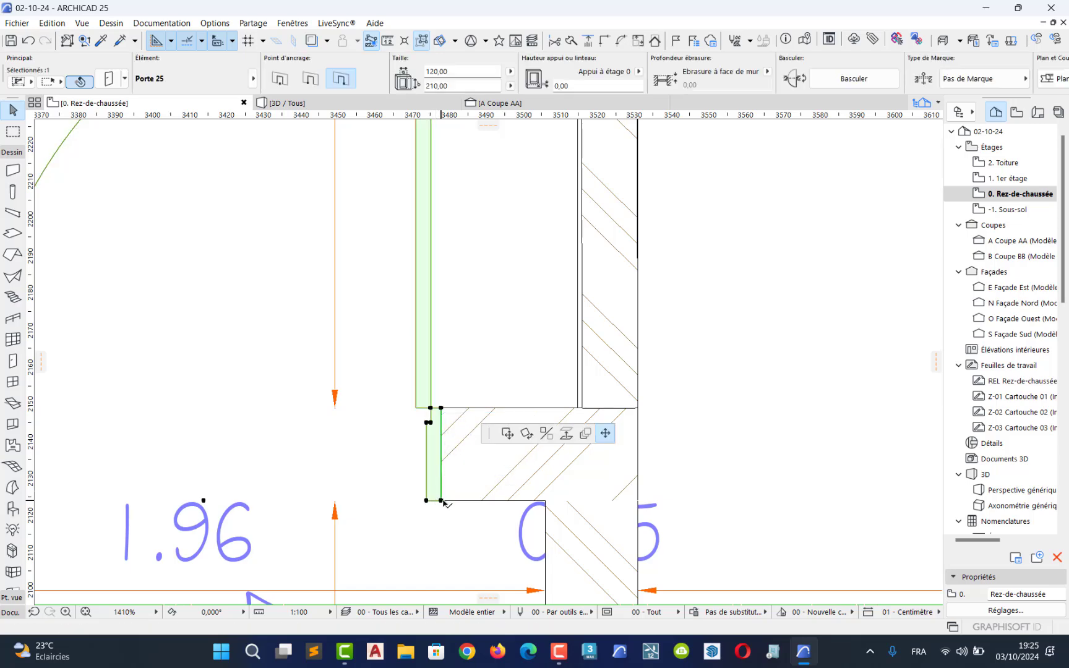
left_click(443, 503)
scroll(443, 498, "down", 5)
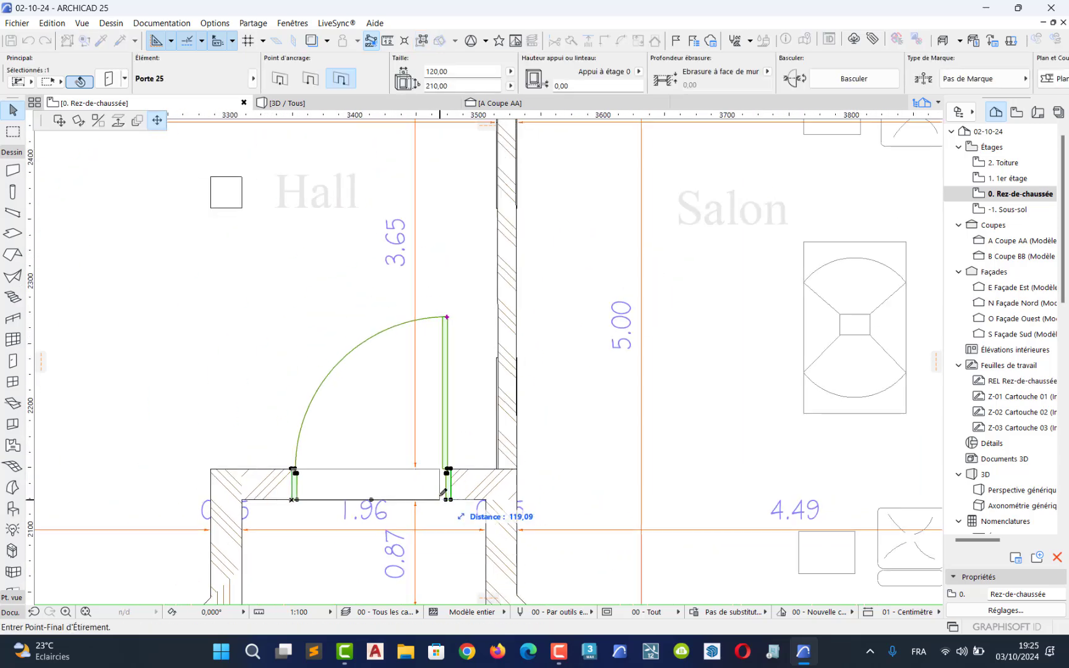
key("Escape")
key("Escape")
Step: Move the Hall's south entrance door about 22 cm along its wall toward the Salon
scroll(443, 497, "up", 7)
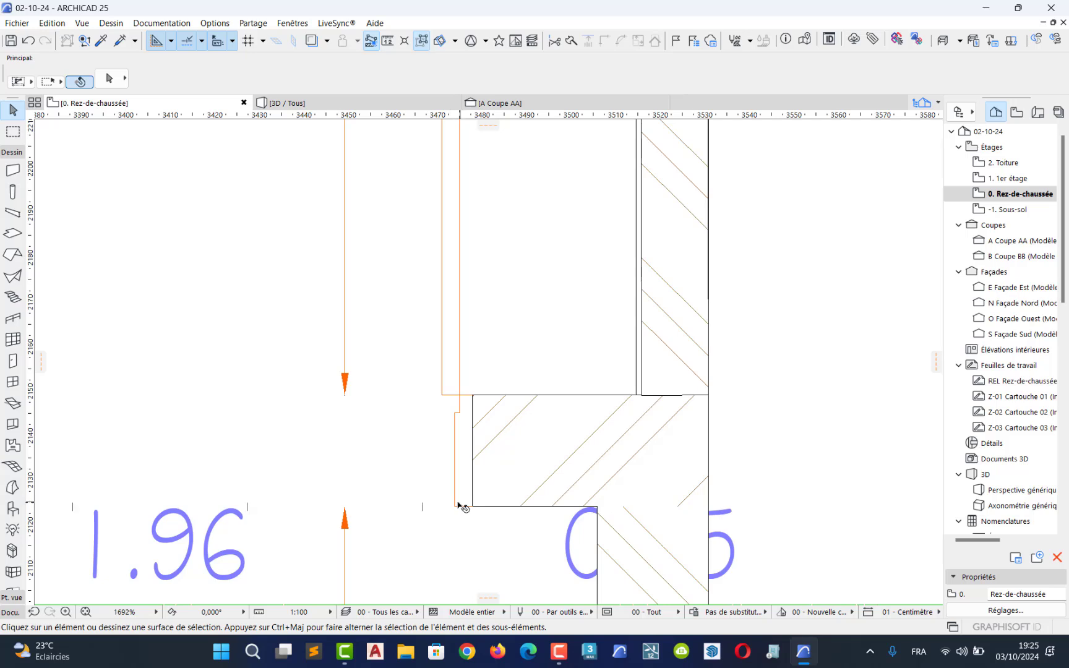
left_click(454, 505)
left_click(455, 506)
left_click(521, 438)
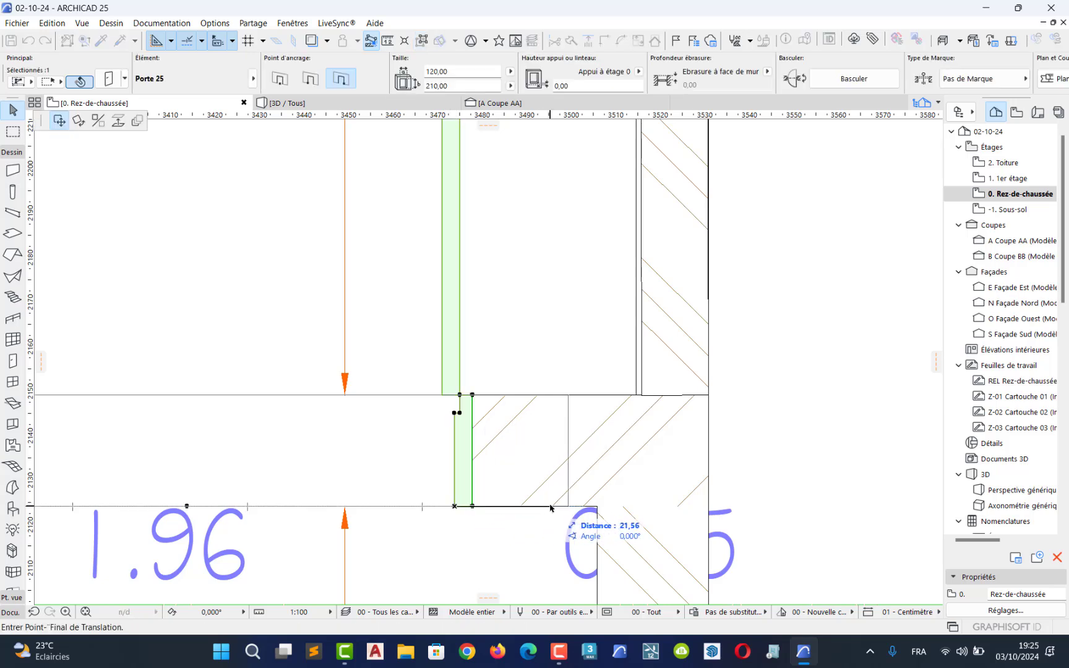
left_click(551, 507)
Step: Move the Hall's entrance door 10 cm back along its wall, away from the Salon, and deselect it
left_click(551, 507)
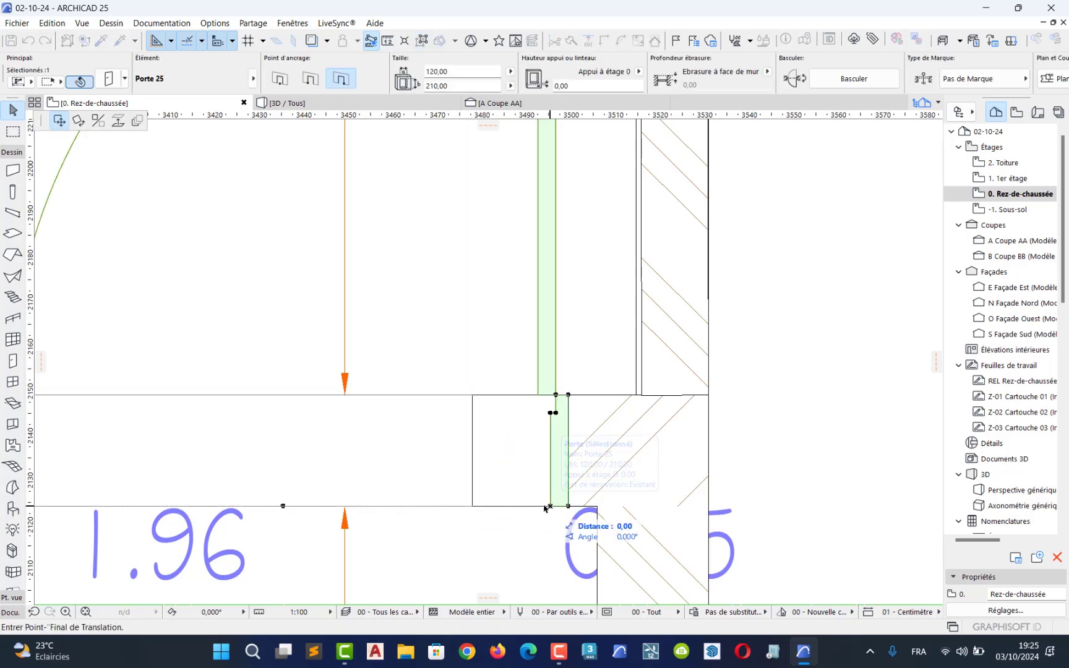
key("Tab")
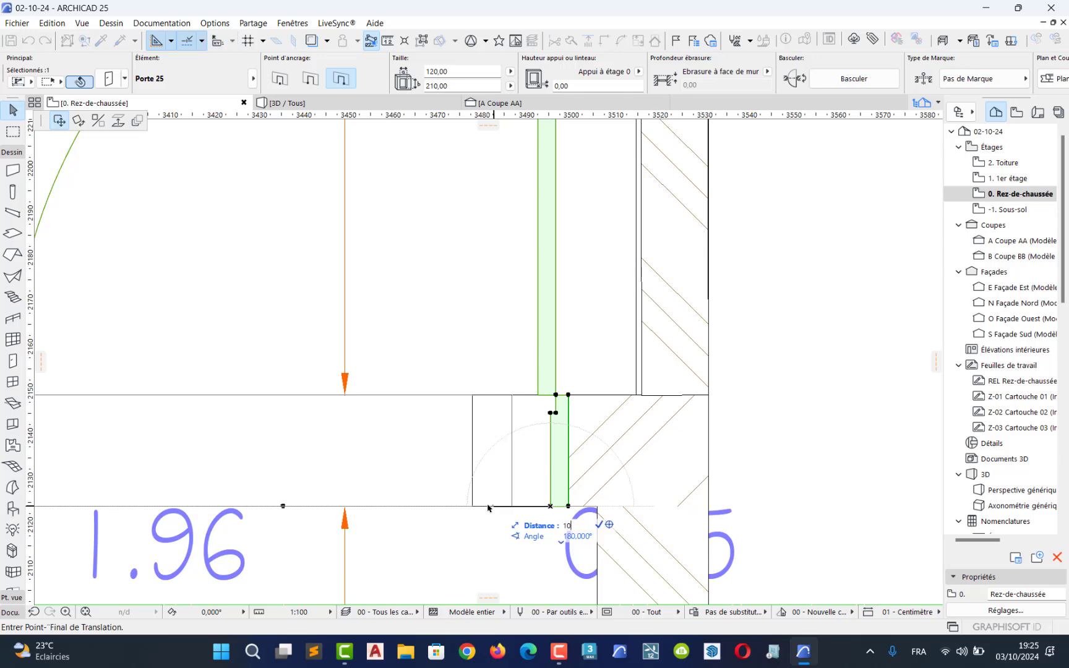
type("10")
key("Return")
scroll(495, 510, "down", 10)
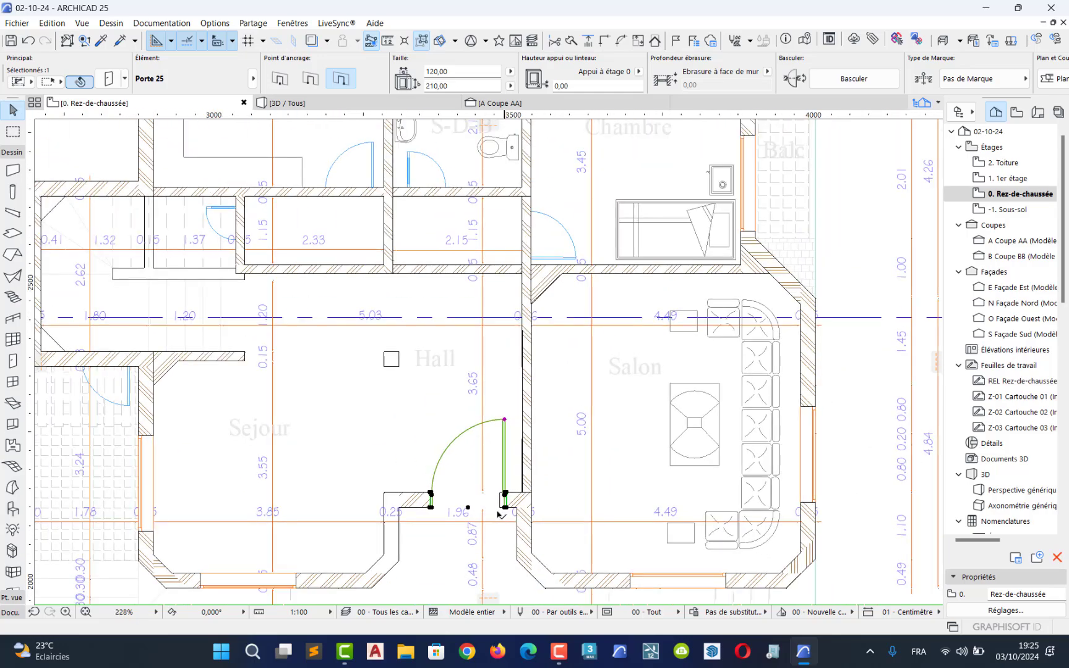
scroll(498, 514, "up", 6)
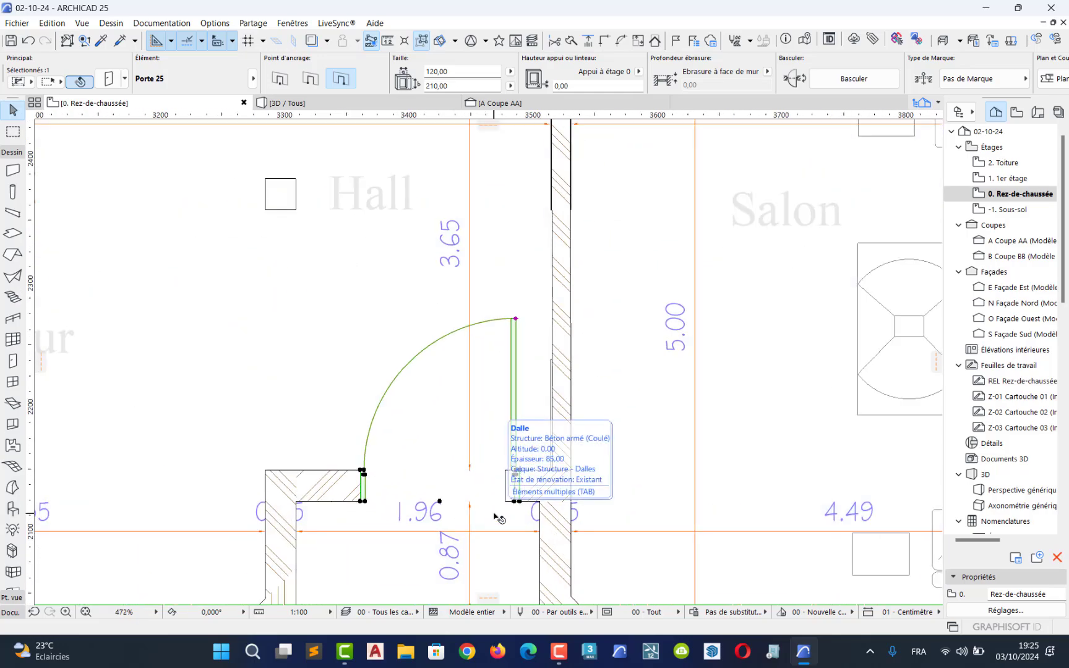
scroll(496, 511, "down", 12)
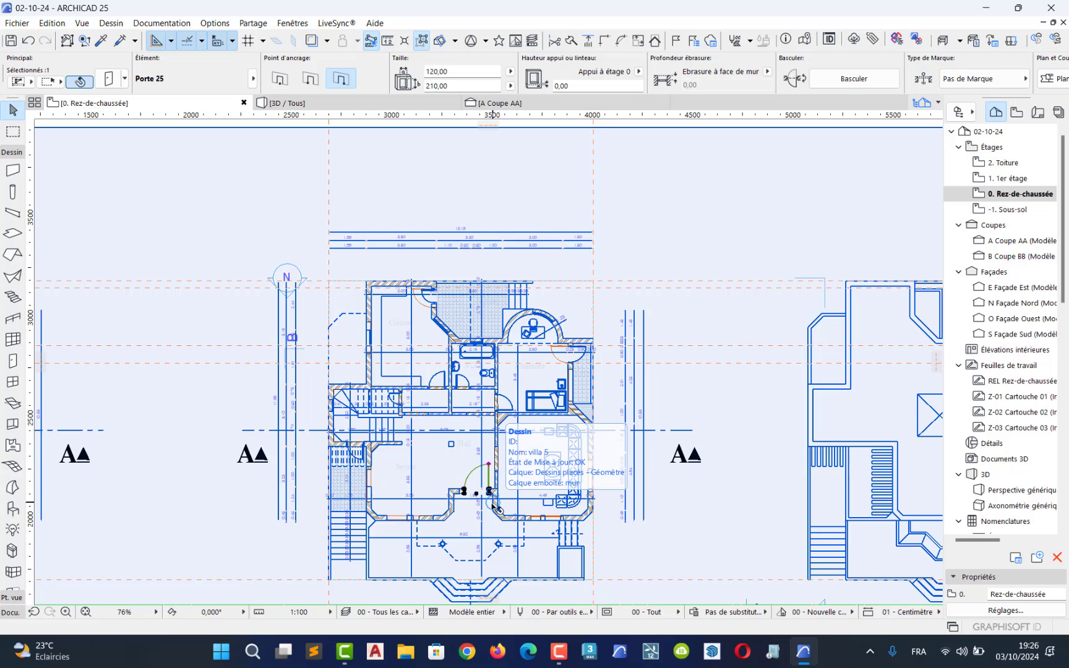
left_click(648, 512)
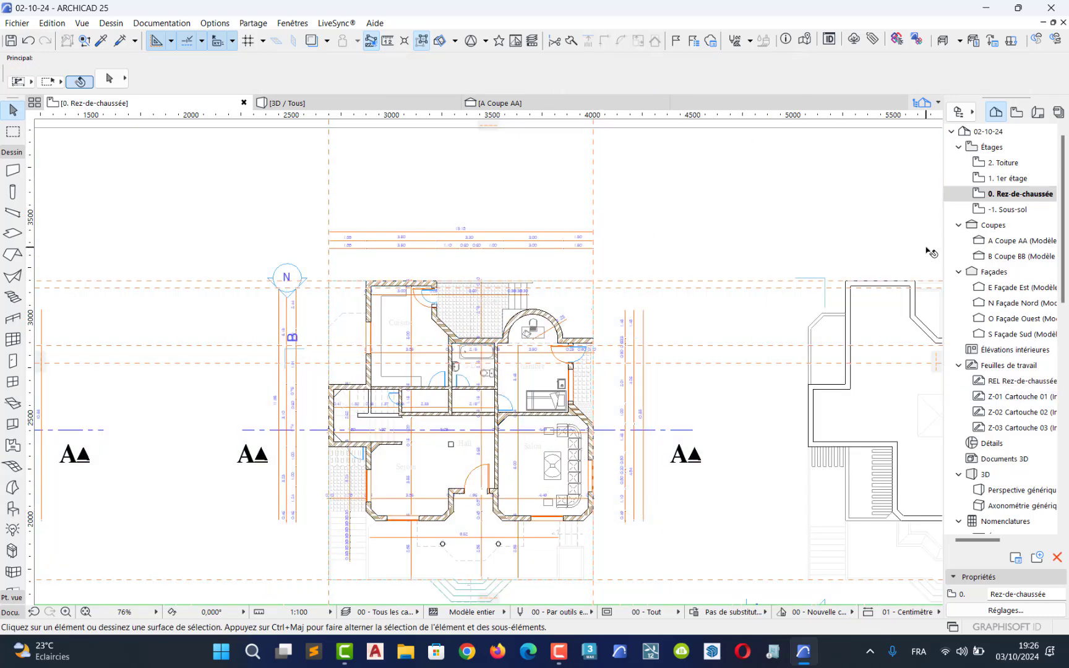
Step: Start the Stair tool, choose the "00 - Escalier monolithique avec finition bois (défaut)" favourite, and open the default stair settings
scroll(377, 390, "up", 5)
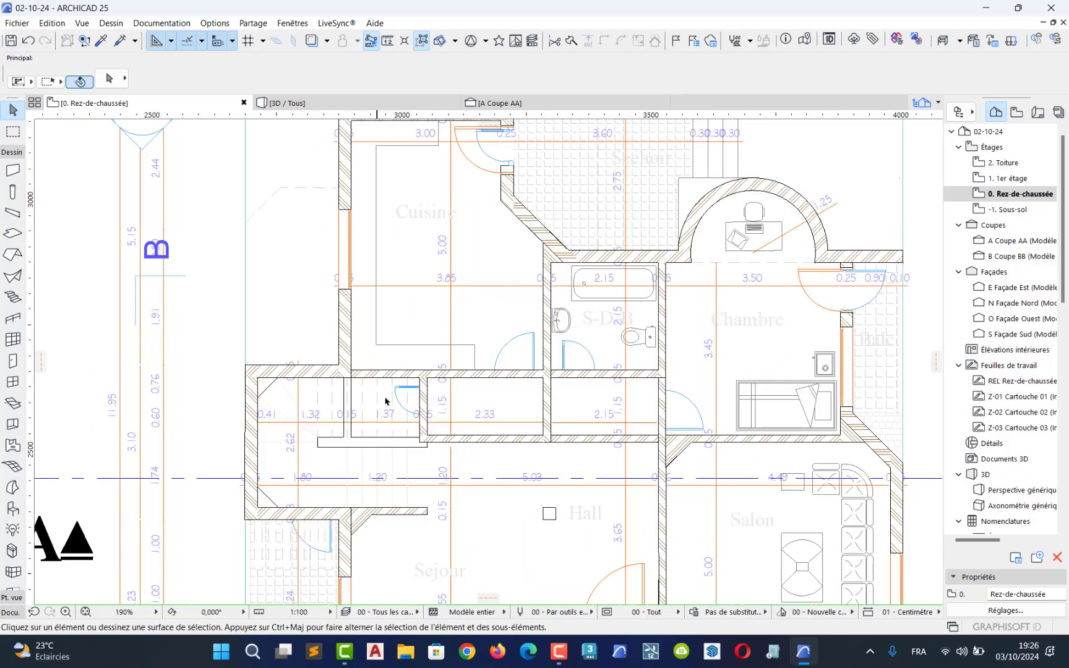
scroll(392, 406, "up", 2)
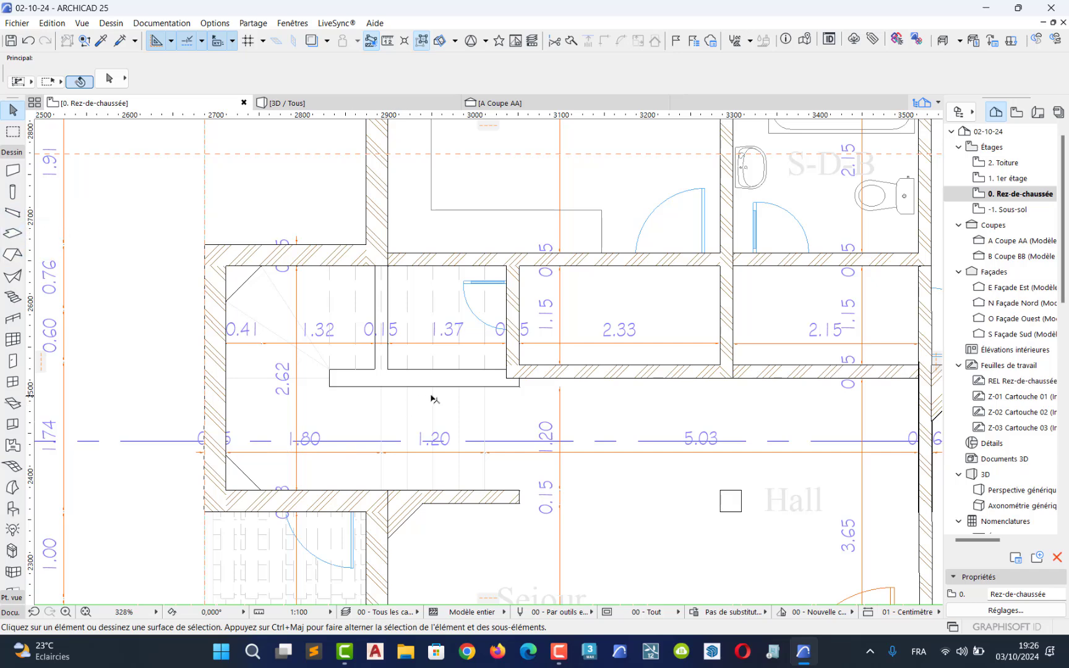
scroll(431, 399, "up", 2)
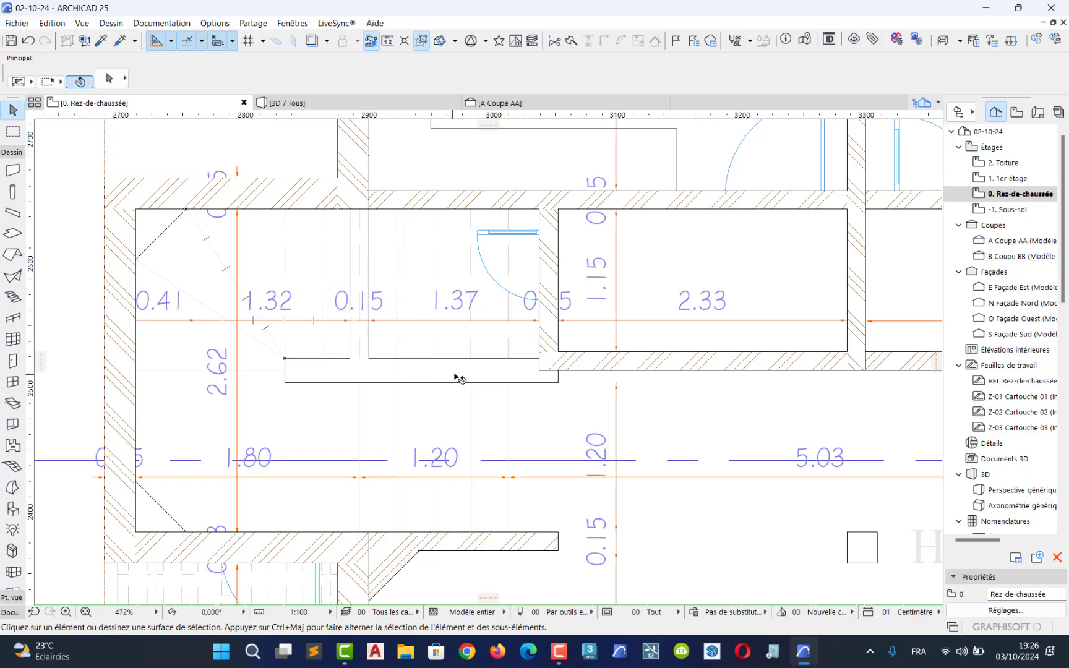
scroll(454, 375, "down", 2)
scroll(466, 403, "up", 2)
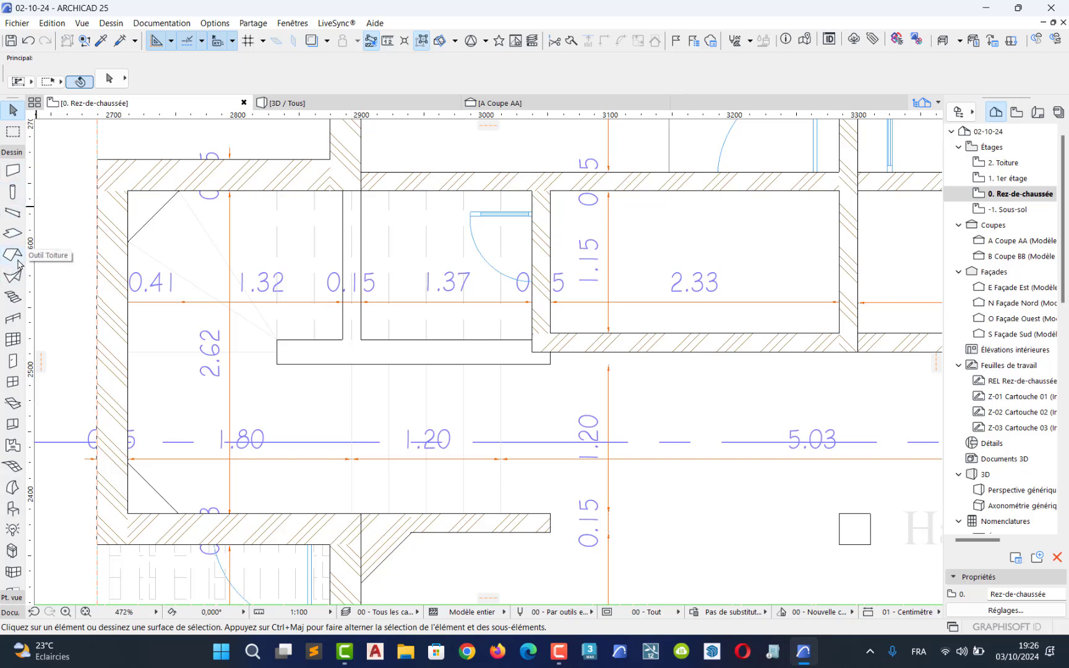
left_click(17, 299)
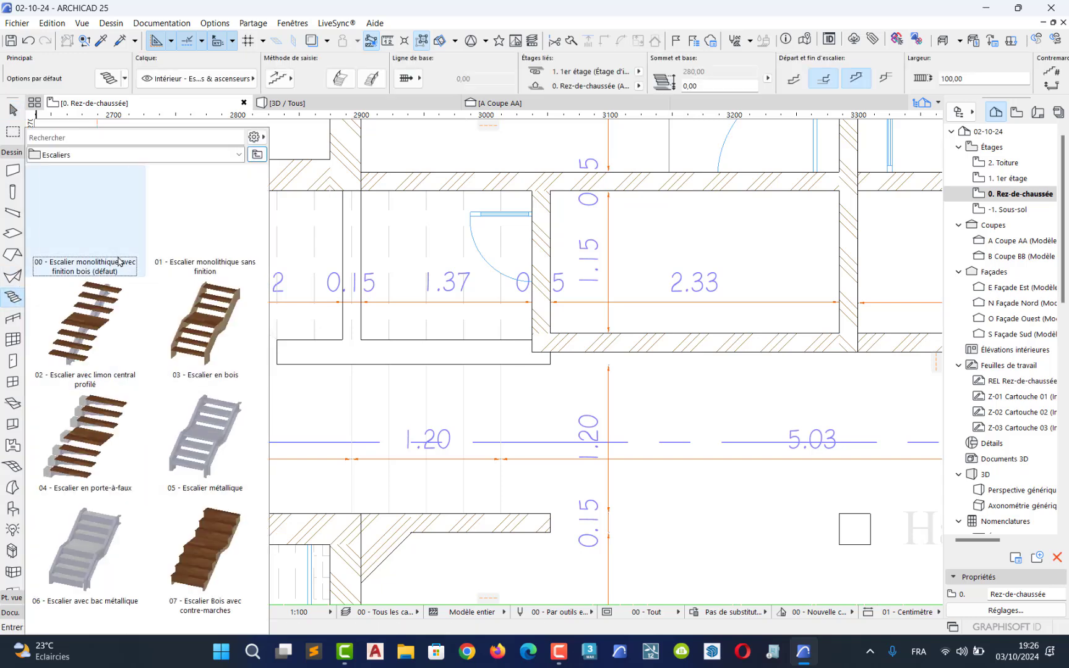
left_click(91, 231)
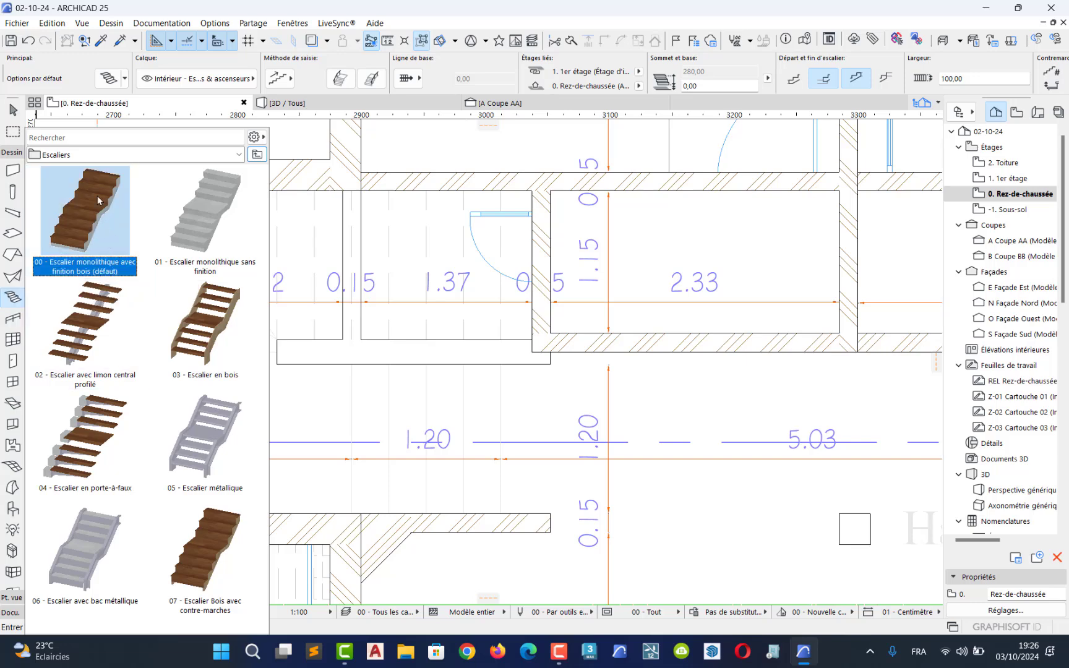
left_click(108, 79)
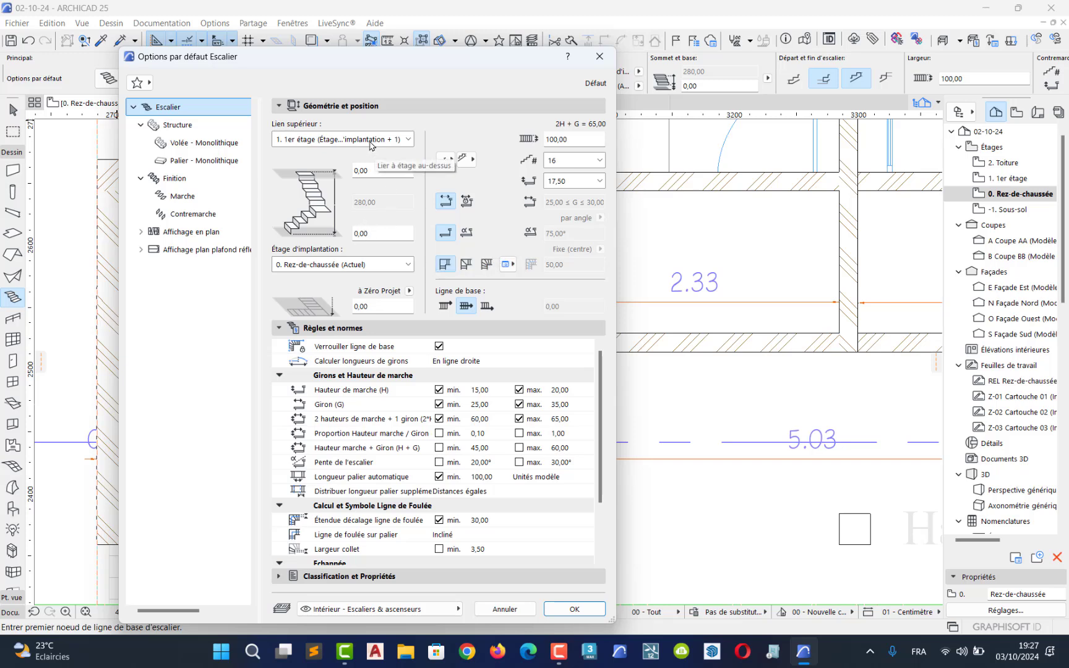
Step: Try 18 risers in the default stair settings, return the riser count to 16, and accept the settings
left_click(599, 160)
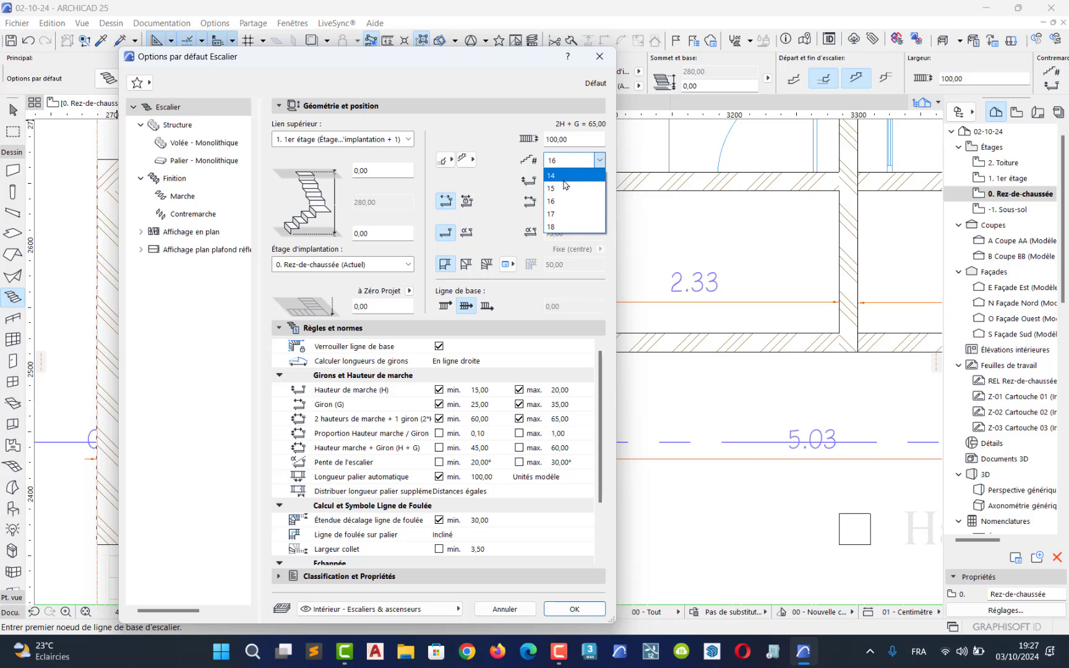
left_click(558, 228)
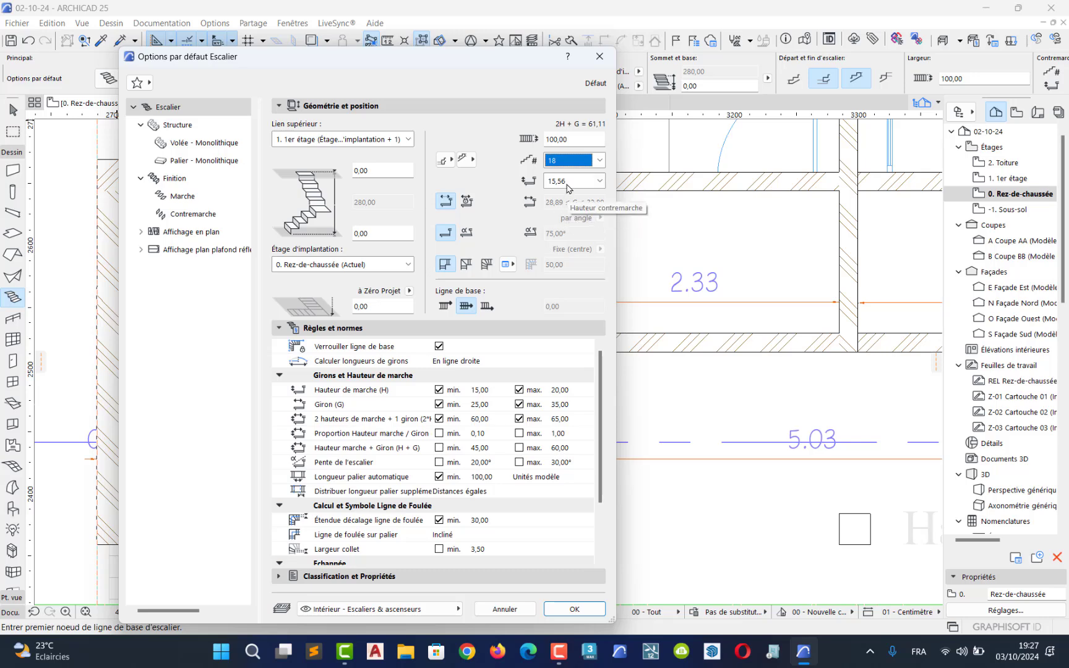
left_click(599, 160)
left_click(558, 207)
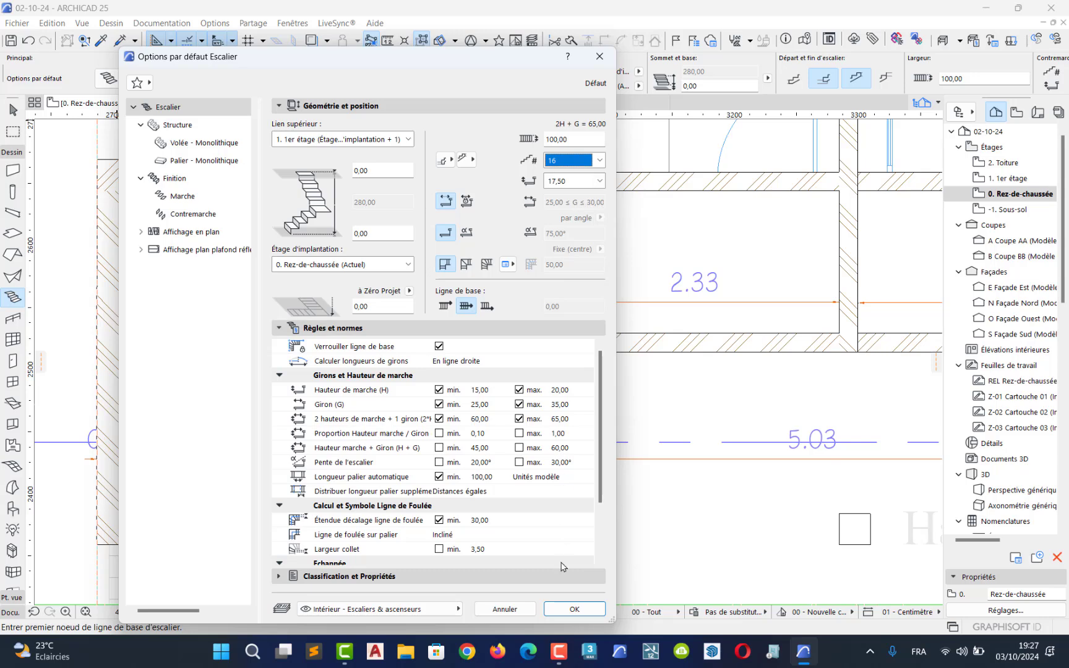
left_click(565, 614)
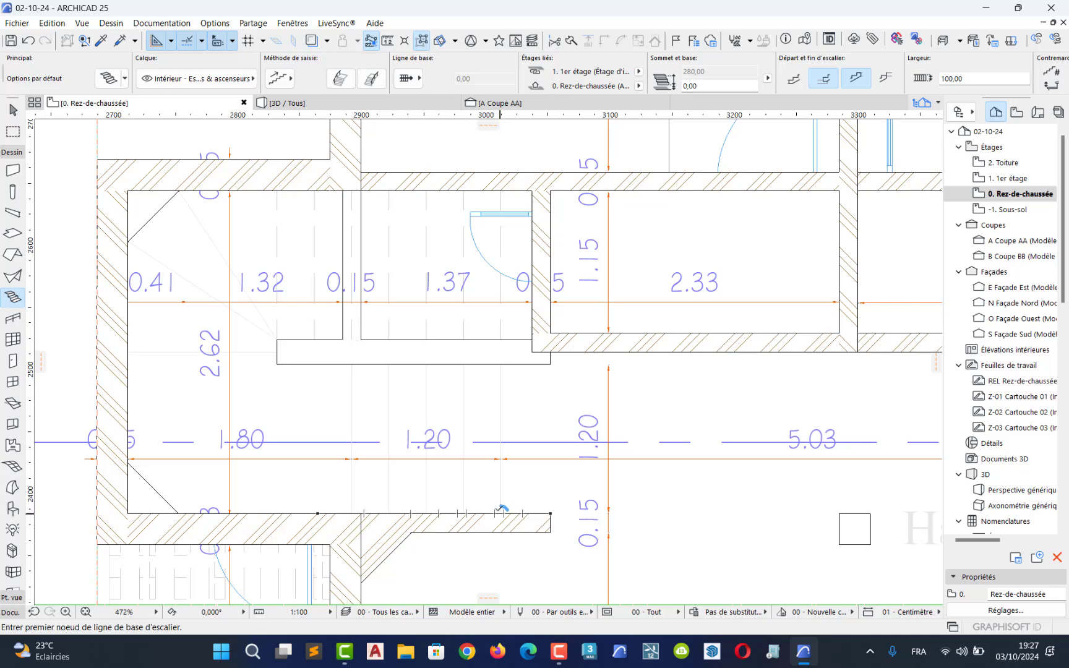
Step: Measure the clear width of the lower stair run, from the low wall's edge to the lower wall's inner face
key("Escape")
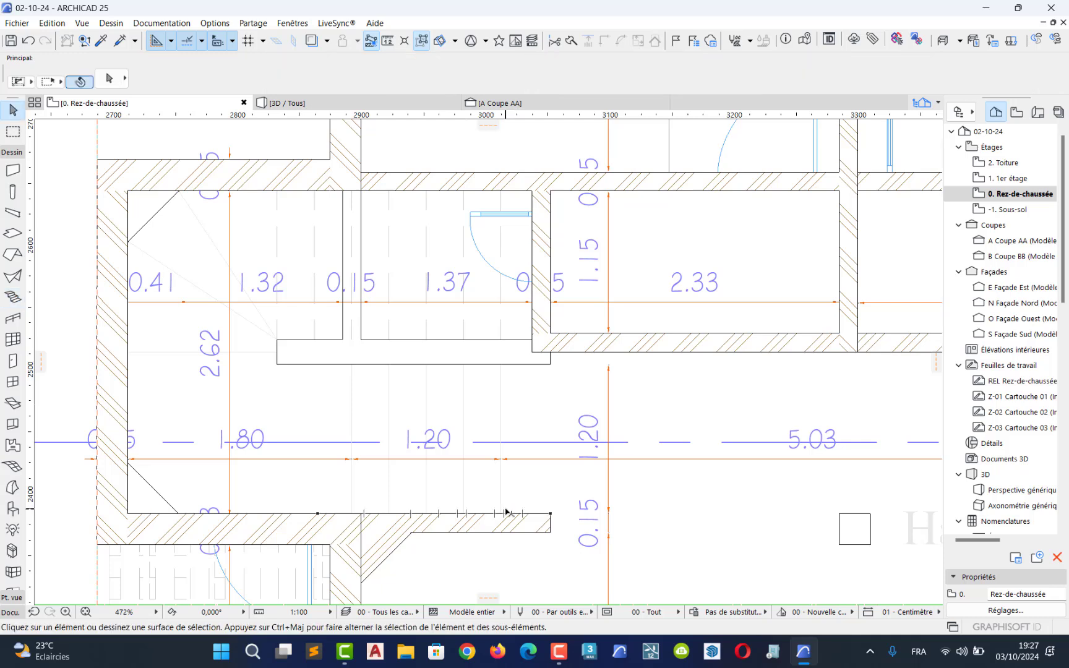
key("m")
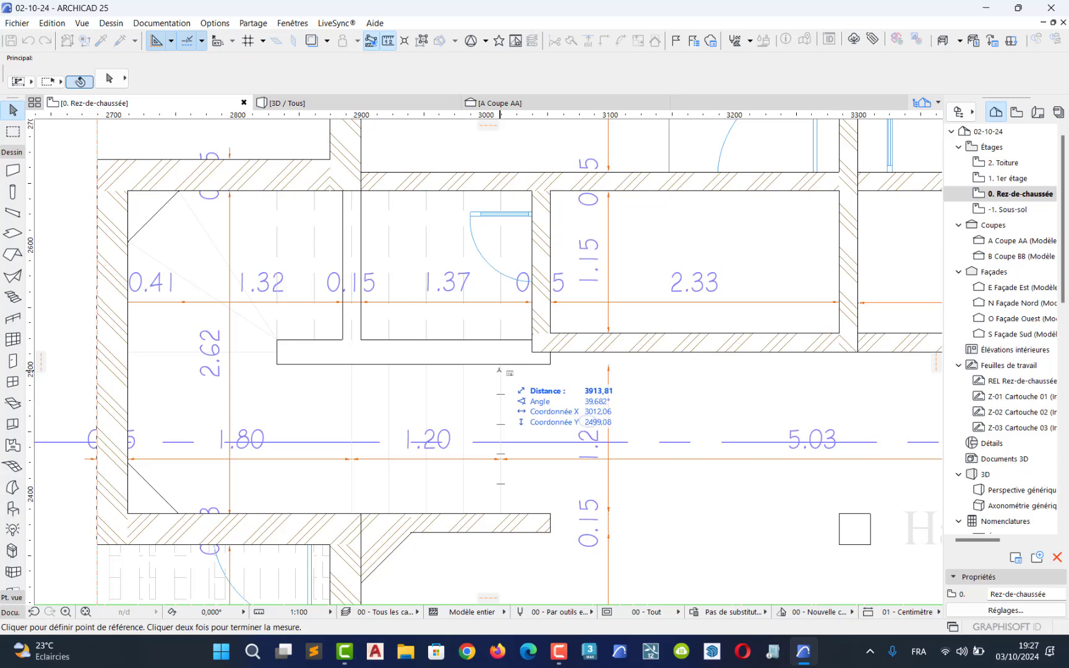
left_click(499, 364)
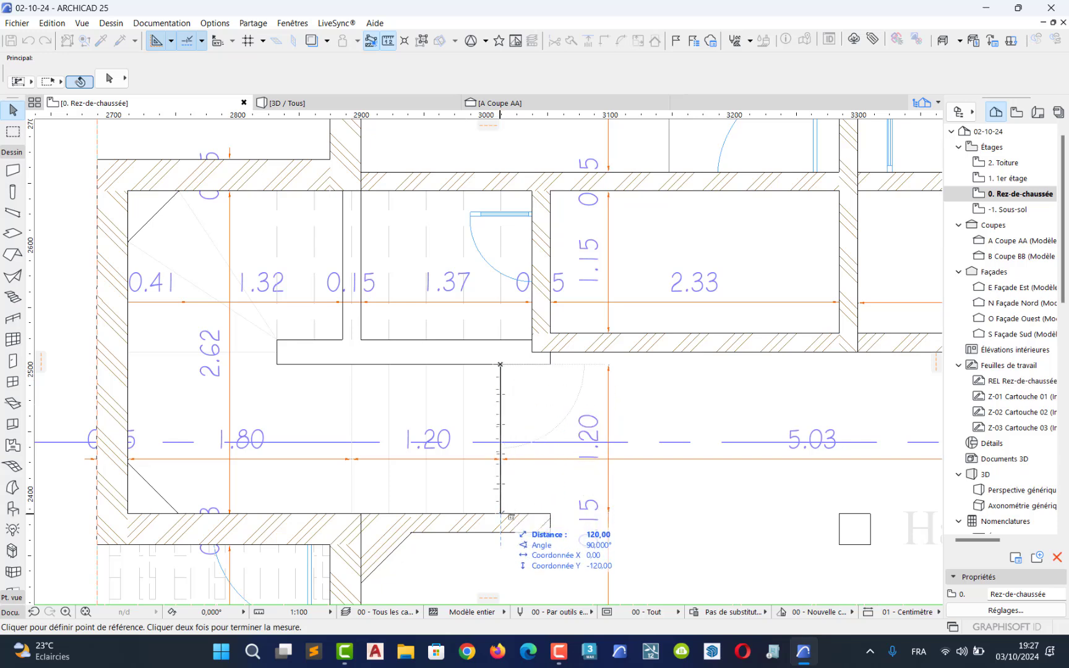
scroll(501, 512, "up", 4)
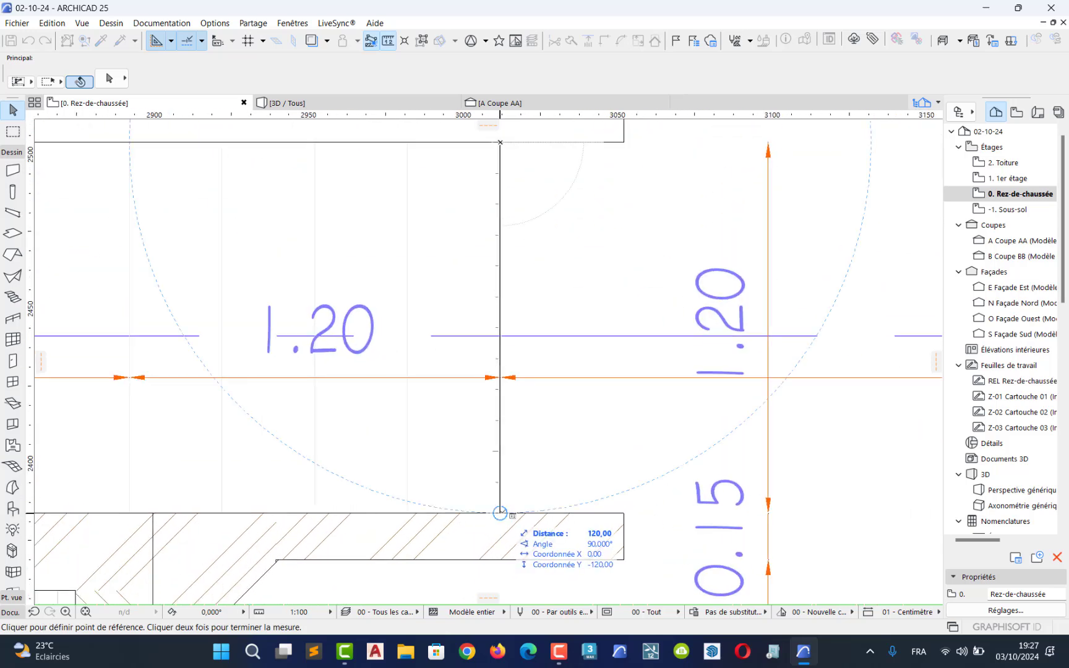
key("Escape")
scroll(489, 498, "down", 7)
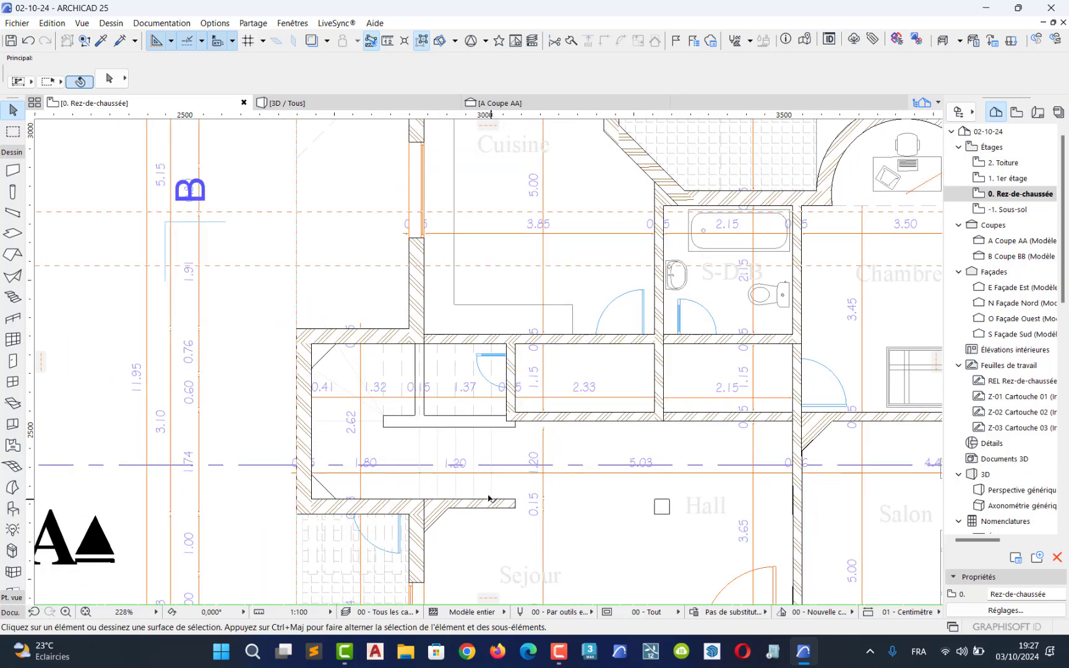
middle_click_drag(489, 498, 465, 499)
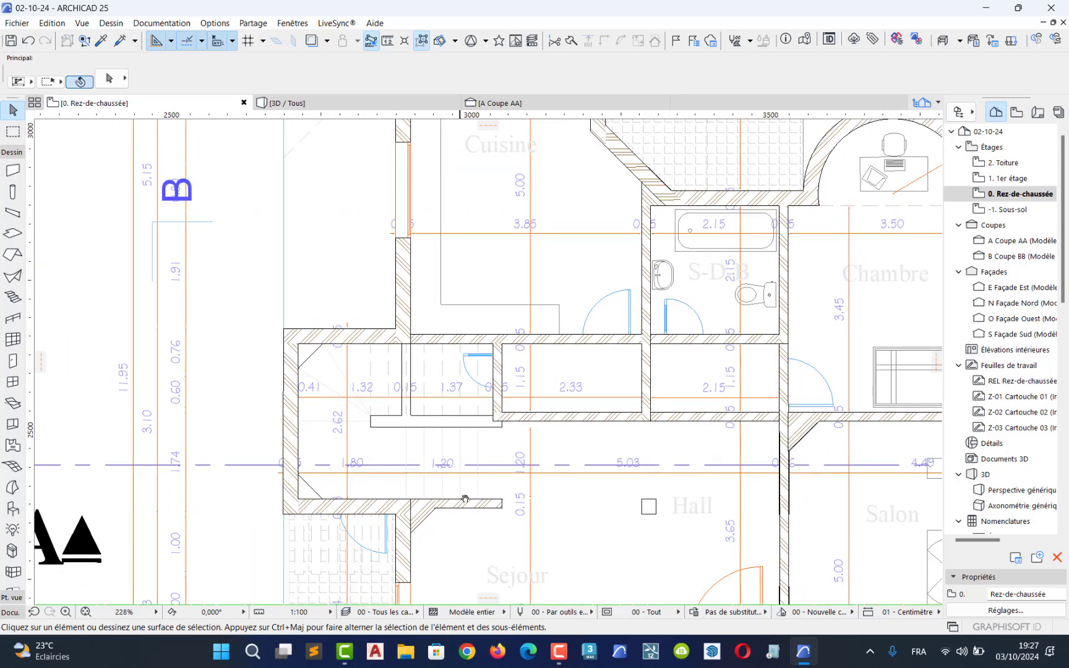
Step: Start a stair using the accepted defaults, placing its first baseline node on the lower wall's inner face at the first tread line
left_click(14, 297)
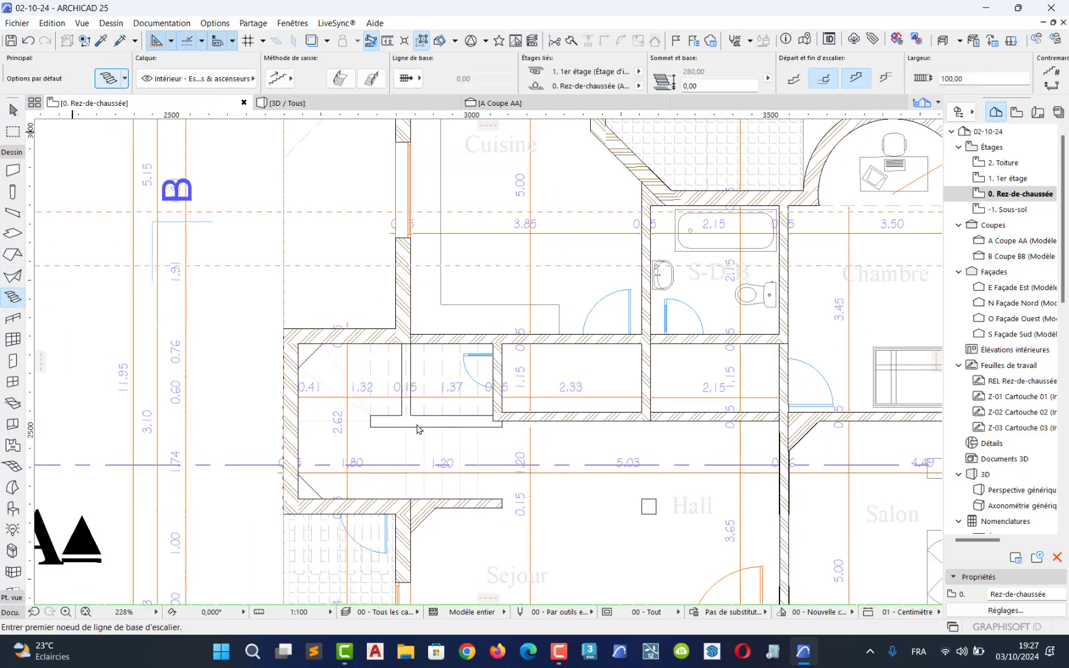
left_click(110, 79)
left_click(558, 603)
scroll(491, 500, "up", 6)
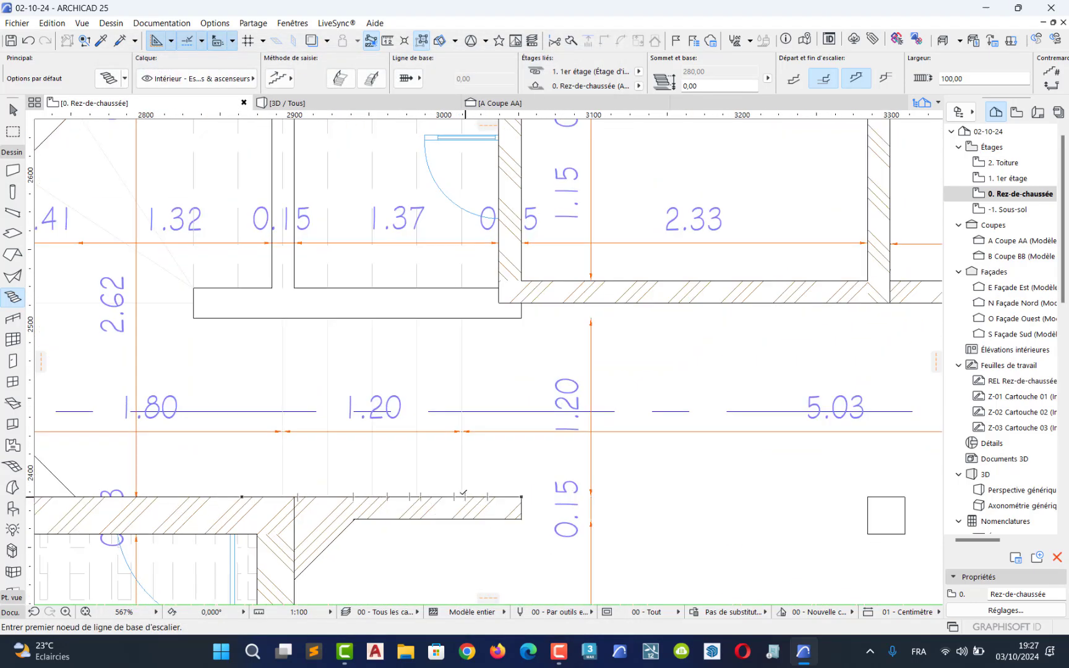
left_click(463, 497)
middle_click_drag(313, 500, 450, 500)
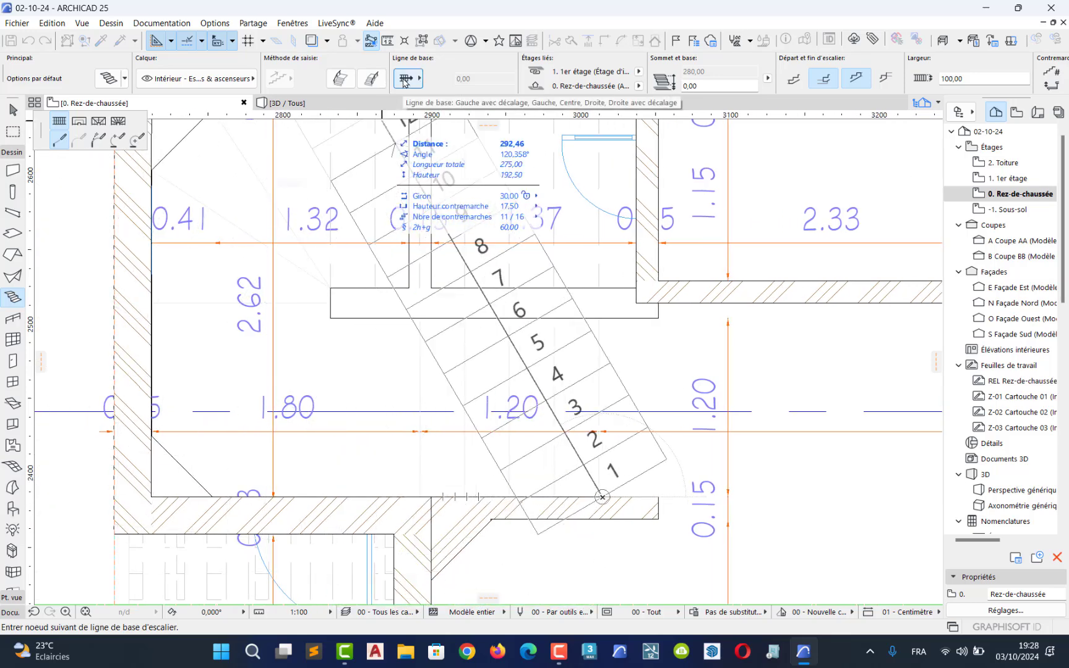
Step: Set the stair's baseline to its left side and enable both input method options
left_click(403, 78)
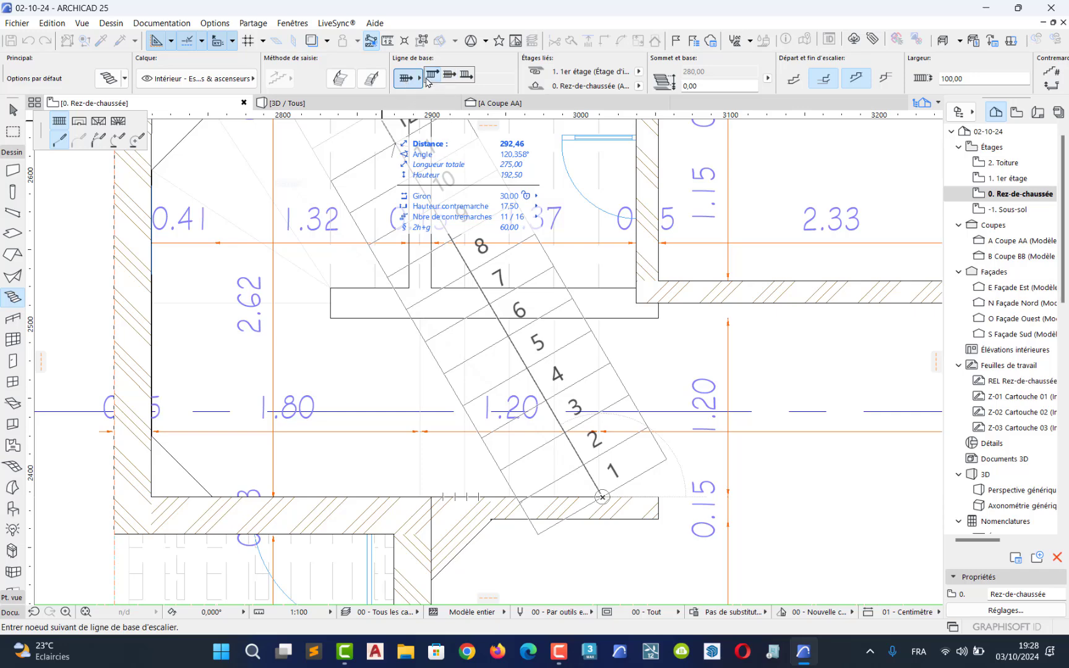
left_click(432, 74)
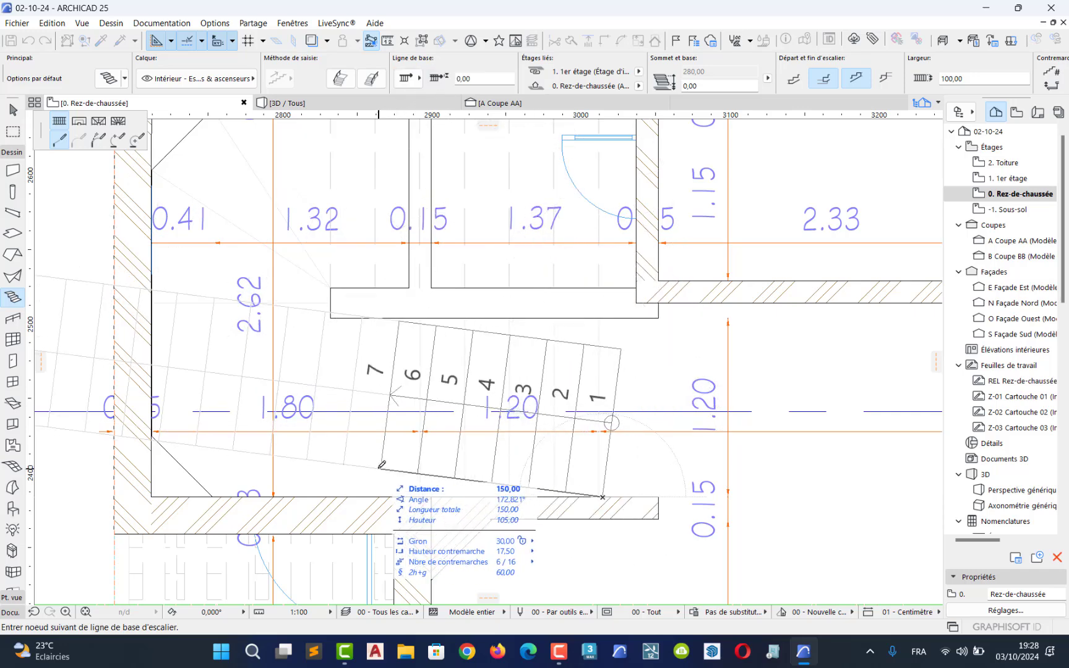
left_click(370, 85)
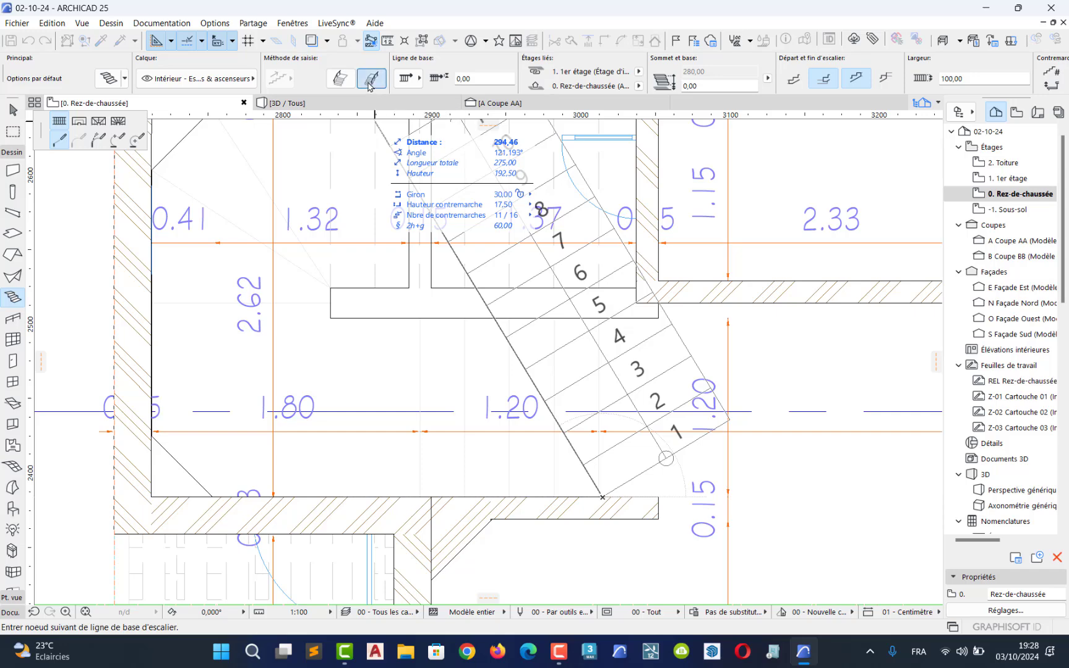
left_click(339, 79)
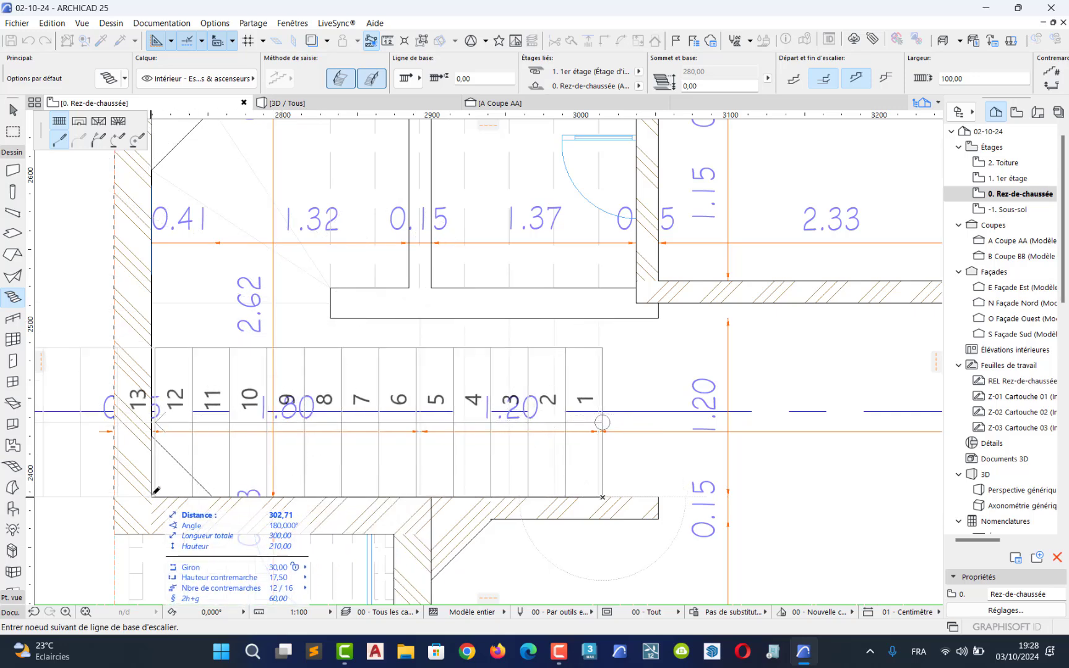
Step: Try to trace the stair's baseline around the stairwell's inner walls, with a landing along the end wall and a final flight along the upper wall
scroll(156, 492, "up", 3)
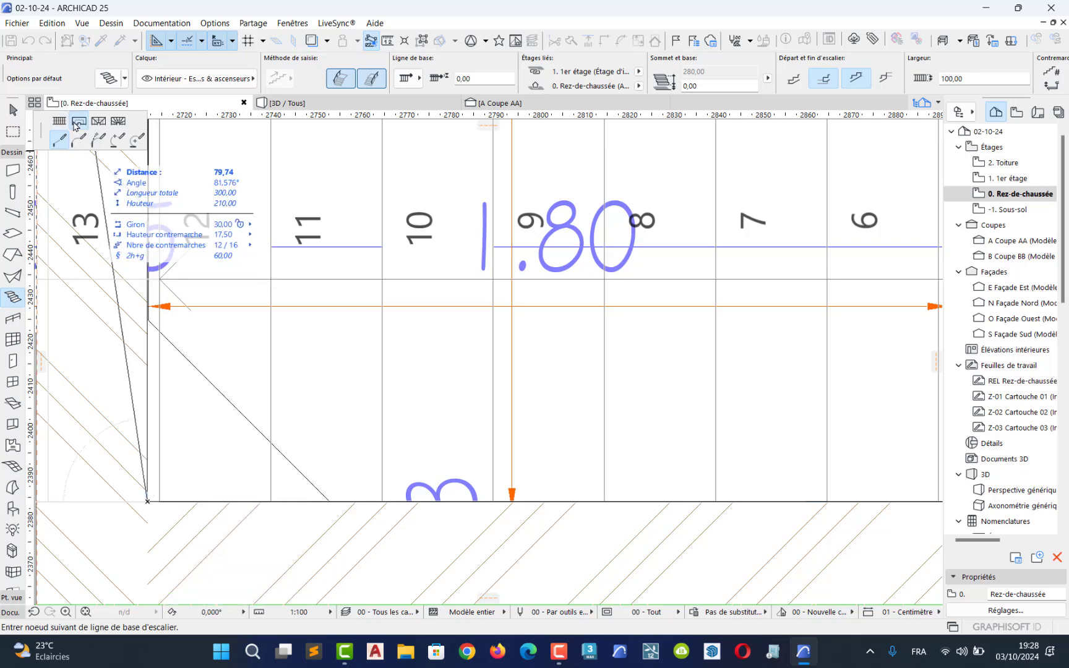
scroll(220, 284, "down", 5)
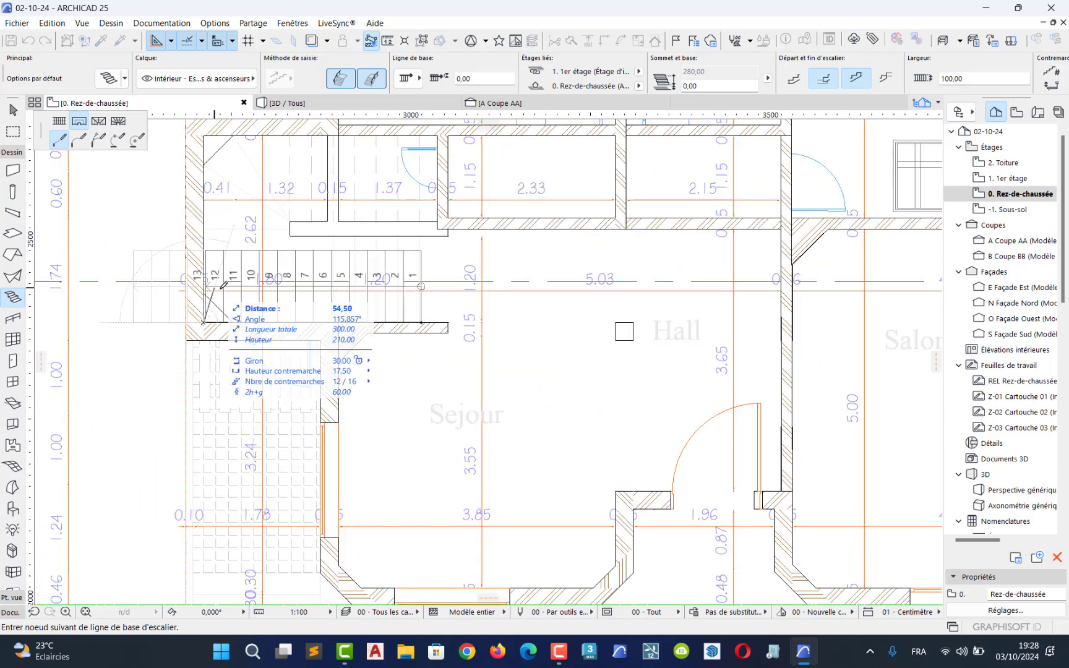
middle_click_drag(225, 293, 265, 406)
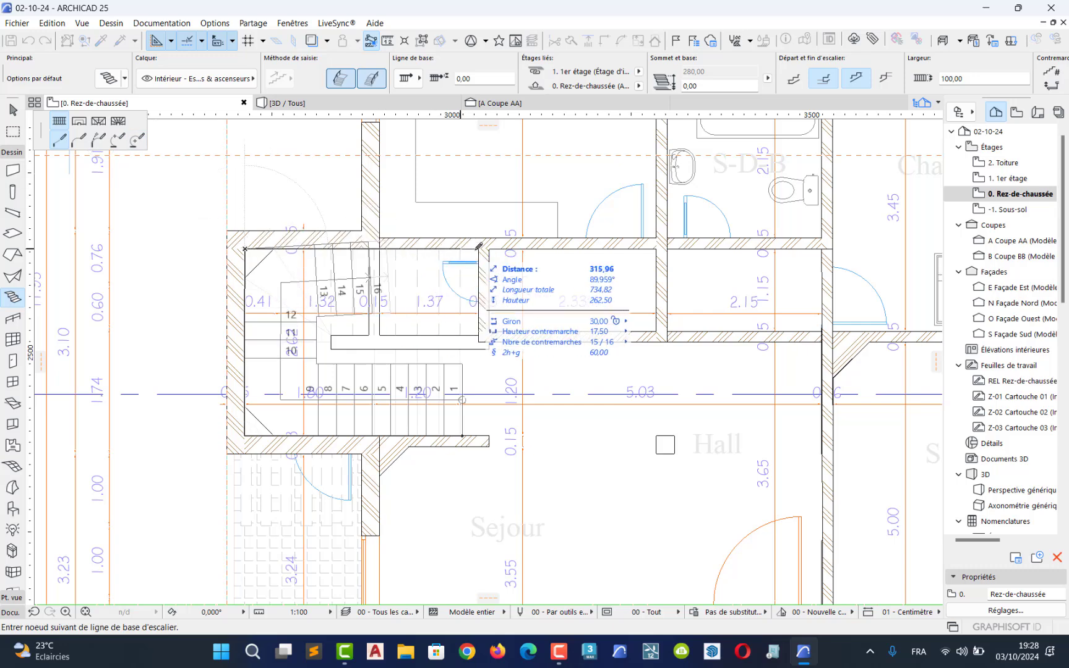
scroll(479, 247, "up", 4)
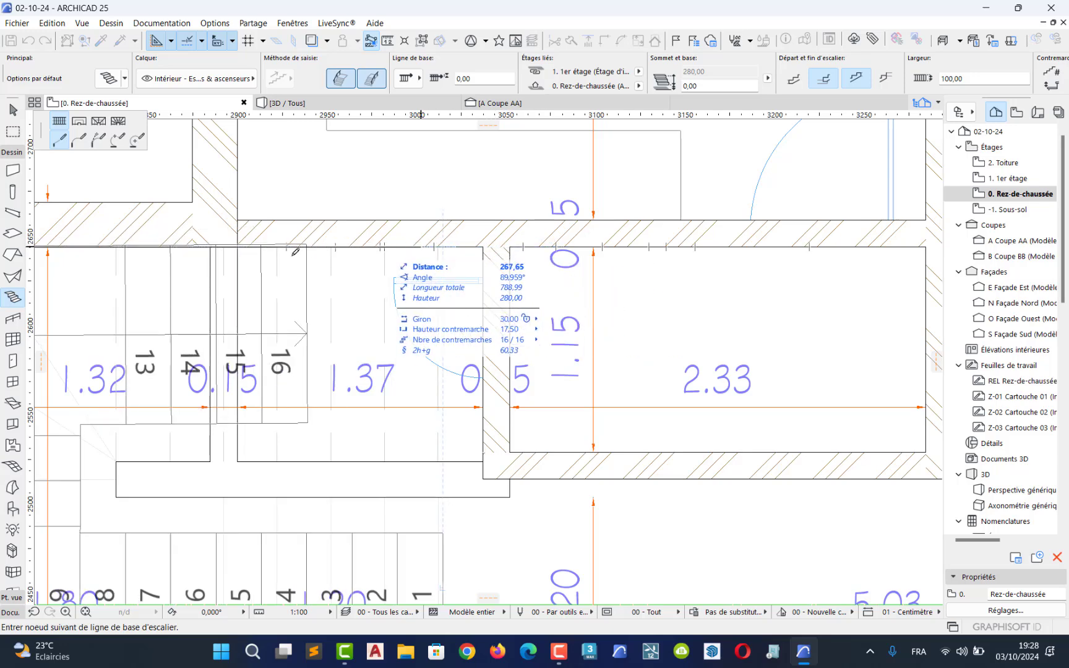
middle_click_drag(280, 263, 604, 308)
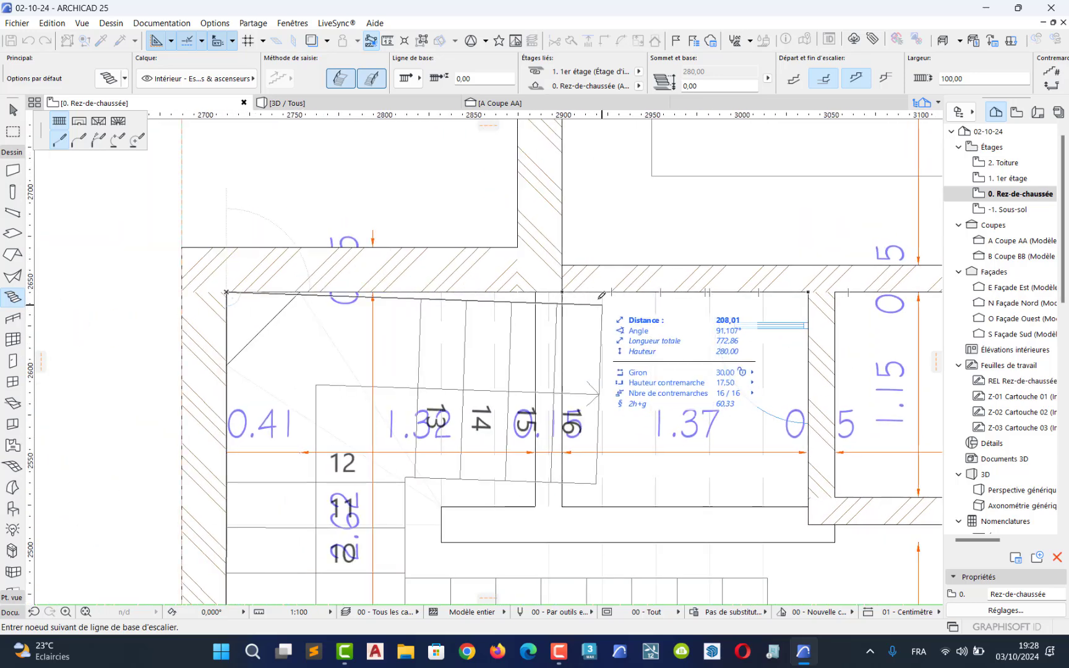
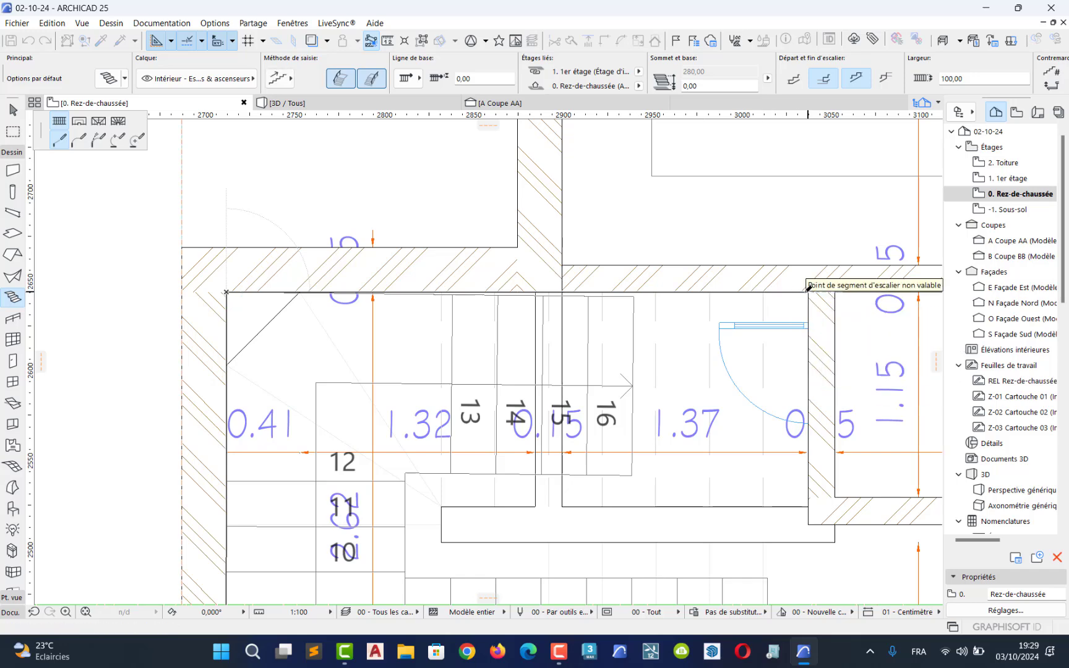
scroll(774, 316, "down", 5)
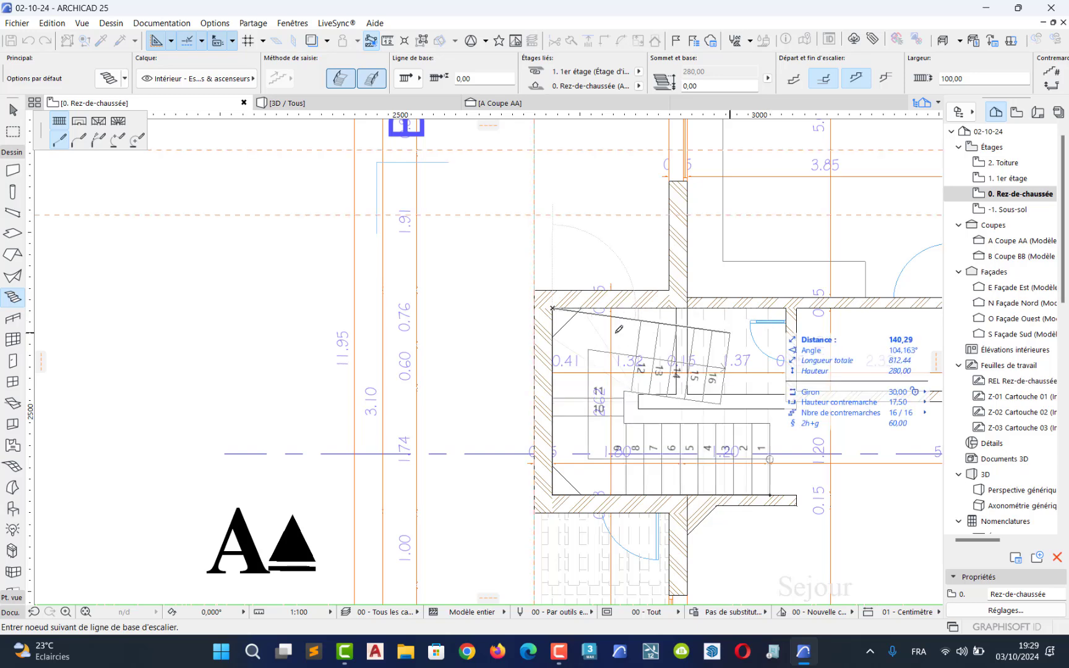
middle_click_drag(751, 331, 421, 334)
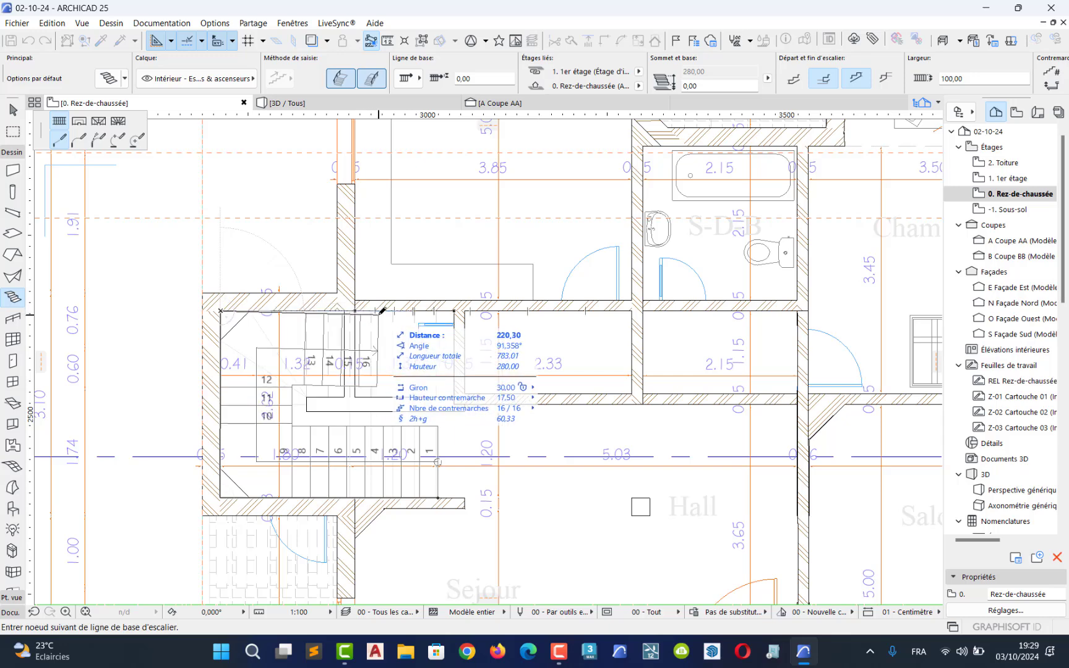
Step: Retry the landing segment up to the stairwell's upper corner with a flight after it, and abandon the stair
key("BackSpace")
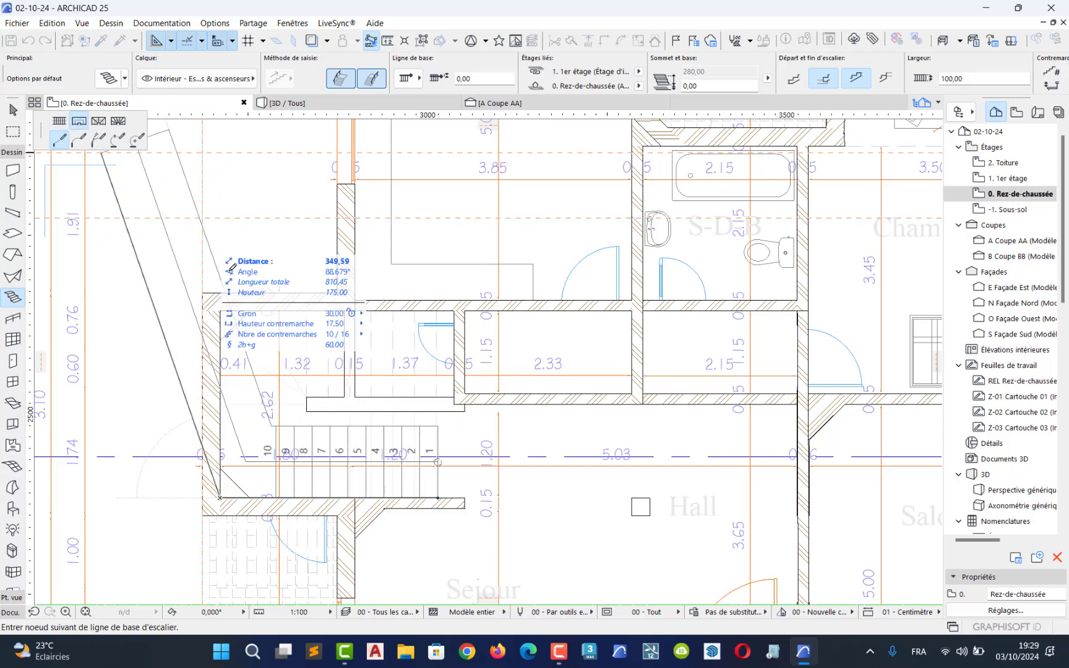
left_click(220, 310)
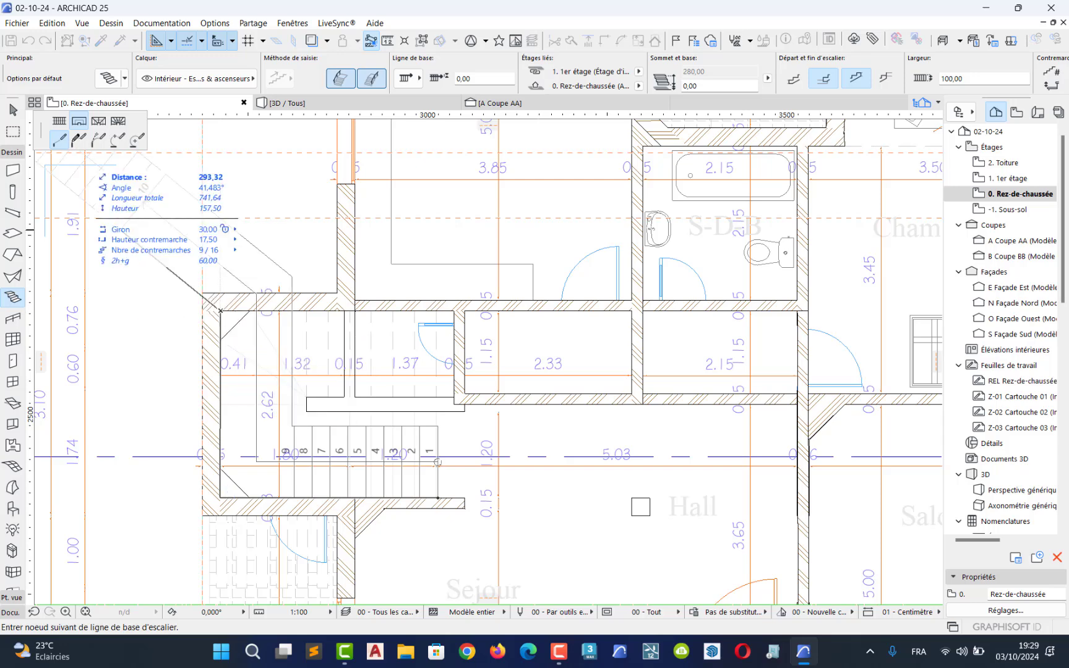
left_click(59, 121)
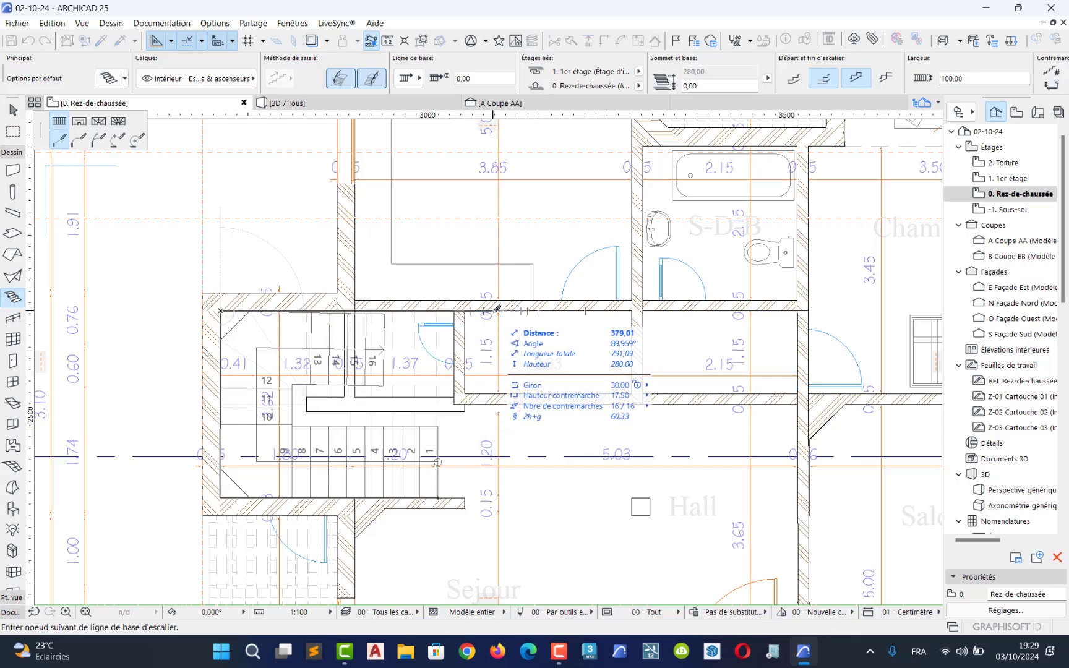
key("Escape")
key("Escape")
scroll(413, 499, "up", 4)
left_click(559, 653)
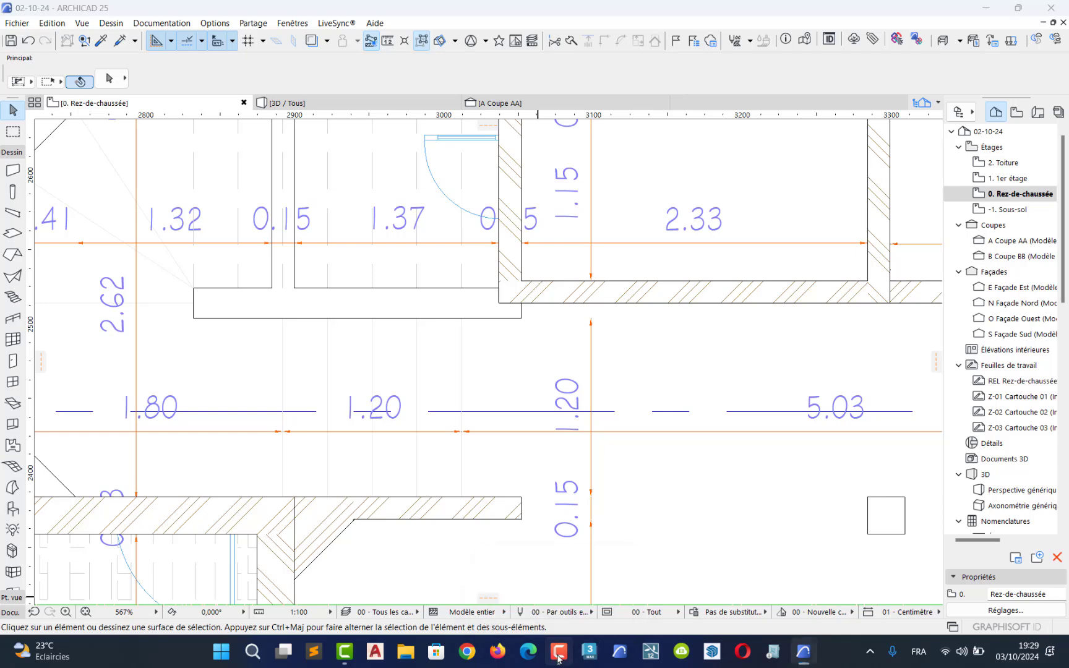
left_click(1003, 593)
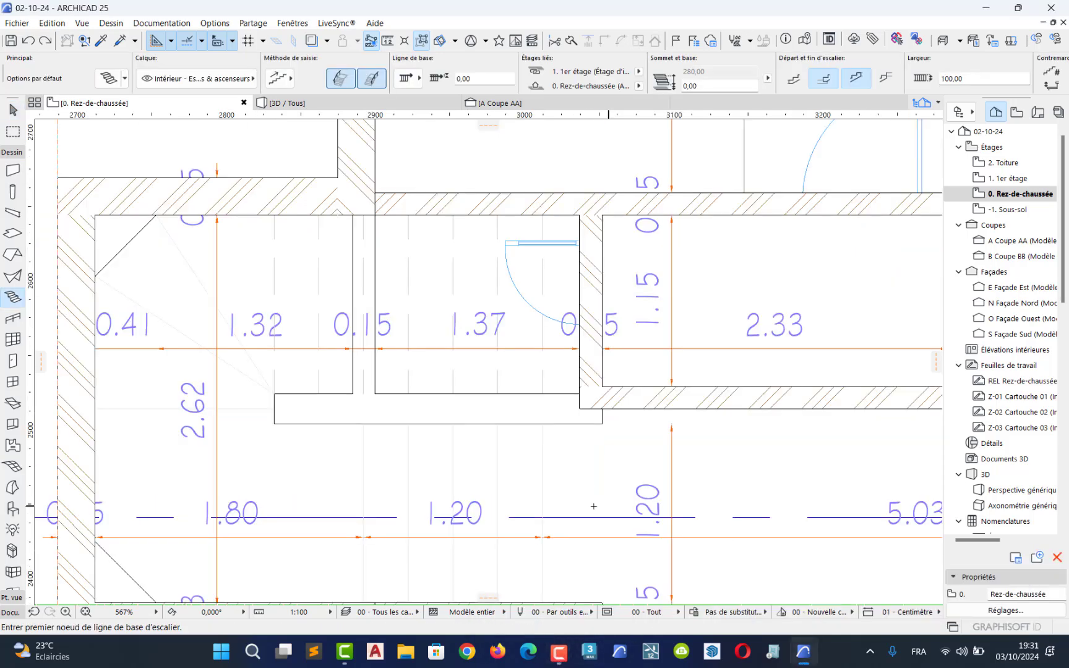
Step: Draw the stair along the stairwell's inner faces: a flight on the lower wall, a landing on the end wall, and a flight on the upper wall
scroll(584, 412, "down", 5)
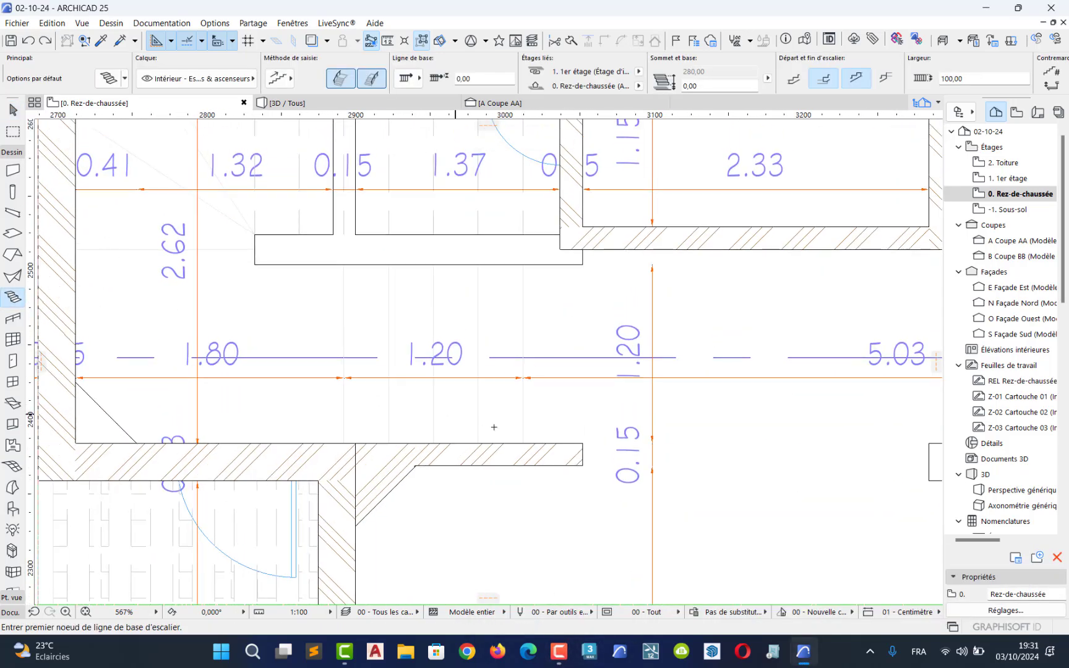
left_click(581, 443)
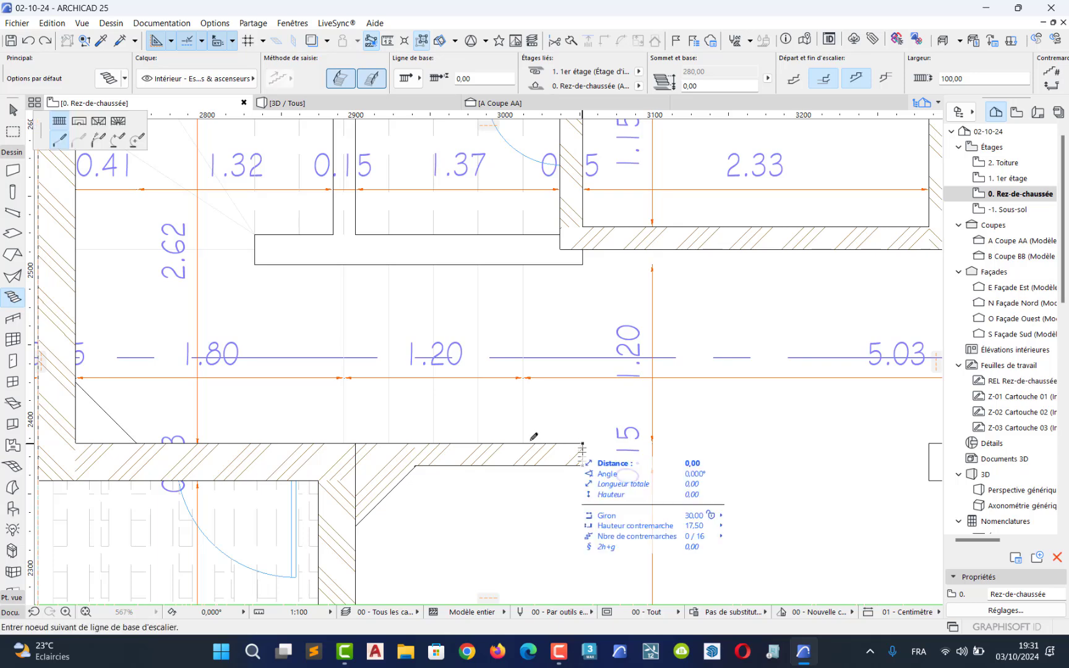
left_click(76, 442)
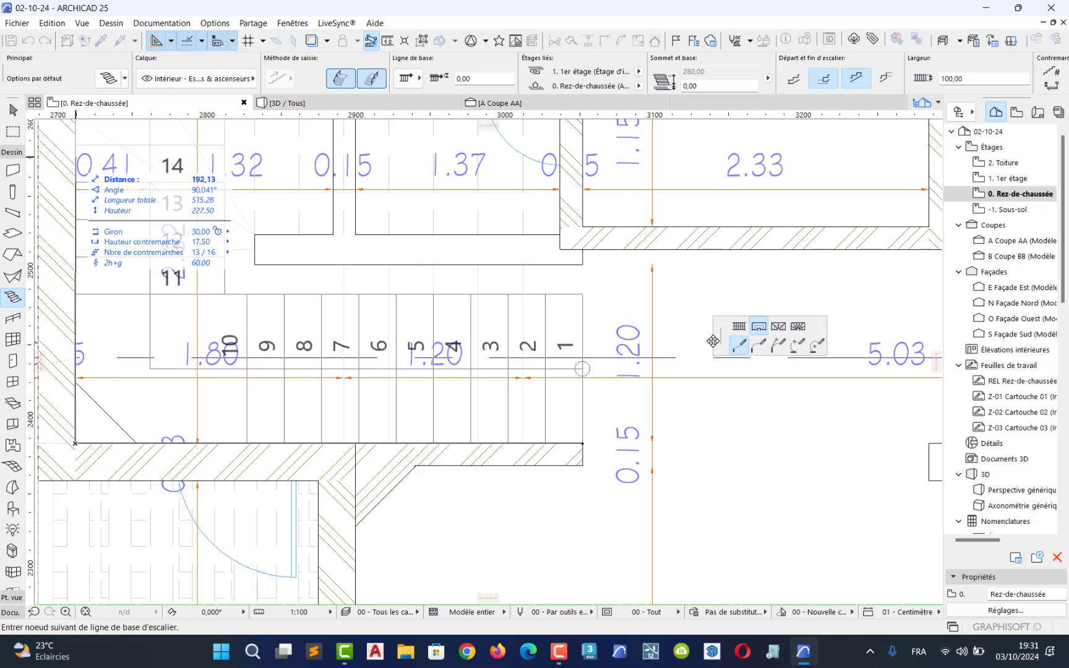
middle_click_drag(147, 188, 236, 364)
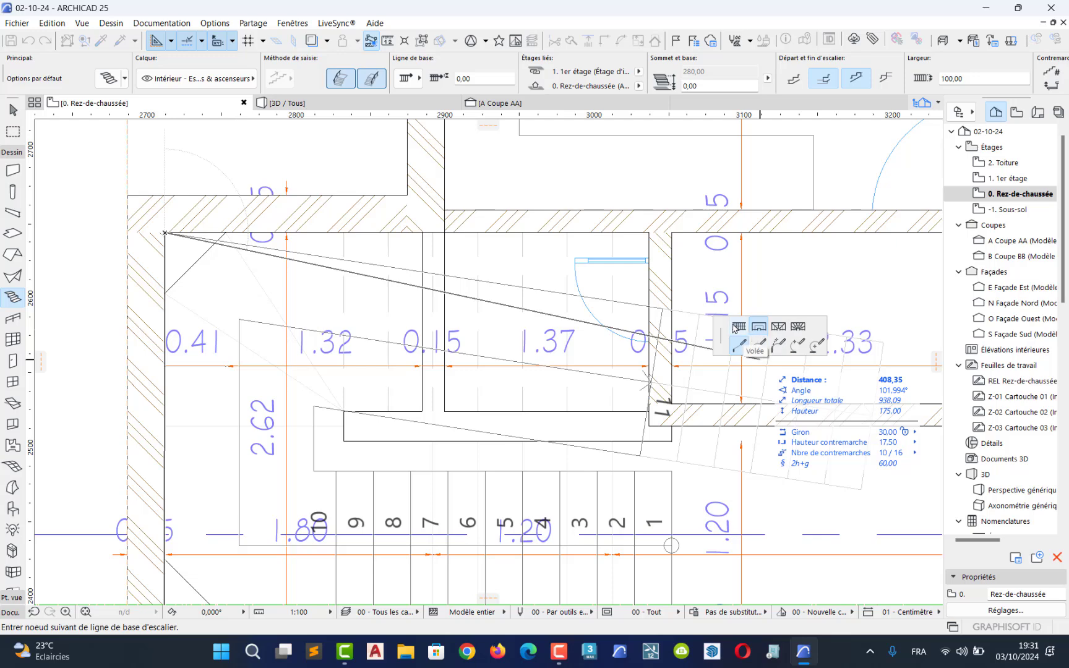
left_click(735, 328)
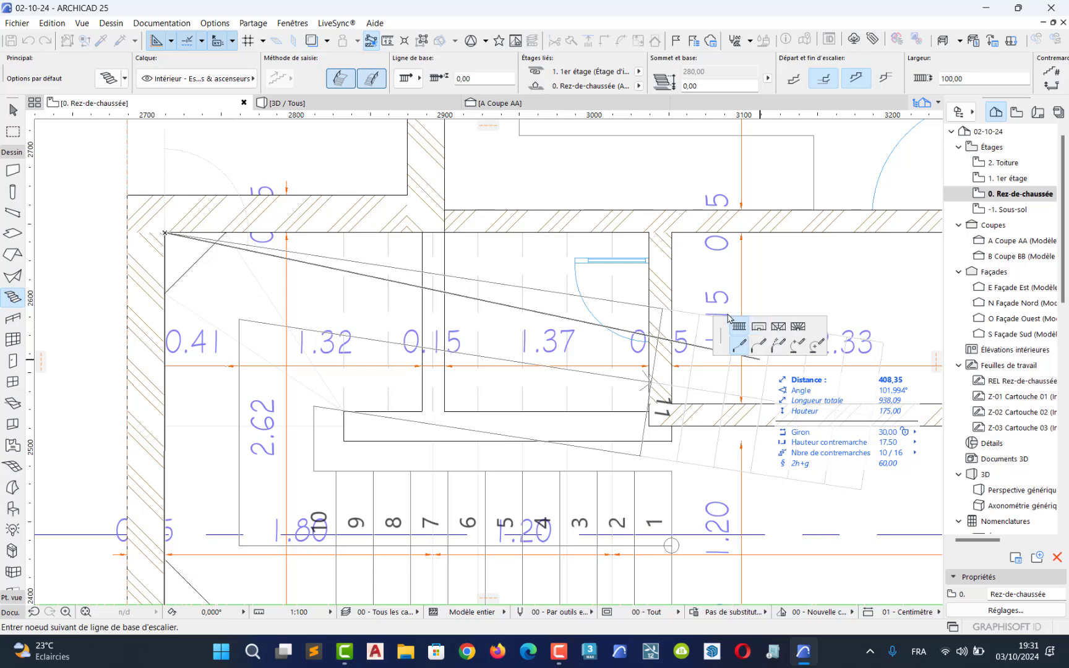
double_click(741, 232)
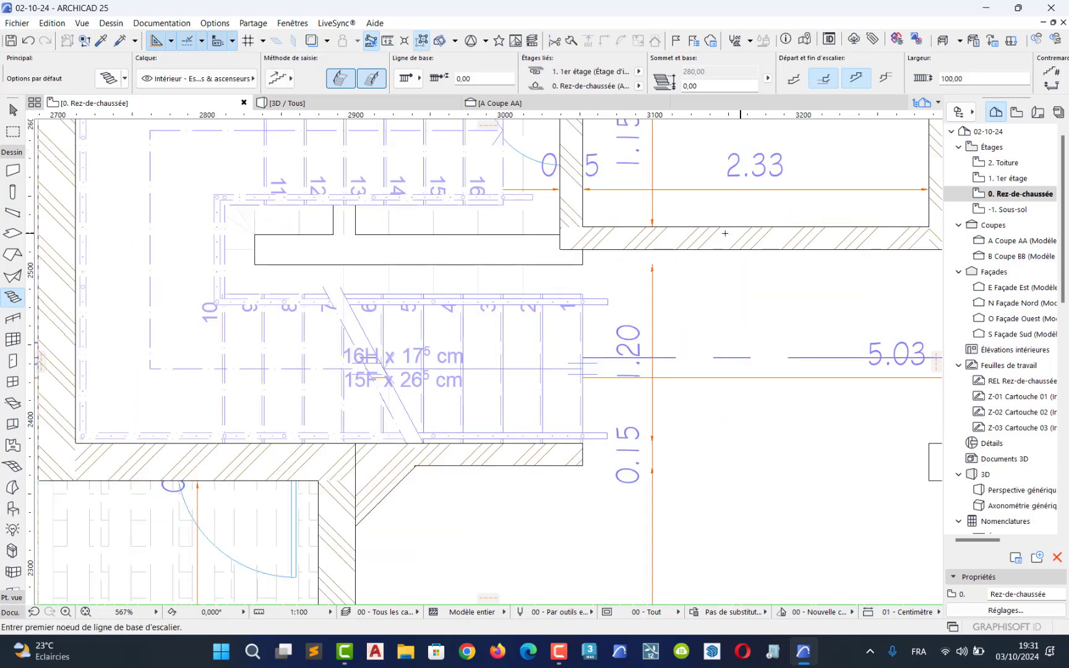
middle_click_drag(527, 261, 644, 372)
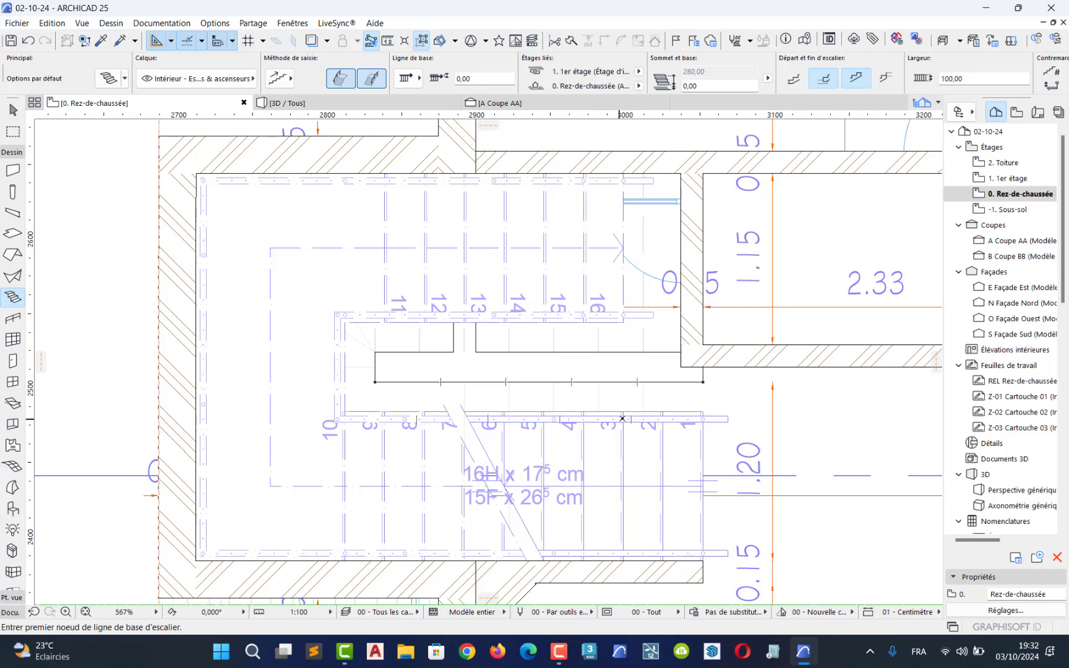
Step: Switch to the 3D view, examine the new stair in the stairwell up close, and select it
key("F3")
middle_click(622, 421)
middle_click(623, 421)
middle_click_drag(336, 347, 424, 380)
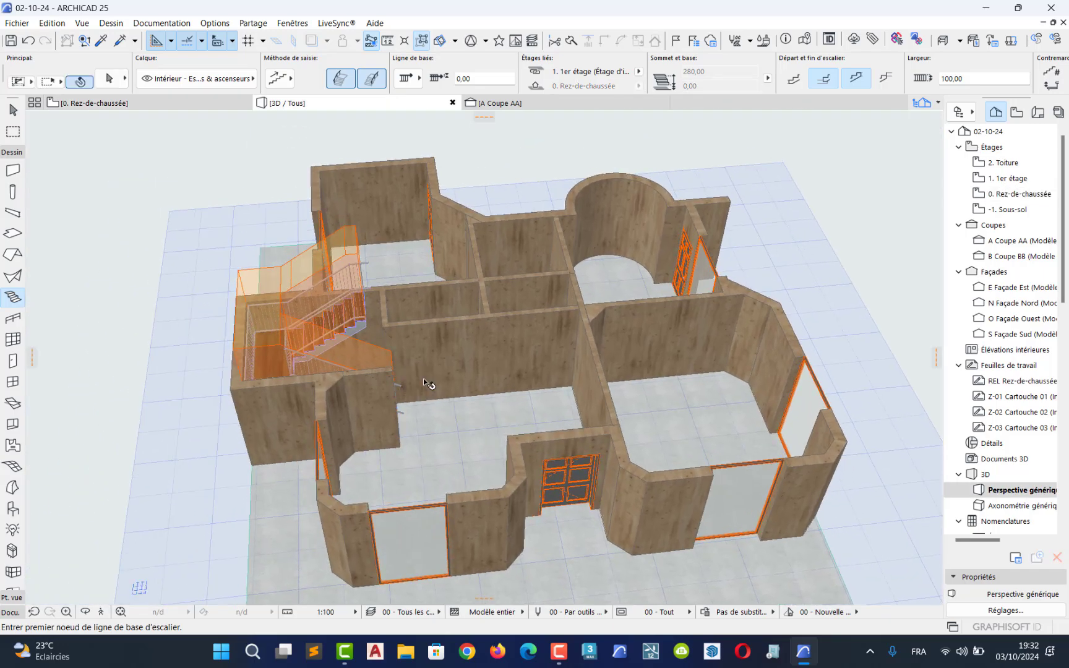
scroll(336, 280, "up", 6)
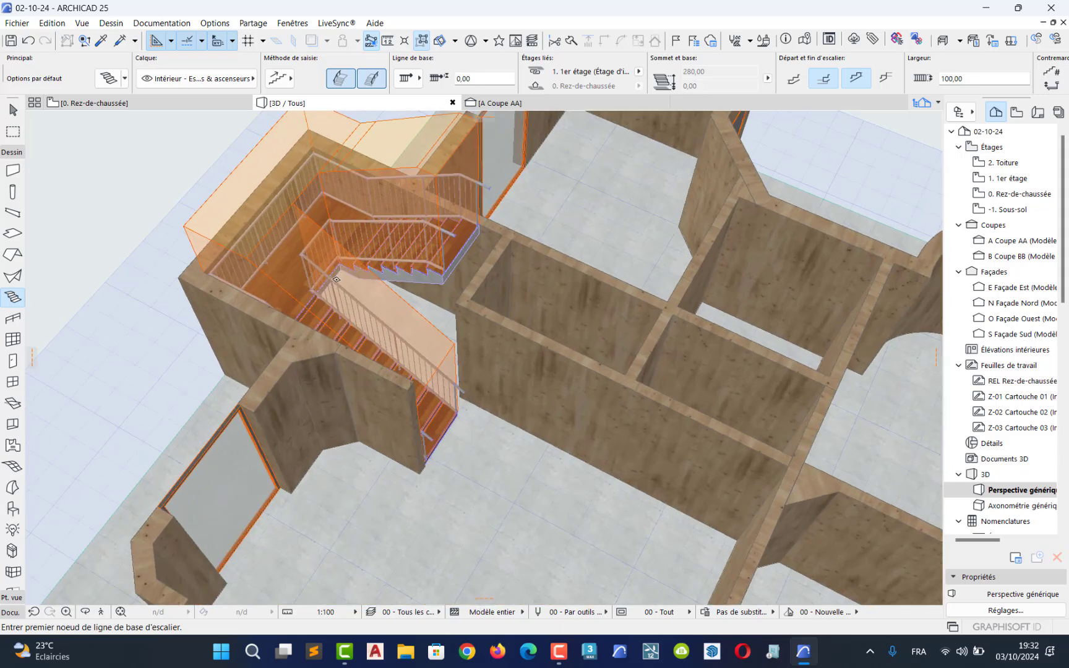
scroll(336, 279, "up", 2)
key("o")
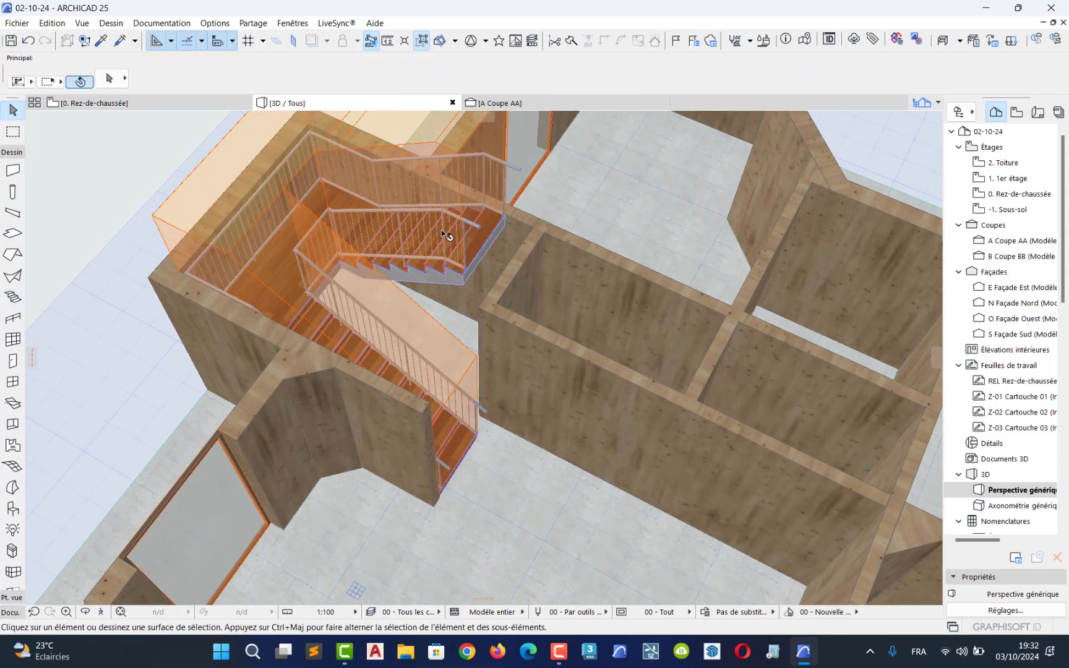
left_click(444, 206)
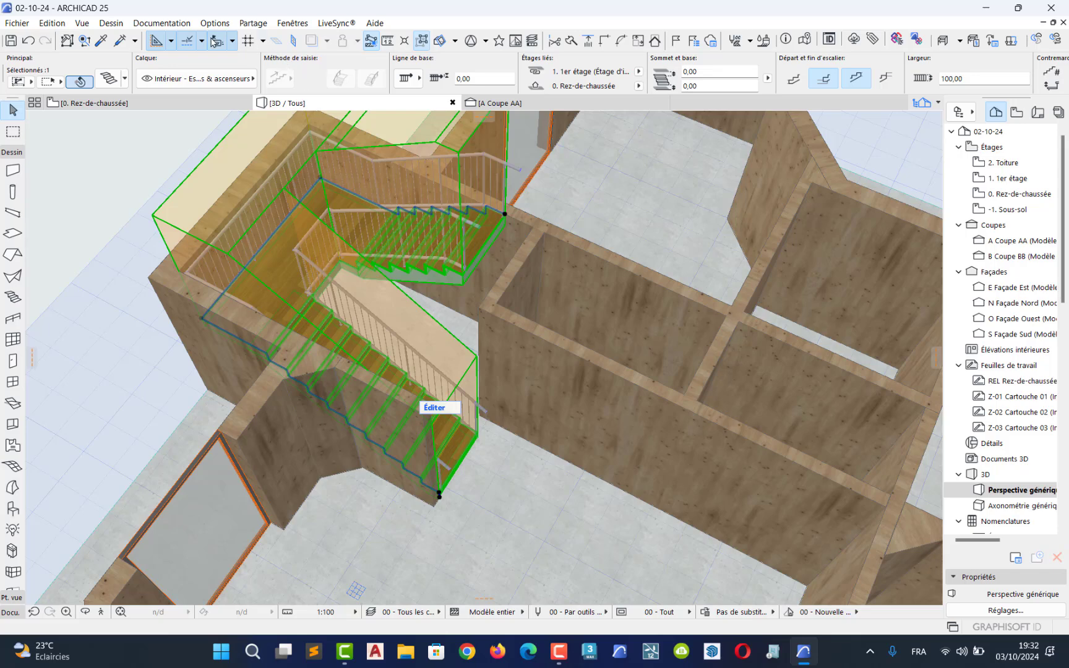
Step: Turn off the stair headroom display (Echappée) in the model view options for 00 - Tout, and deselect the stair
left_click(162, 23)
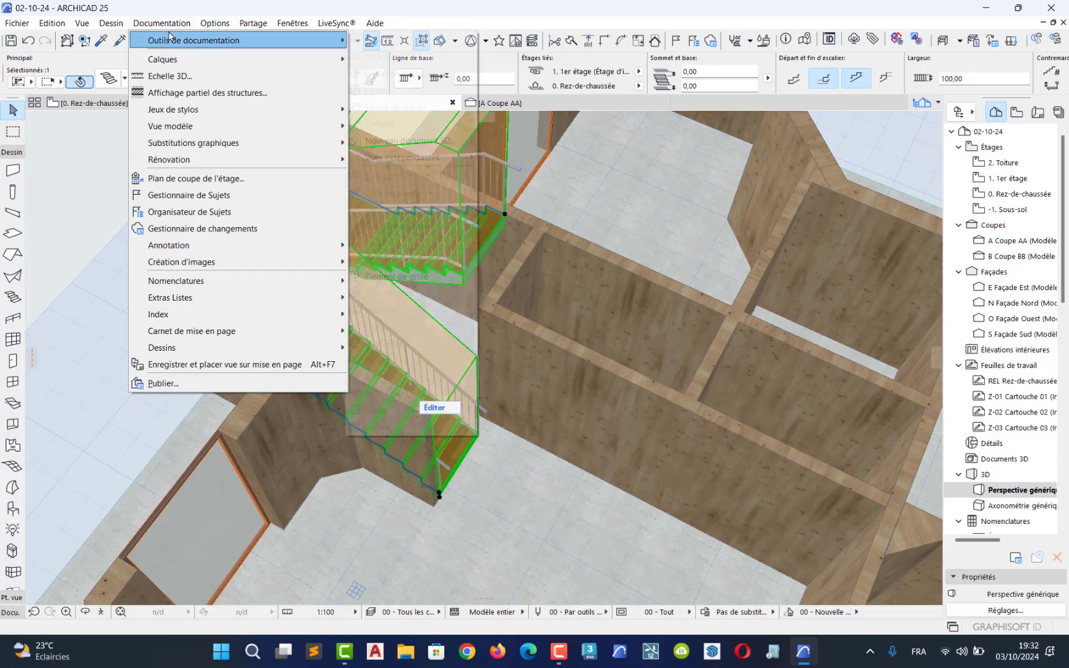
mouse_move(253, 126)
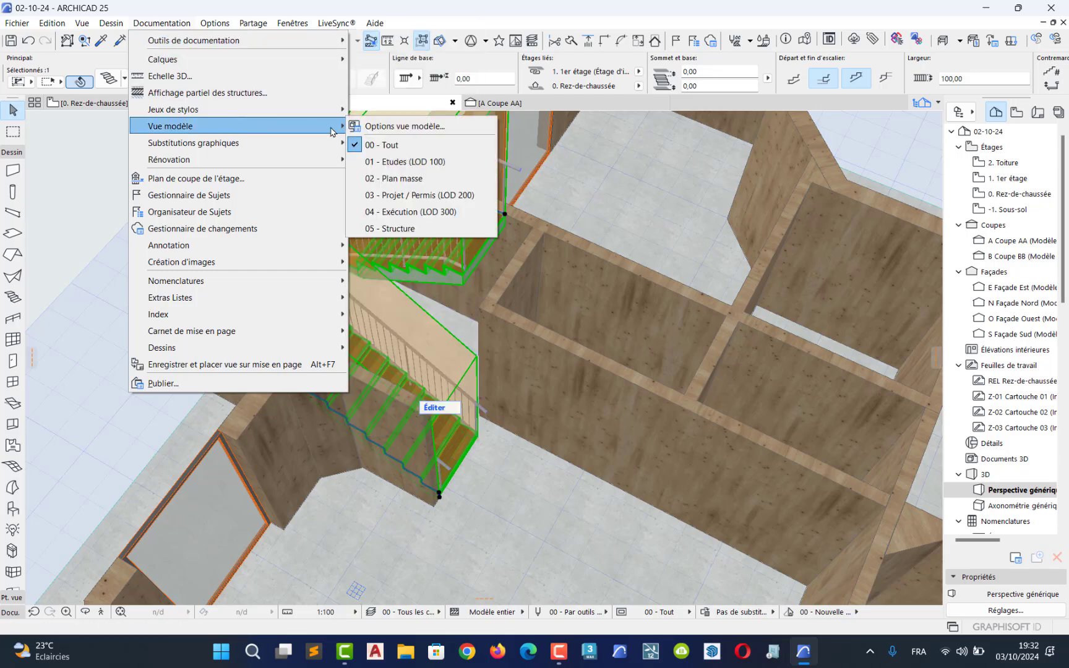
left_click(413, 127)
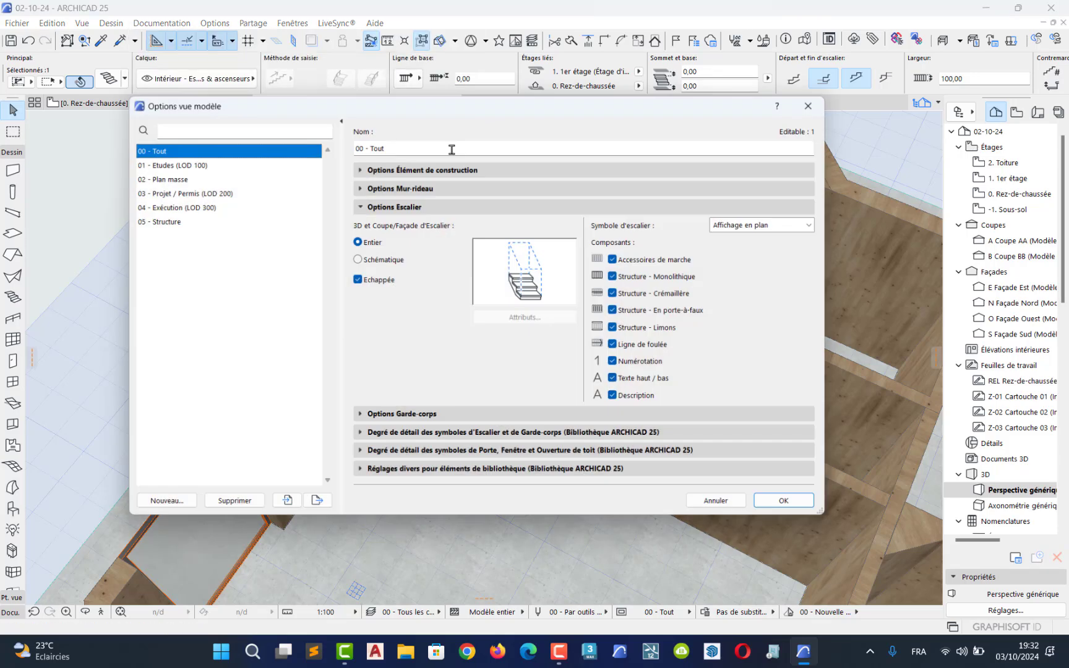
left_click(356, 280)
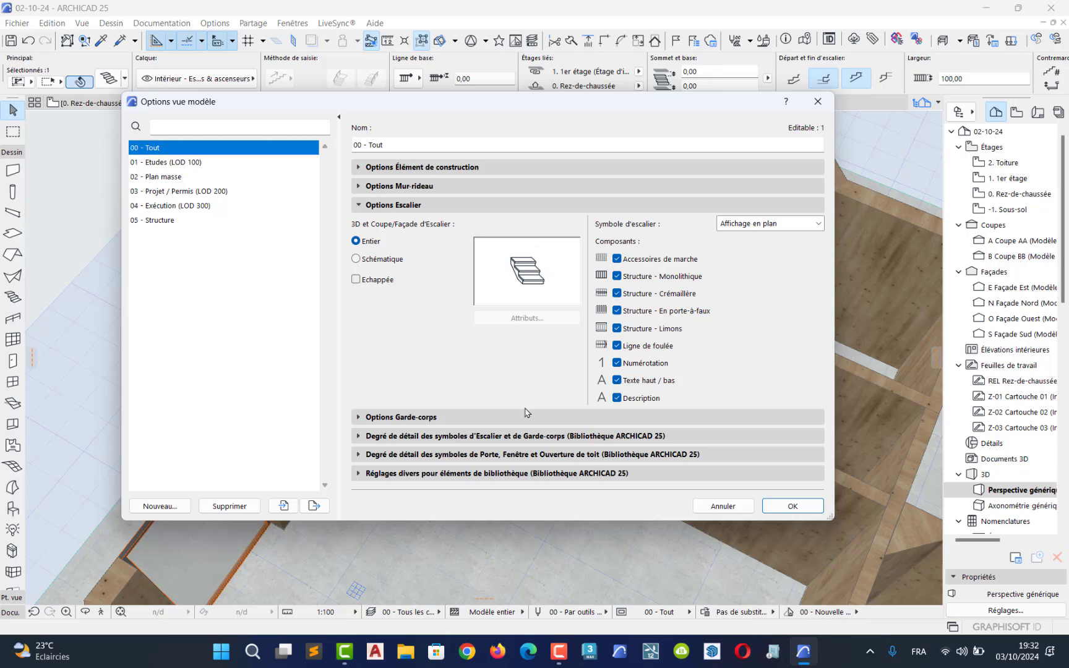
left_click(792, 506)
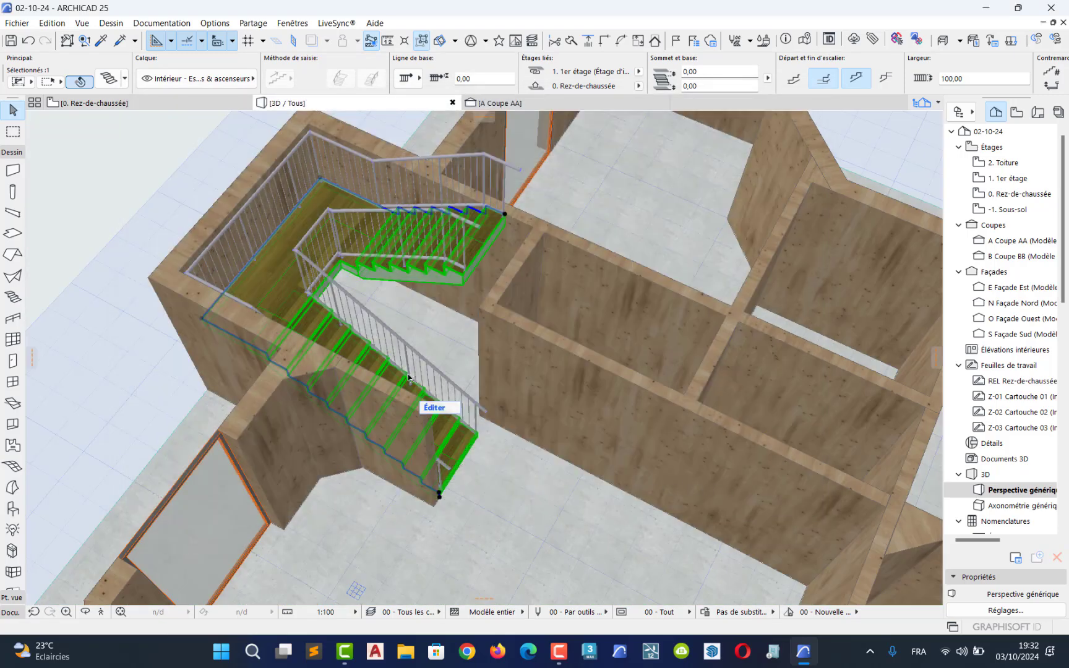
key("Escape")
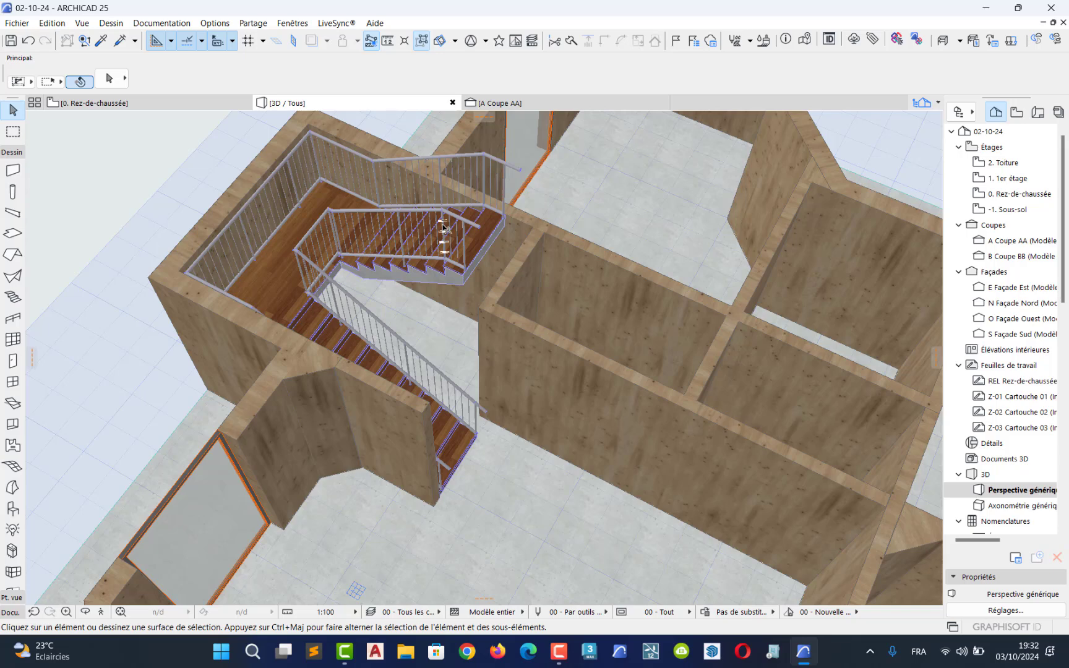
Step: Delete the stair railing that runs along the stairwell walls
left_click(443, 228)
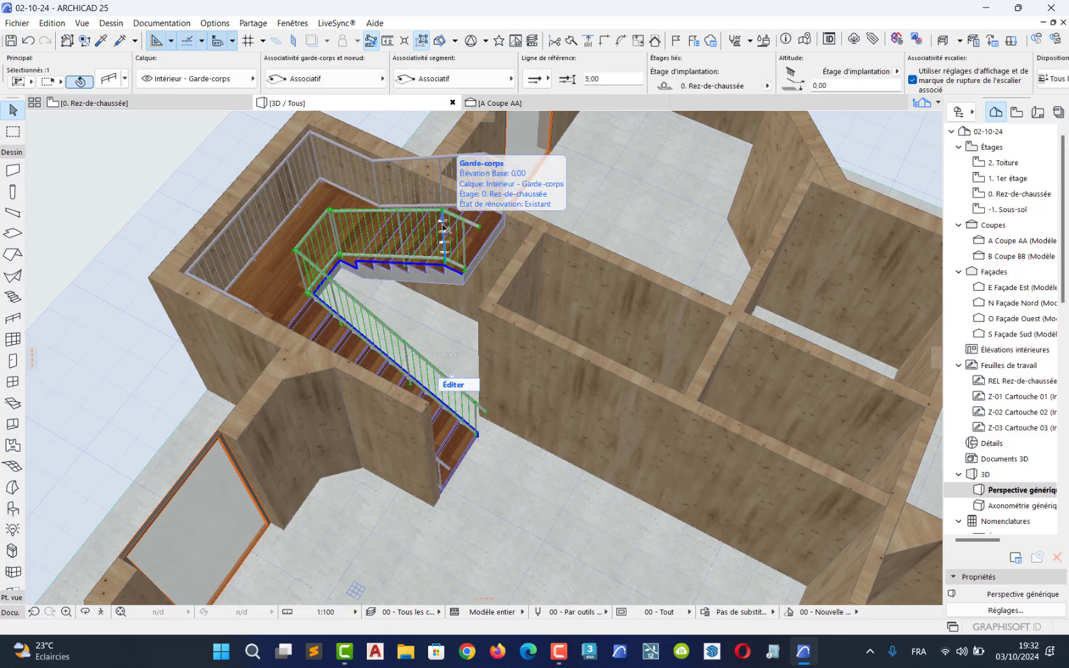
key("Escape")
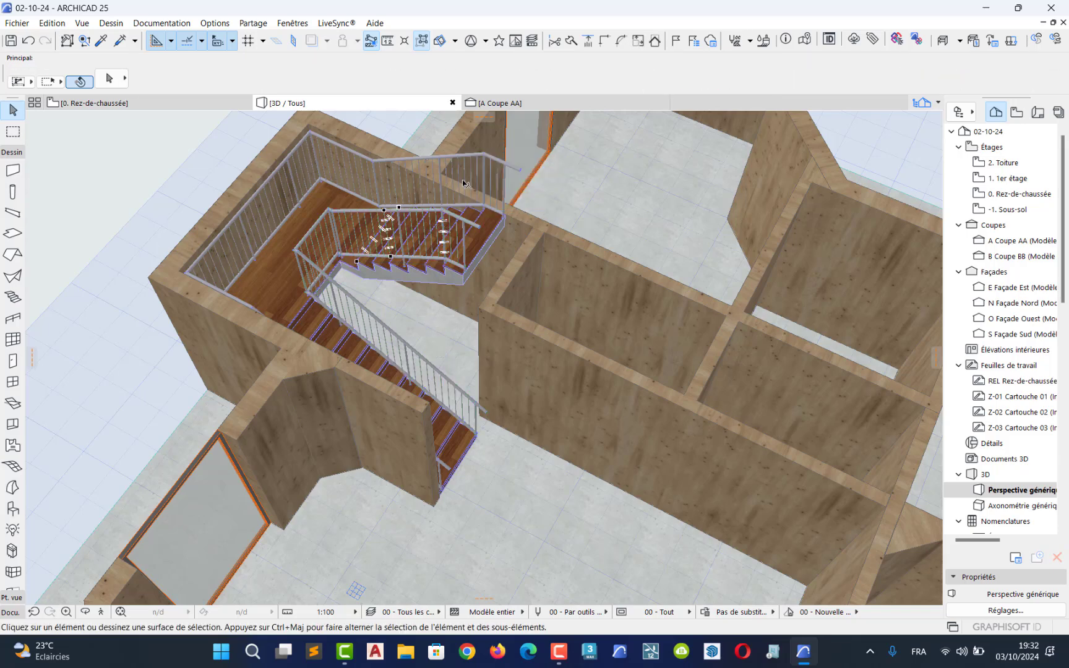
left_click(496, 162)
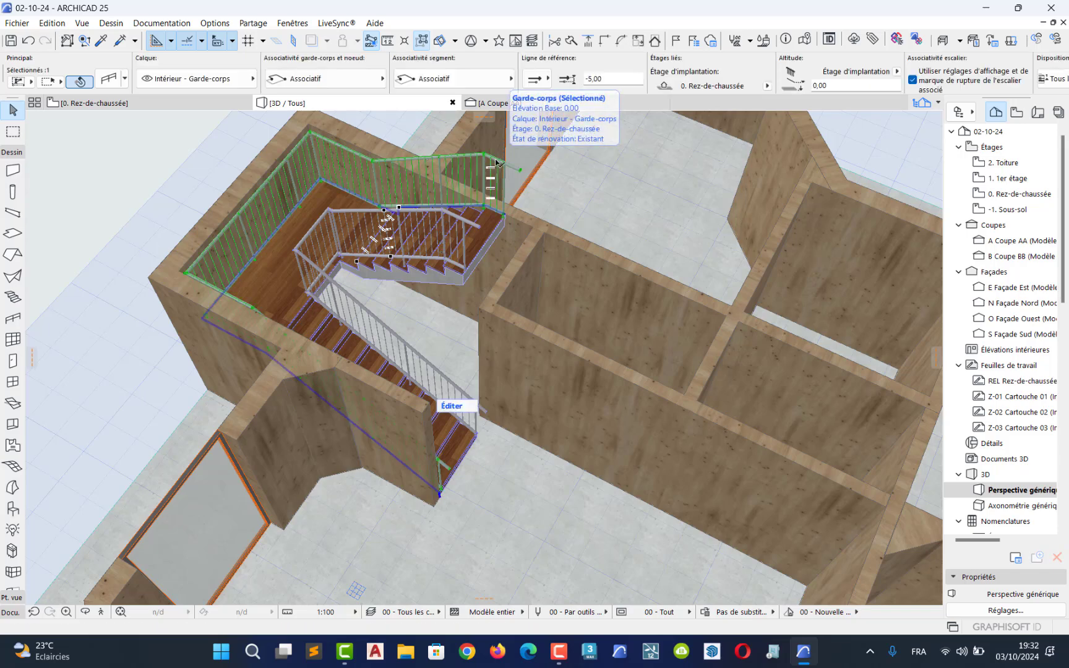
key("Delete")
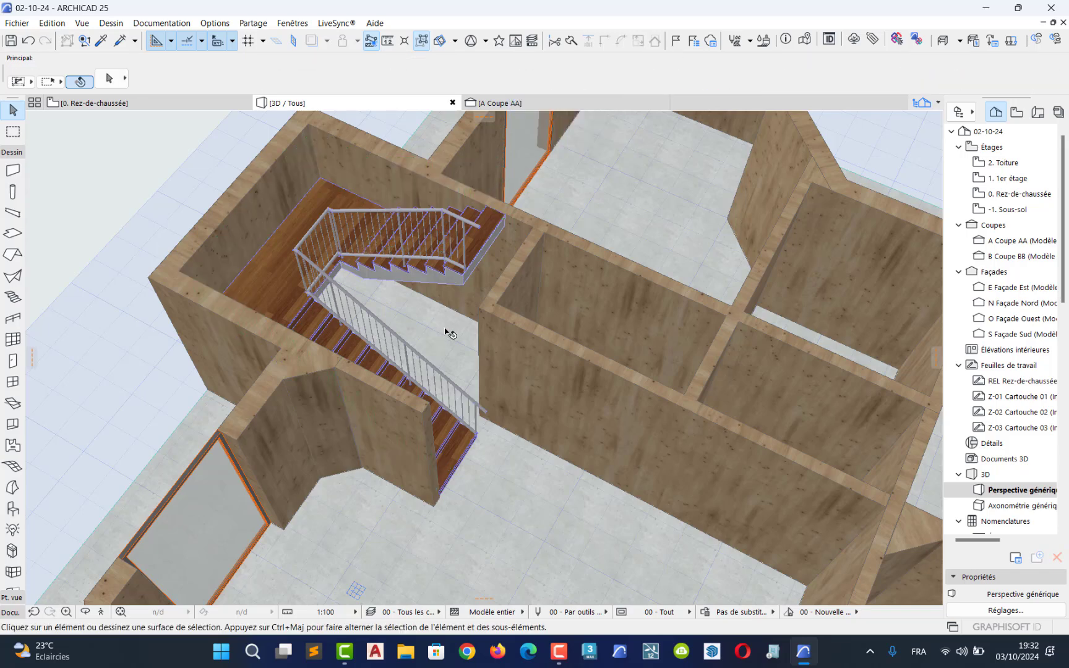
Step: Remove the balusters from the segment pattern in the inner stair railing's settings
scroll(450, 333, "up", 3)
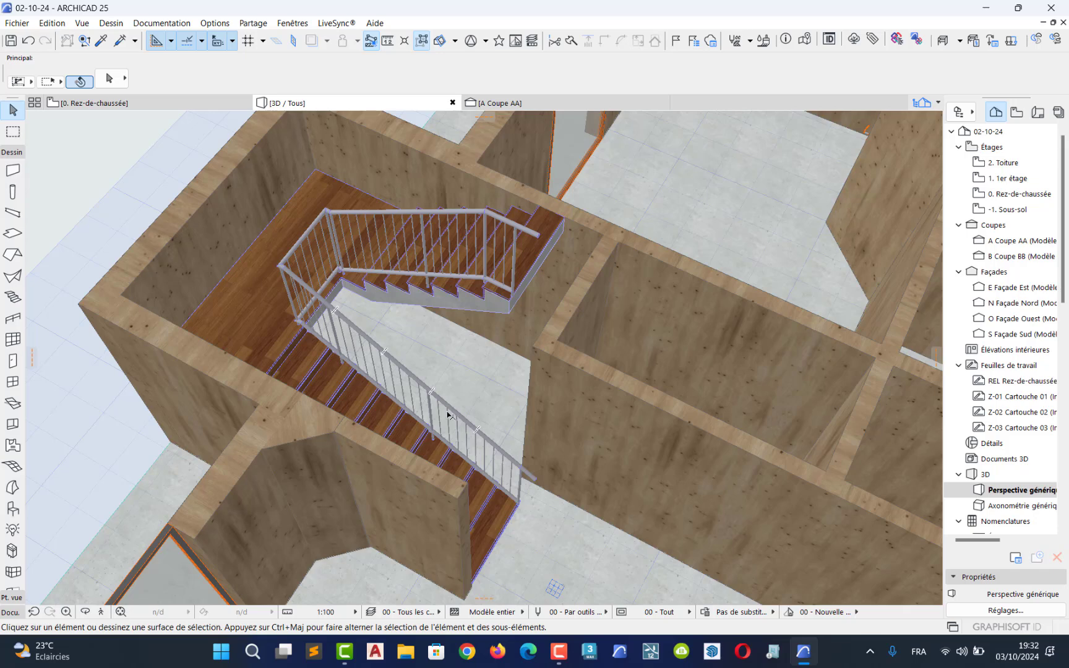
left_click(448, 414)
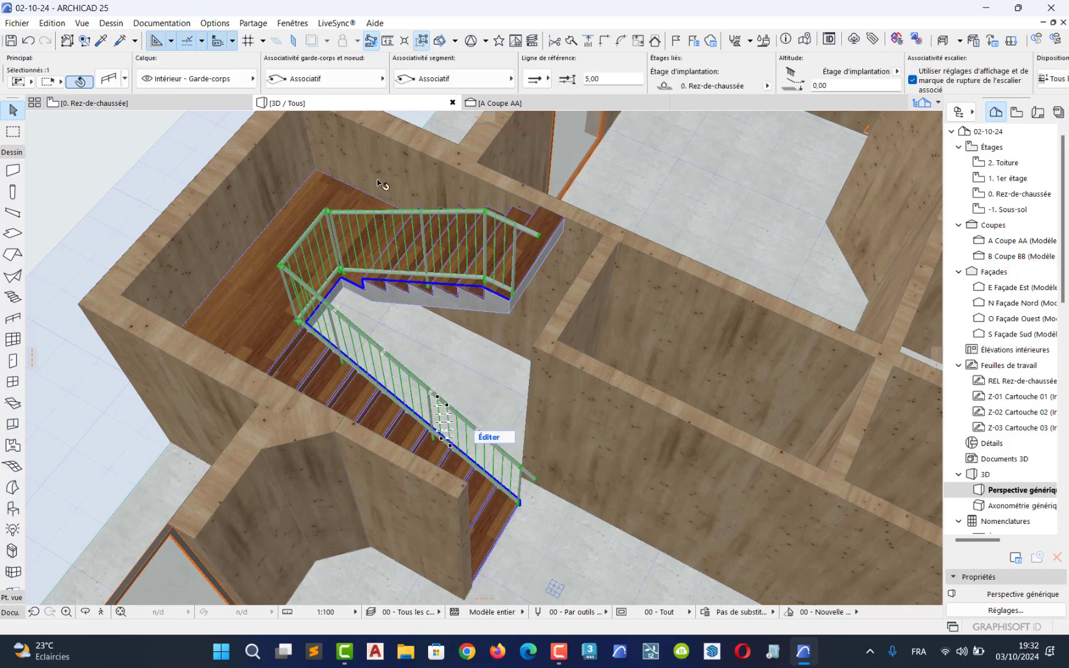
left_click(113, 79)
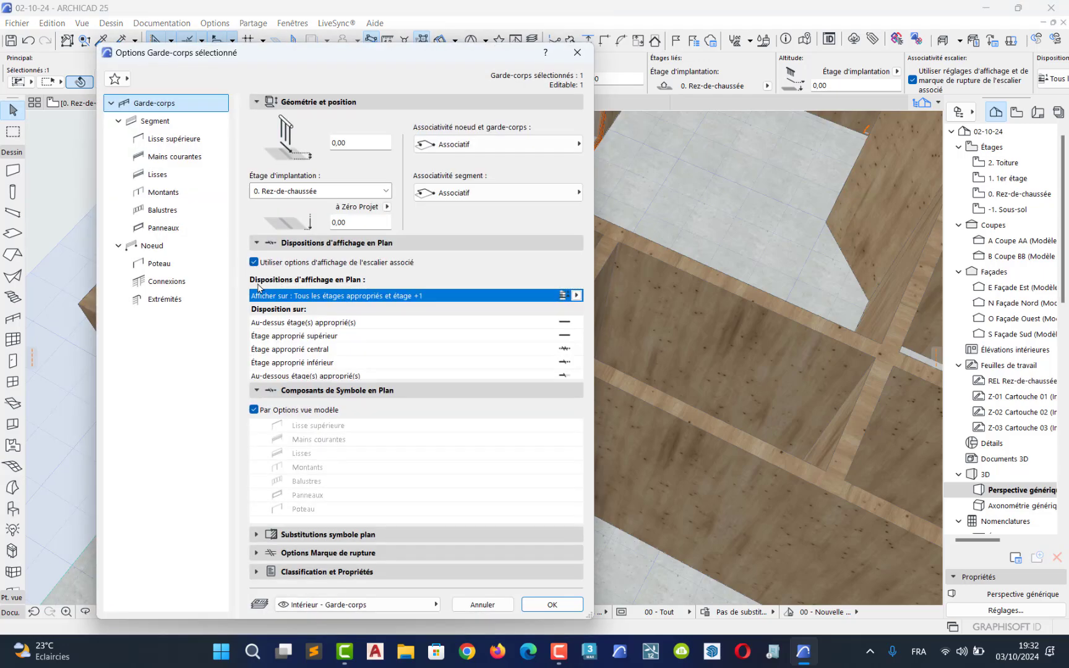
left_click_drag(292, 52, 534, 74)
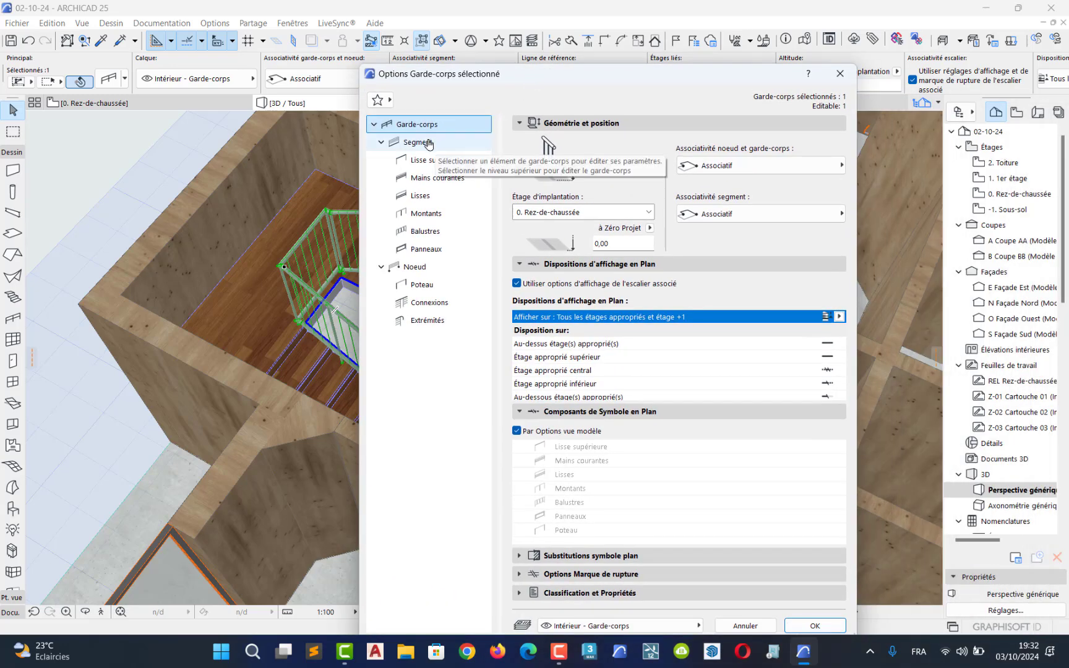
left_click(450, 232)
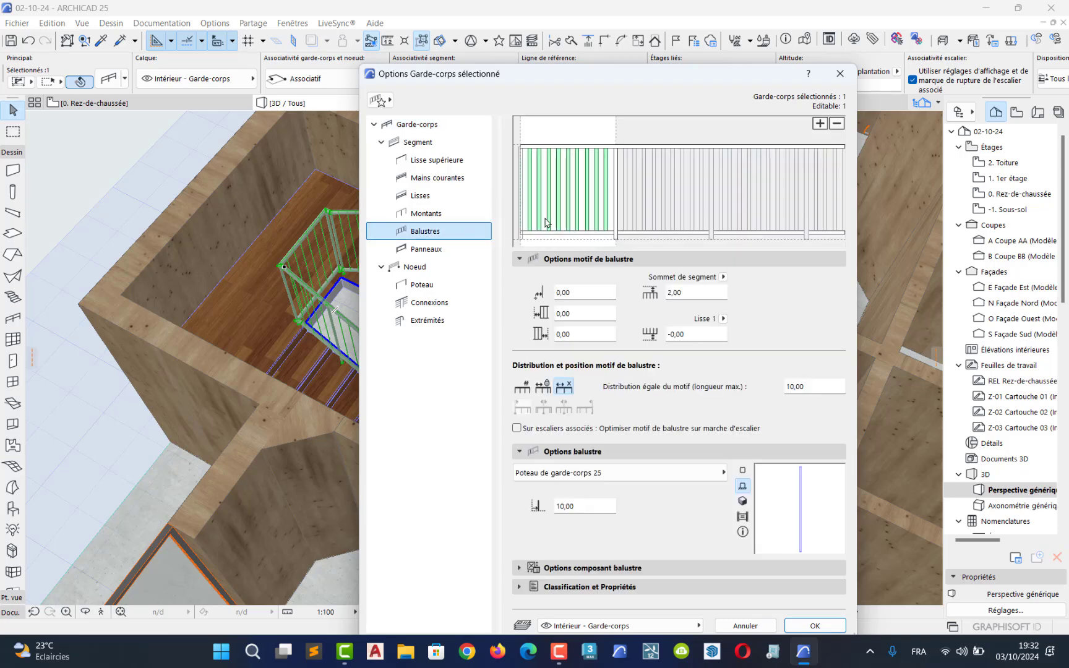
left_click(836, 126)
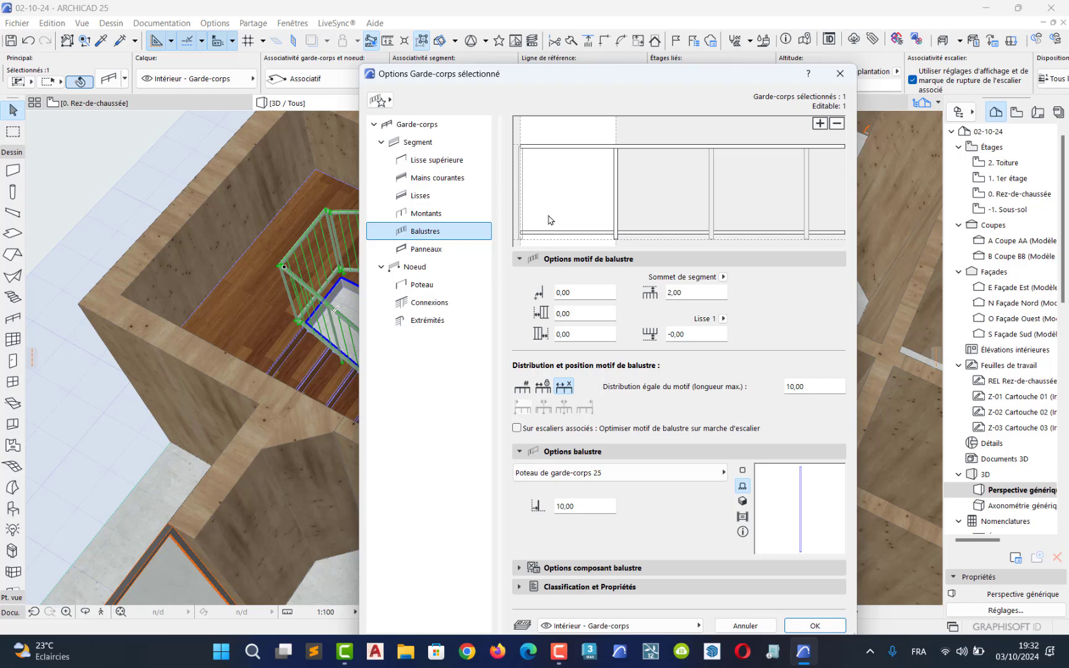
Step: Add a Panneau de garde-corps 25 panel to the inner railing's segment pattern and apply the railing settings
left_click(445, 248)
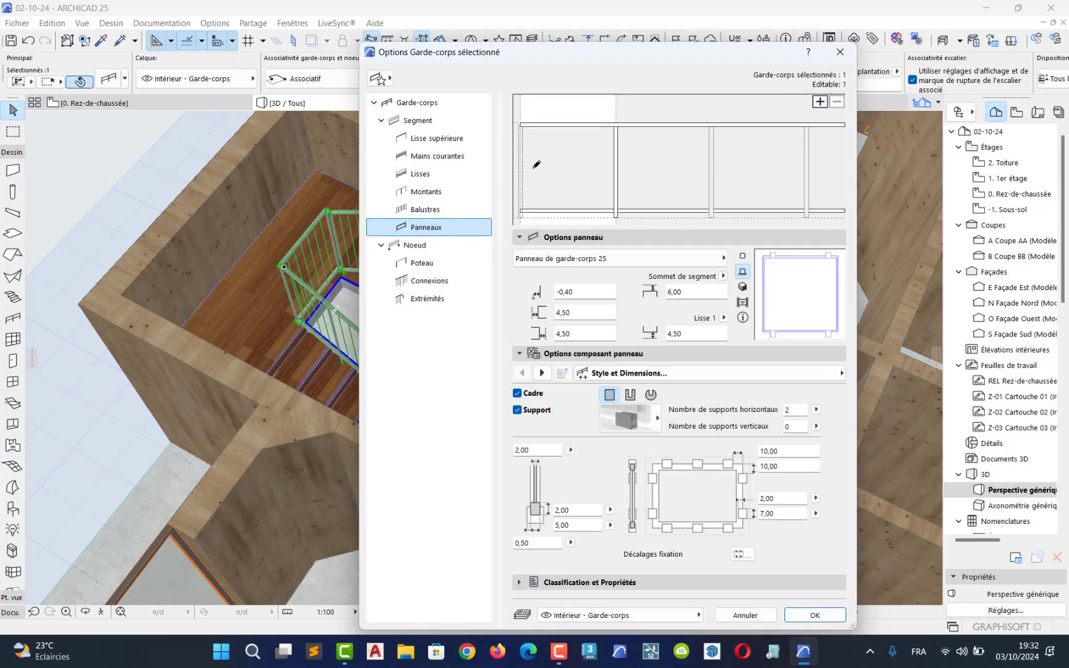
left_click(569, 171)
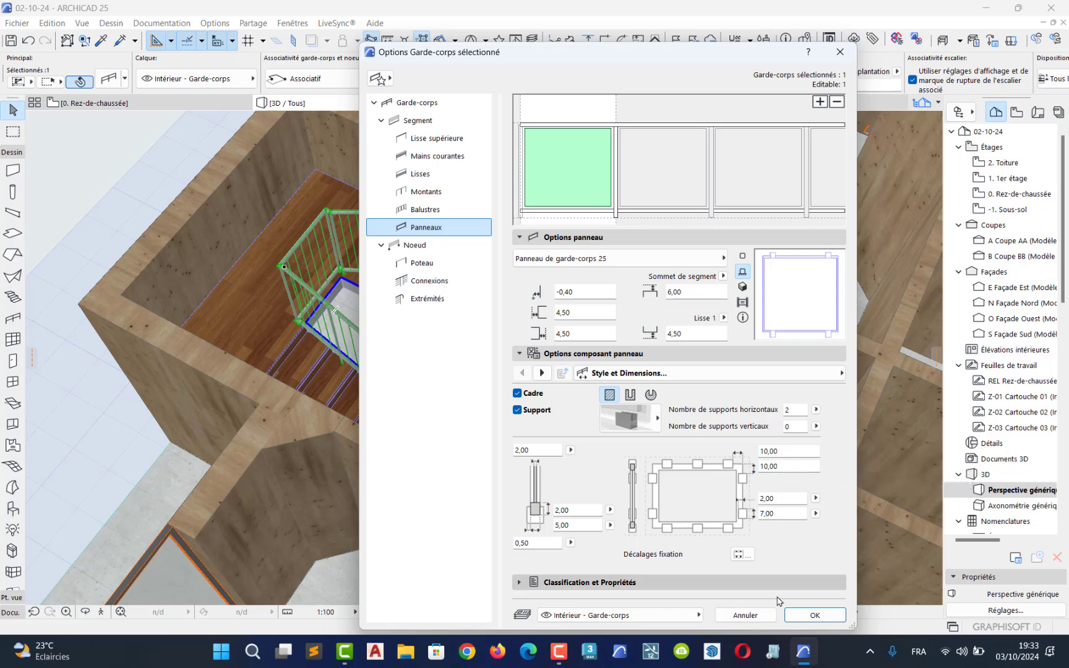
left_click(807, 614)
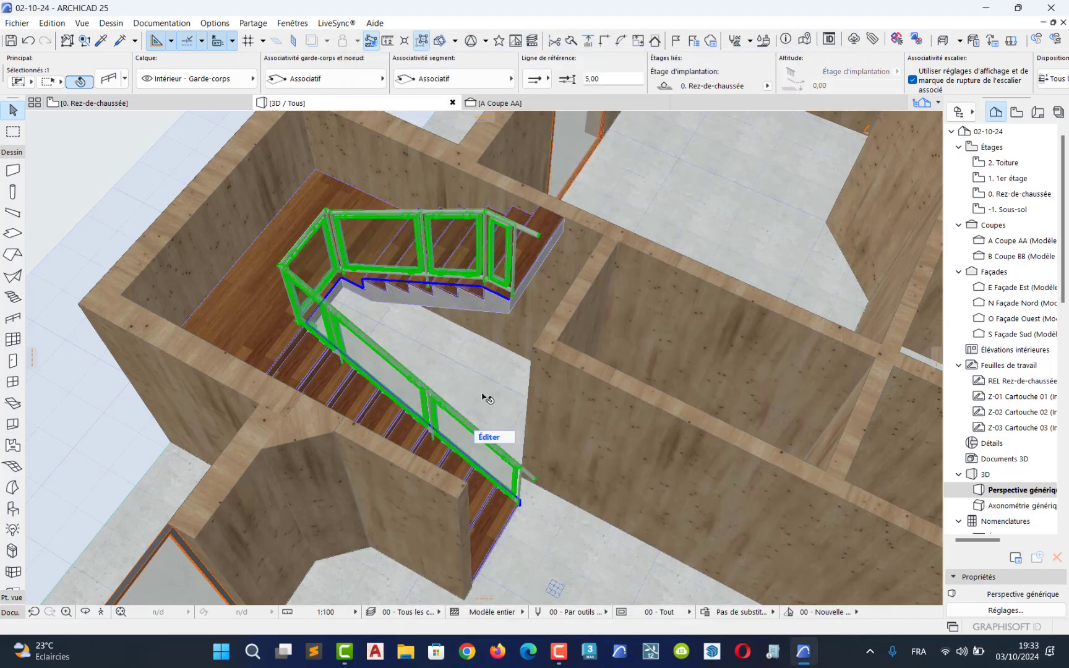
middle_click_drag(482, 396, 443, 337)
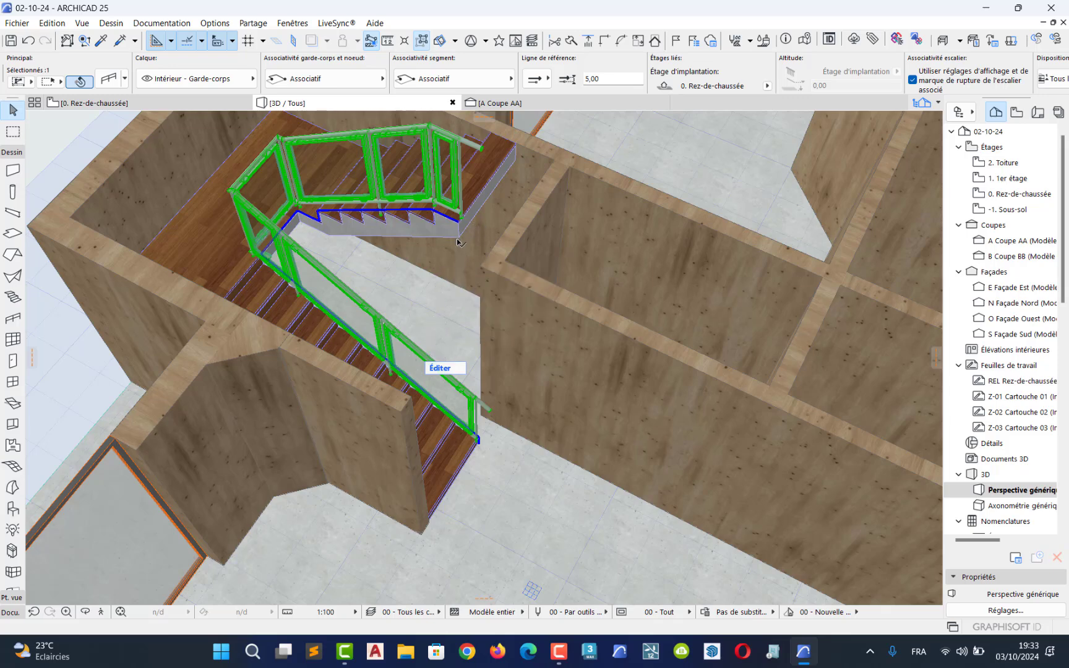
middle_click_drag(449, 267, 460, 302)
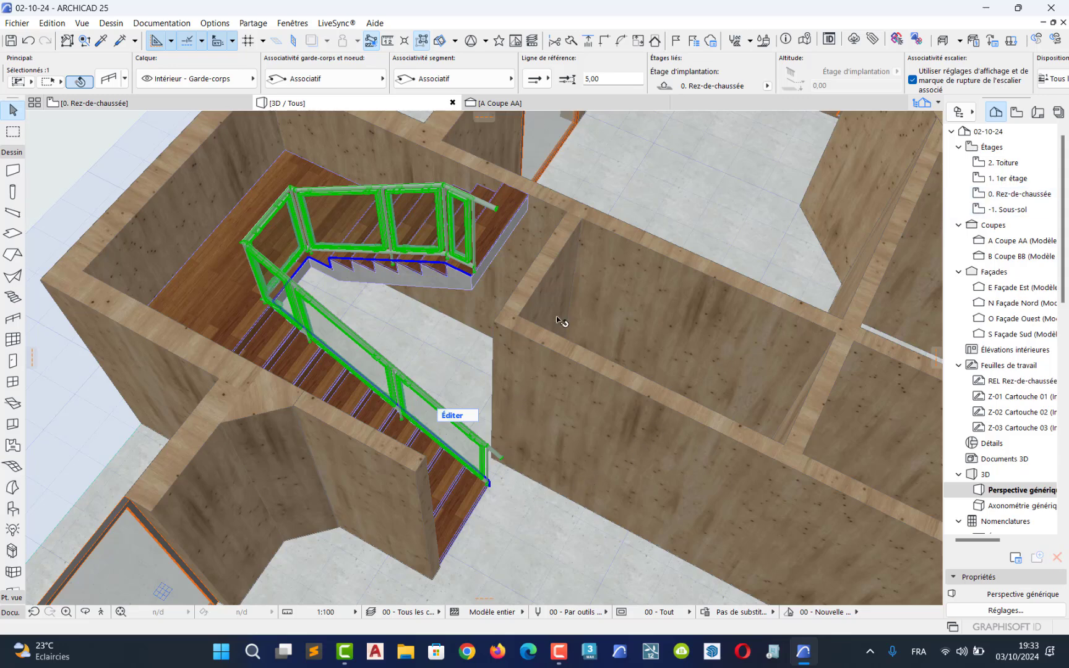
Step: Check how the stair appears on the 1er étage plan, and return to the Rez-de-chaussée plan
double_click(1005, 178)
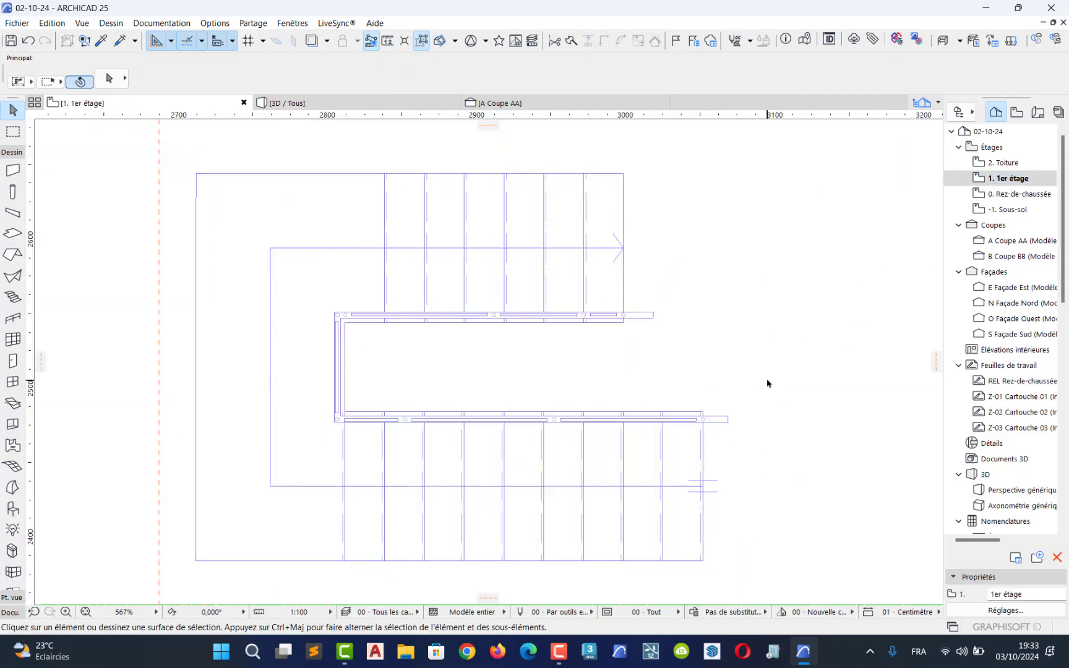
scroll(768, 384, "down", 8)
middle_click_drag(766, 389, 370, 344)
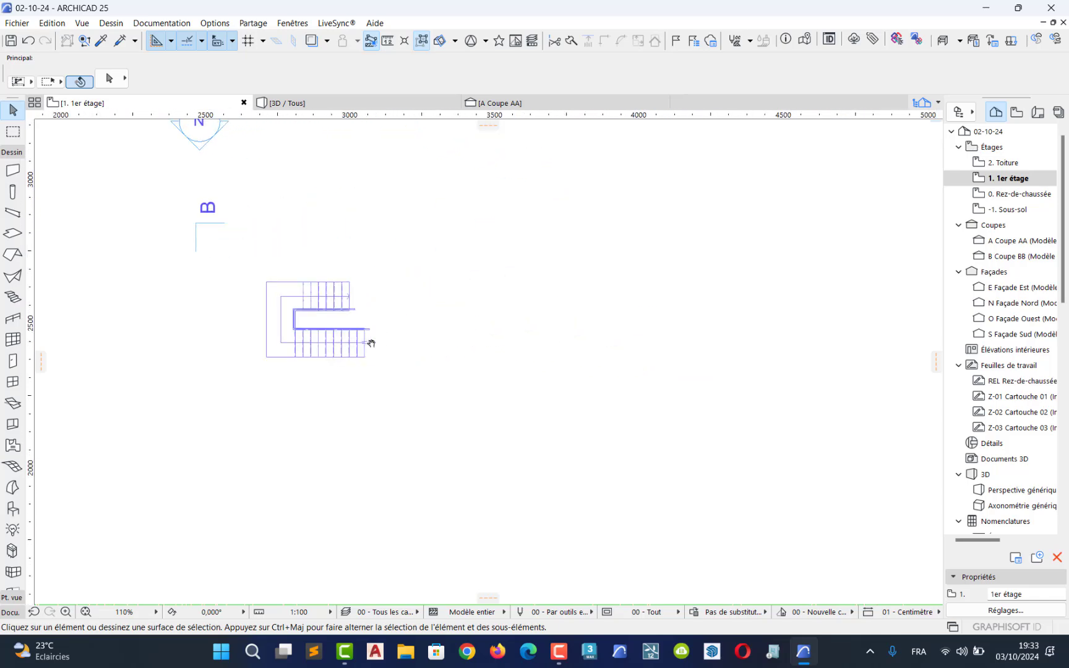
double_click(1009, 194)
scroll(633, 294, "down", 1)
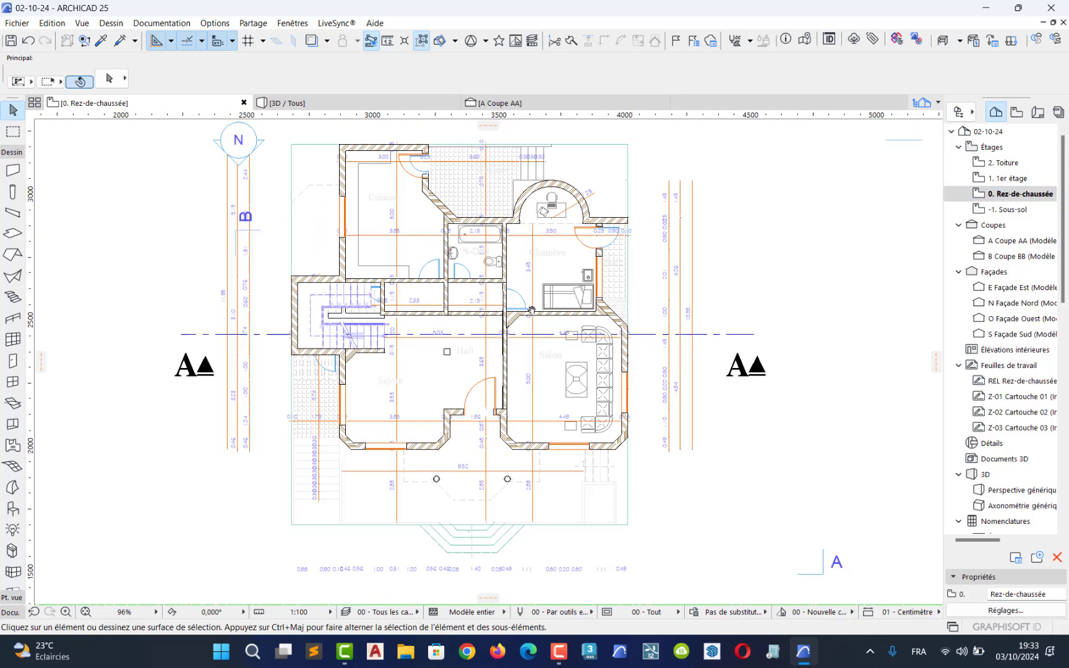
Step: Delete all existing guide lines from the Rez-de-chaussée plan
middle_click_drag(633, 294, 623, 318)
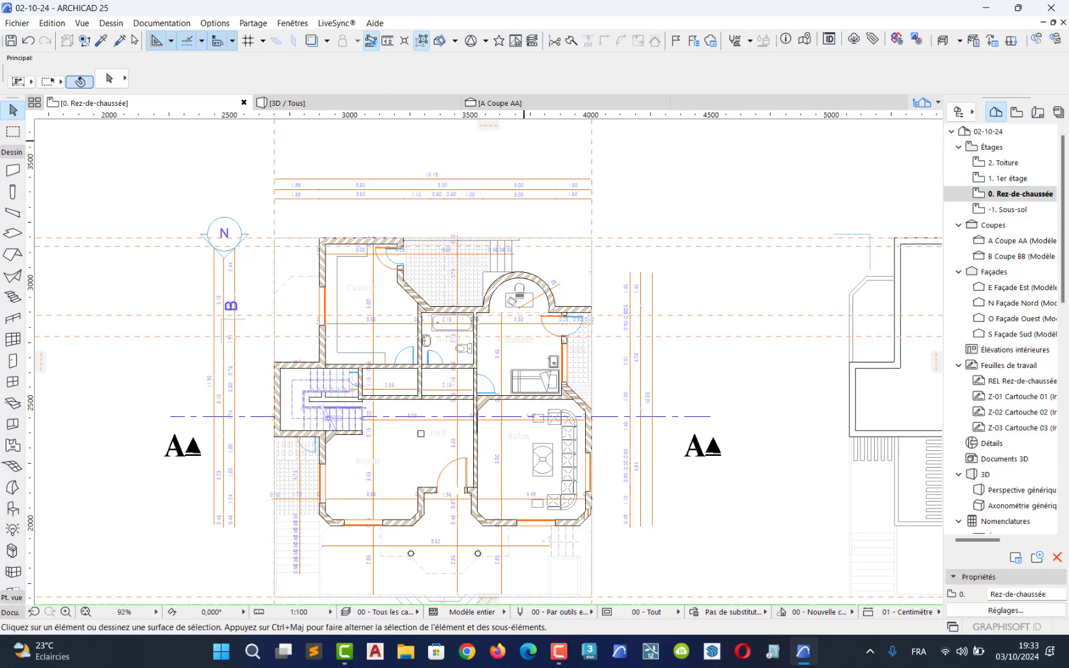
left_click(81, 23)
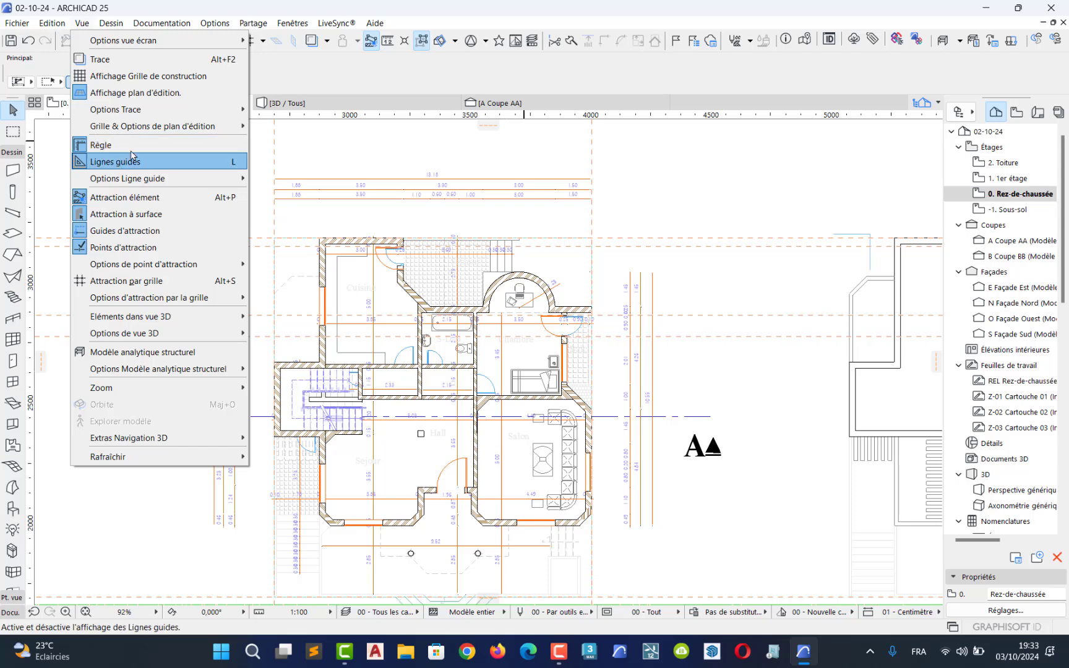
mouse_move(170, 178)
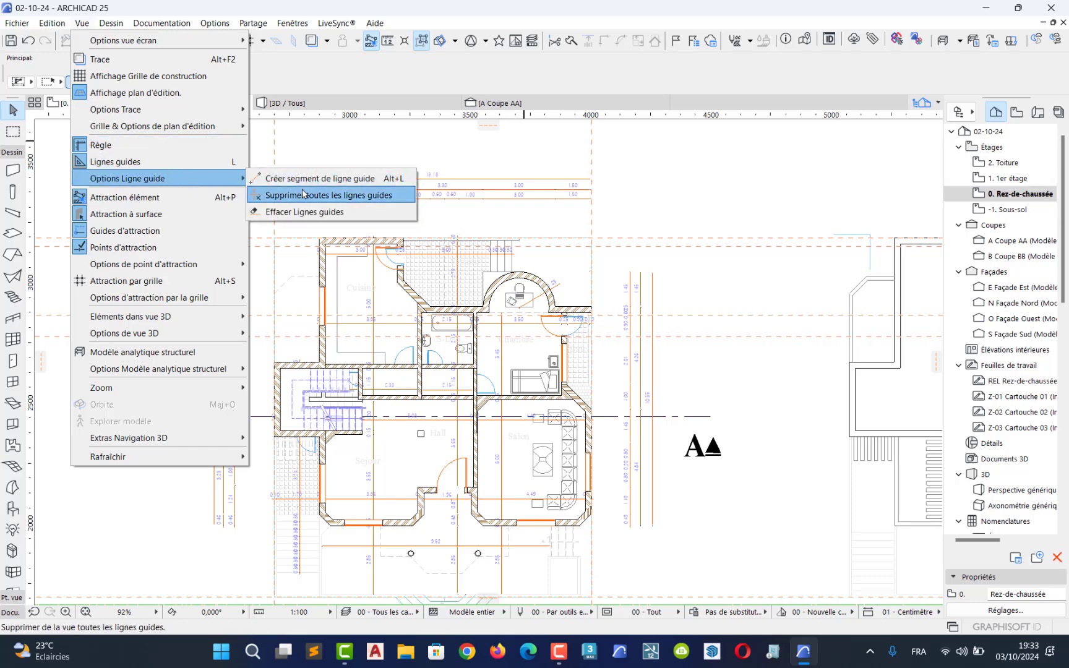
left_click(369, 195)
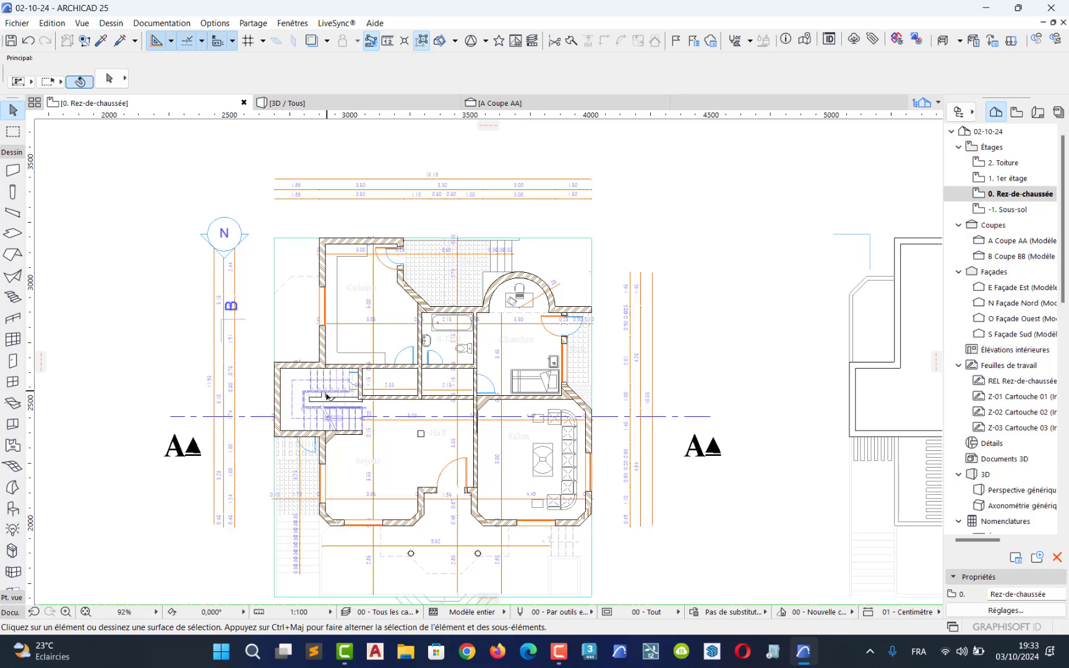
Step: Place a horizontal and a vertical guide line along the inner wall faces, crossing at the stairwell's upper-left inner corner
middle_click_drag(326, 396, 403, 309)
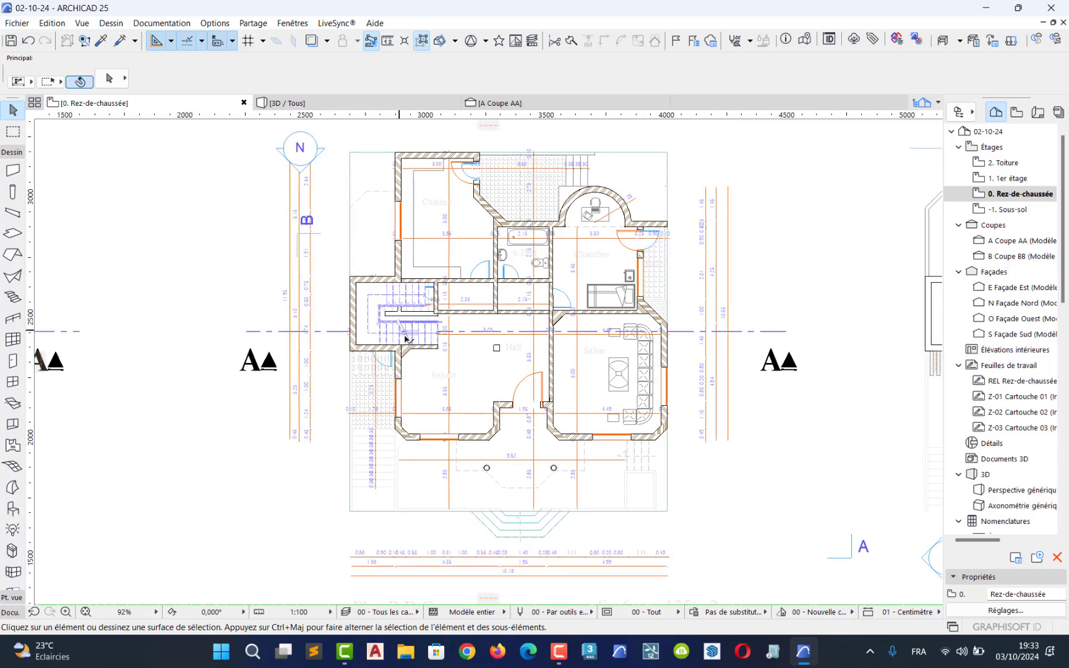
scroll(389, 336, "up", 5)
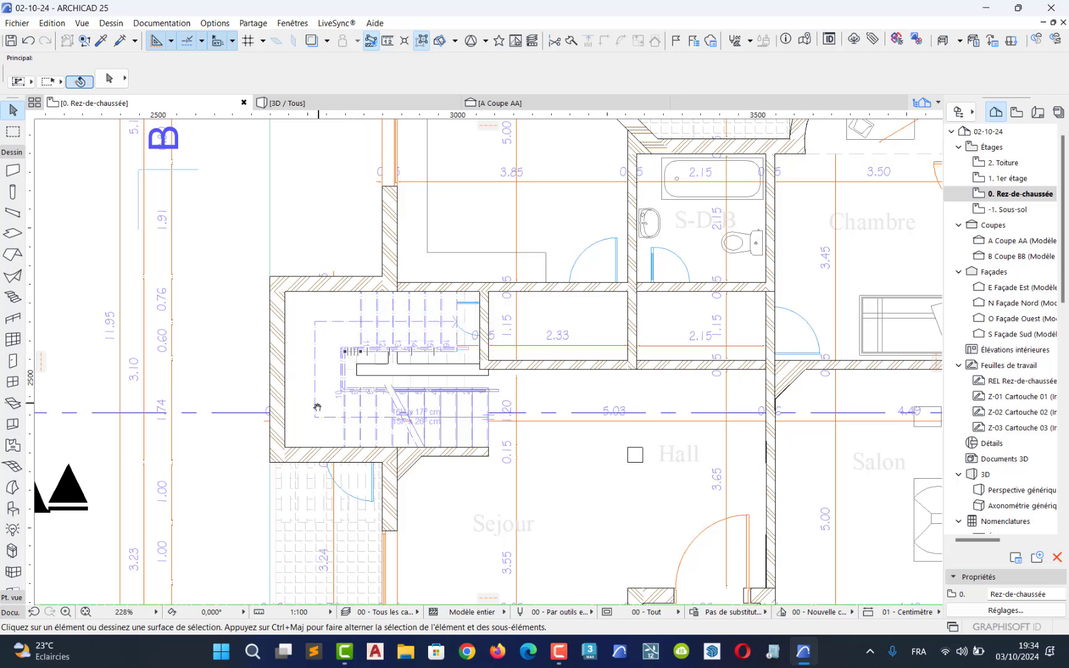
scroll(276, 350, "up", 3)
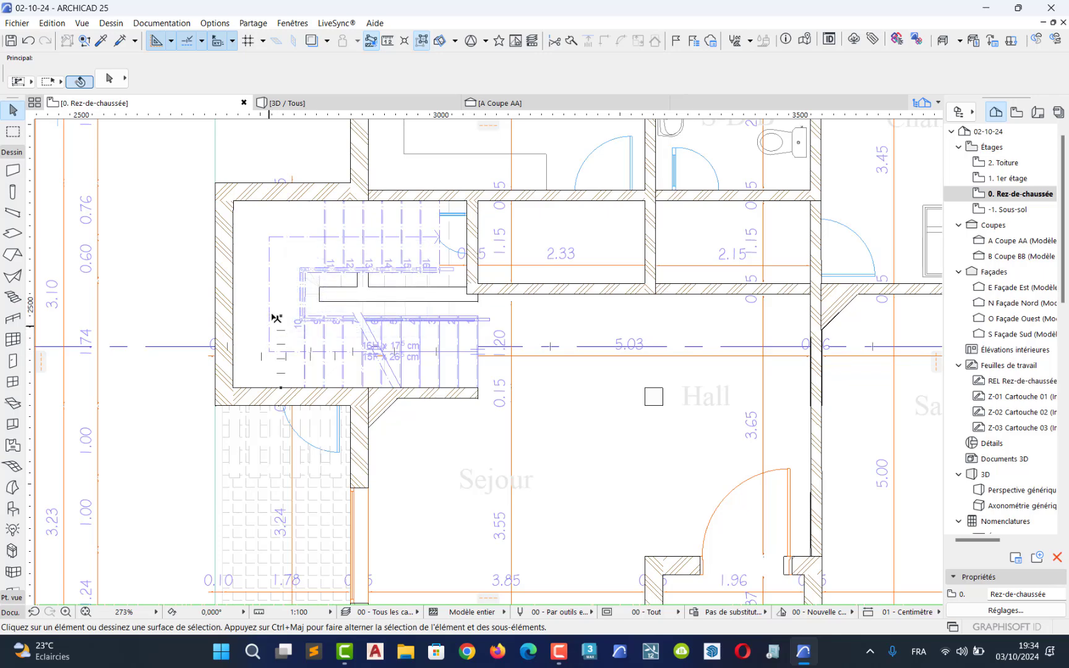
scroll(276, 318, "up", 5)
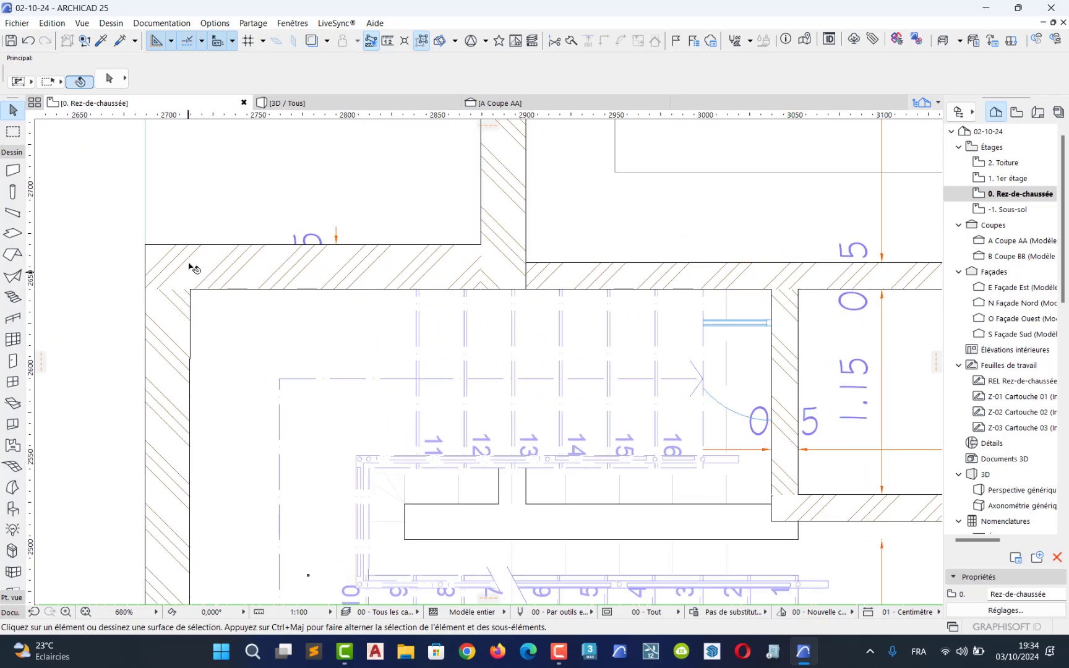
scroll(197, 263, "up", 3)
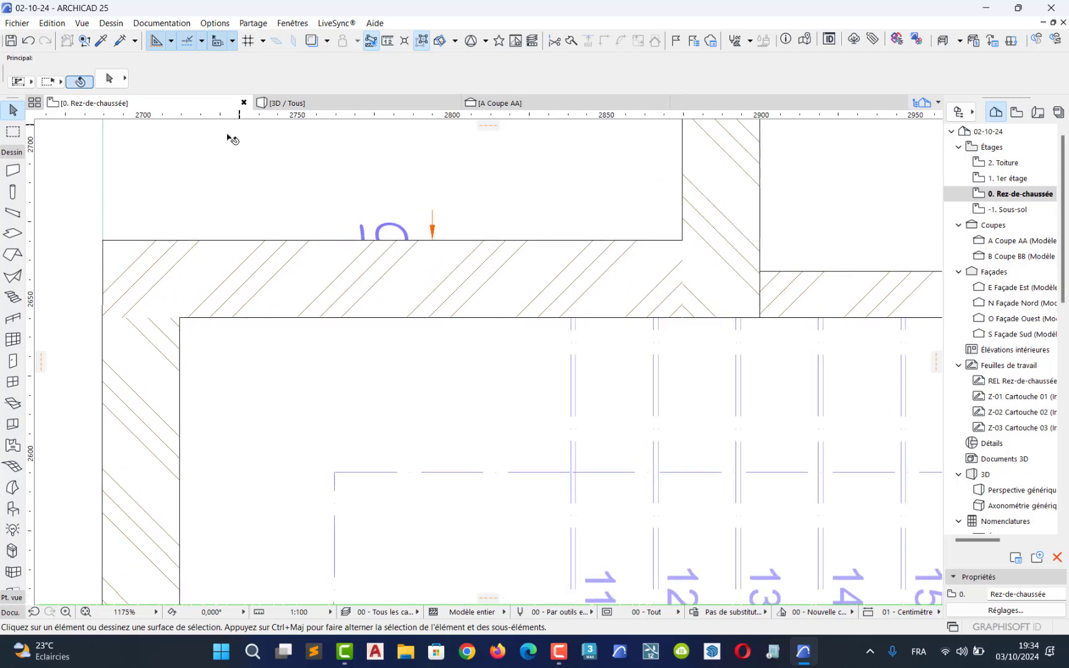
left_click_drag(230, 137, 180, 318)
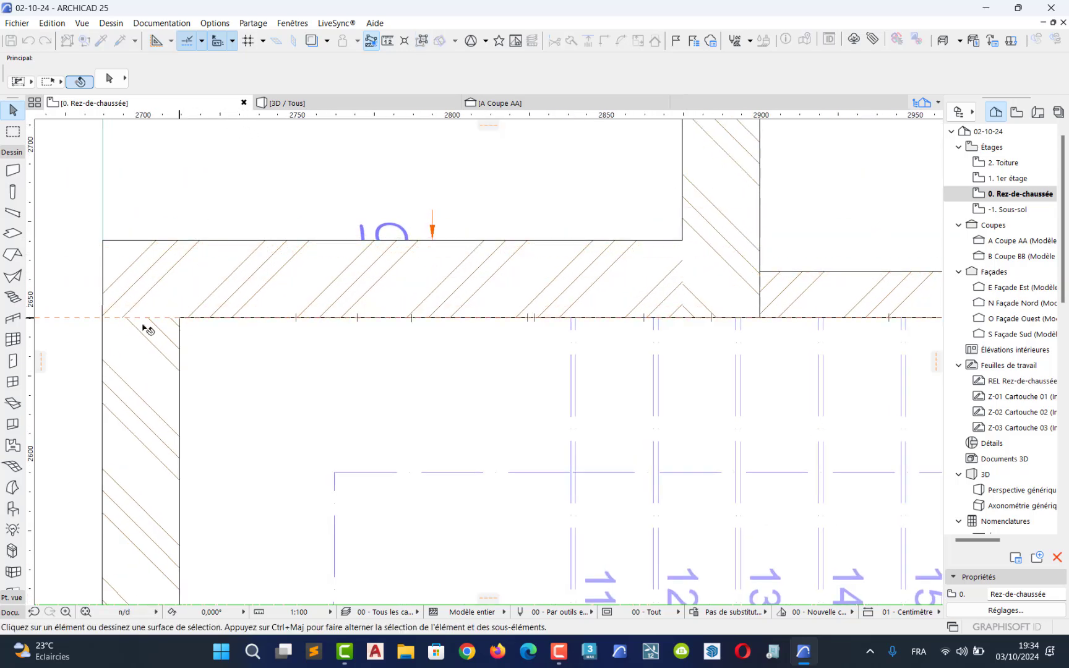
left_click_drag(36, 361, 181, 329)
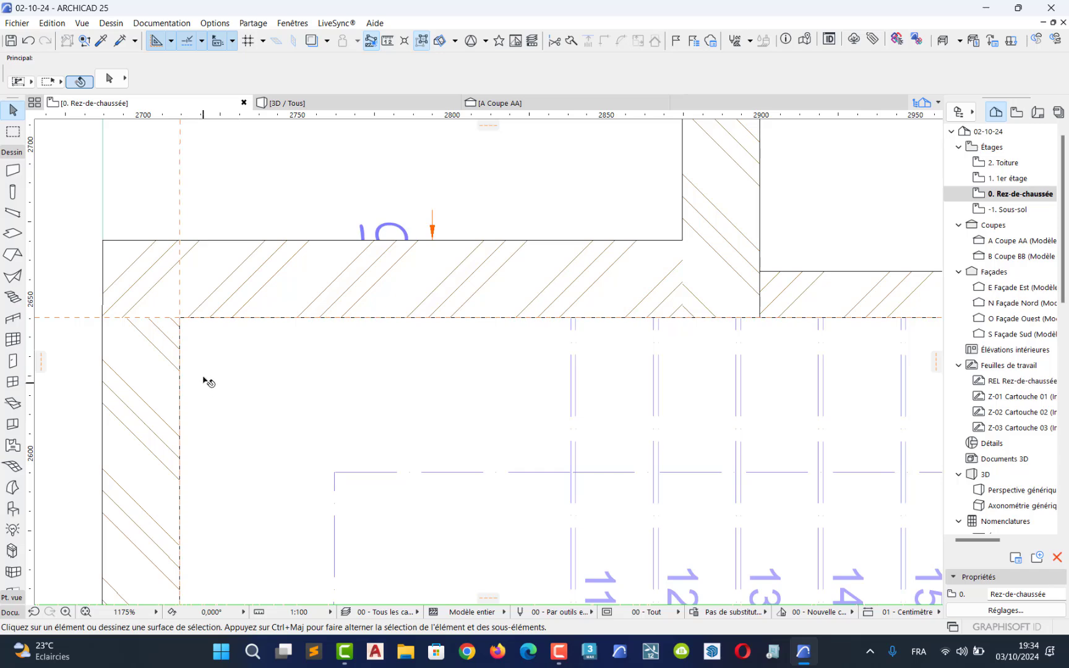
Step: Open the 1er étage plan and check the stair's outline against the two guide lines
scroll(493, 326, "down", 4)
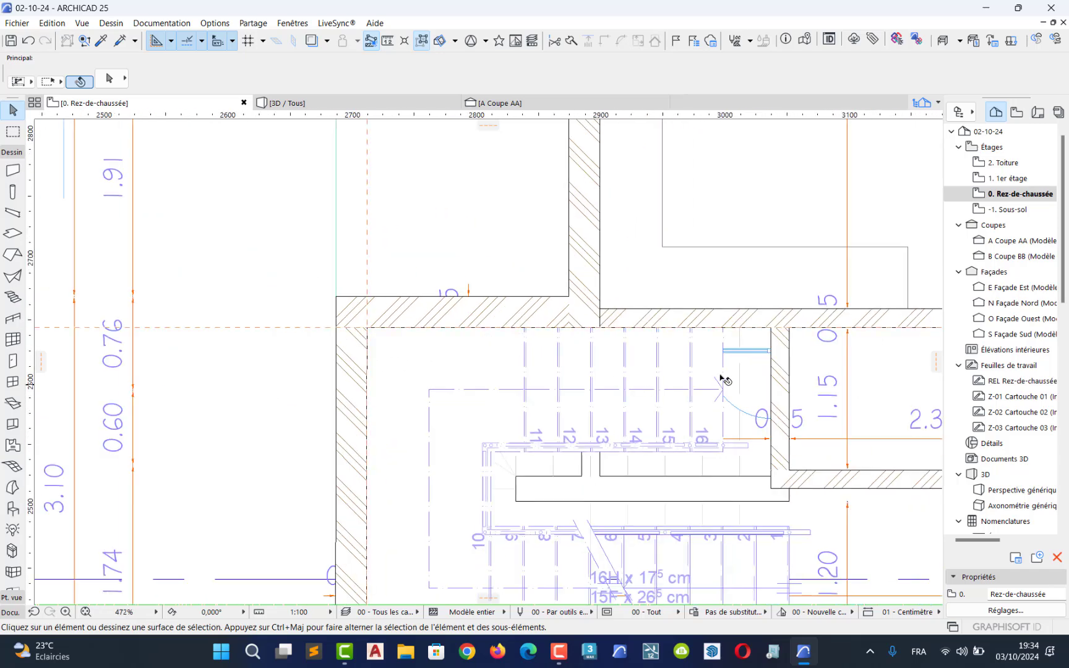
double_click(1004, 179)
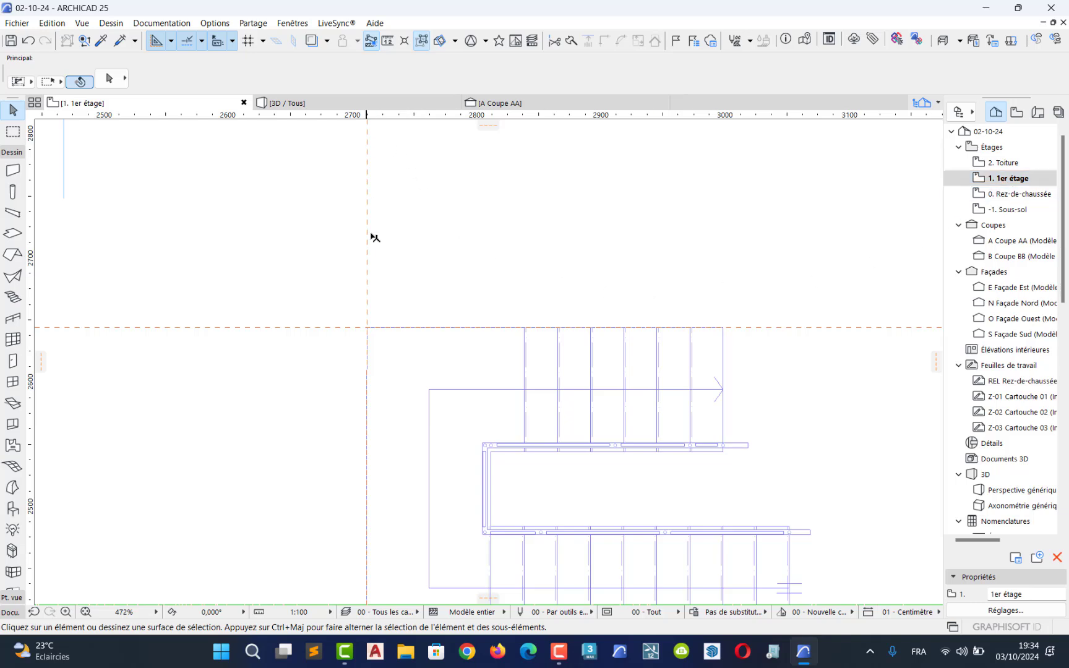
middle_click_drag(524, 433, 450, 345)
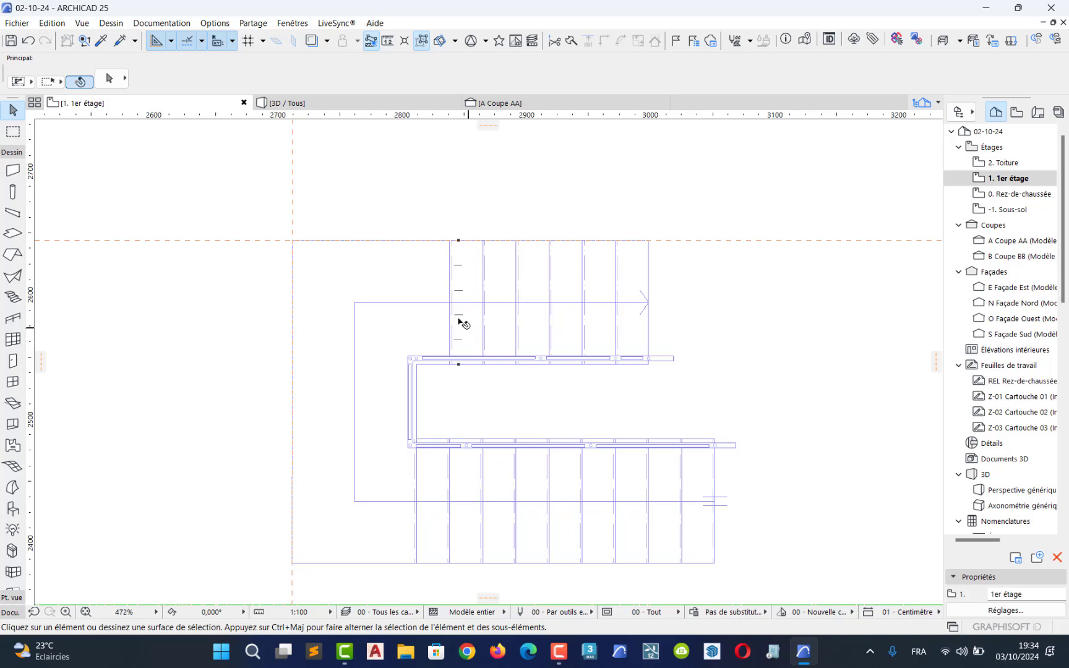
left_click(458, 319)
left_click(536, 491)
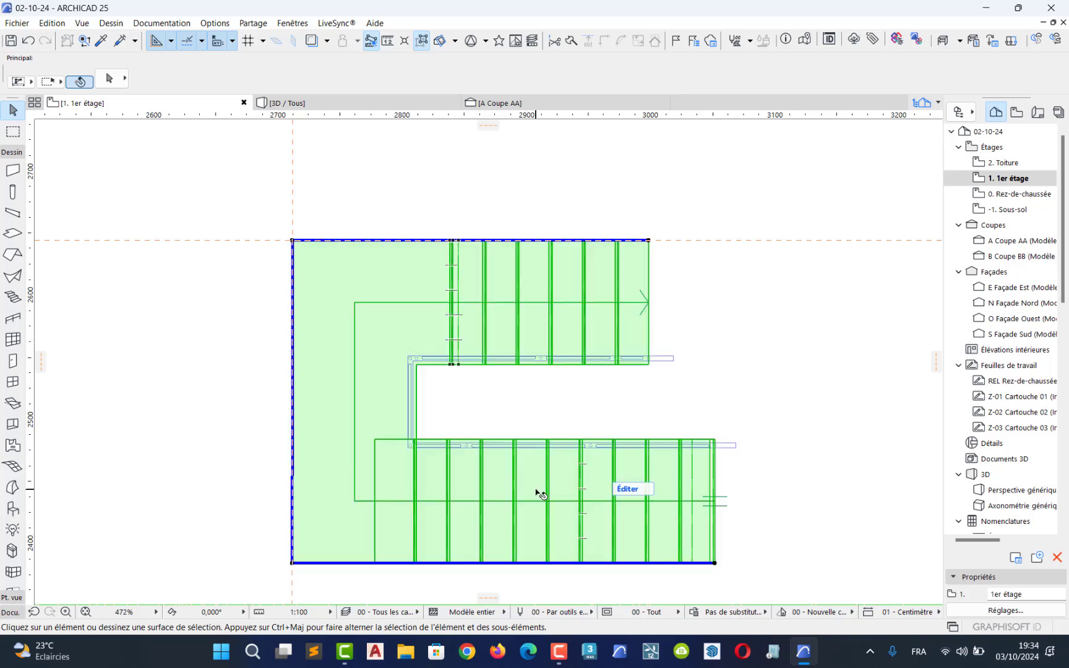
key("Escape")
middle_click_drag(361, 282, 390, 349)
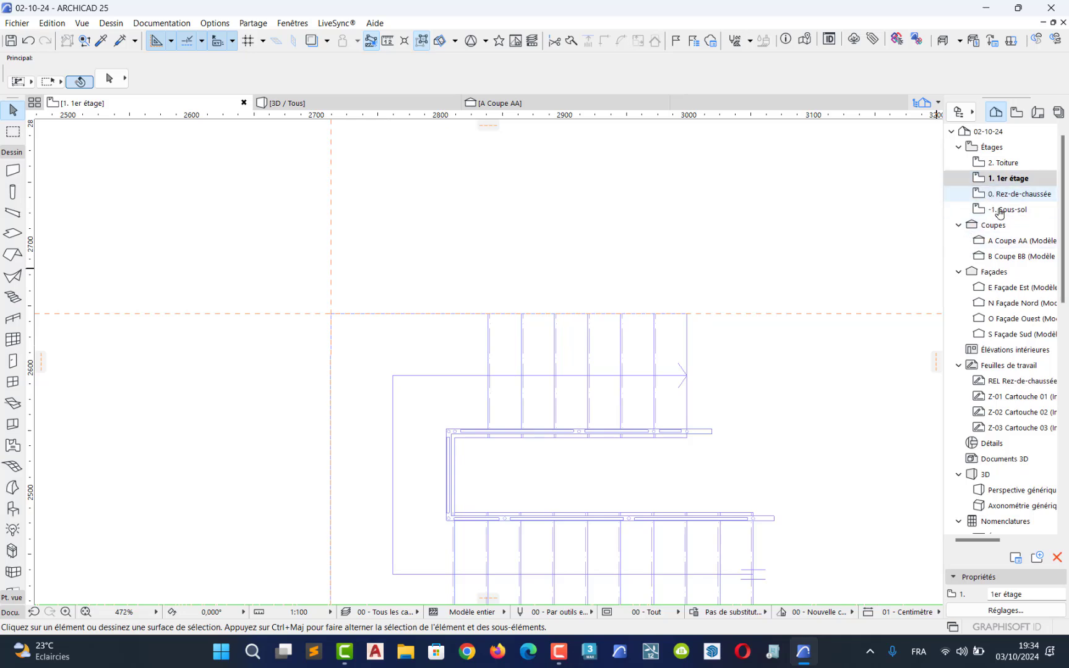
left_click(144, 25)
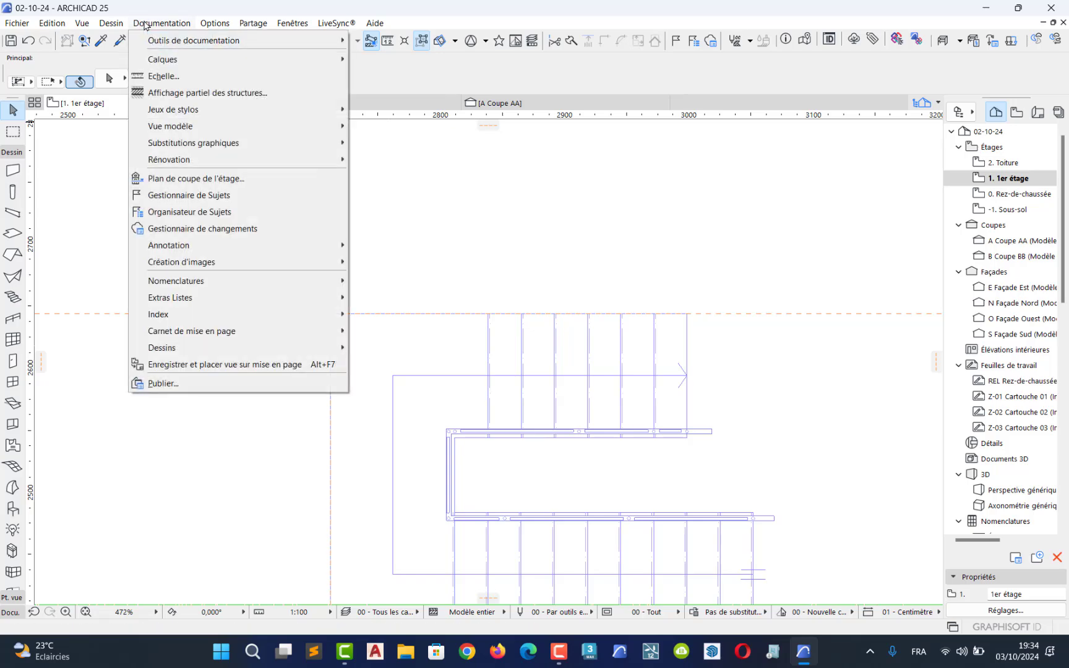
mouse_move(204, 62)
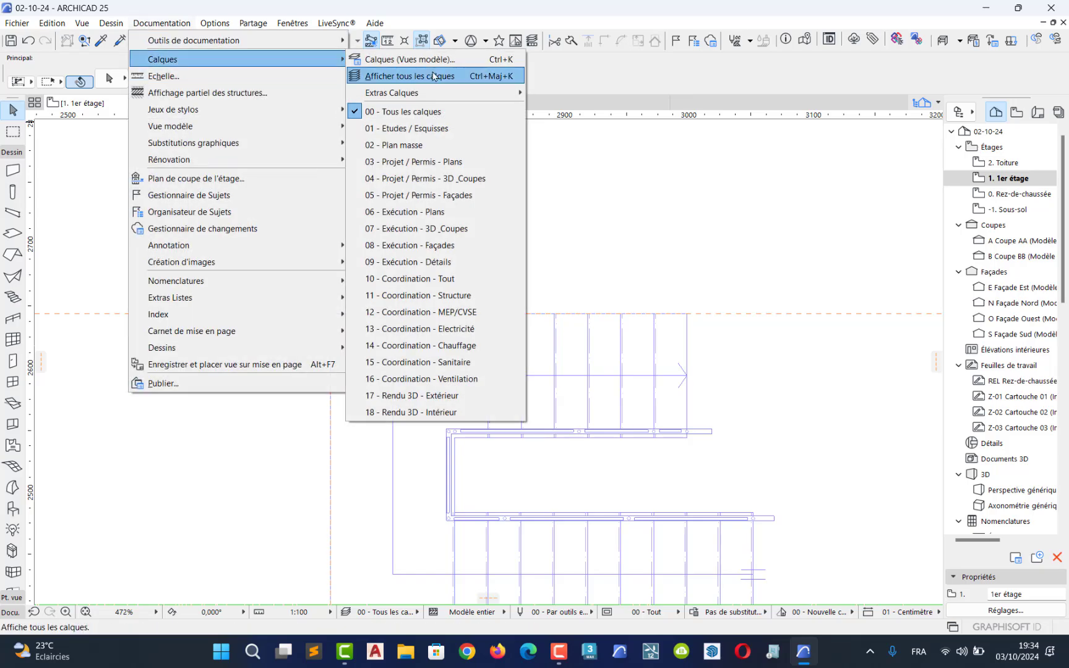
left_click(464, 63)
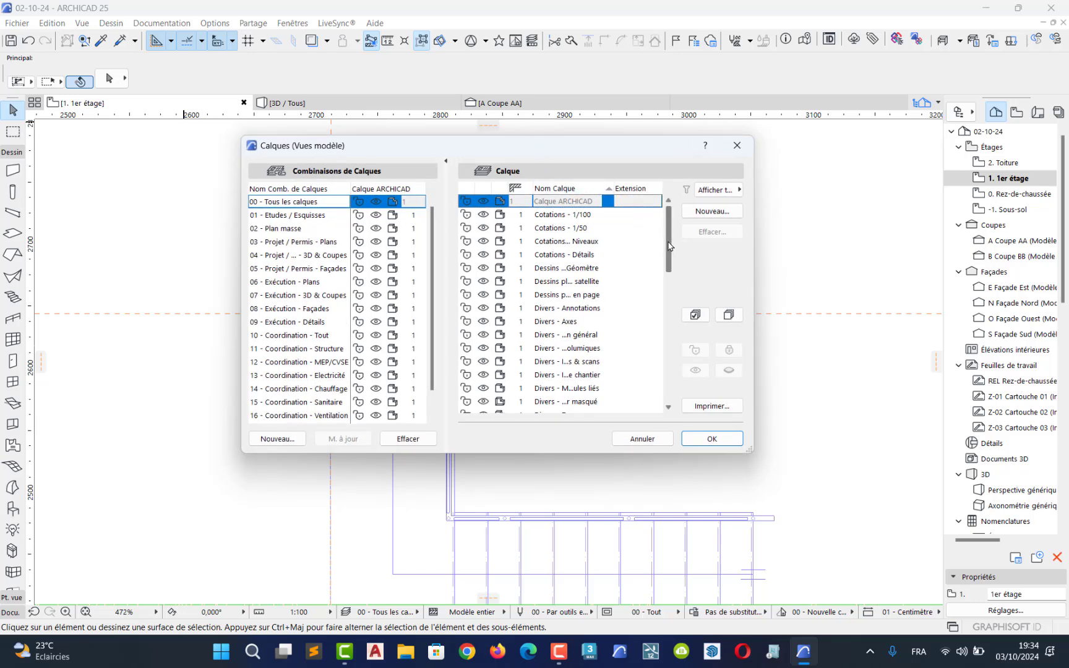
left_click(545, 268)
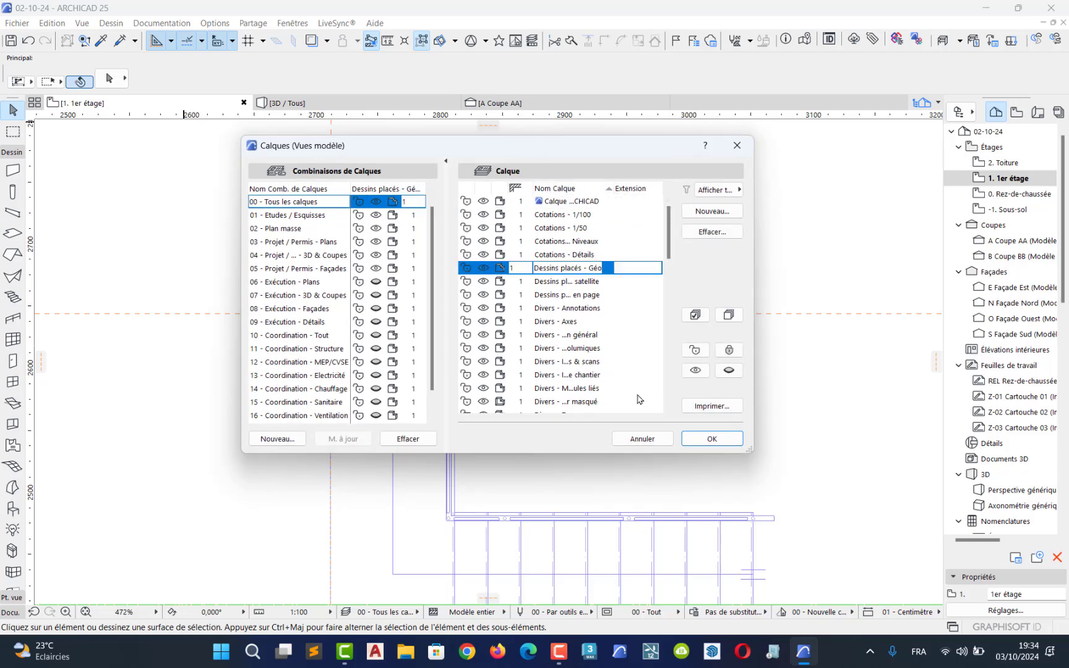
left_click(642, 438)
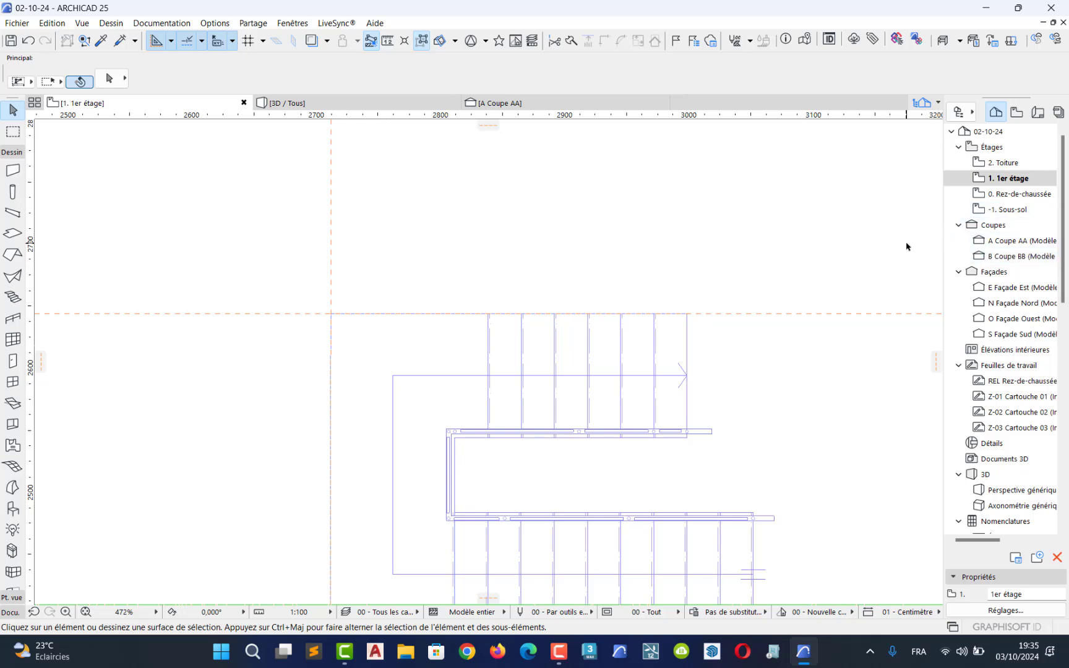
Step: Return to the Rez-de-chaussée plan and delete the placed villa 5 reference drawing
double_click(1022, 195)
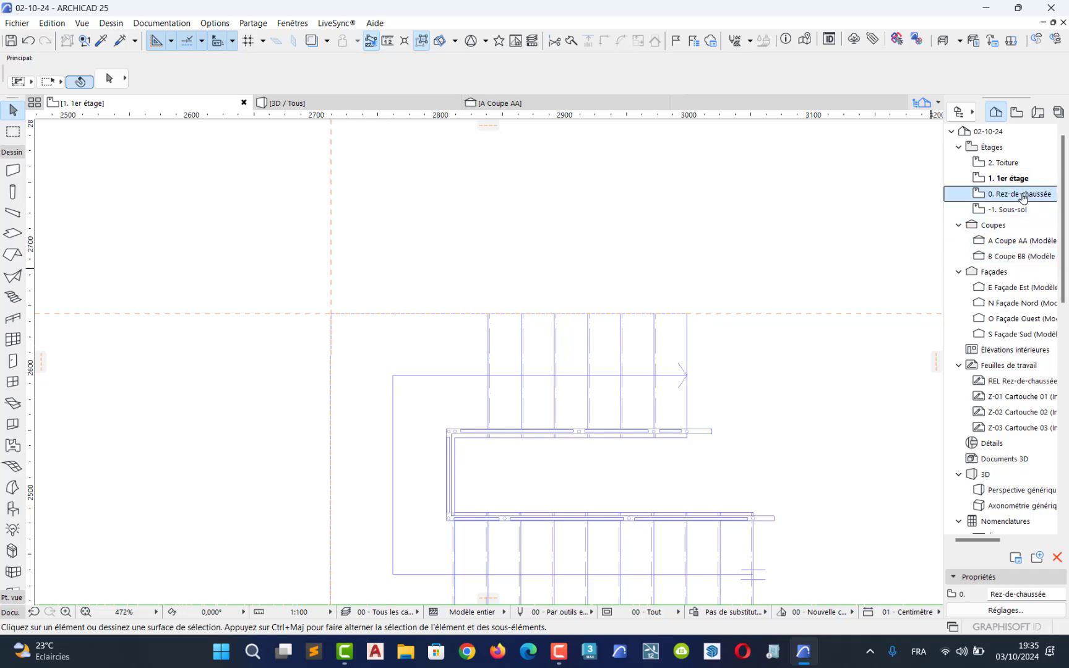
scroll(643, 320, "down", 5)
scroll(644, 320, "down", 2)
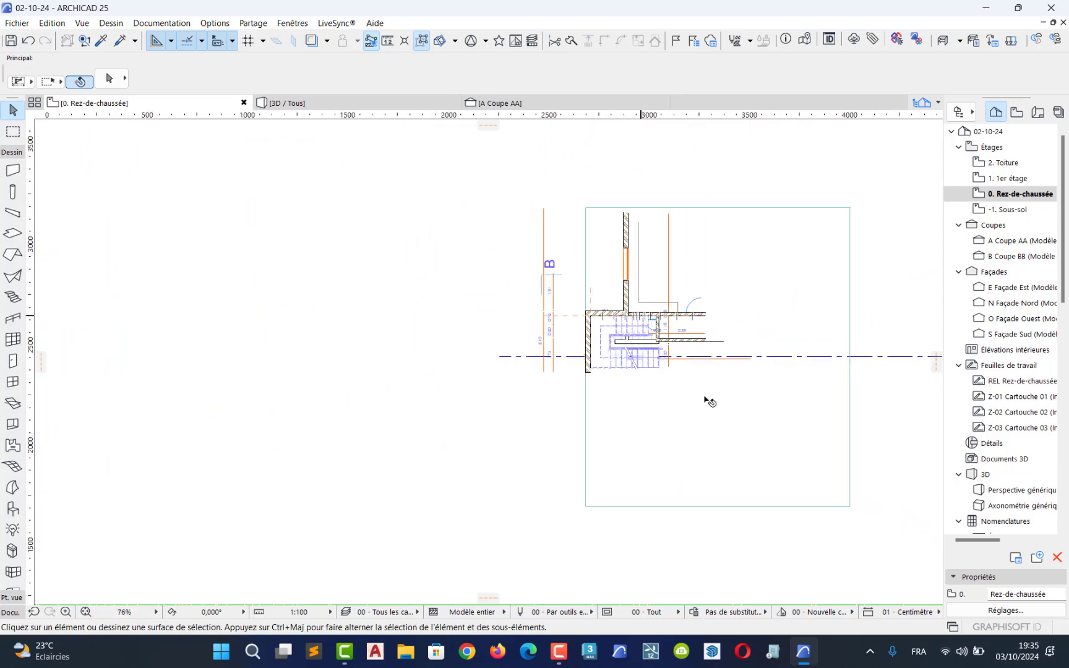
left_click(718, 506)
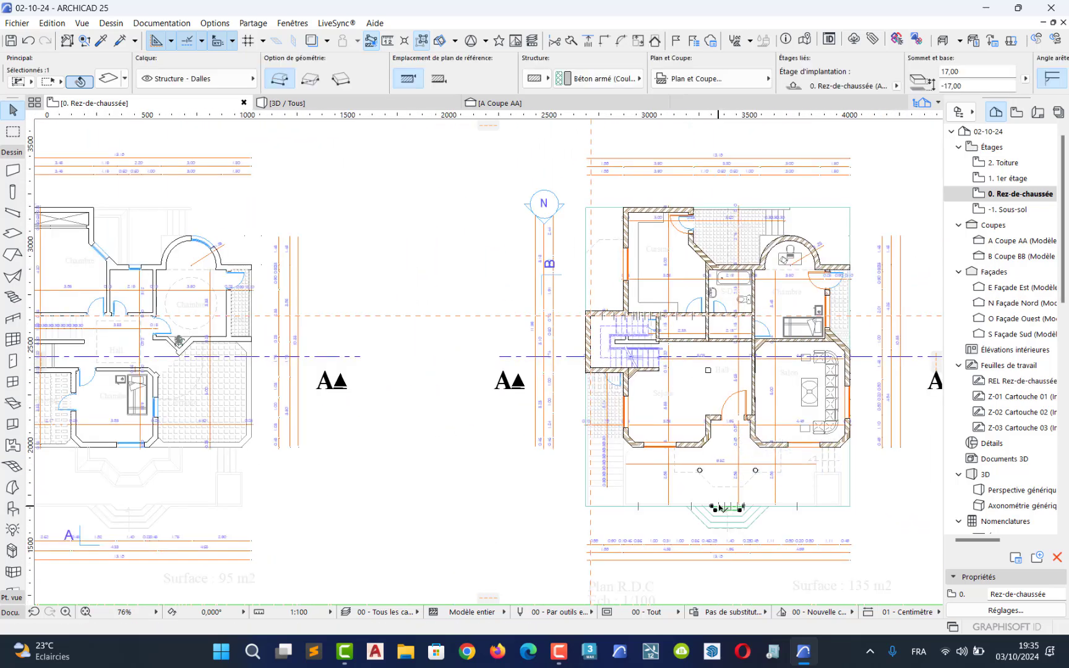
left_click(468, 478)
left_click(237, 384)
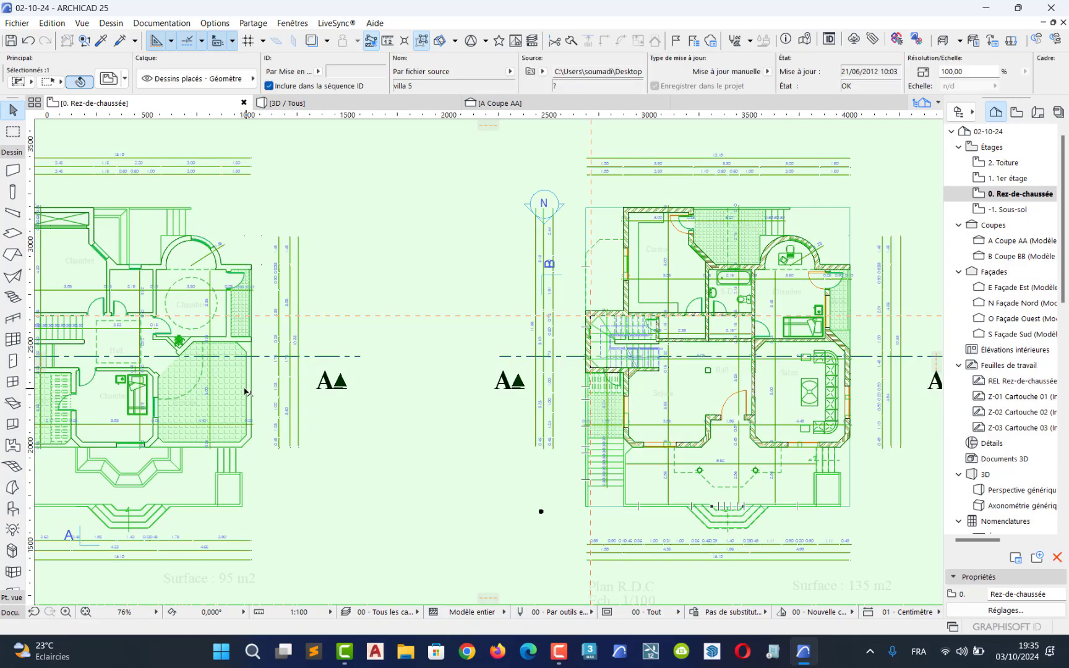
left_click(236, 384)
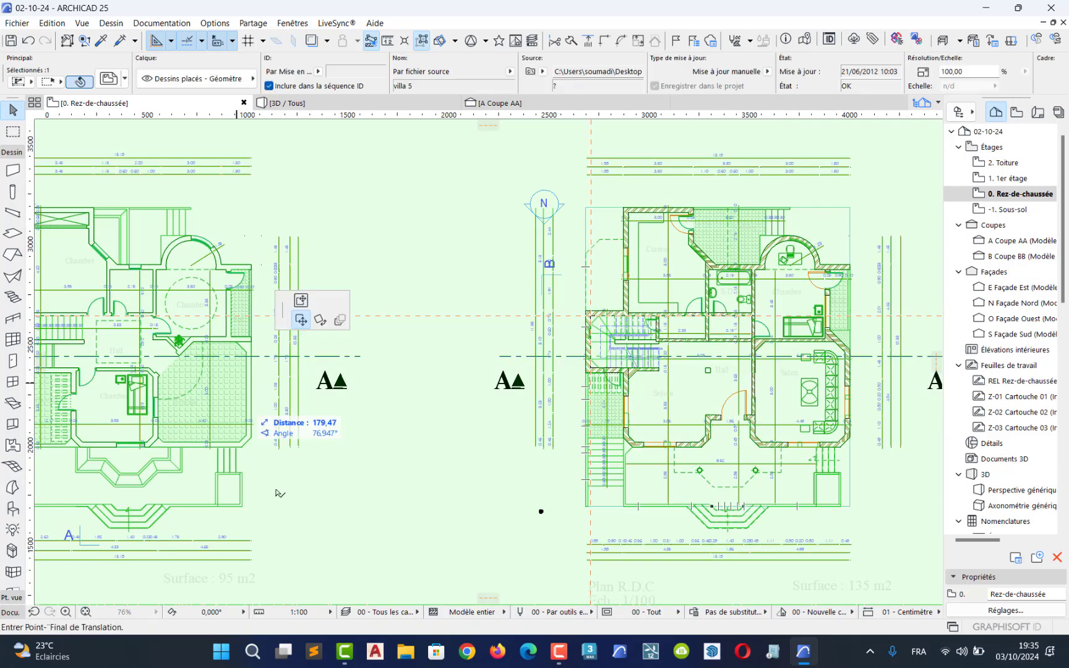
left_click(339, 397)
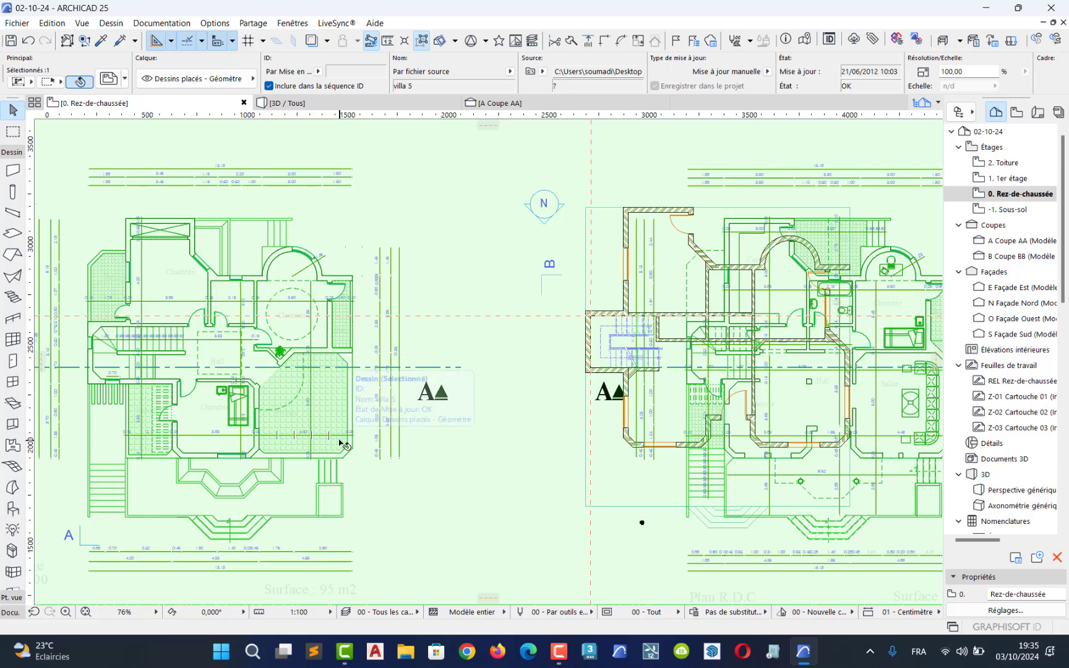
key("Delete")
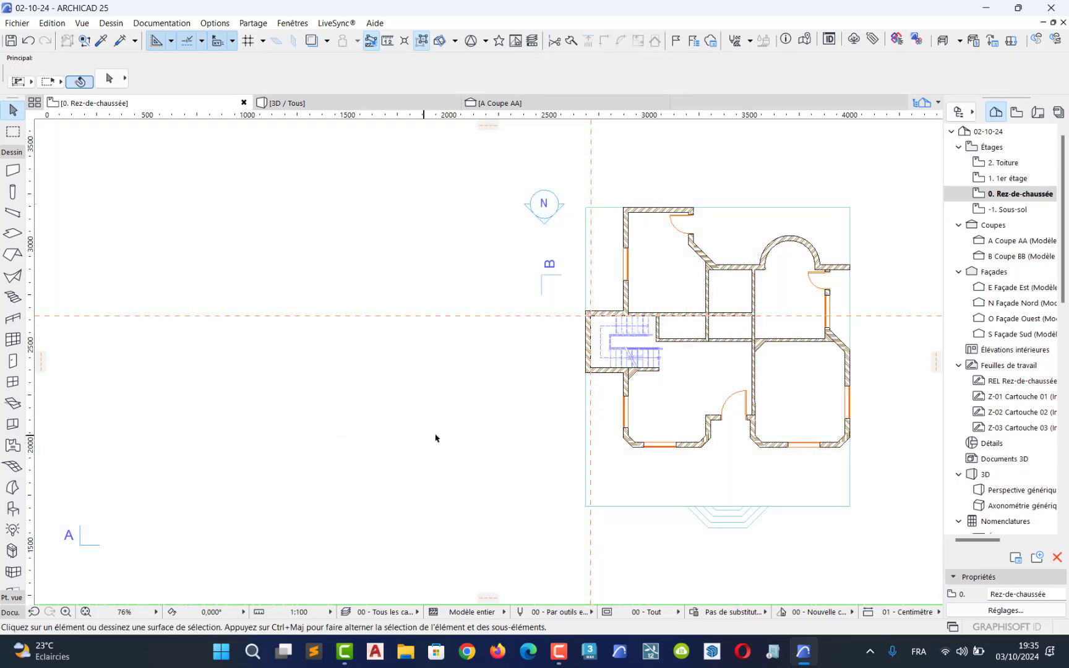
Step: On the 1er étage plan, choose villa 5.dwg from the 54 plans Villa folder as the external drawing
left_click(1010, 179)
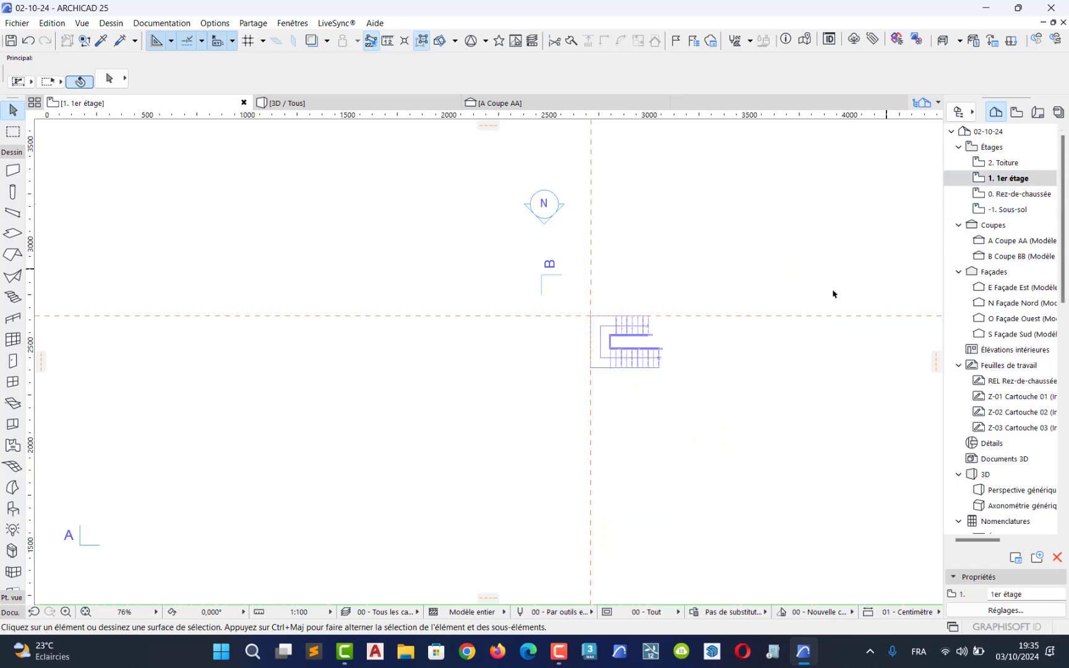
scroll(631, 362, "up", 5)
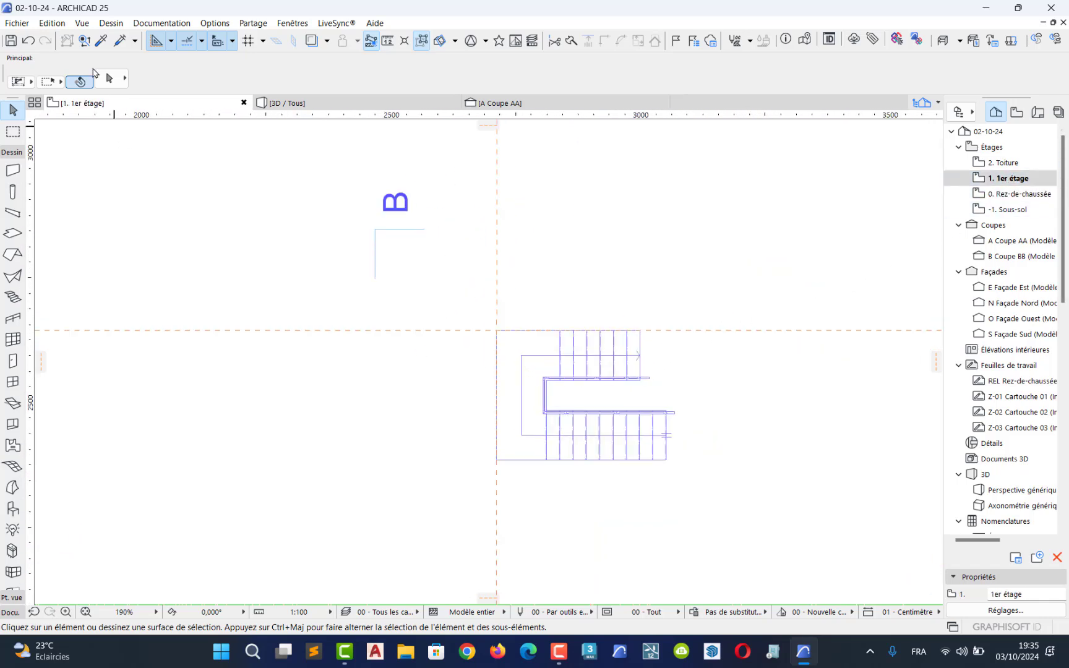
left_click(22, 25)
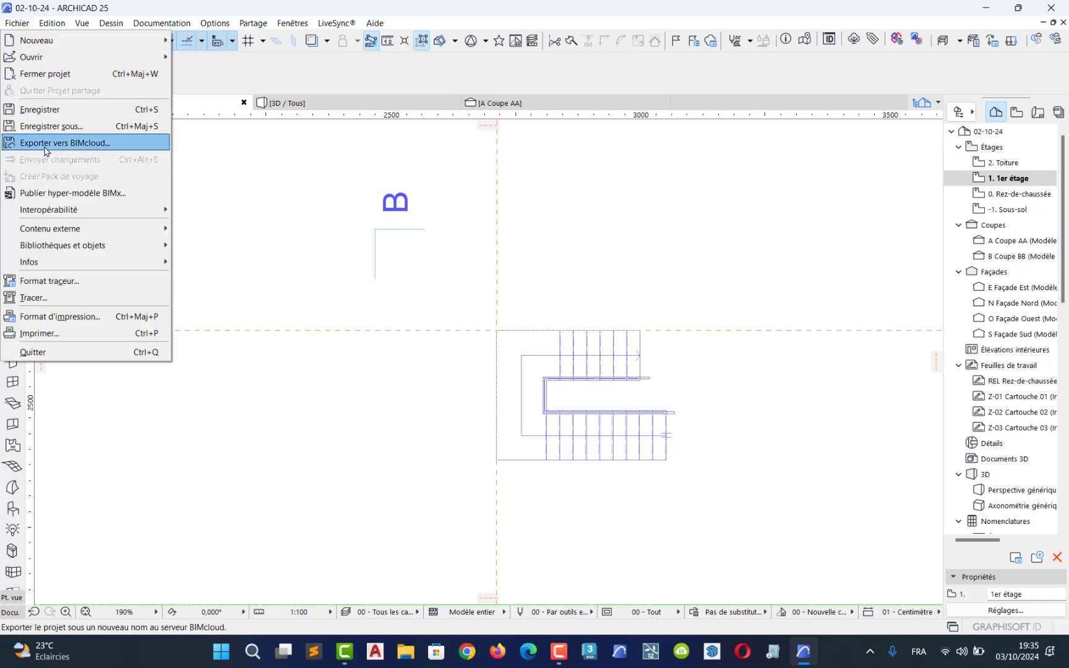
mouse_move(87, 229)
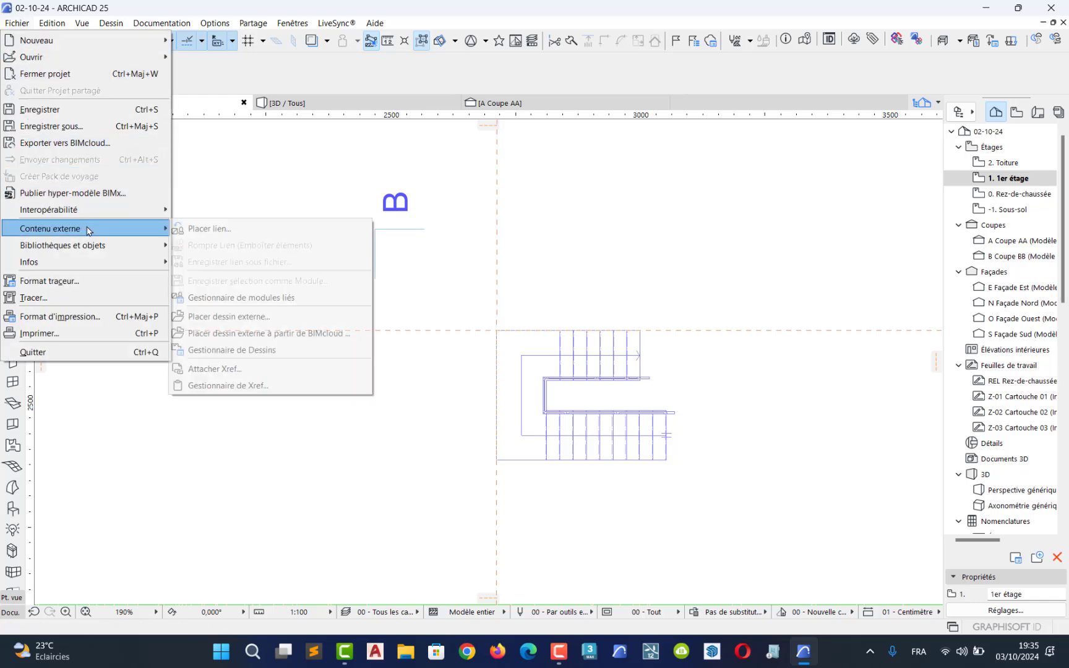
left_click(275, 318)
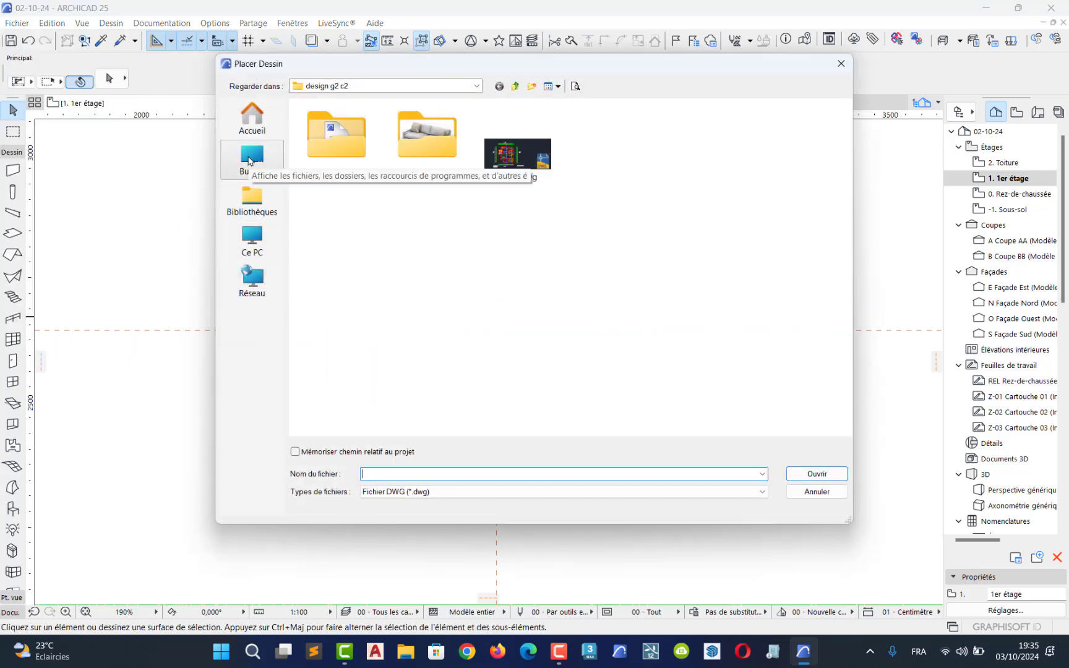
left_click(249, 160)
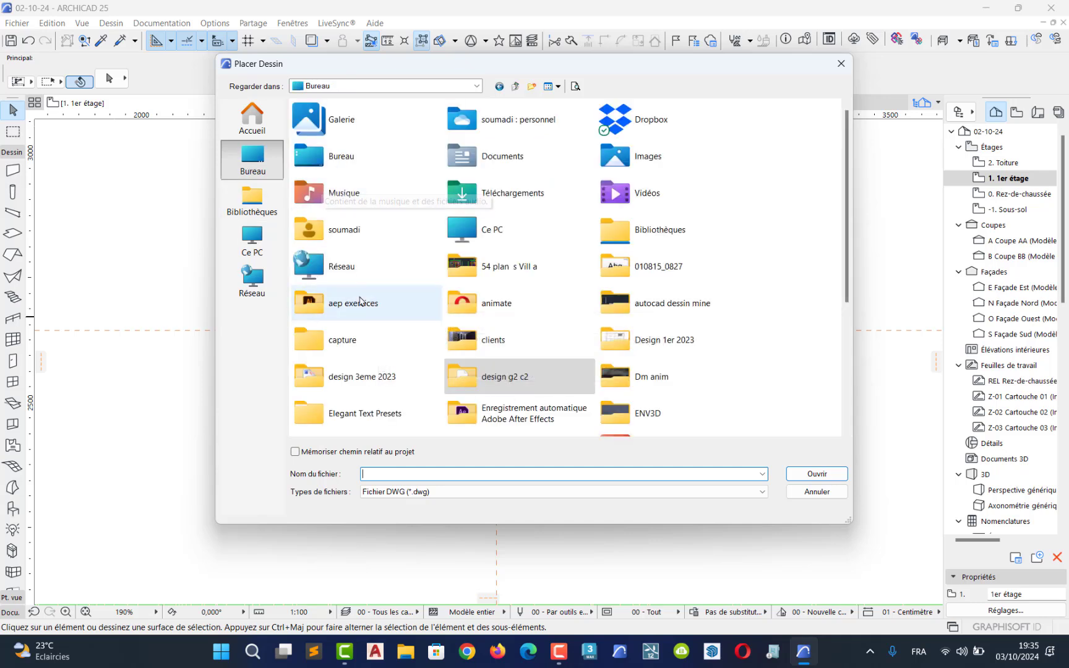
double_click(495, 266)
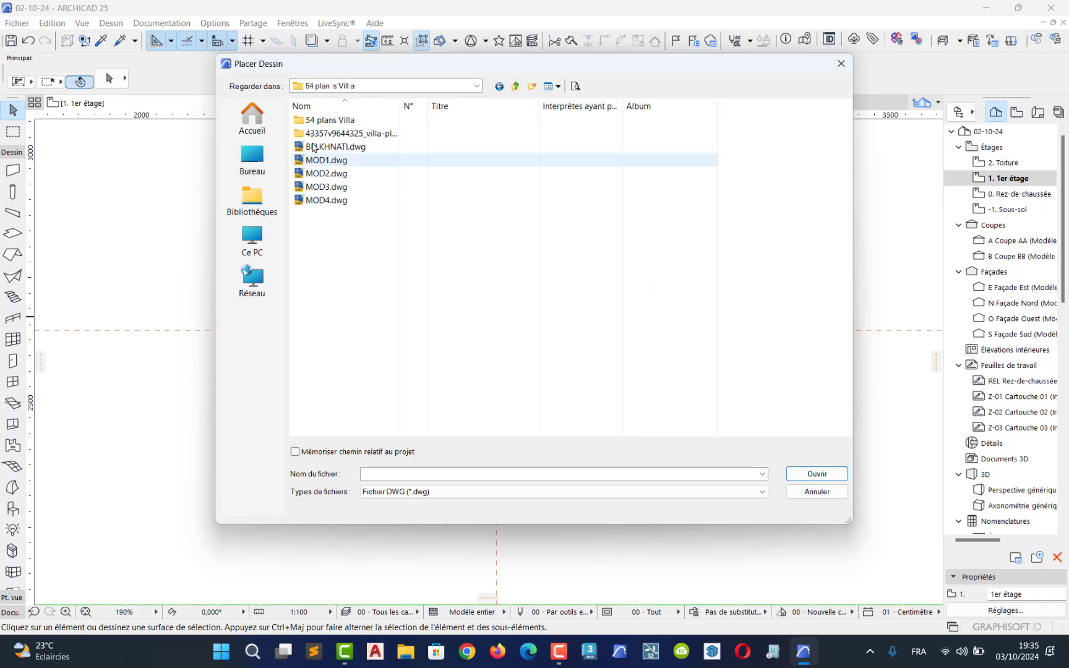
double_click(331, 120)
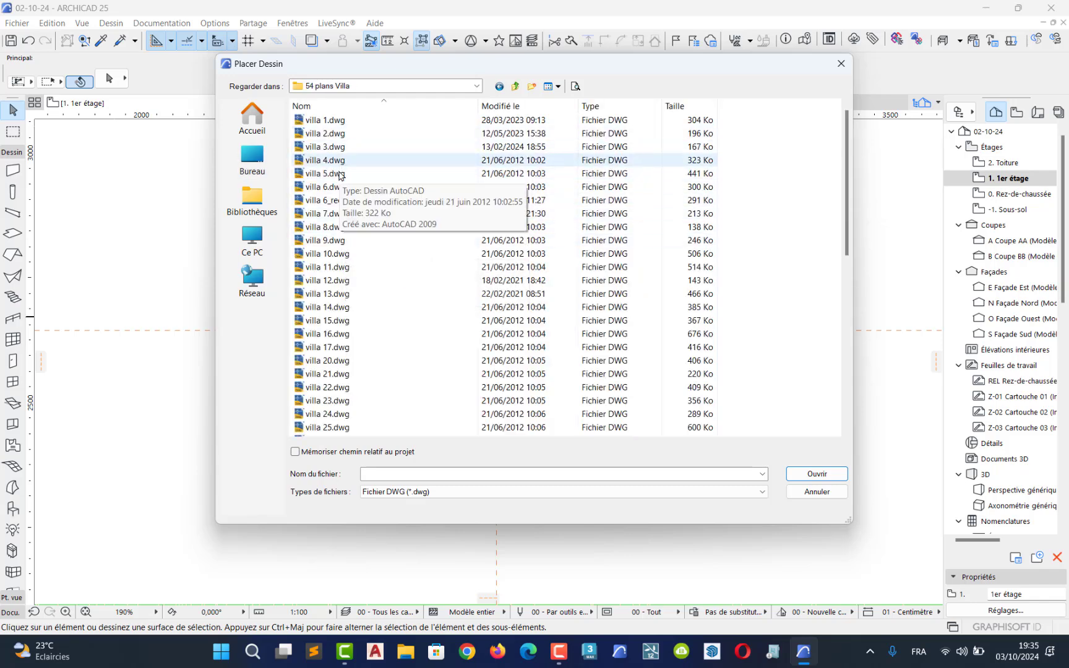
left_click(338, 174)
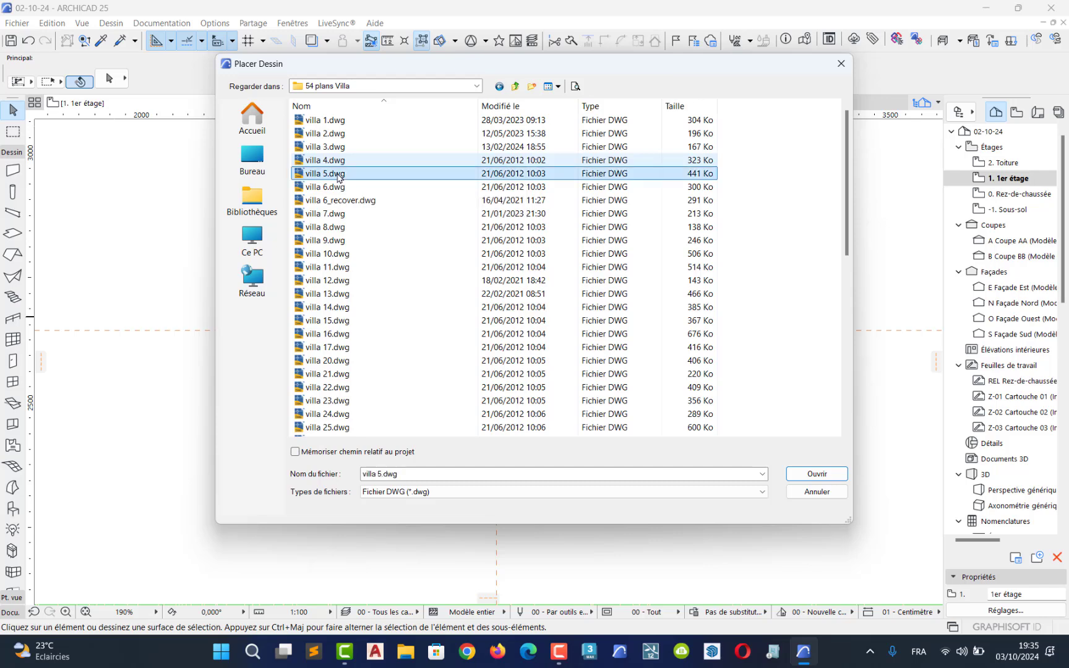
left_click(811, 474)
Step: Set the drawing unit to 1 mètre and place the villa 5 drawing on the 1er étage plan, southeast of the stair
left_click(433, 300)
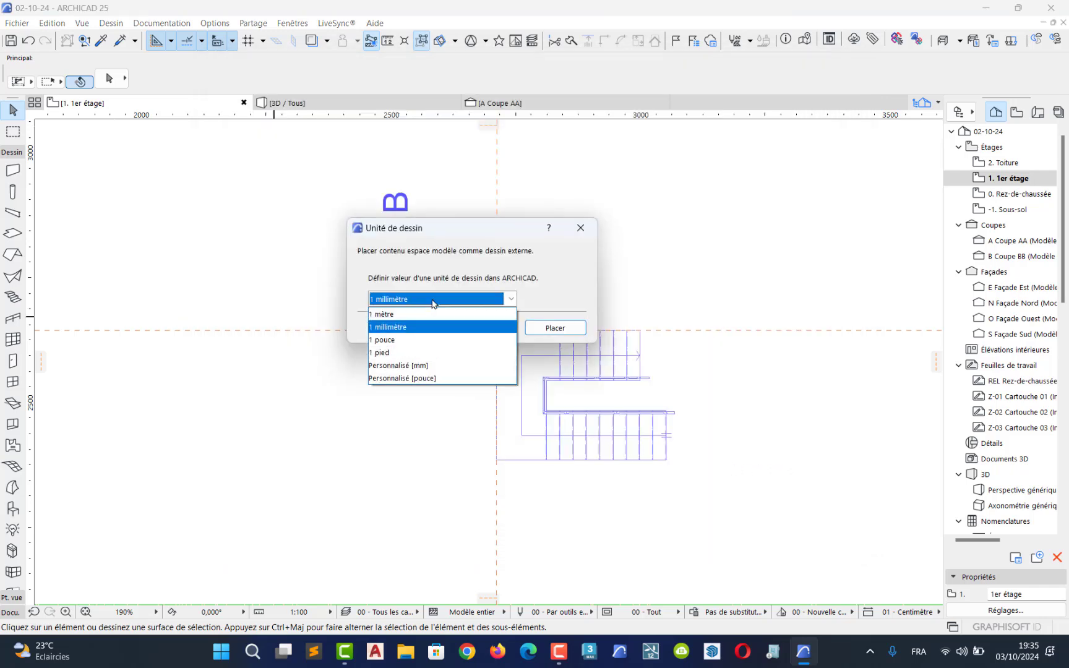
left_click(431, 312)
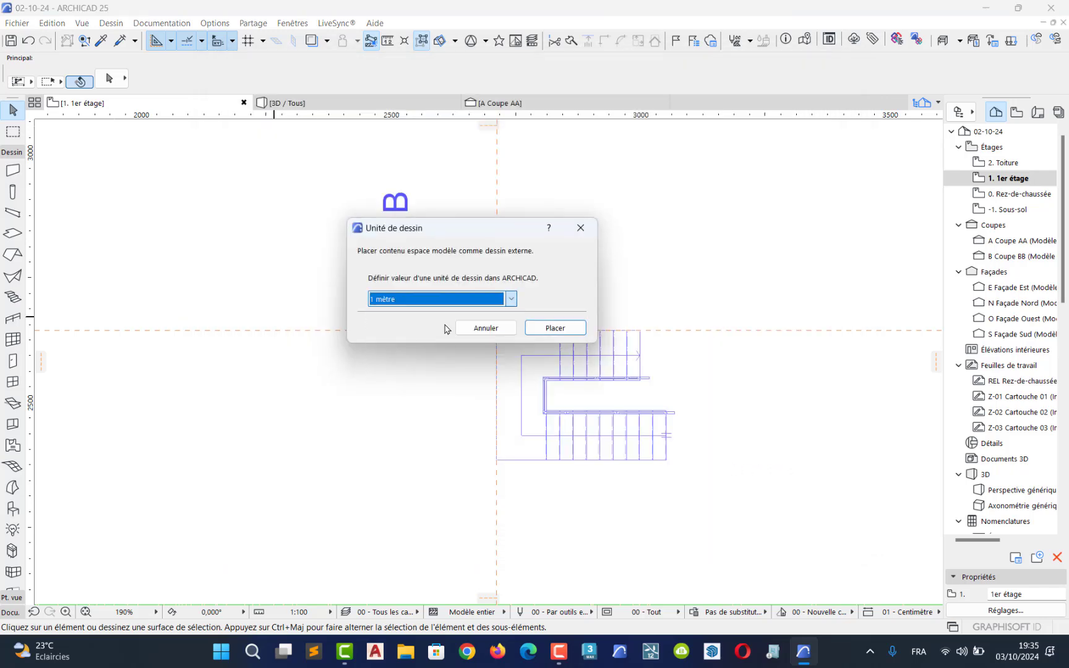
left_click(545, 329)
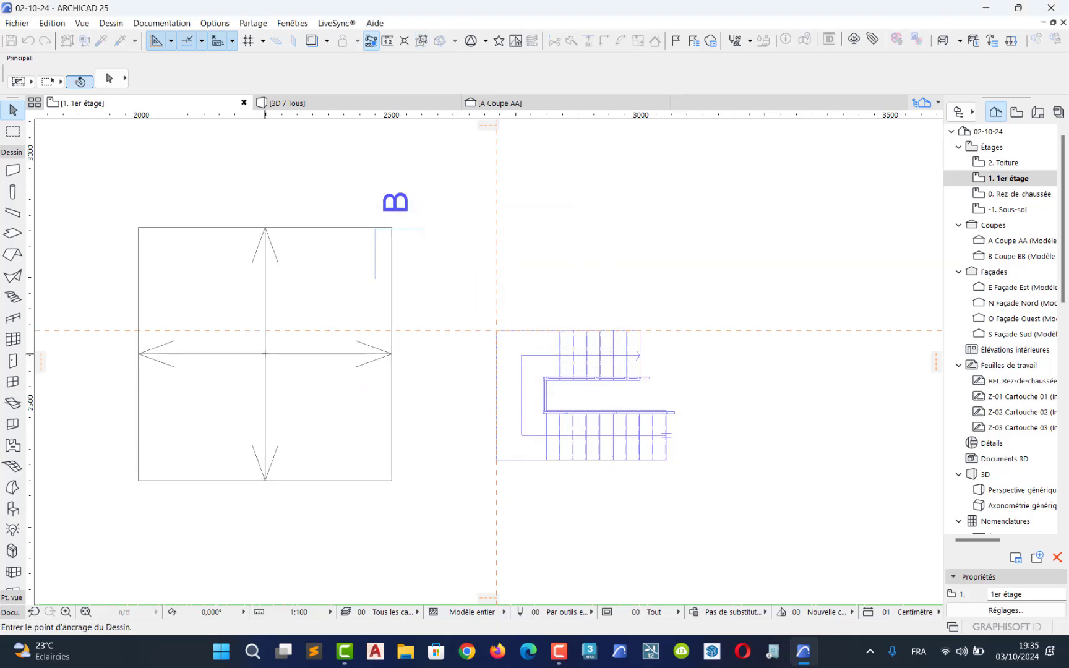
scroll(265, 353, "down", 6)
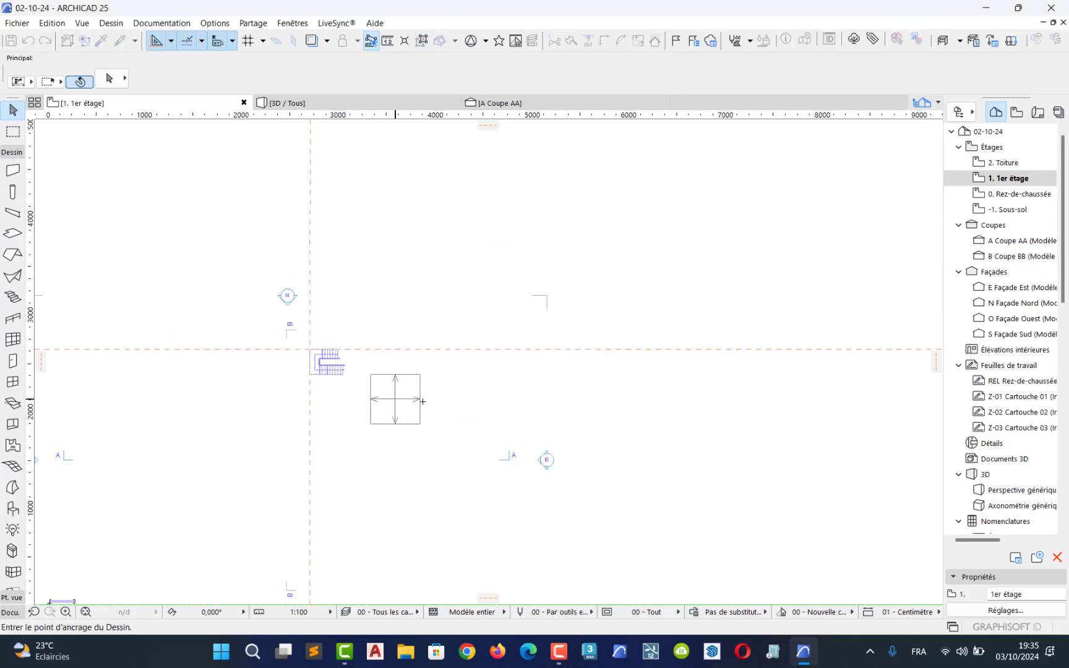
left_click(505, 401)
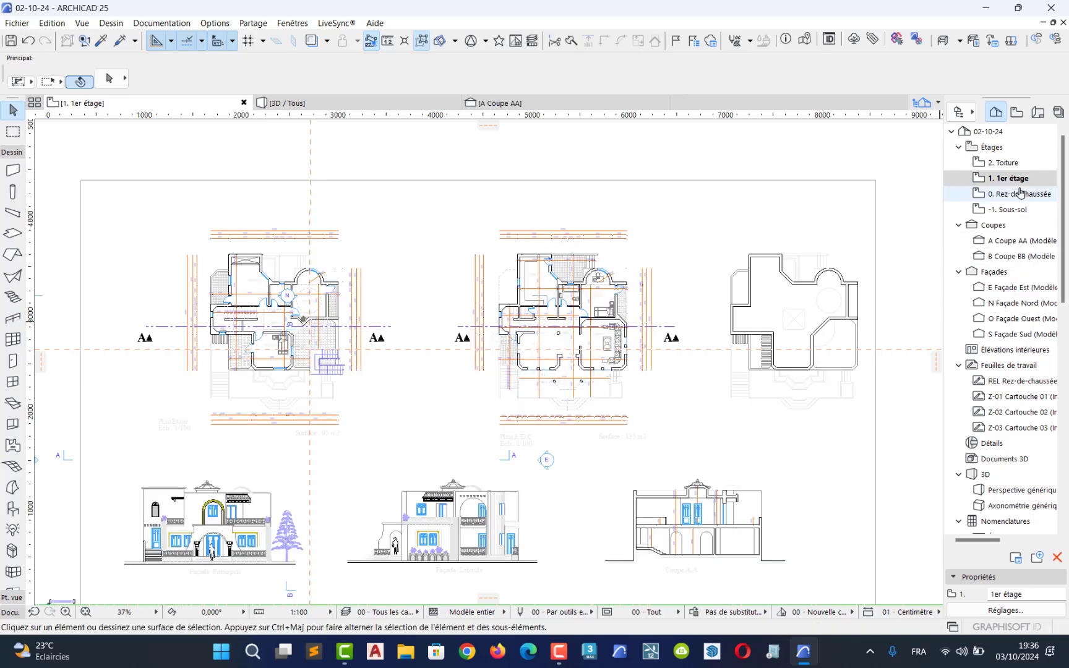
Step: Compare the stairwell's upper-left corner on the villa 5 drawing's Plan Etage and Plan R.D.C
left_click(1003, 179)
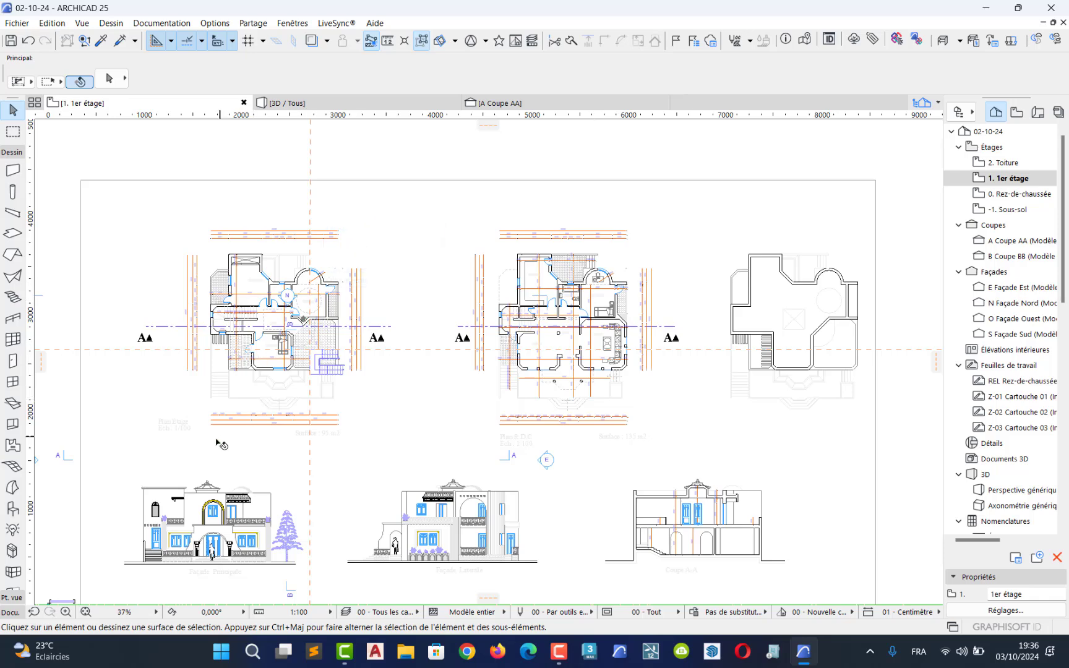
scroll(218, 443, "up", 4)
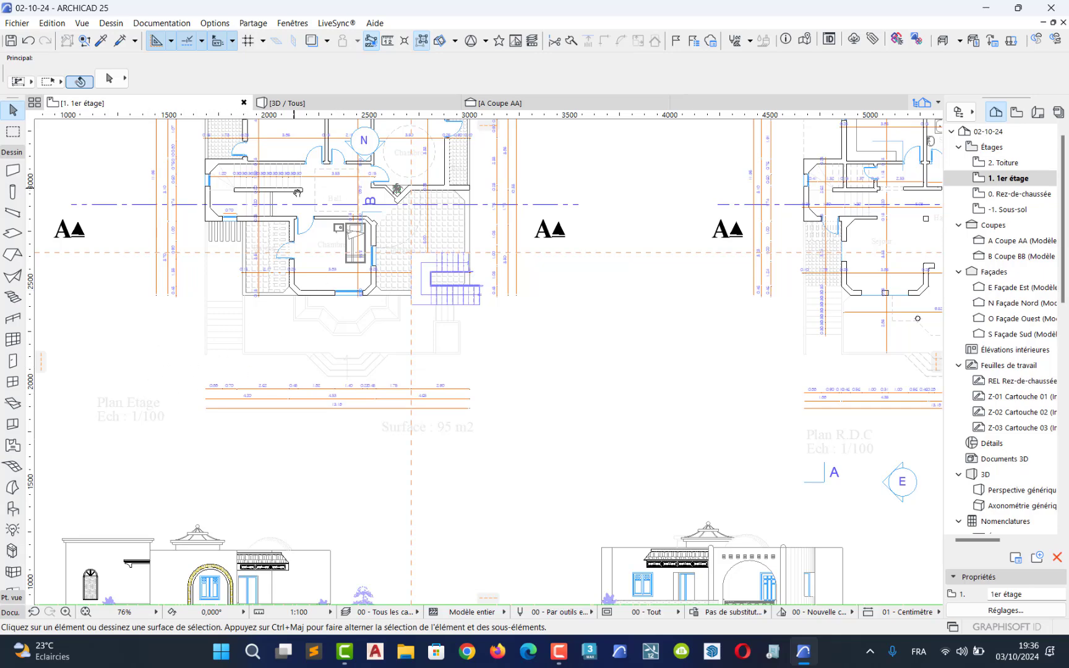
middle_click_drag(297, 192, 305, 320)
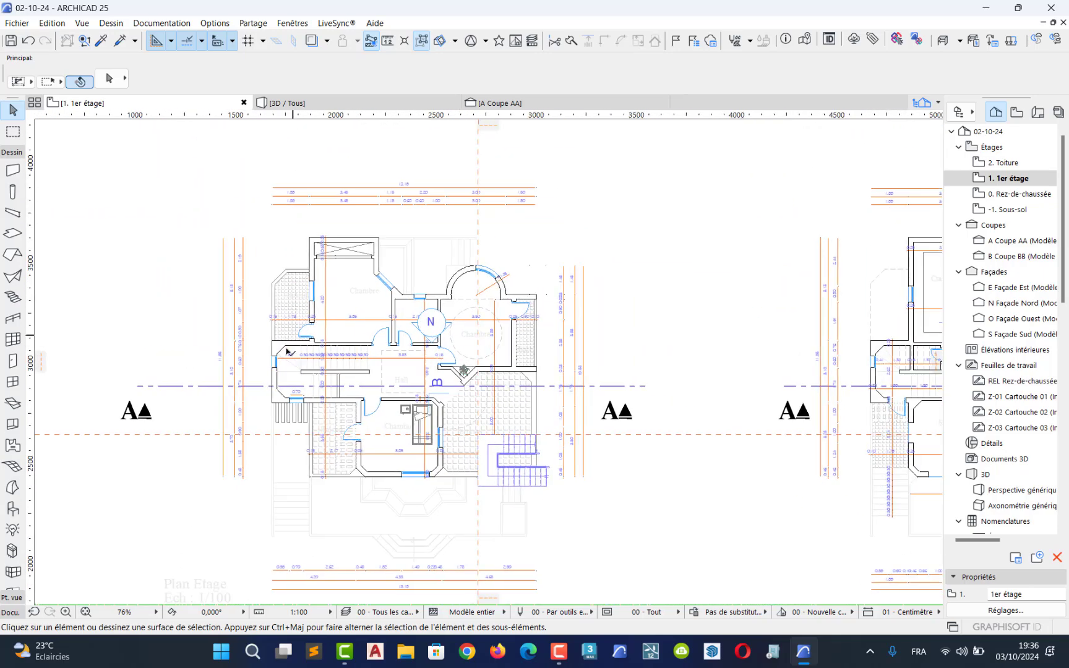
scroll(288, 352, "up", 6)
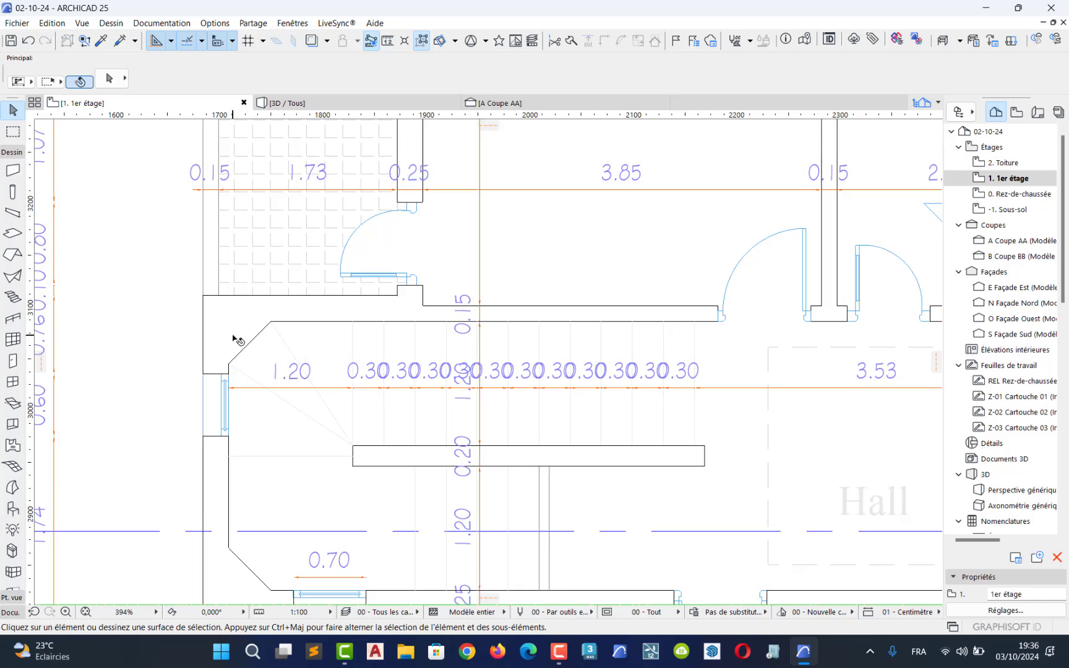
scroll(283, 384, "down", 7)
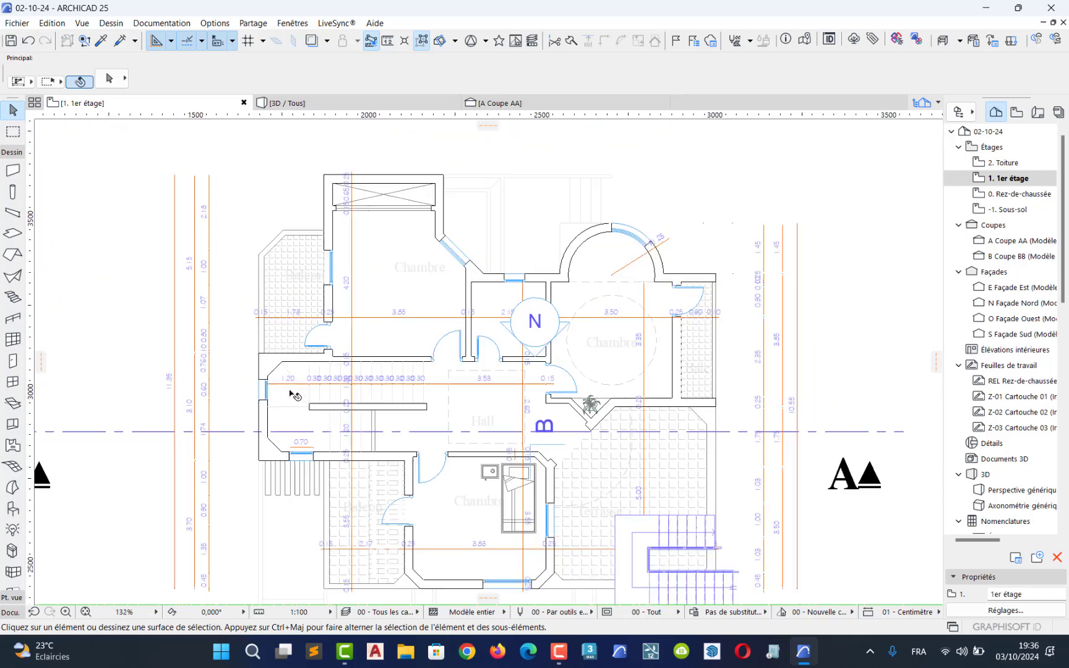
scroll(711, 410, "up", 8)
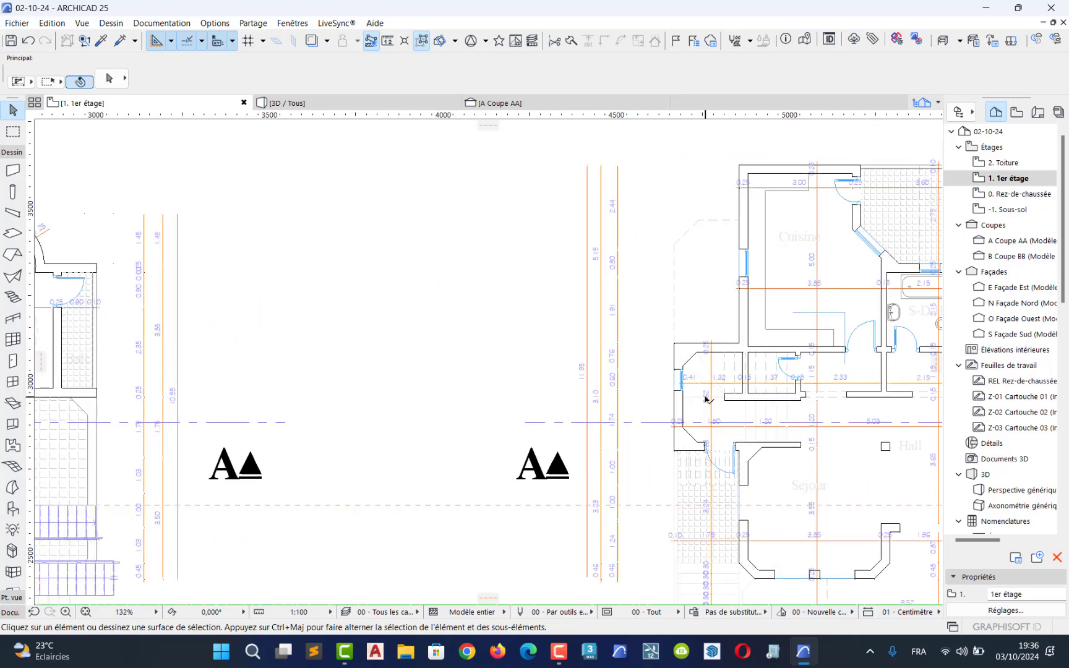
scroll(705, 399, "down", 3)
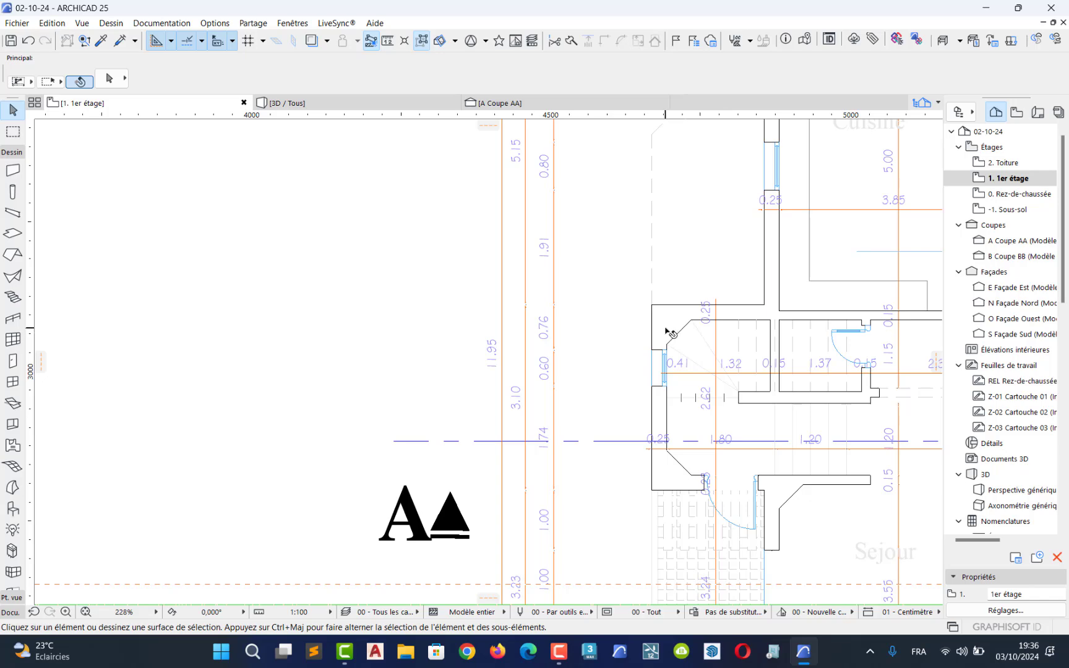
scroll(672, 334, "down", 10)
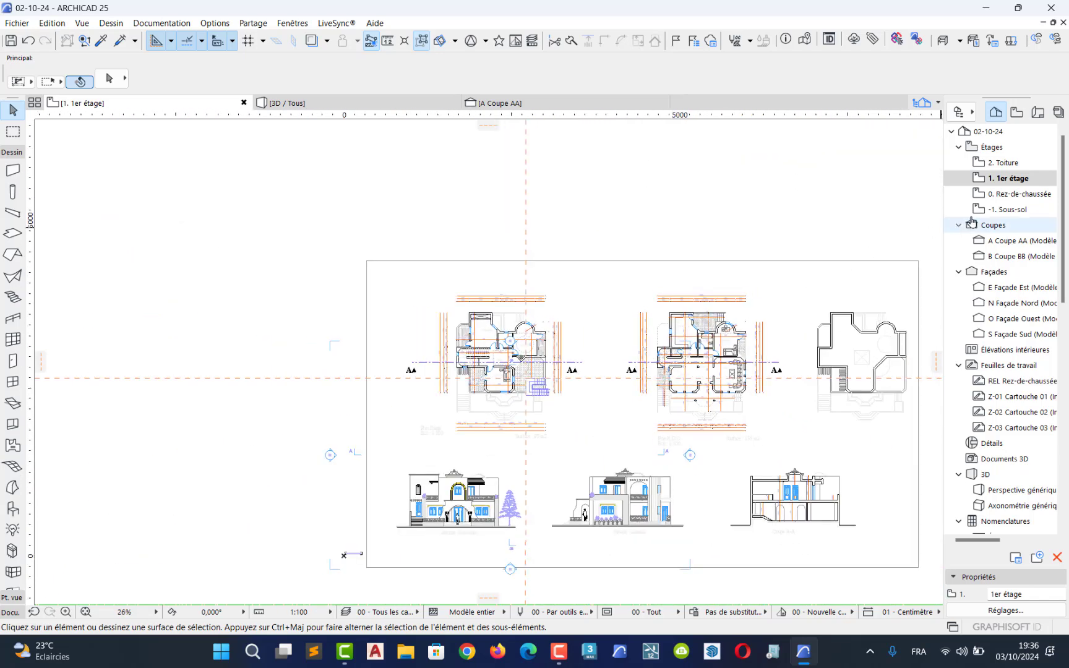
Step: On the Rez-de-chaussée plan, move the vertical guide line 15 cm from the stairwell's inner wall face towards the outer face
double_click(1003, 194)
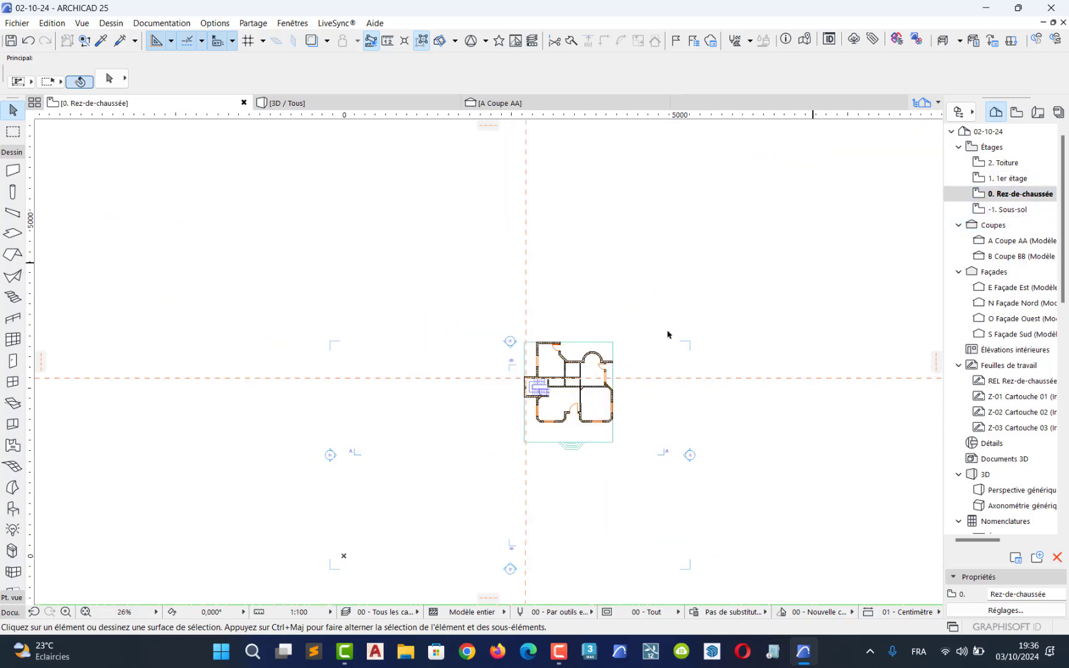
scroll(542, 358, "up", 10)
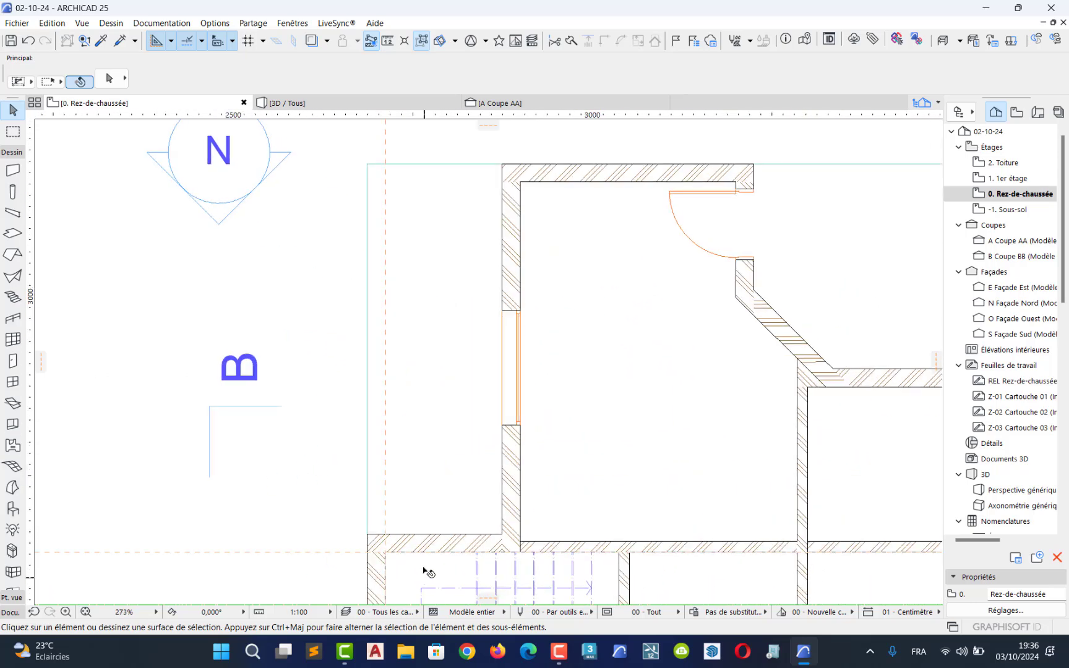
middle_click_drag(423, 571, 441, 459)
scroll(433, 444, "up", 5)
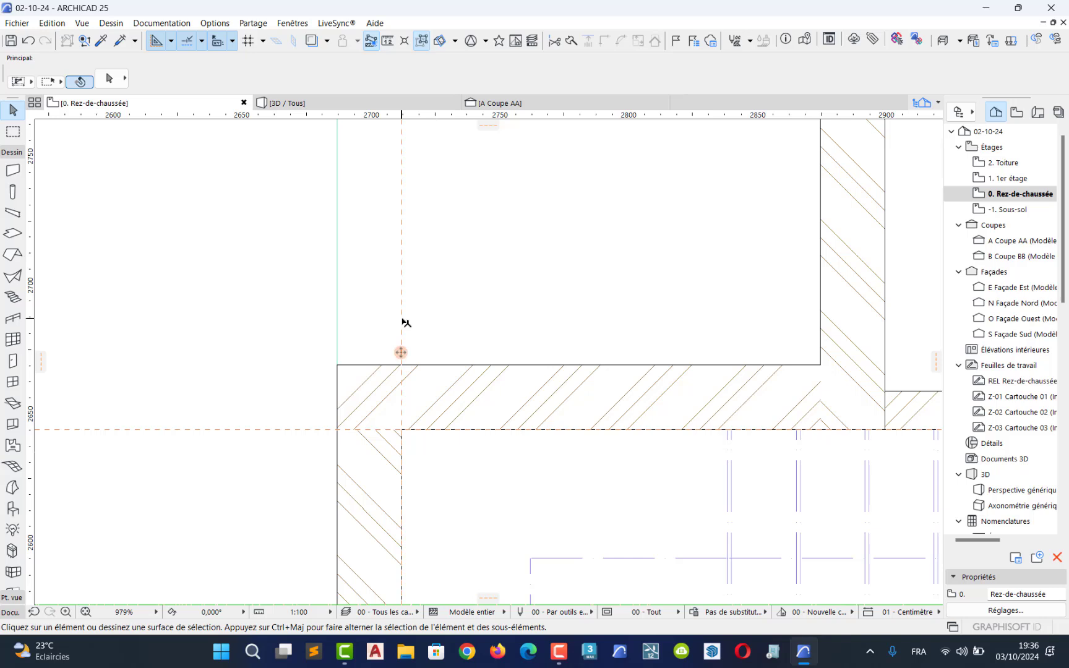
left_click(401, 353)
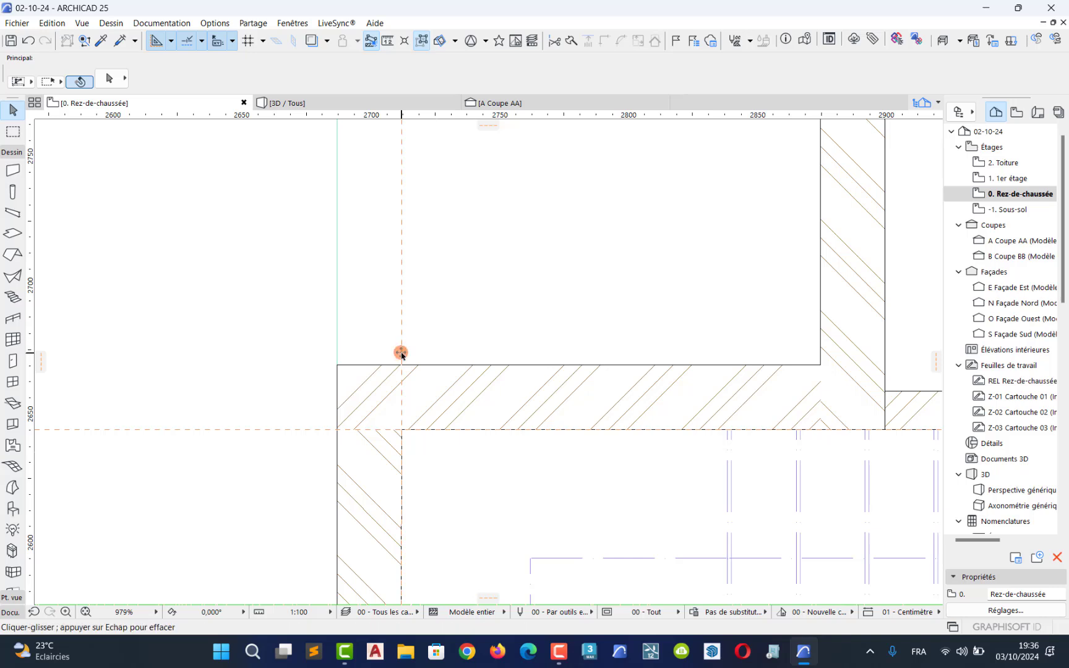
left_click_drag(402, 353, 362, 338)
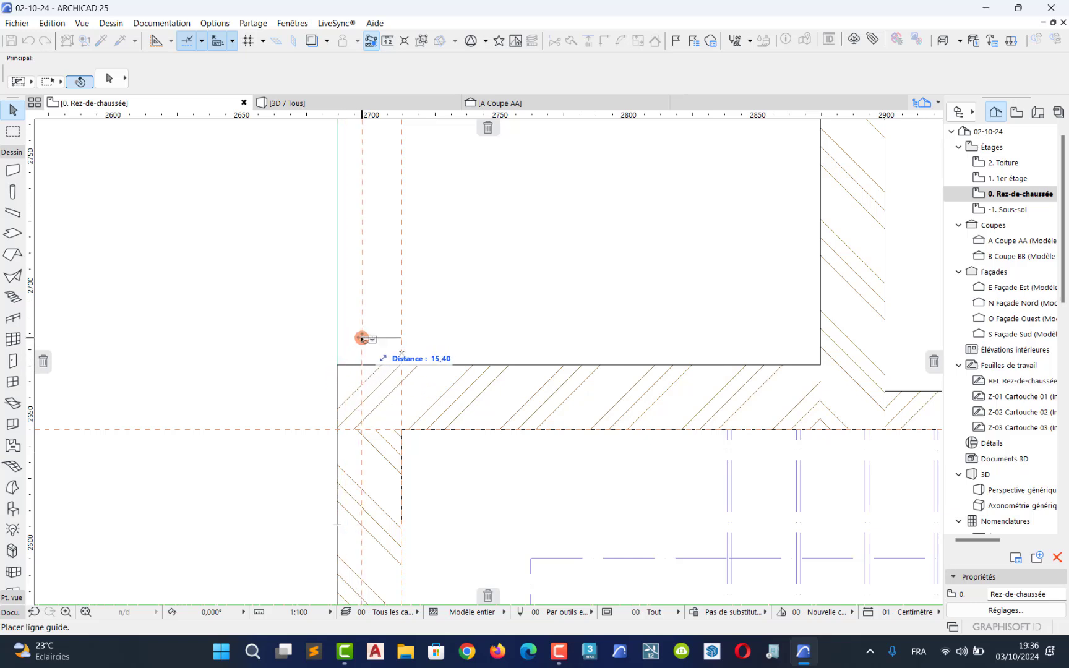
key("Tab")
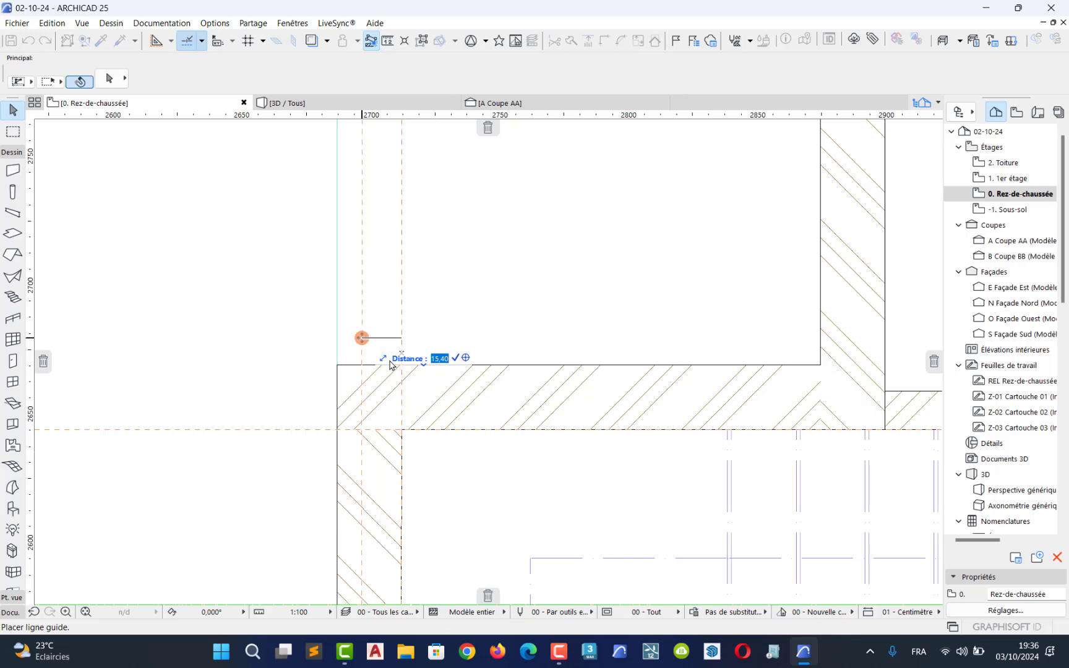
type("15")
key("Return")
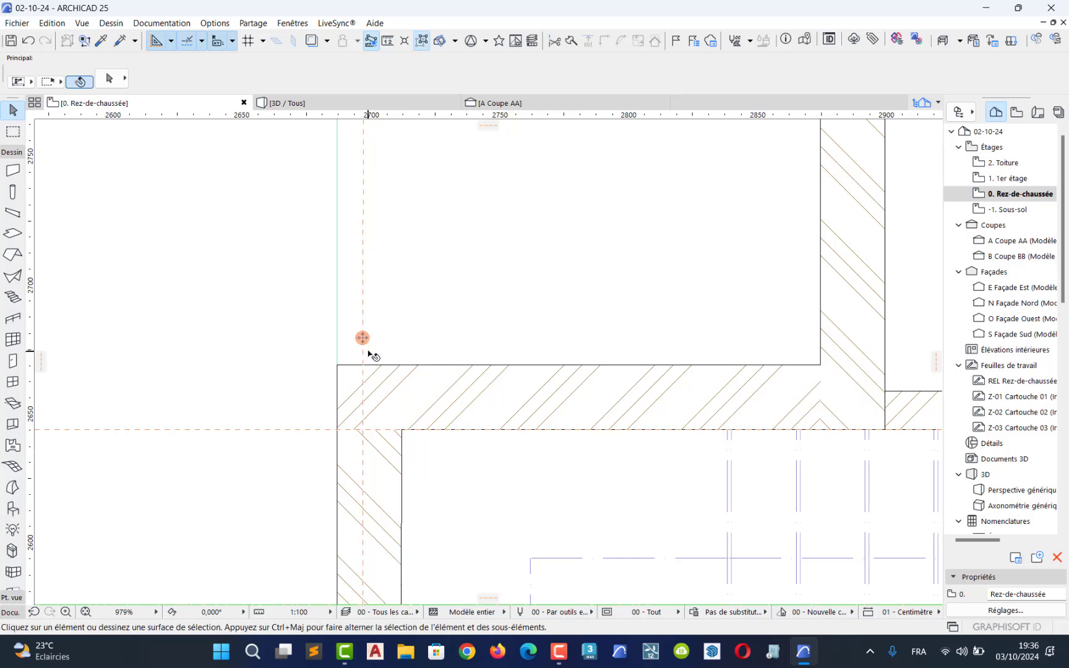
Step: Undo the placement of the villa 5 drawing on the 1er étage plan
key("ctrl+z")
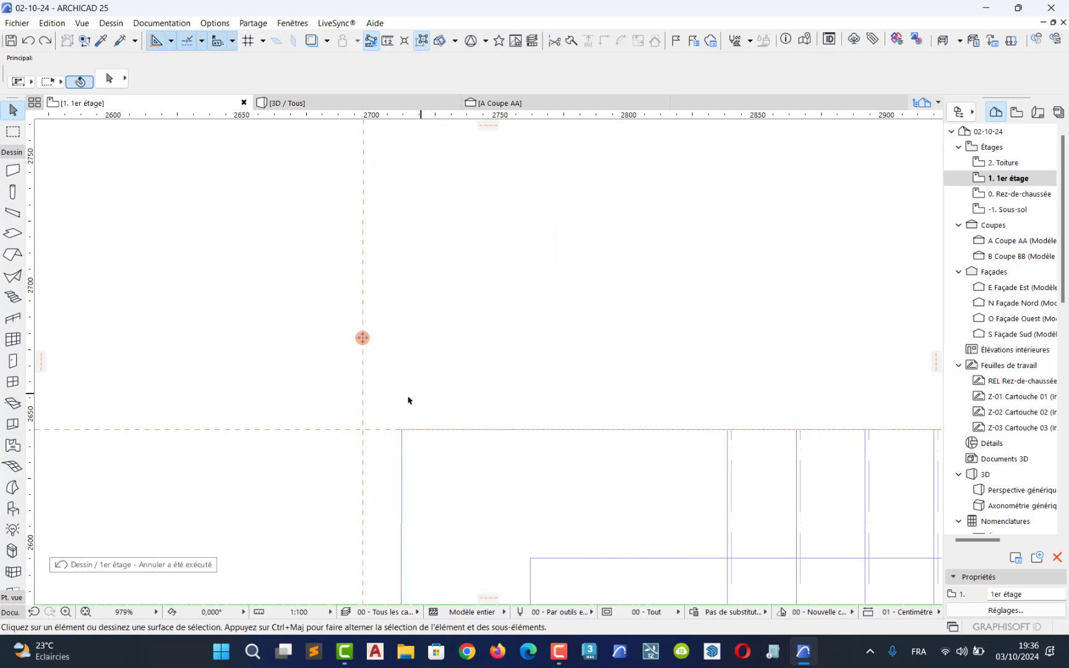
scroll(407, 445, "up", 3)
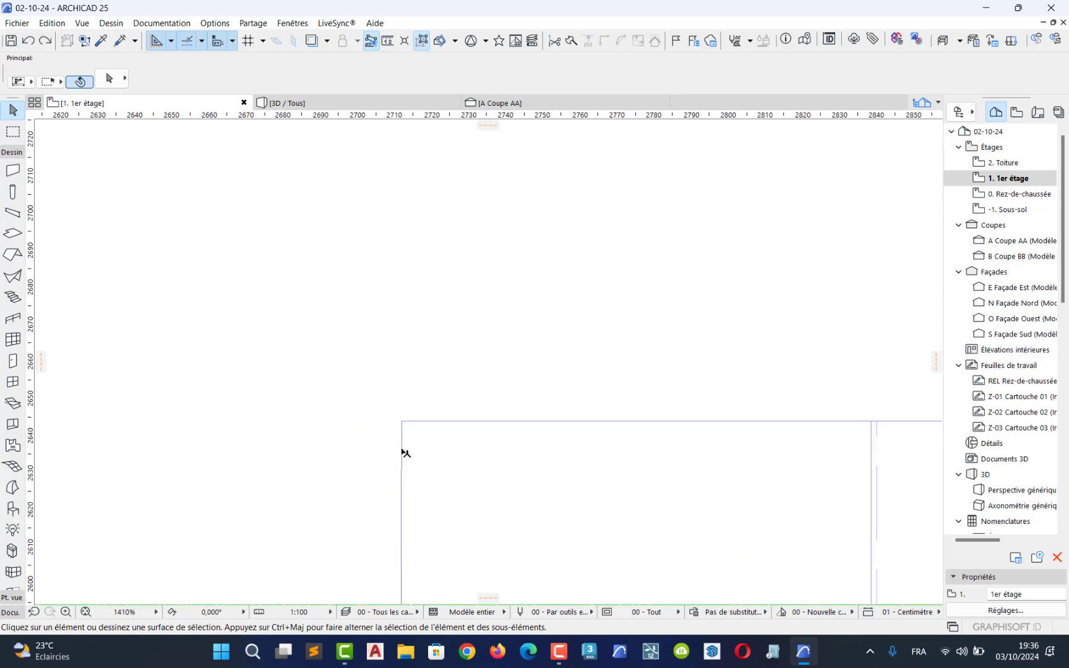
middle_click_drag(402, 459, 392, 459)
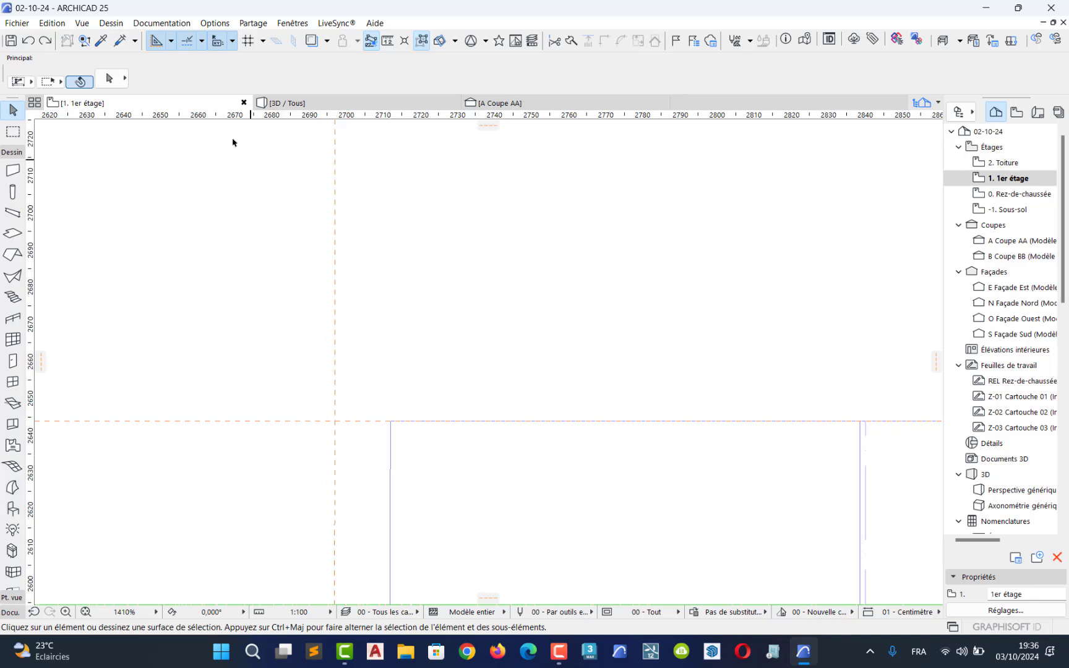
Step: Delete all guide lines from the 1er étage plan
left_click(84, 25)
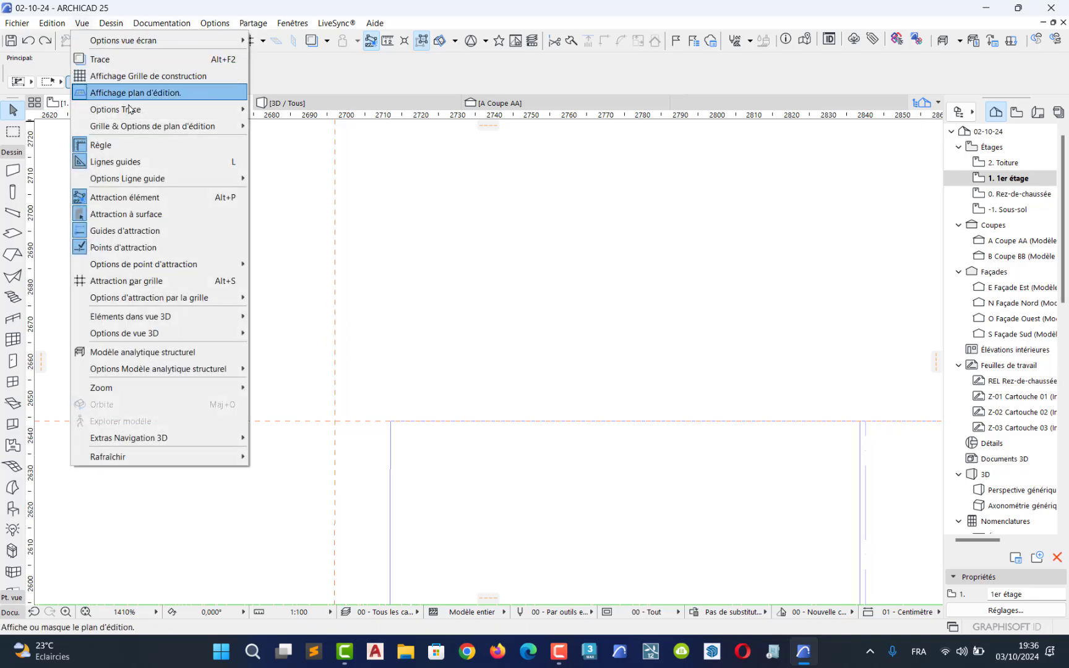
mouse_move(167, 179)
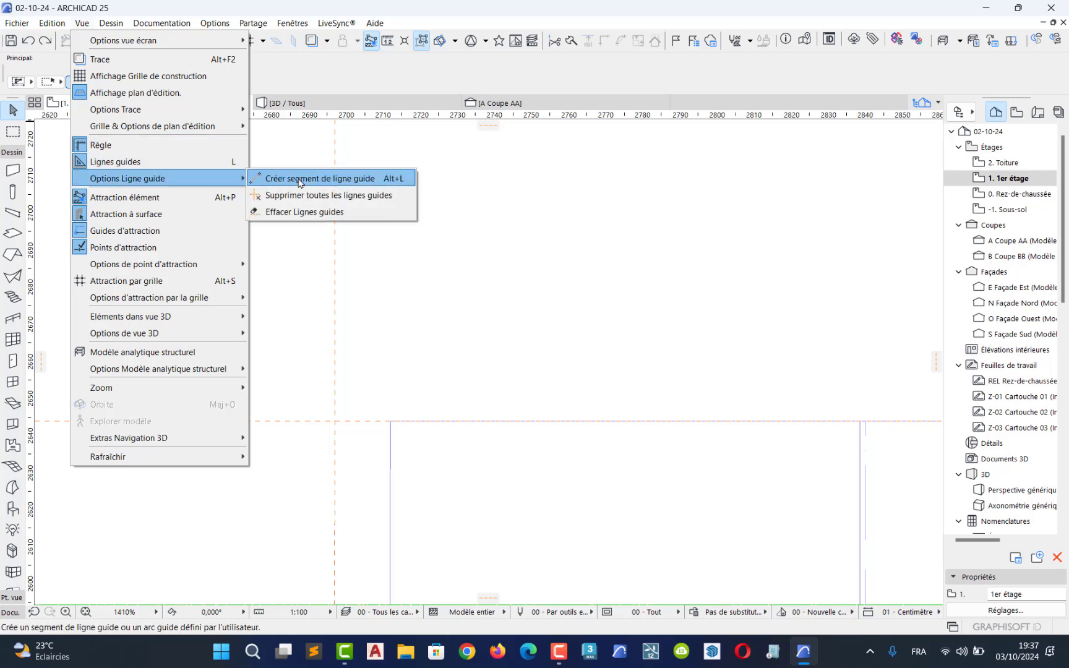
left_click(310, 196)
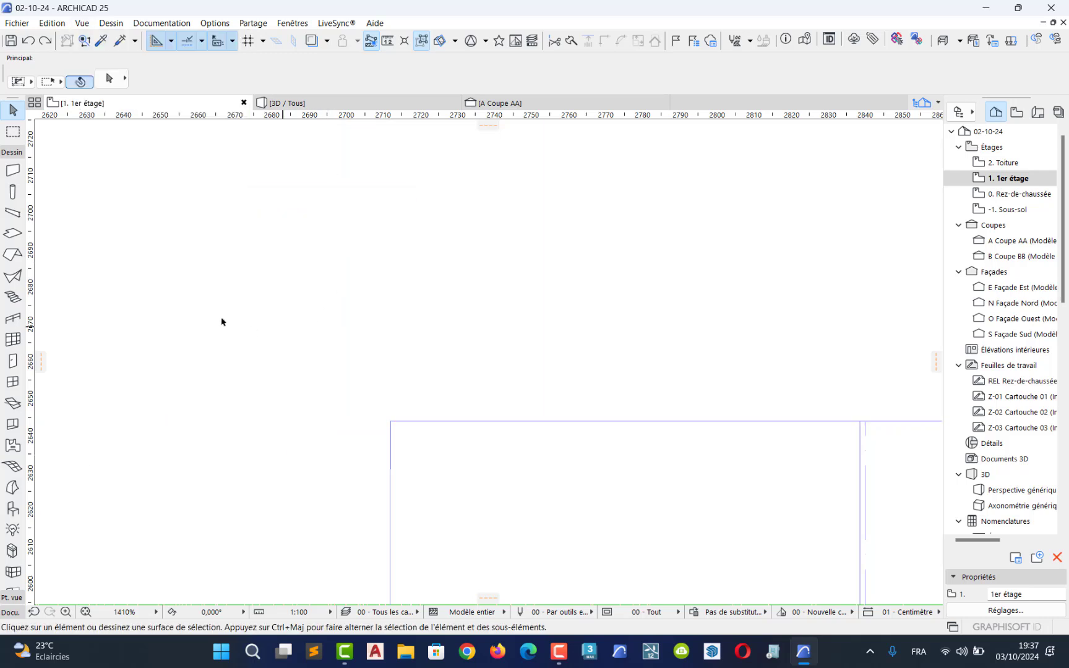
Step: Place a vertical guide line on the 1er étage plan just outside the staircase's left edge
left_click_drag(31, 264, 234, 352)
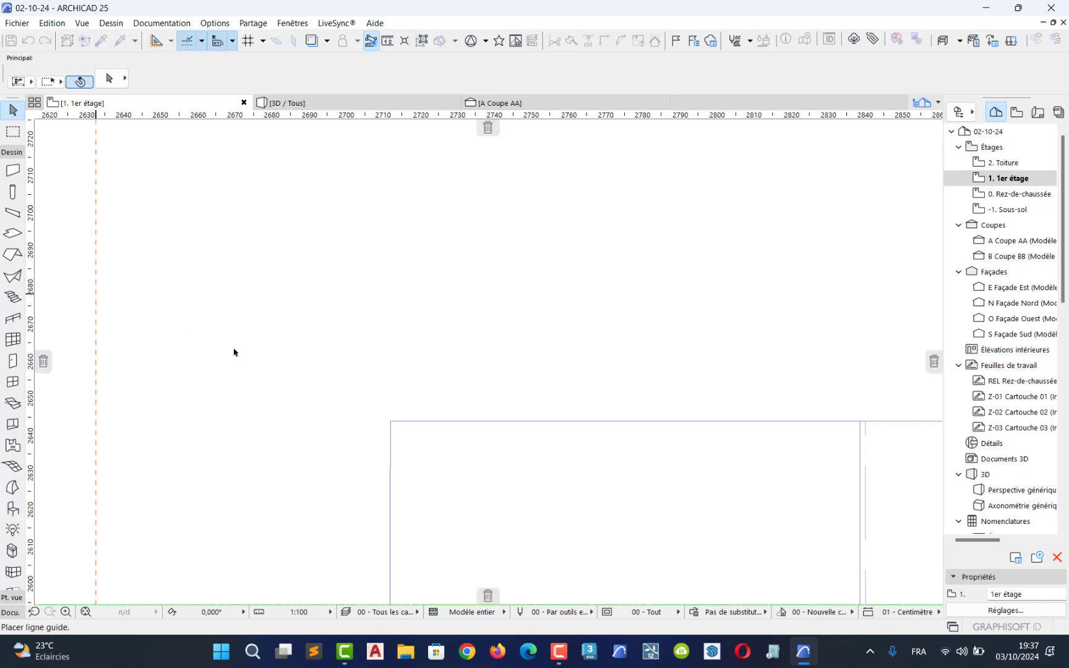
left_click_drag(389, 438, 362, 473)
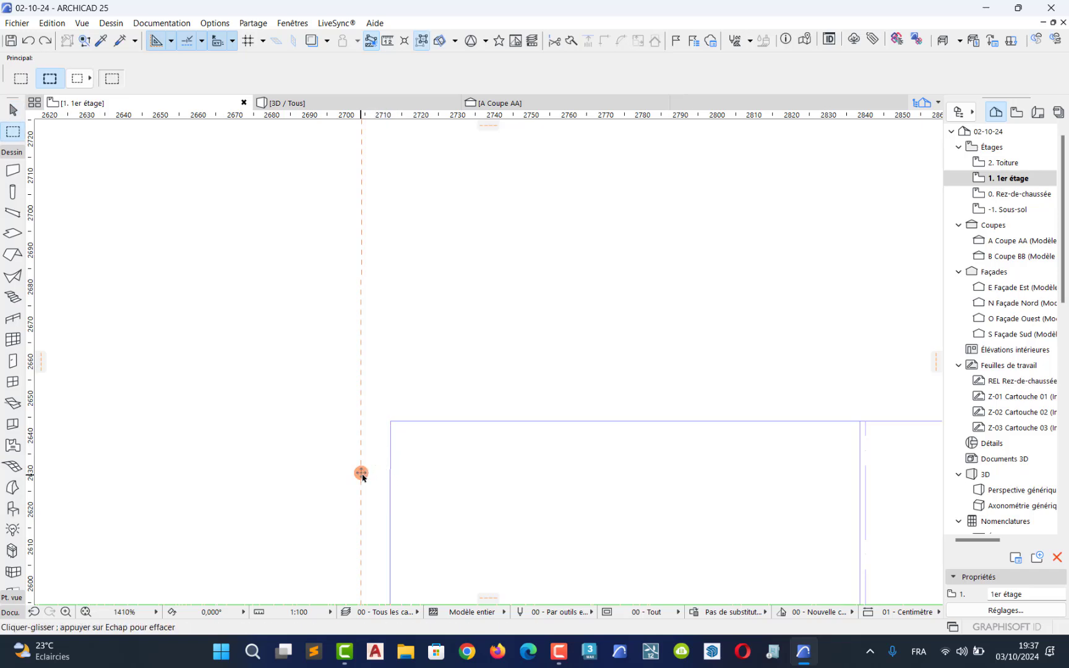
Step: Undo the deletion of the villa 5 drawing on the Rez-de-chaussée plan and move the vertical guide line onto the stairwell wall's outer face
key("ctrl+z")
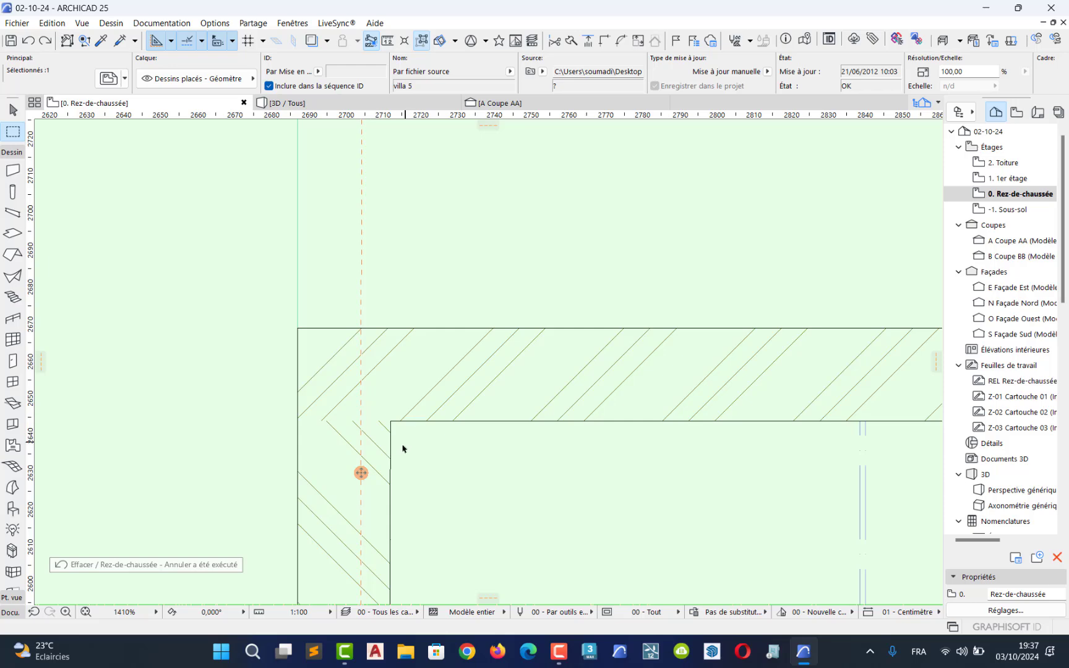
scroll(389, 443, "down", 2)
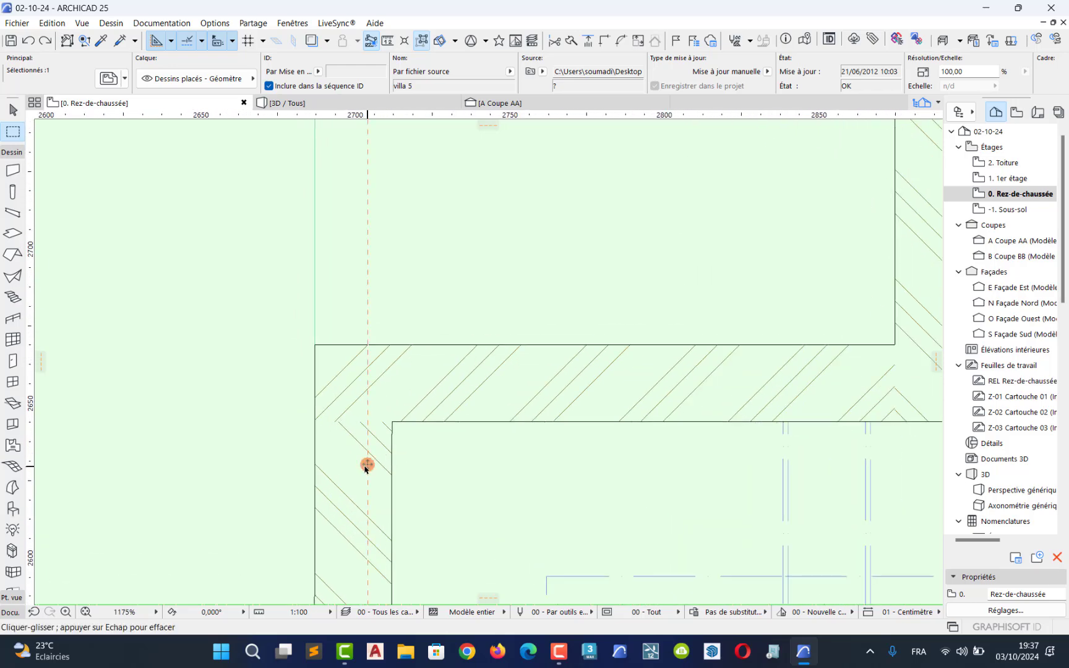
left_click_drag(346, 421, 315, 352)
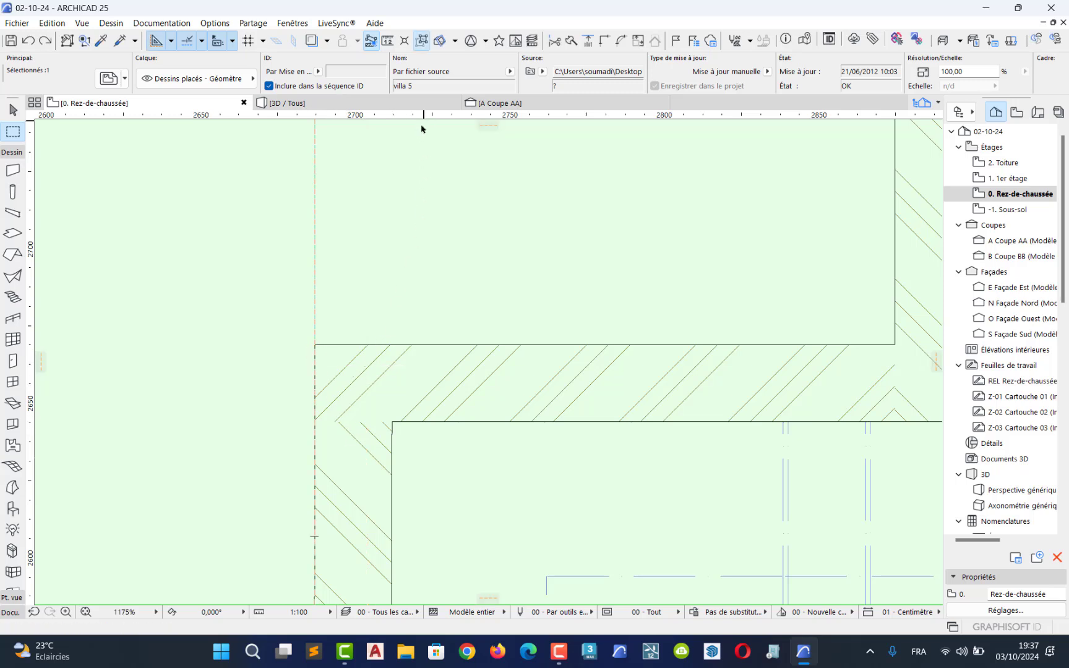
Step: Place a horizontal guide line along the outer face of the stairwell's upper wall on the Rez-de-chaussée plan
left_click_drag(421, 128, 357, 307)
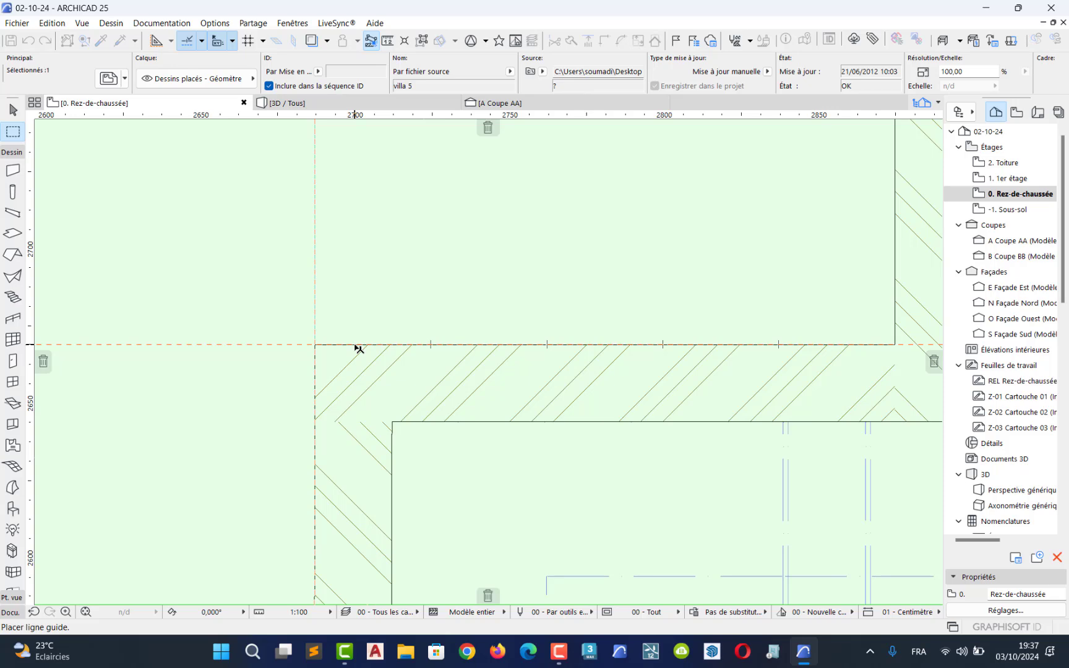
left_click_drag(358, 348, 358, 349)
scroll(375, 373, "down", 10)
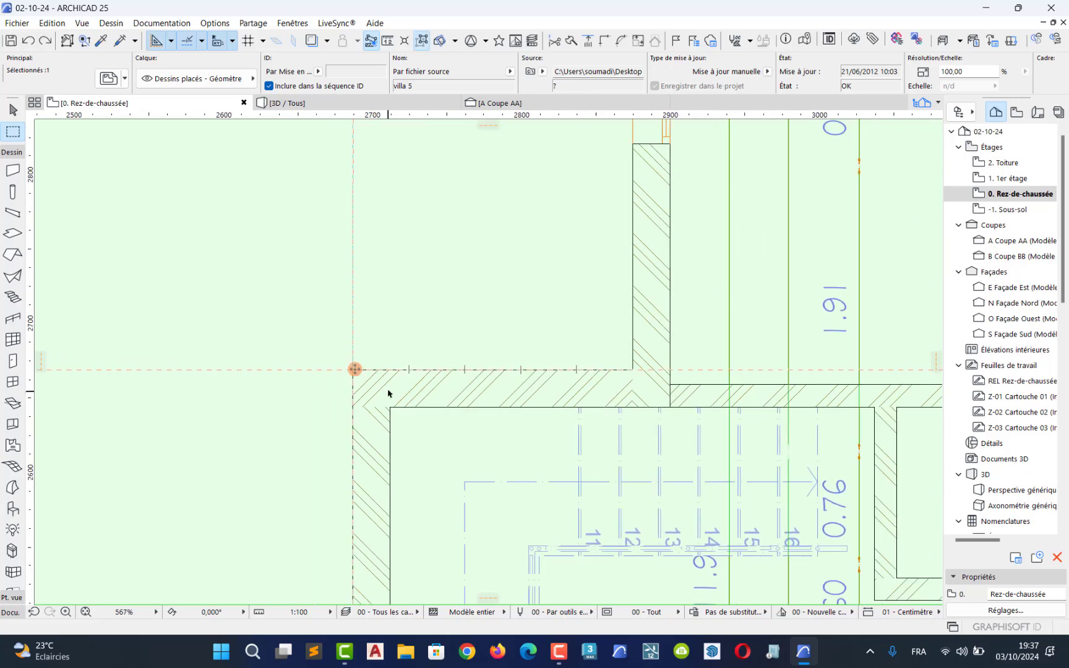
scroll(366, 406, "up", 10)
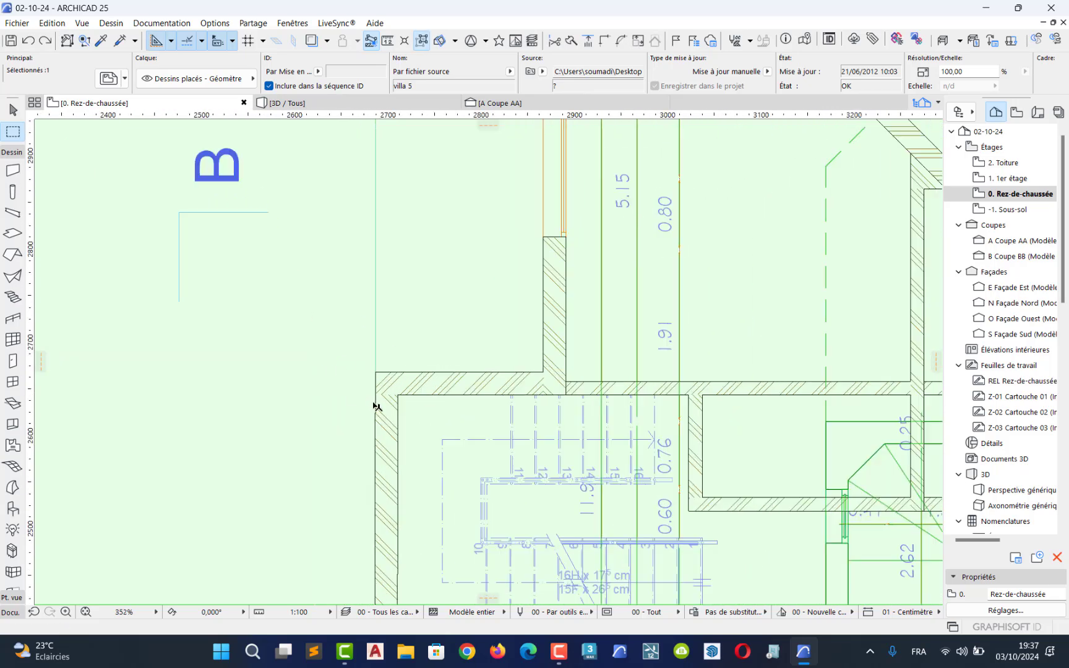
Step: Open the 1er étage plan and choose villa 5.dwg as the external drawing to place
left_click(1008, 179)
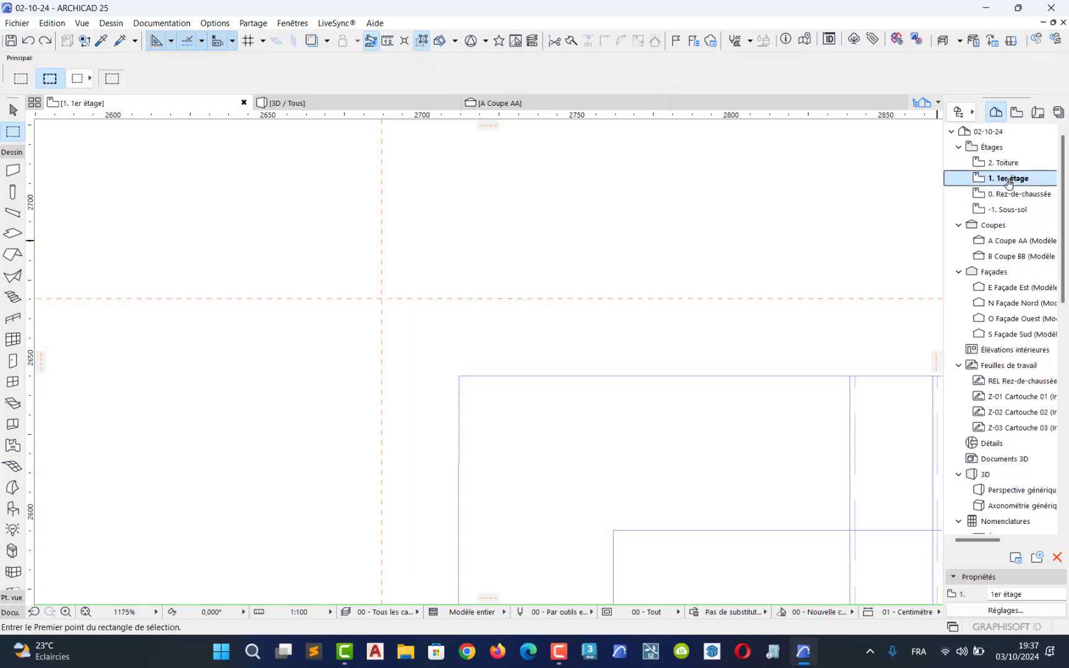
scroll(643, 368, "down", 15)
middle_click_drag(646, 403, 589, 419)
left_click(15, 22)
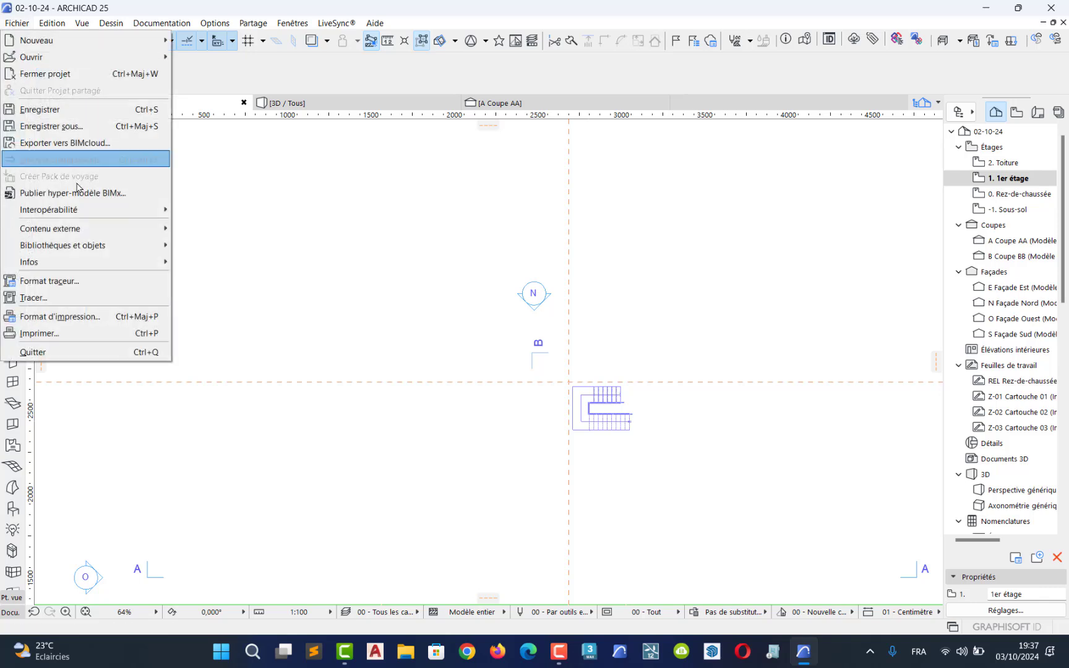
mouse_move(80, 211)
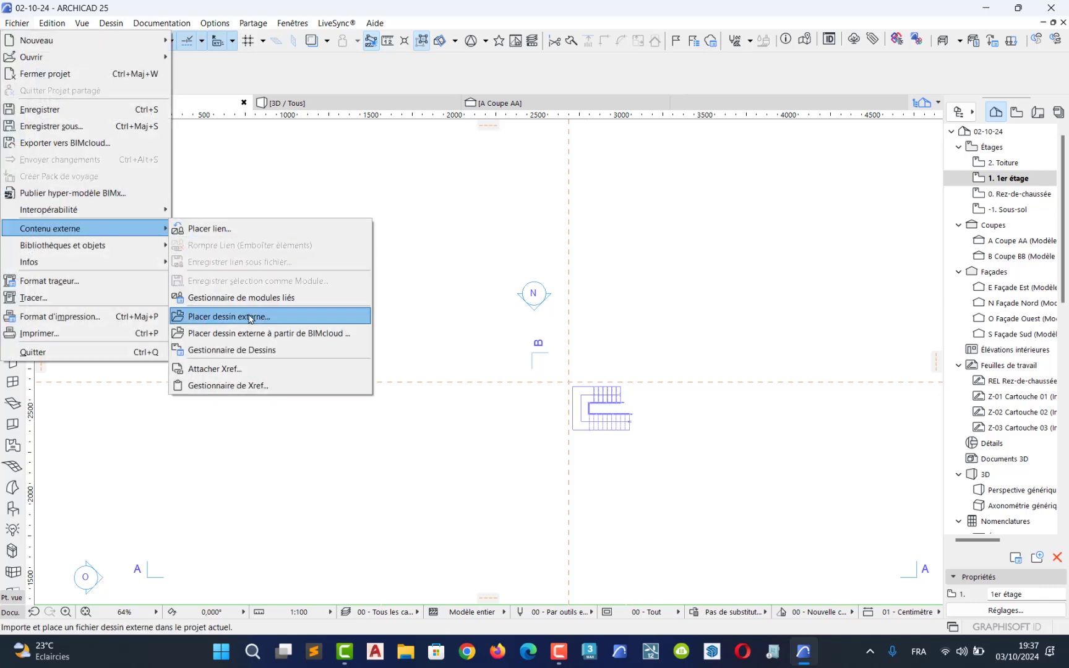
left_click(249, 318)
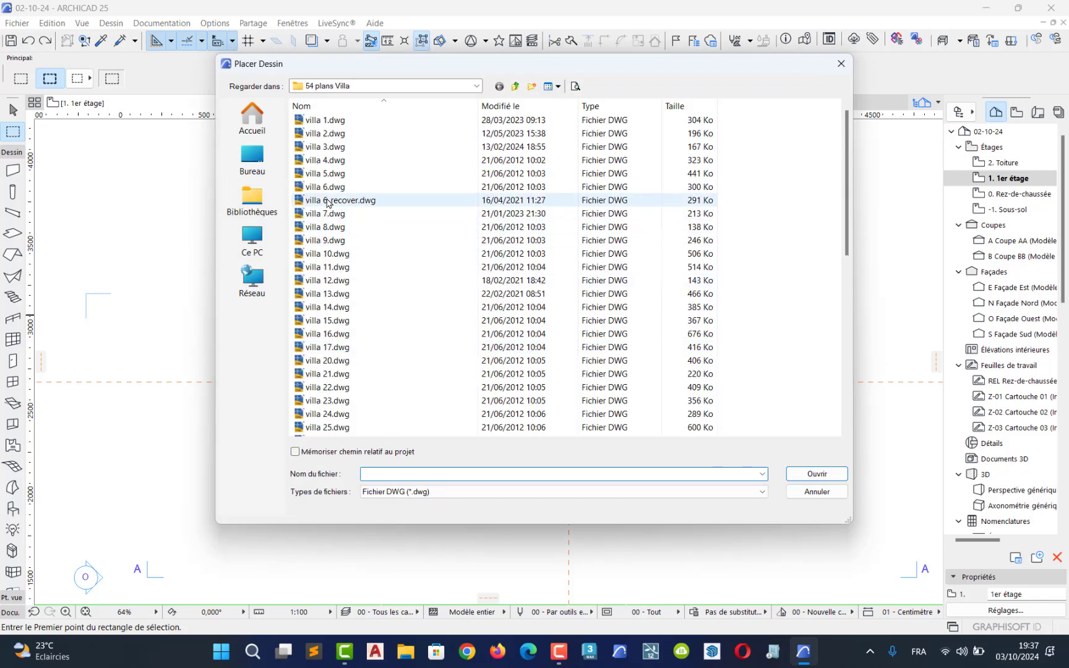
left_click(325, 173)
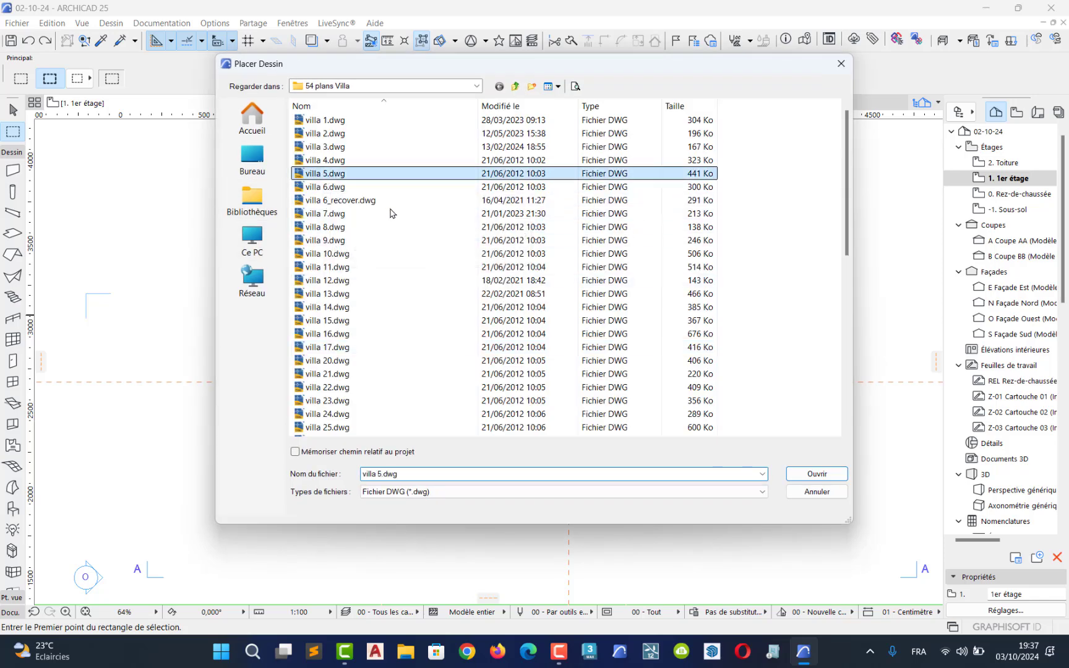
left_click(818, 475)
Step: Set the drawing unit to 1 mètre and place the villa 5 drawing on the 1er étage plan
left_click(391, 301)
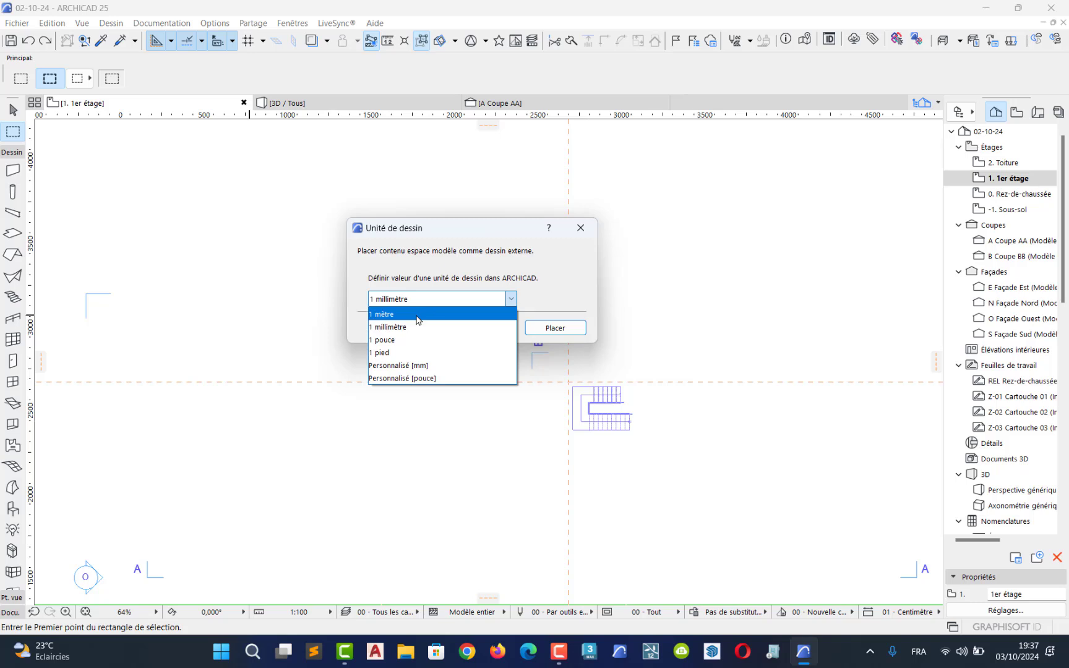
left_click(414, 312)
left_click(545, 329)
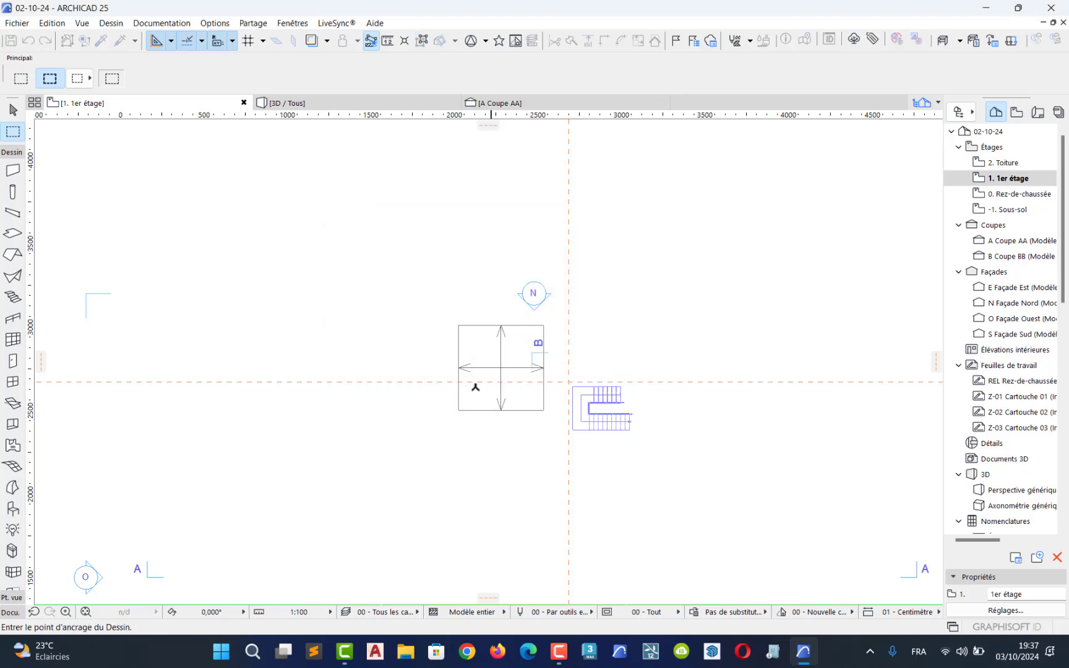
scroll(464, 396, "down", 10)
scroll(458, 394, "up", 8)
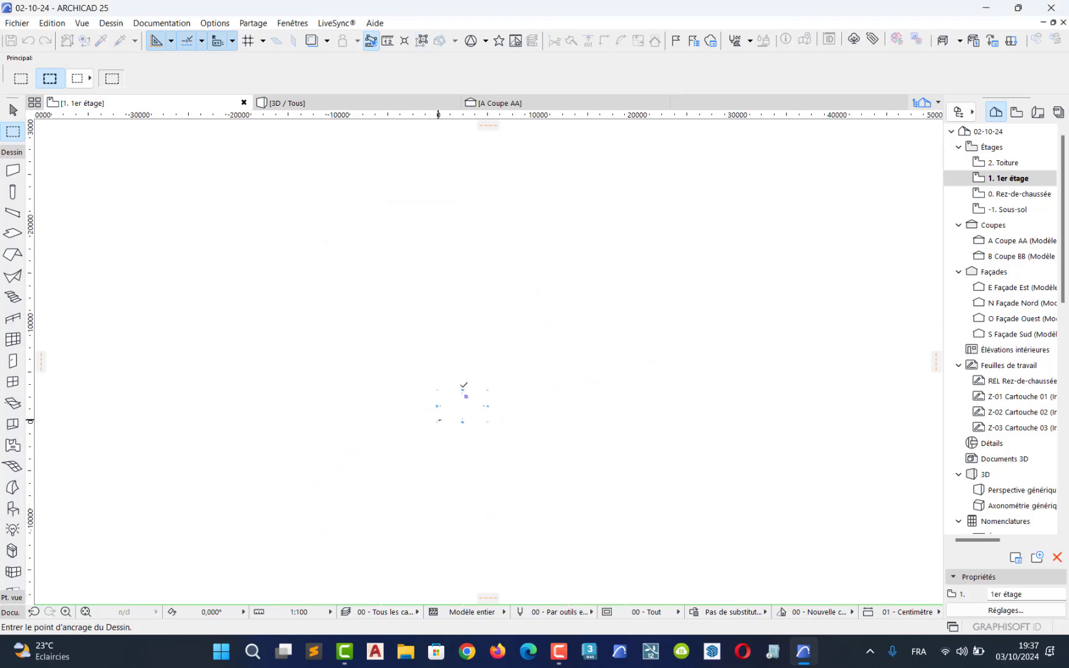
left_click(353, 347)
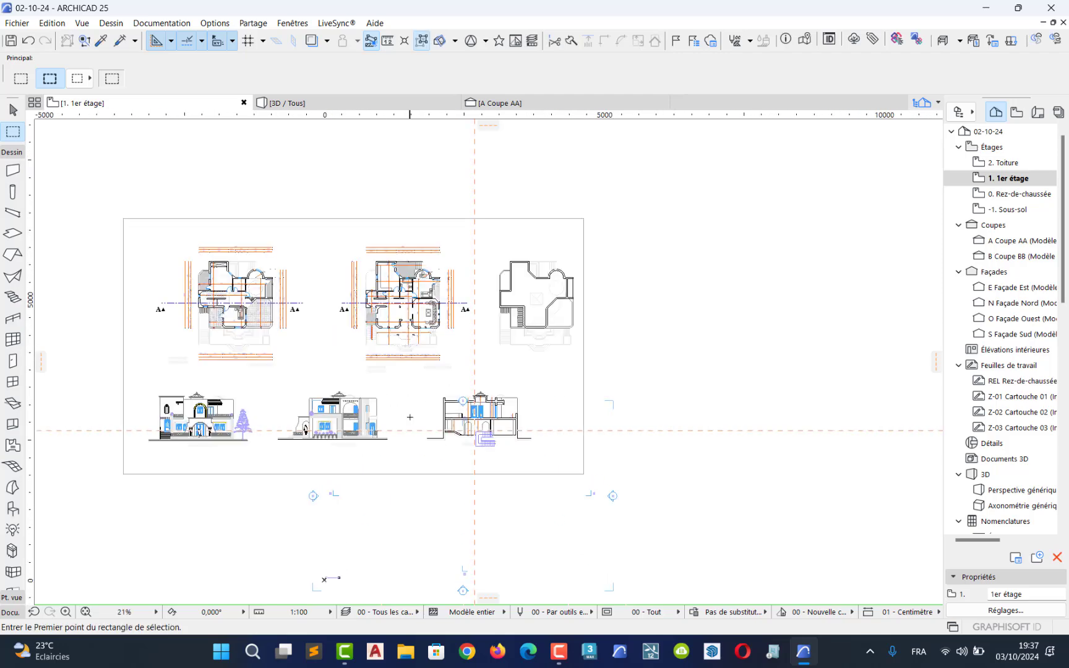
Step: Examine the guide line intersection beside the staircase and the stairwell area of the villa 5 drawing's Plan Etage
scroll(475, 431, "up", 6)
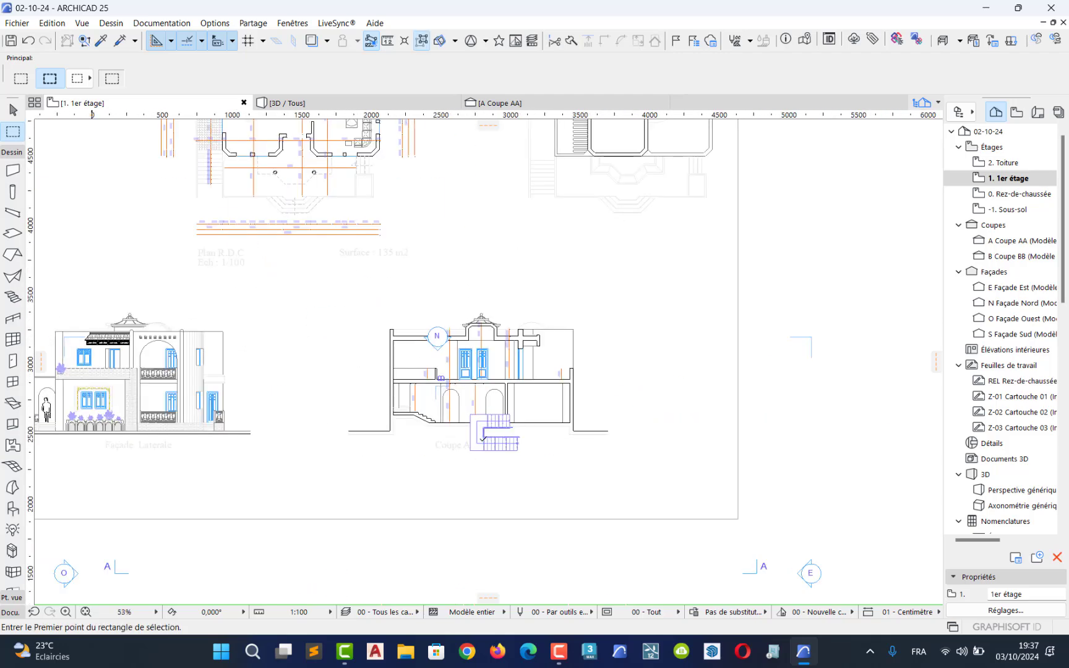
scroll(455, 389, "up", 3)
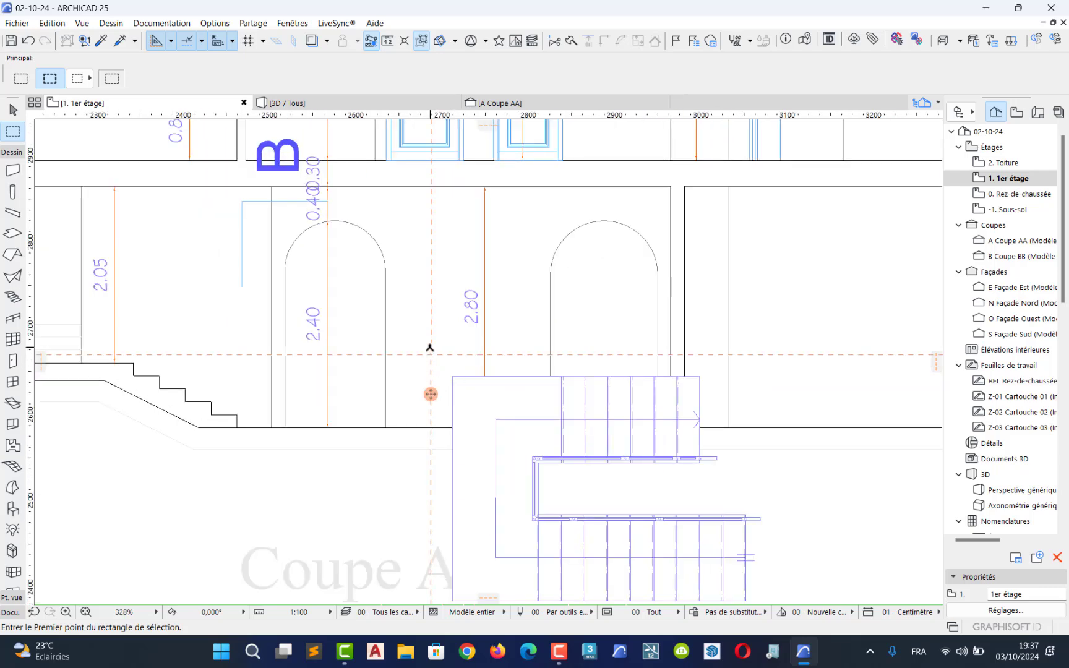
scroll(431, 394, "down", 6)
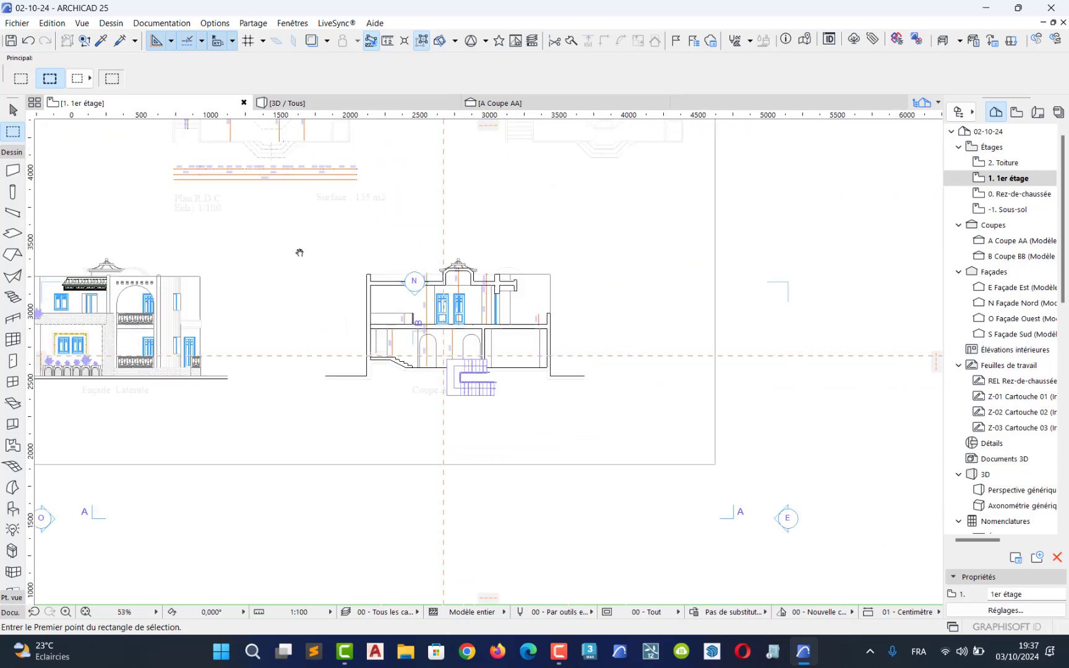
middle_click_drag(298, 253, 405, 454)
middle_click_drag(362, 320, 599, 385)
middle_click_drag(225, 405, 483, 433)
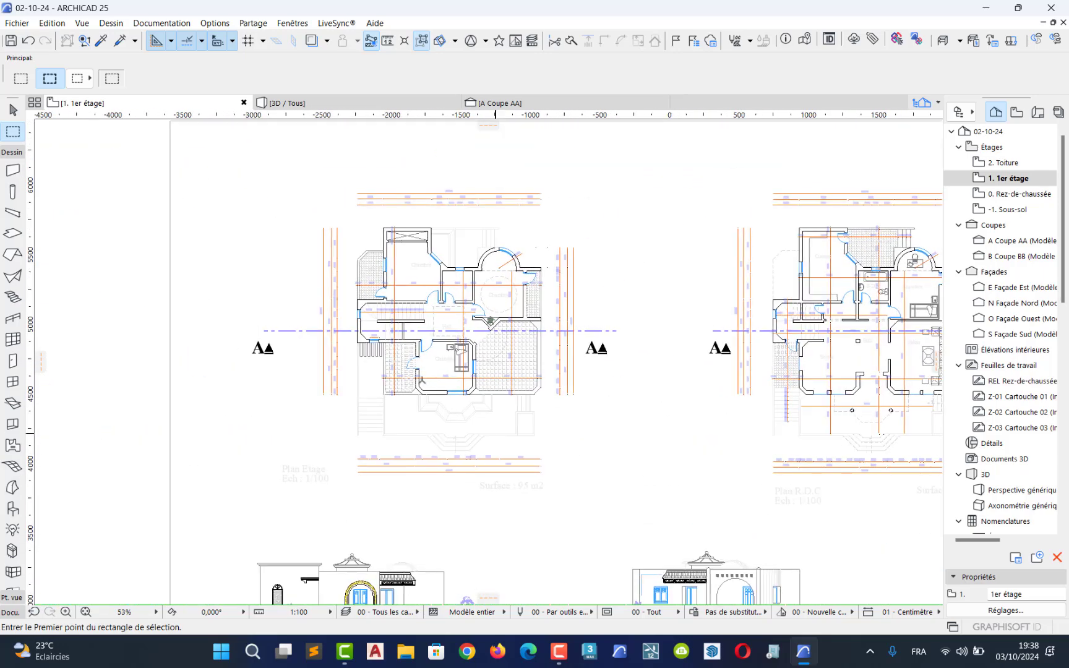
scroll(391, 331, "up", 3)
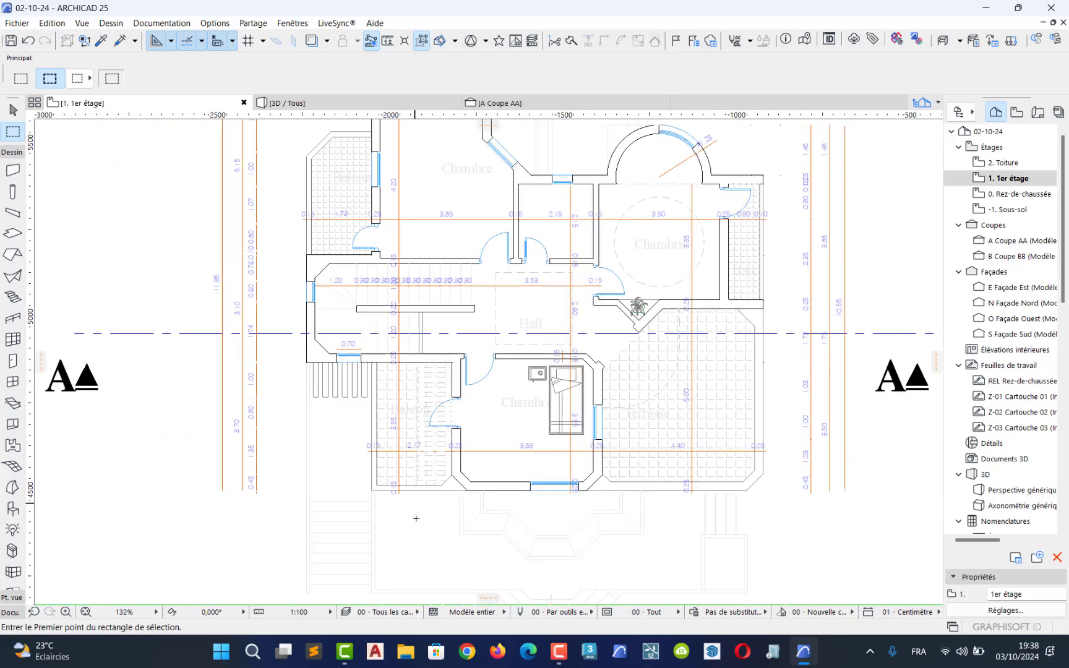
scroll(420, 516, "up", 3)
scroll(448, 526, "down", 3)
mouse_move(454, 534)
middle_mouse_down()
mouse_move(457, 322)
mouse_move(543, 511)
middle_mouse_up()
middle_click_drag(394, 296, 456, 479)
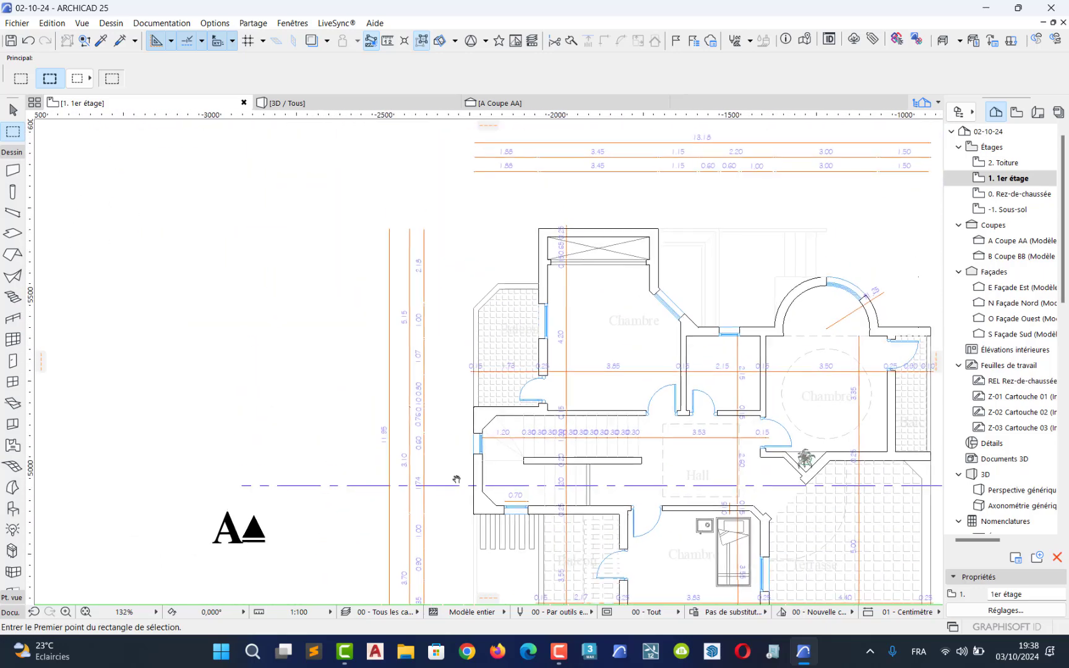
Step: Move the villa 5 drawing from the Plan Etage stairwell's upper-left outer corner to the intersection of the two guide lines
left_click(14, 111)
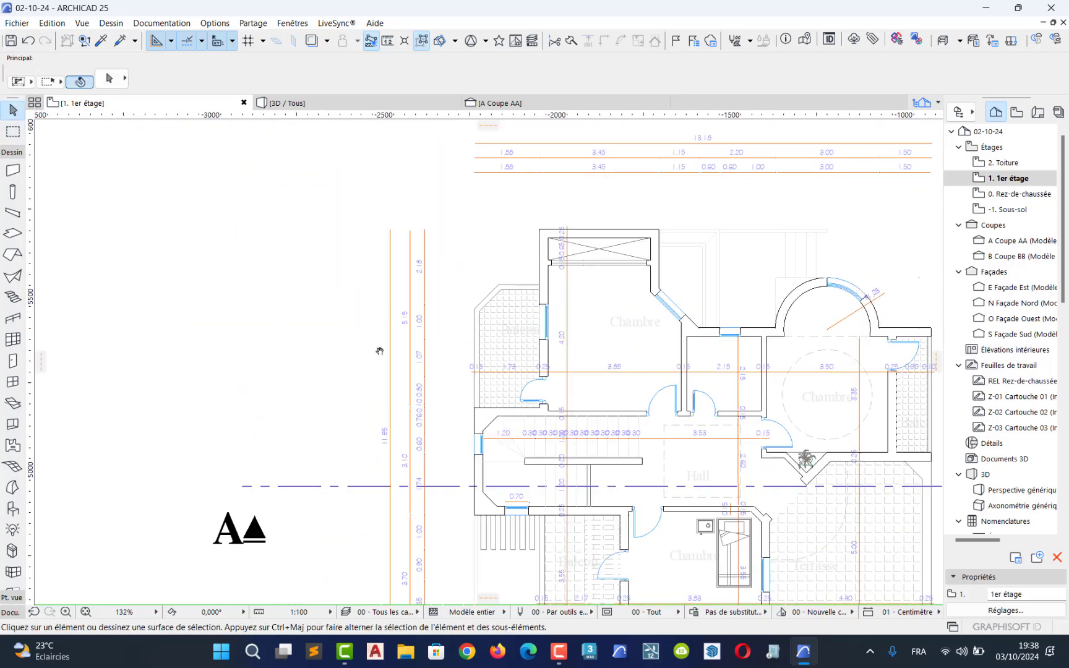
scroll(351, 427, "up", 4)
scroll(355, 424, "up", 4)
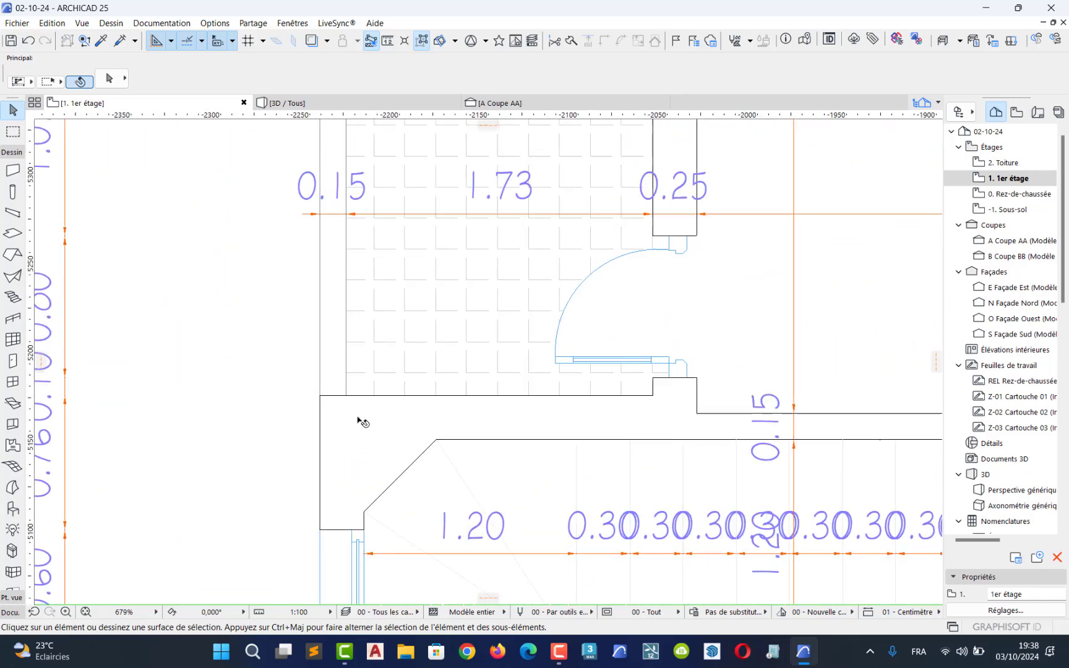
left_click(321, 397)
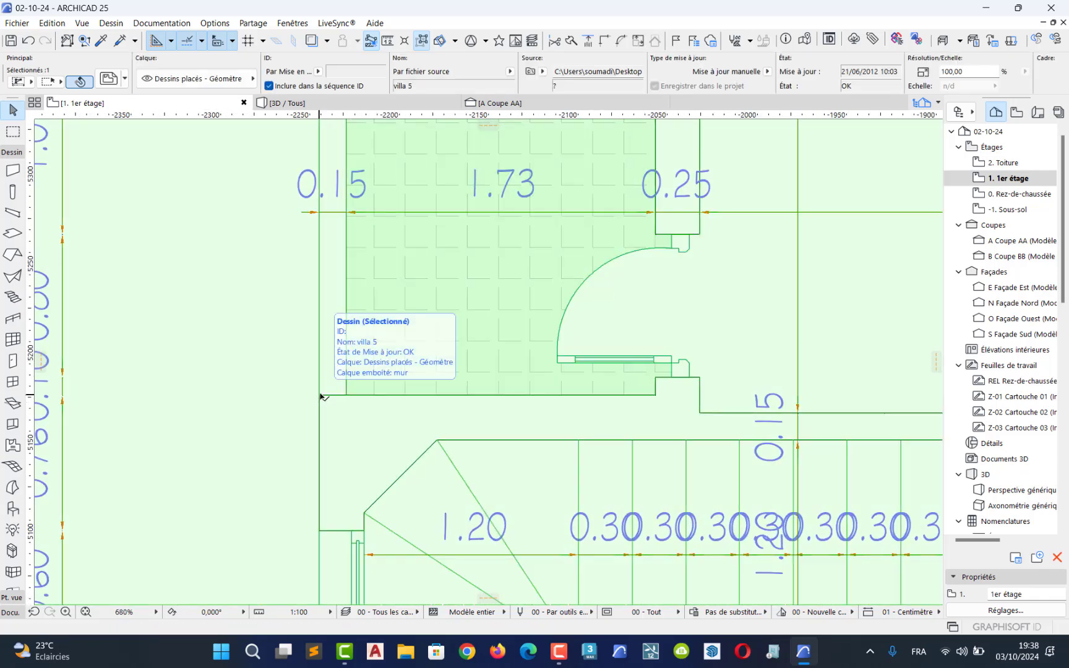
left_click(320, 395)
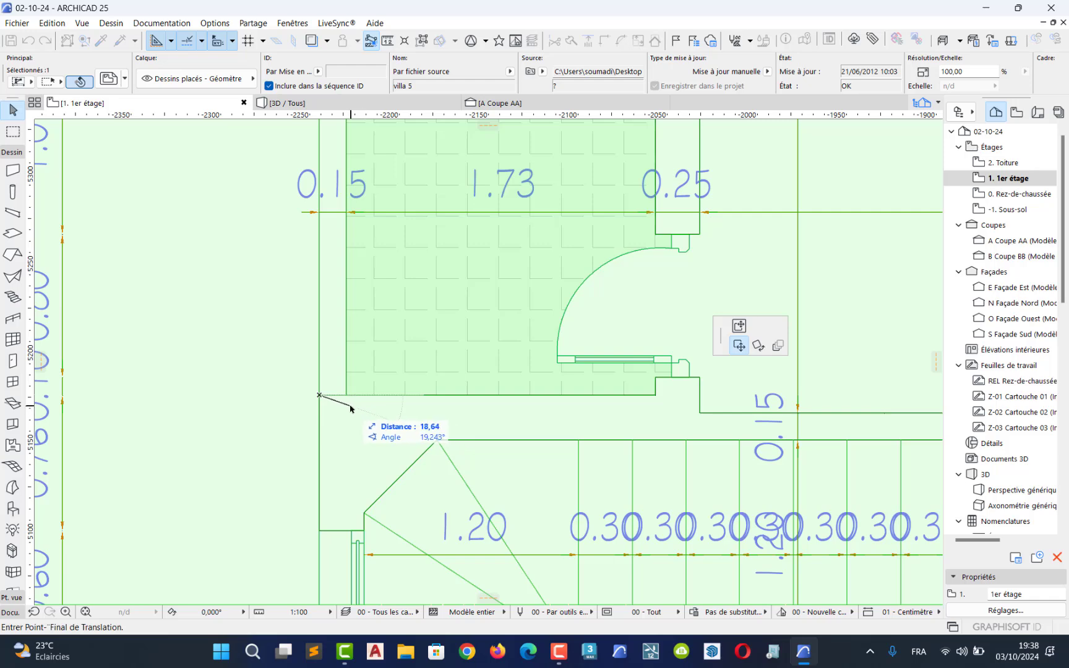
scroll(378, 426, "down", 12)
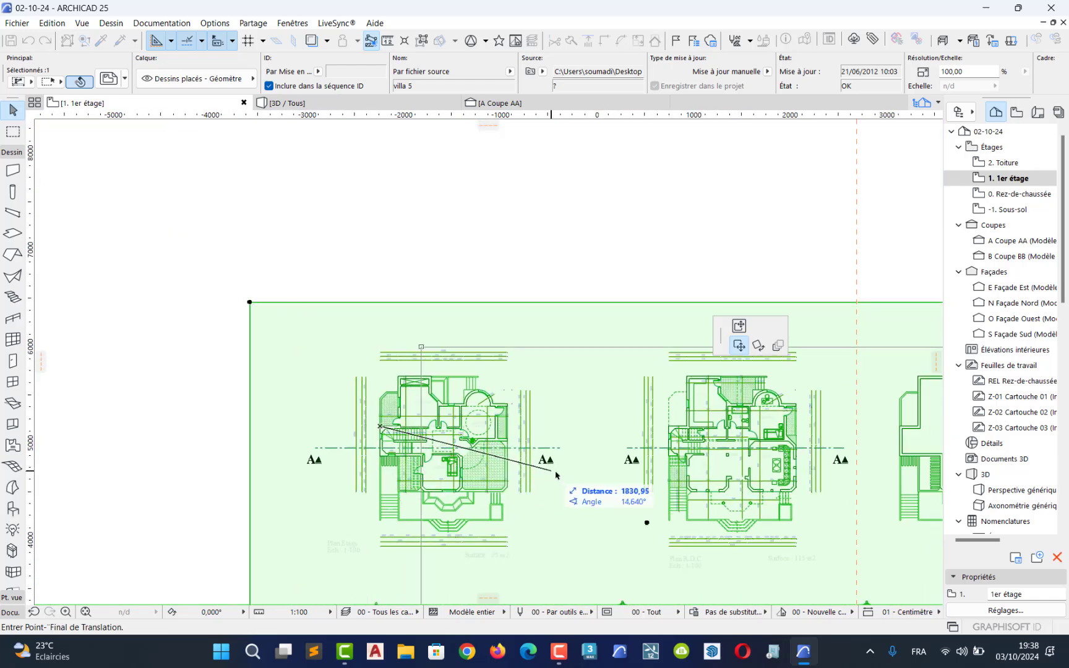
middle_click_drag(649, 425, 385, 270)
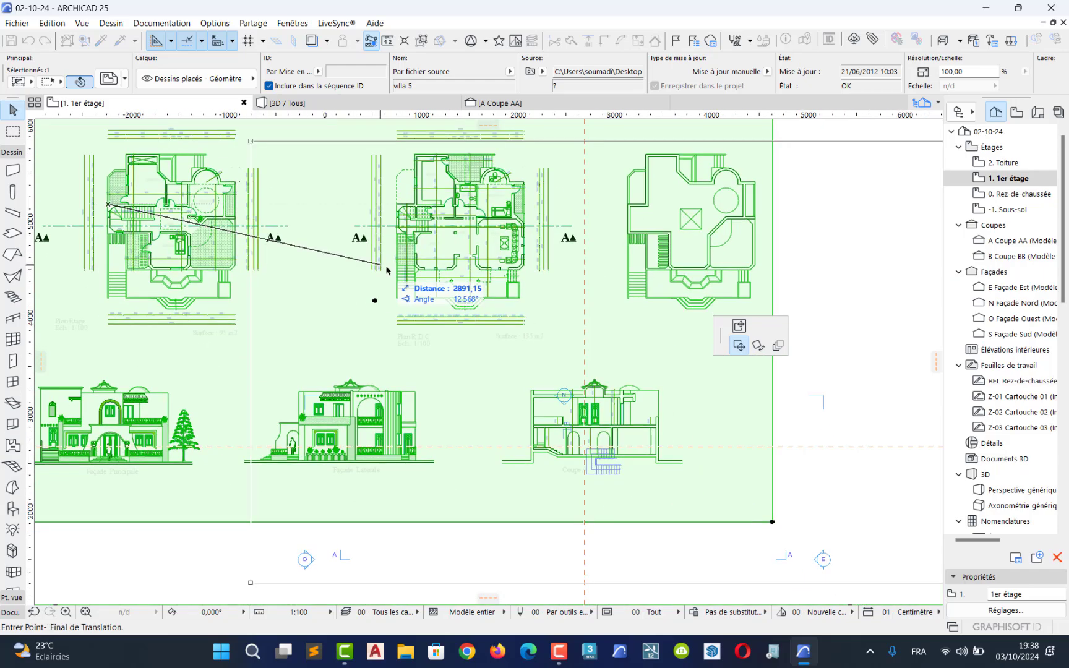
middle_click_drag(601, 461, 547, 382)
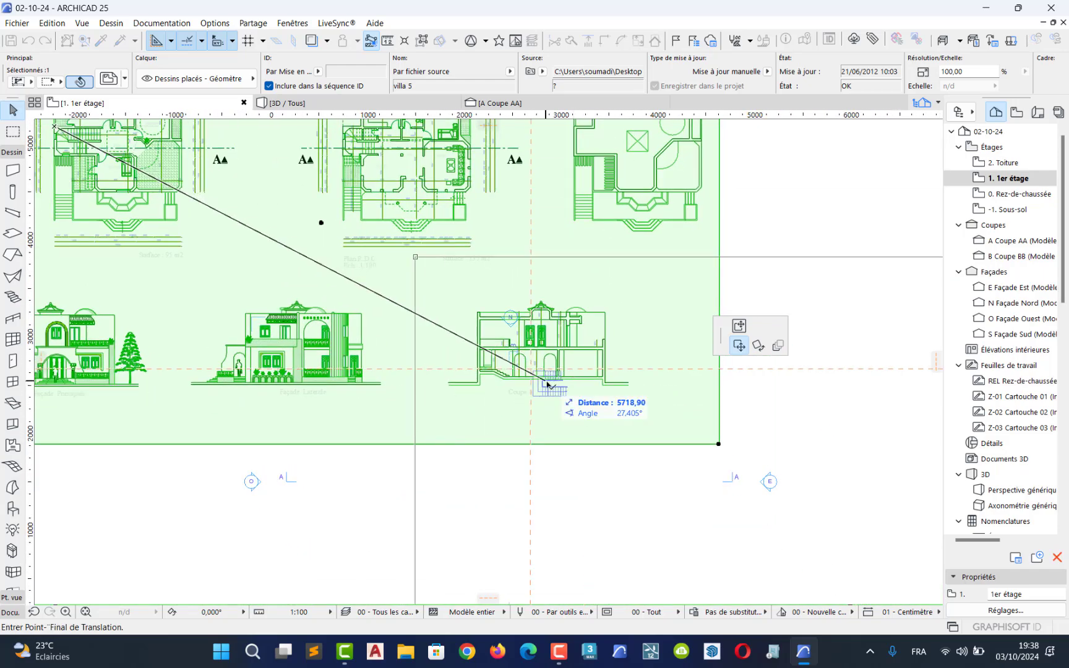
scroll(547, 384, "up", 10)
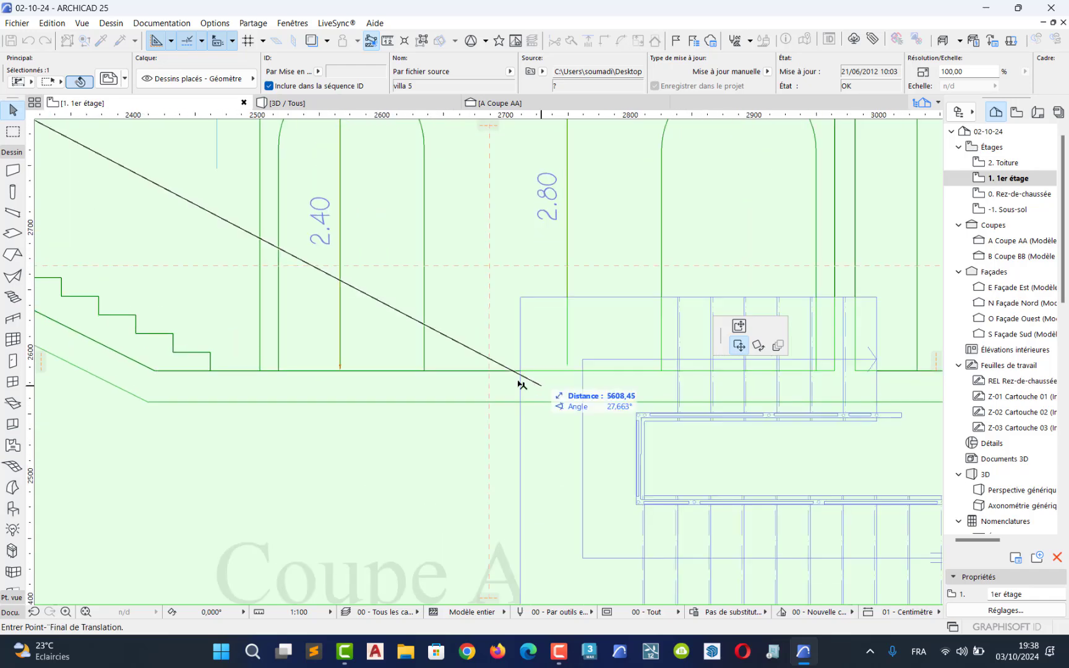
left_click(491, 270)
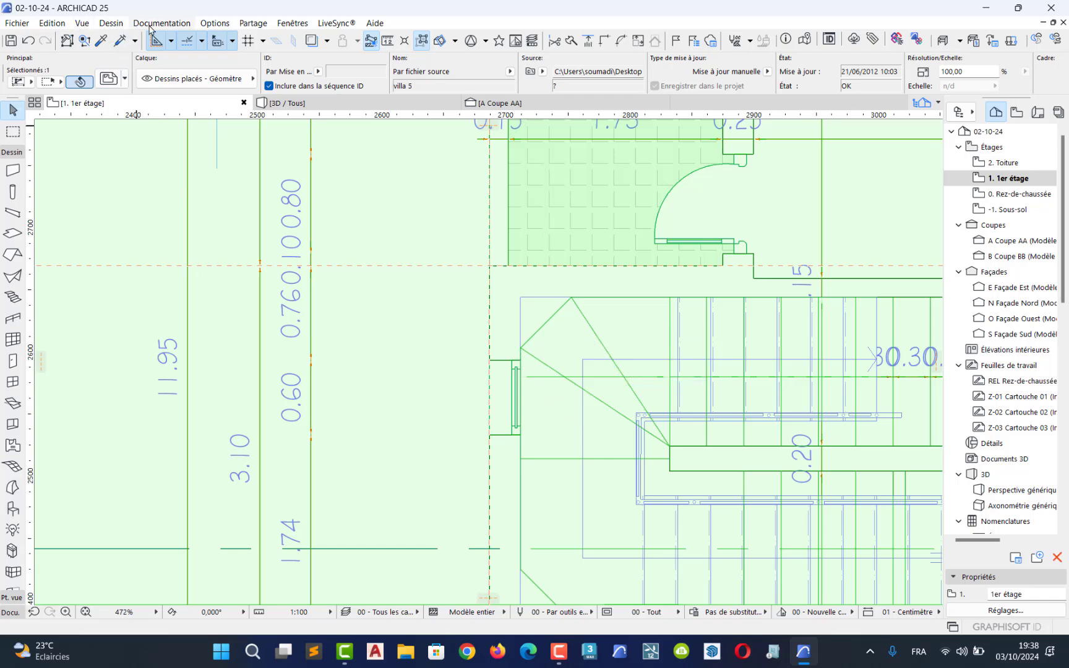
Step: Lock the Dessins placés - Géomètre layer in the layer settings so the villa 5 reference cannot be edited
left_click(148, 25)
mouse_move(283, 60)
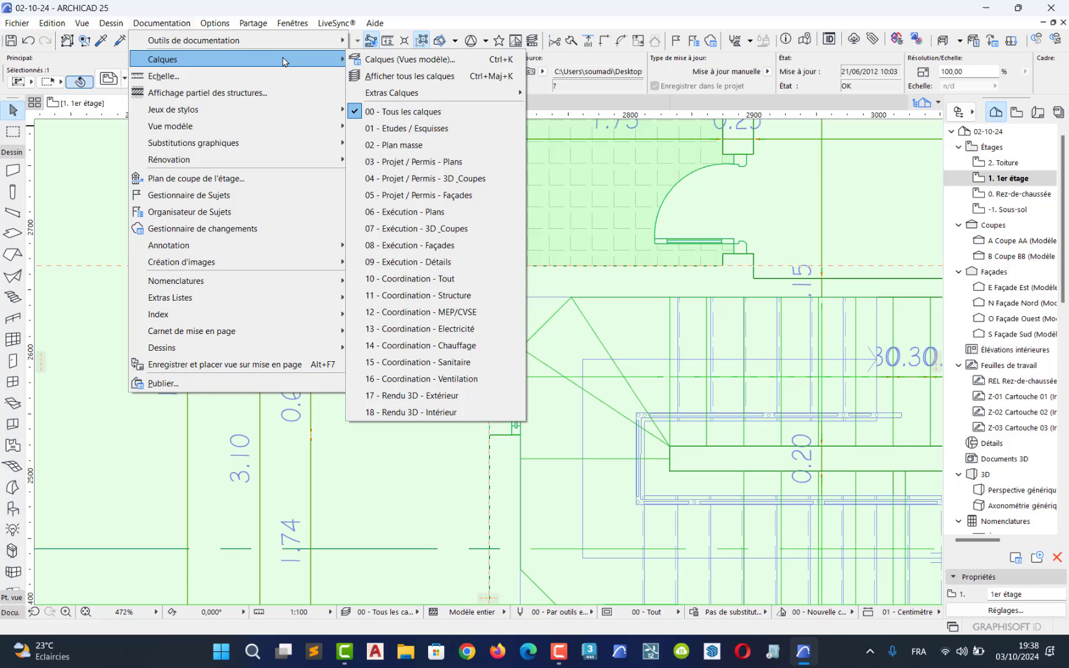
left_click(372, 61)
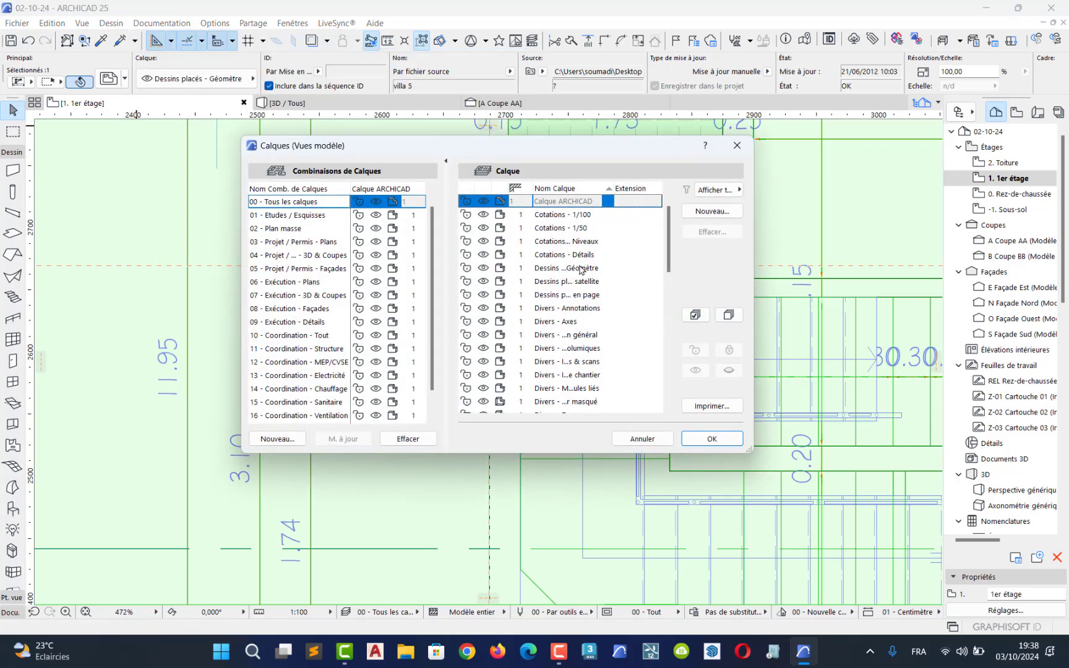
left_click(469, 270)
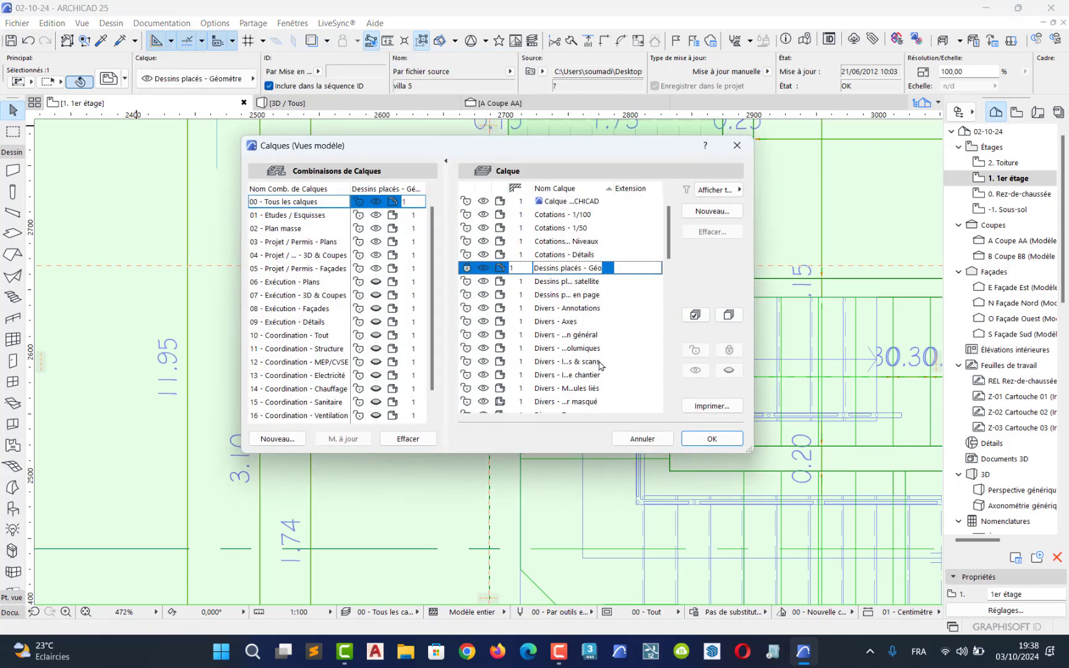
left_click(692, 441)
Step: Examine the 1er étage layout around the staircase, bedrooms, balconies and terrace on the reference drawing
scroll(692, 441, "down", 4)
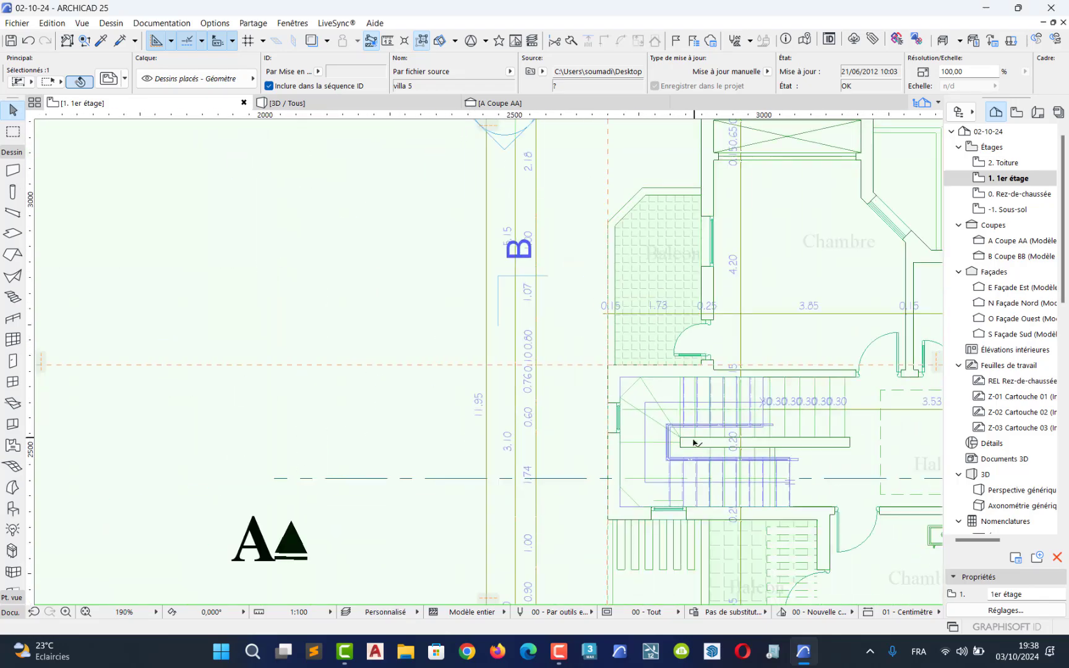
middle_click_drag(691, 440, 301, 320)
scroll(303, 321, "down", 3)
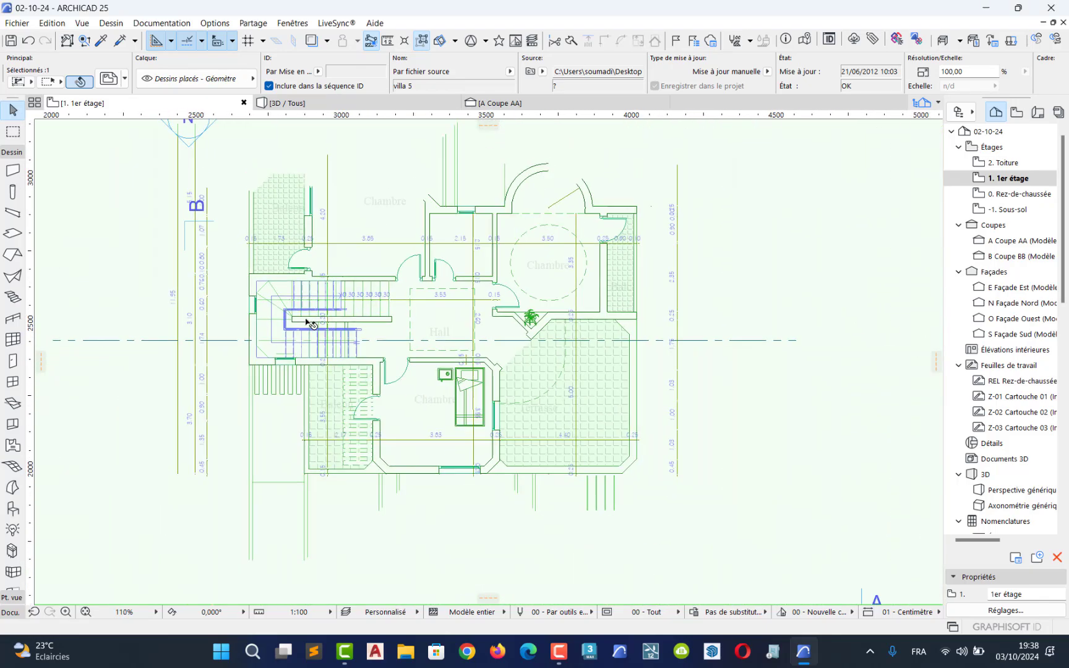
middle_click_drag(381, 338, 332, 342)
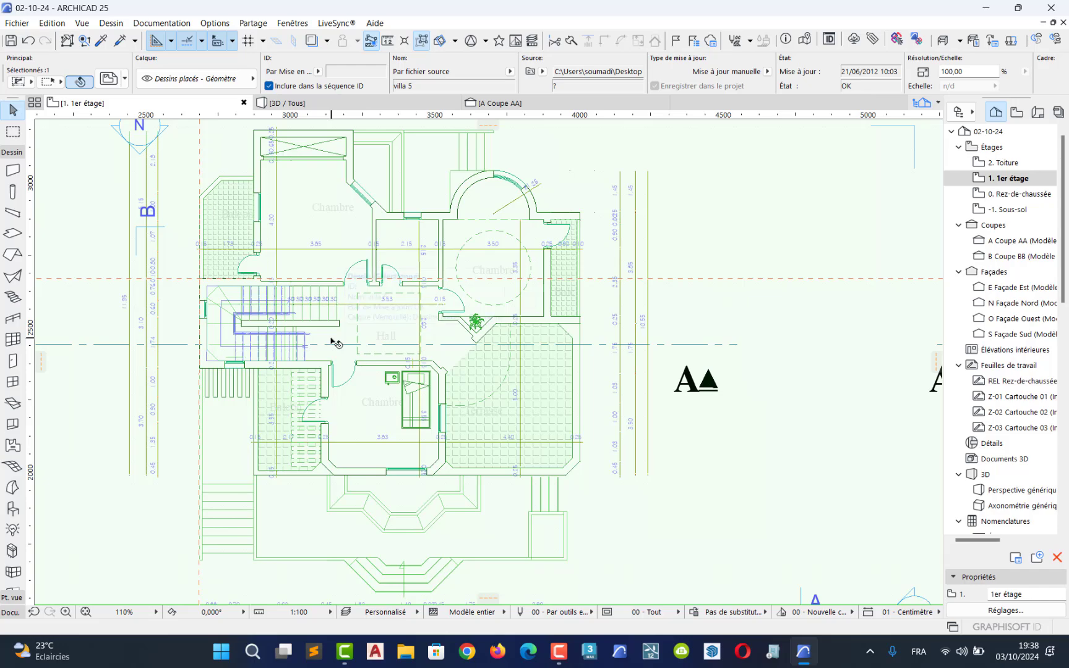
scroll(324, 345, "up", 3)
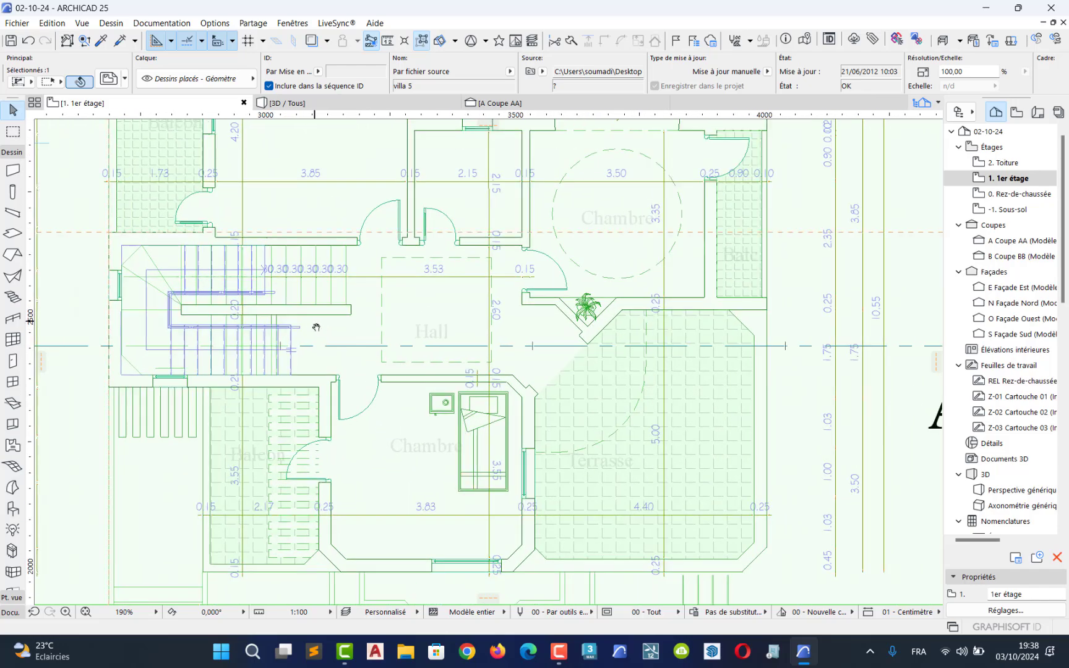
middle_click_drag(316, 327, 403, 407)
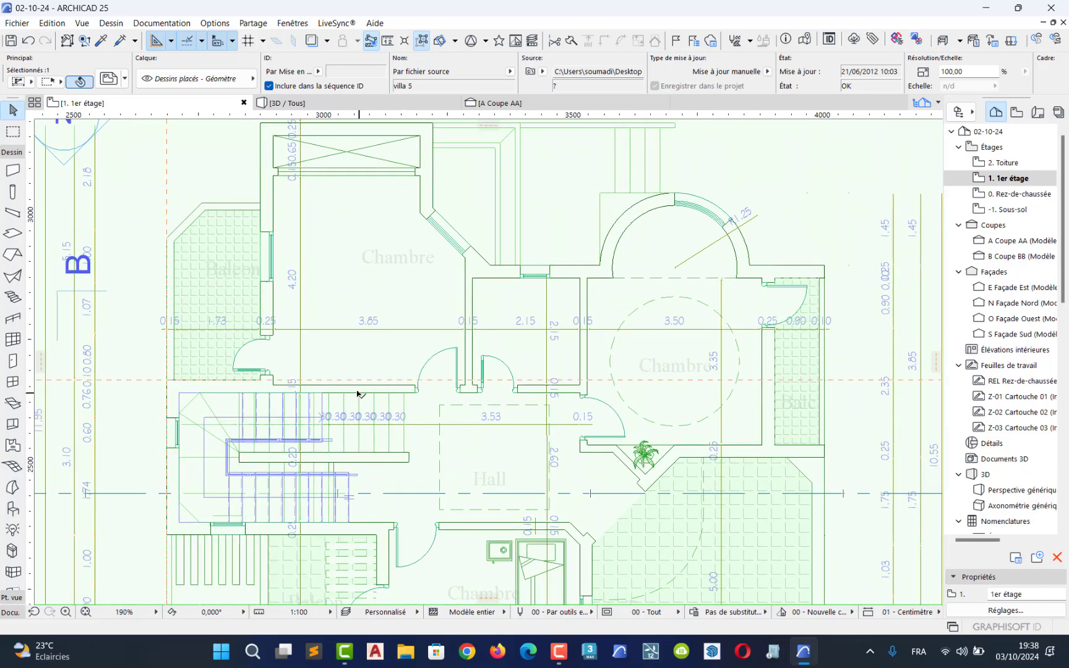
middle_click_drag(358, 343, 416, 357)
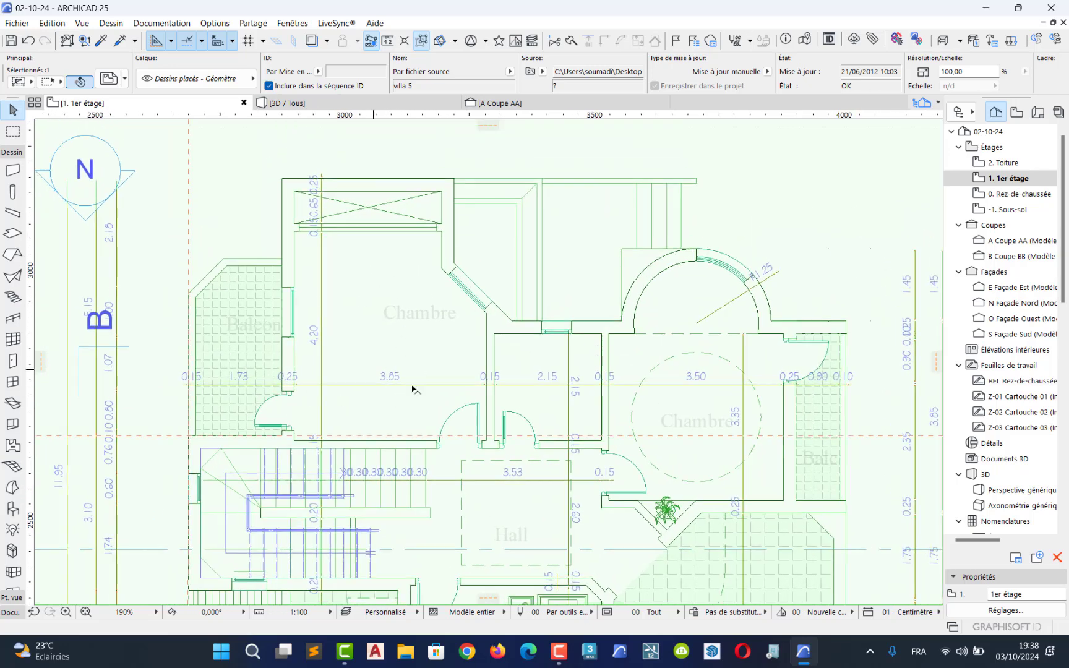
Step: Start the Slab tool and set its default thickness to 20 cm
left_click(31, 229)
left_click(13, 234)
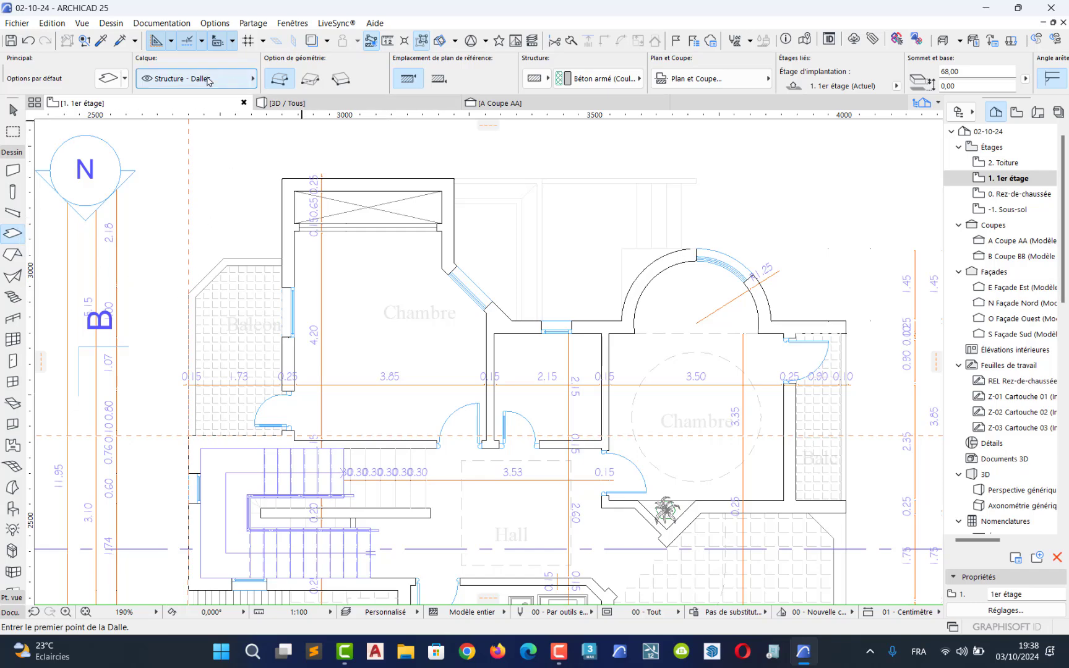
key("ctrl+t")
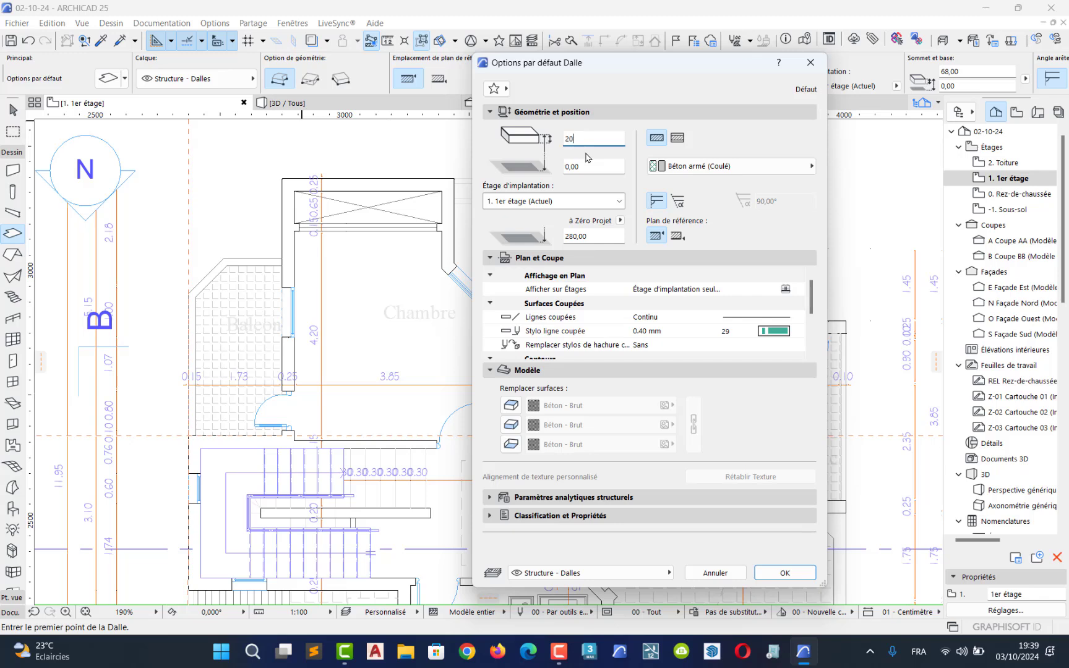
type("20,00")
Step: Override all three default slab surfaces and assign Carrelage - Anthracite 30x30 to the upper surface
left_click(510, 406)
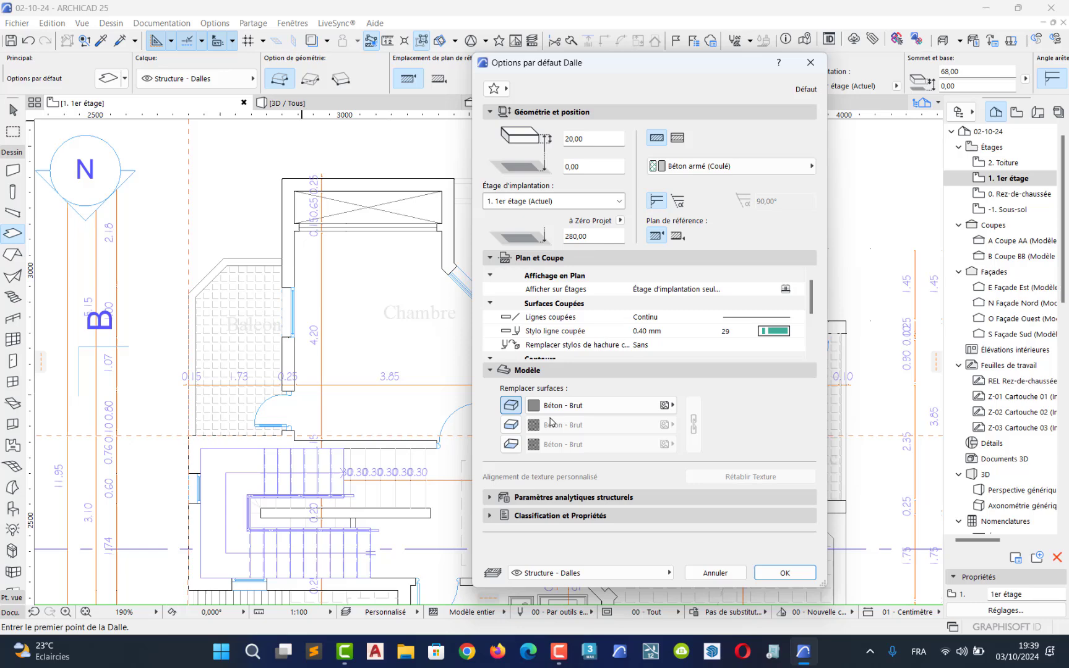
left_click(510, 425)
left_click(510, 445)
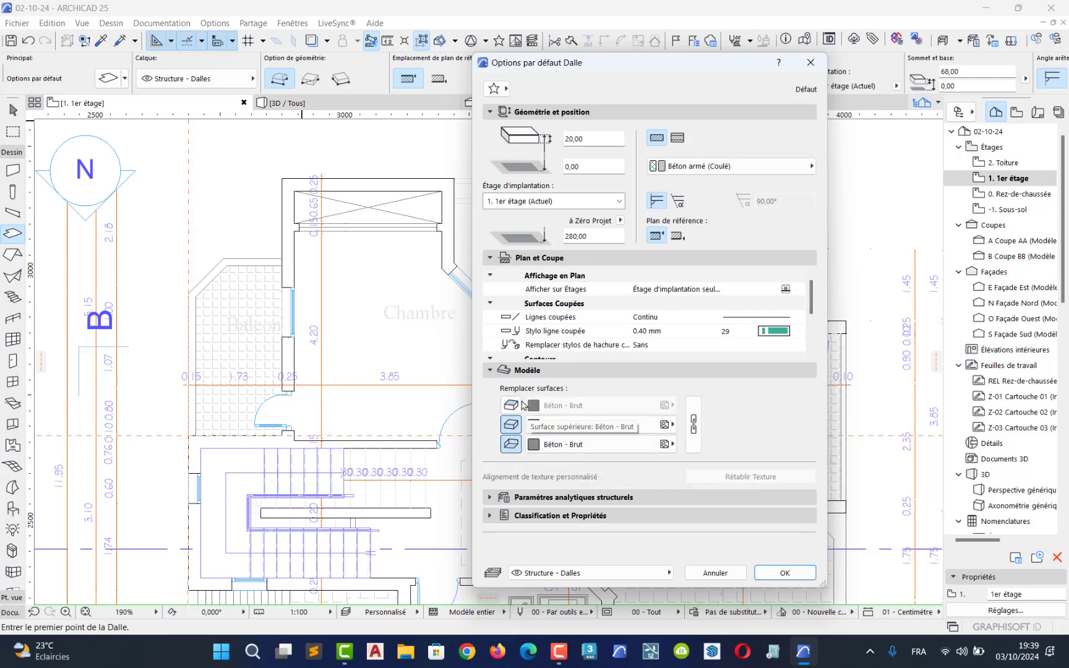
left_click(566, 408)
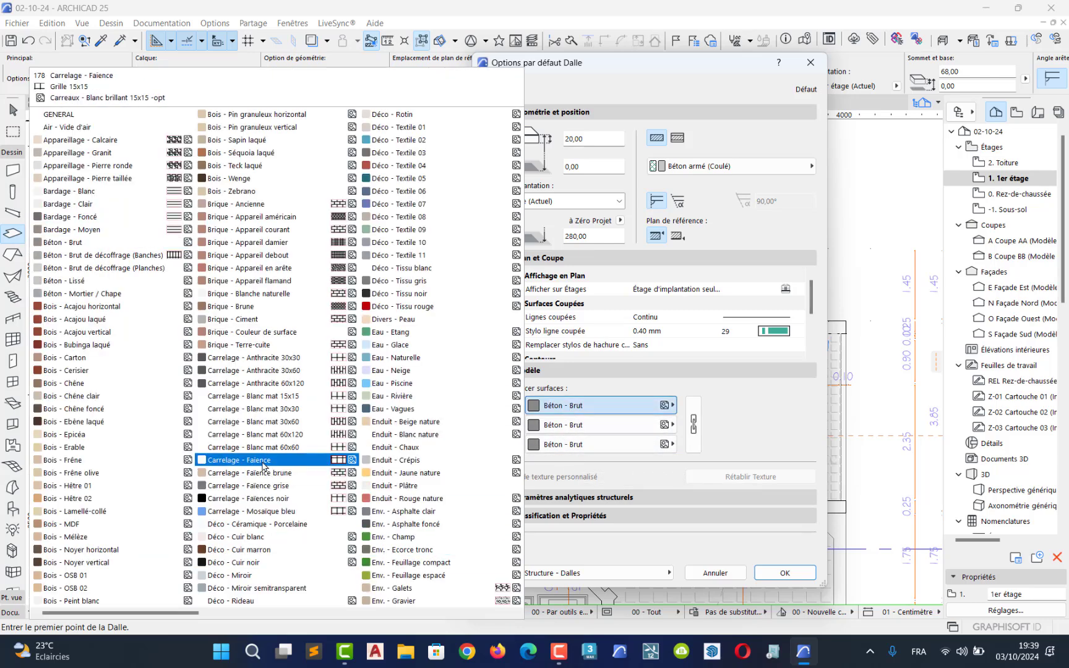
left_click(237, 358)
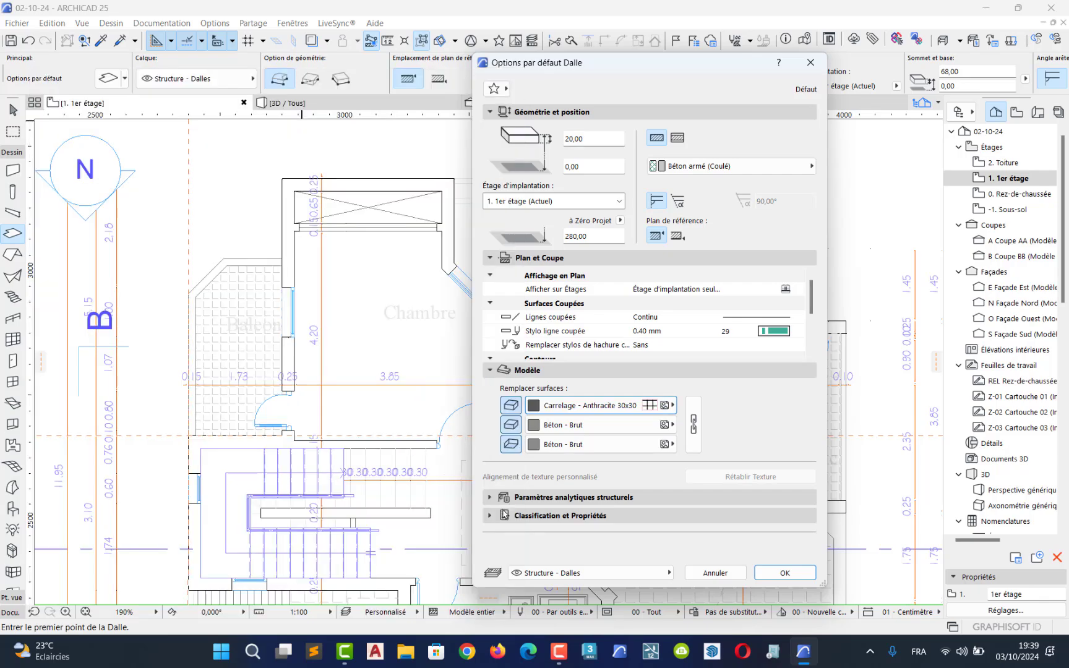
left_click(783, 573)
Step: Choose the polygonal slab geometry method and start the outline at the upper-left outer corner of the closet bedroom
mouse_move(676, 509)
middle_mouse_down()
mouse_move(468, 284)
mouse_move(519, 373)
mouse_move(536, 506)
middle_mouse_up()
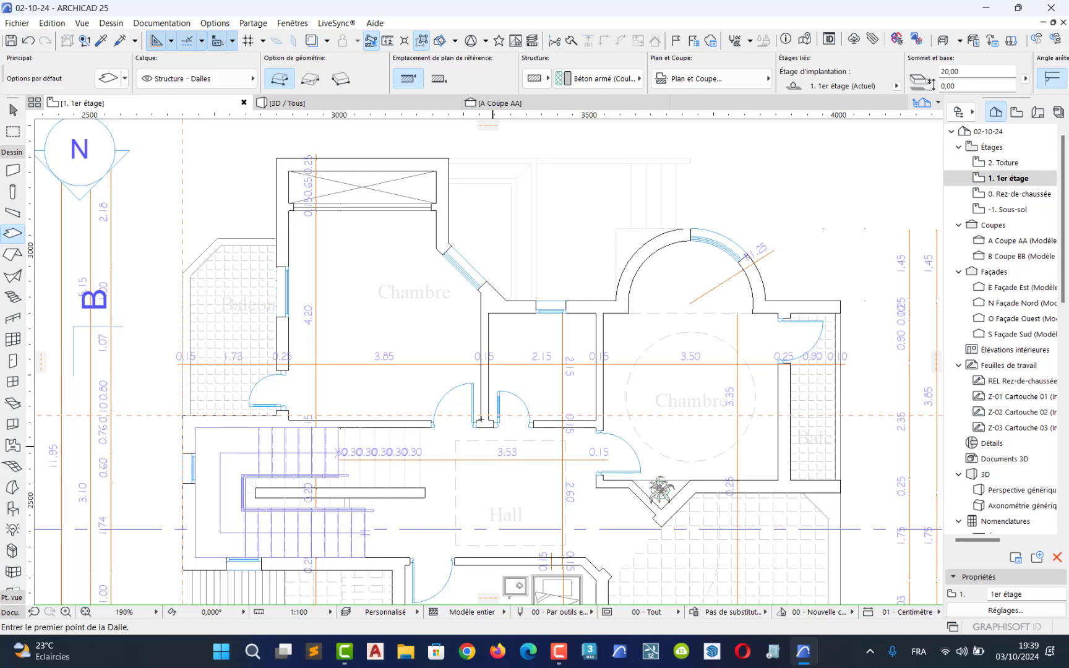
left_click(339, 83)
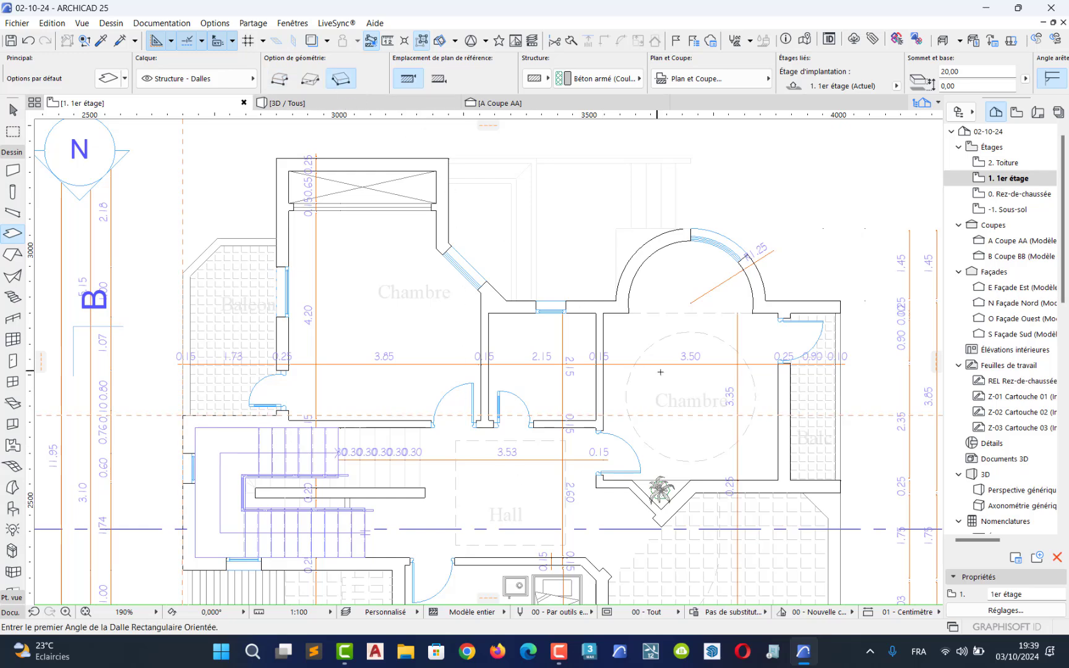
middle_click_drag(641, 318, 450, 347)
scroll(451, 346, "up", 4)
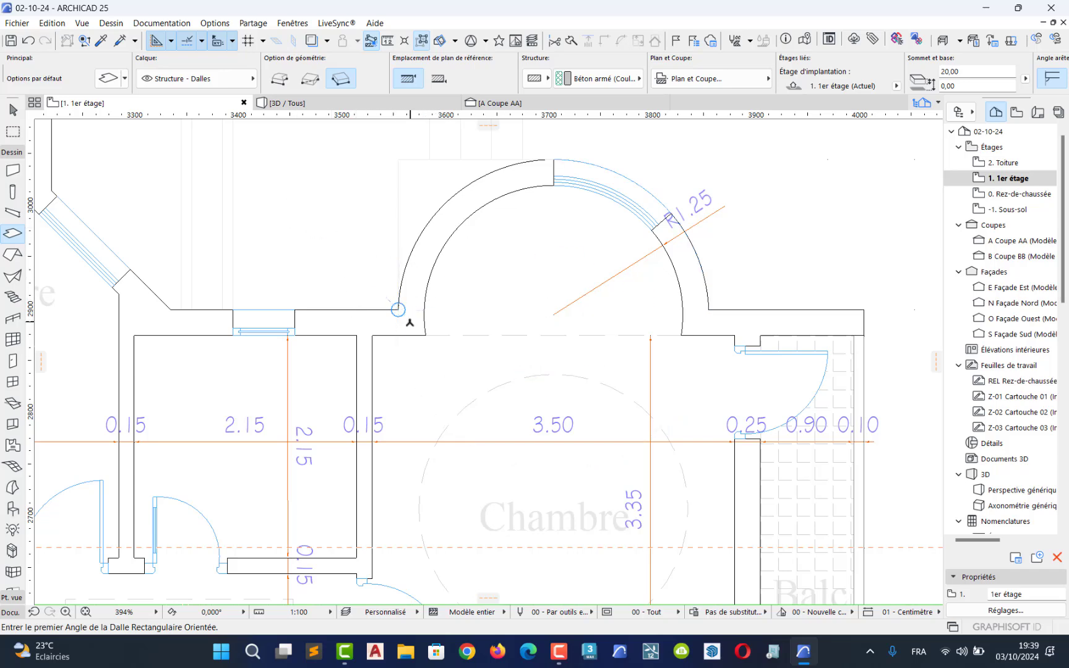
middle_click_drag(228, 299, 665, 446)
middle_click_drag(312, 291, 473, 345)
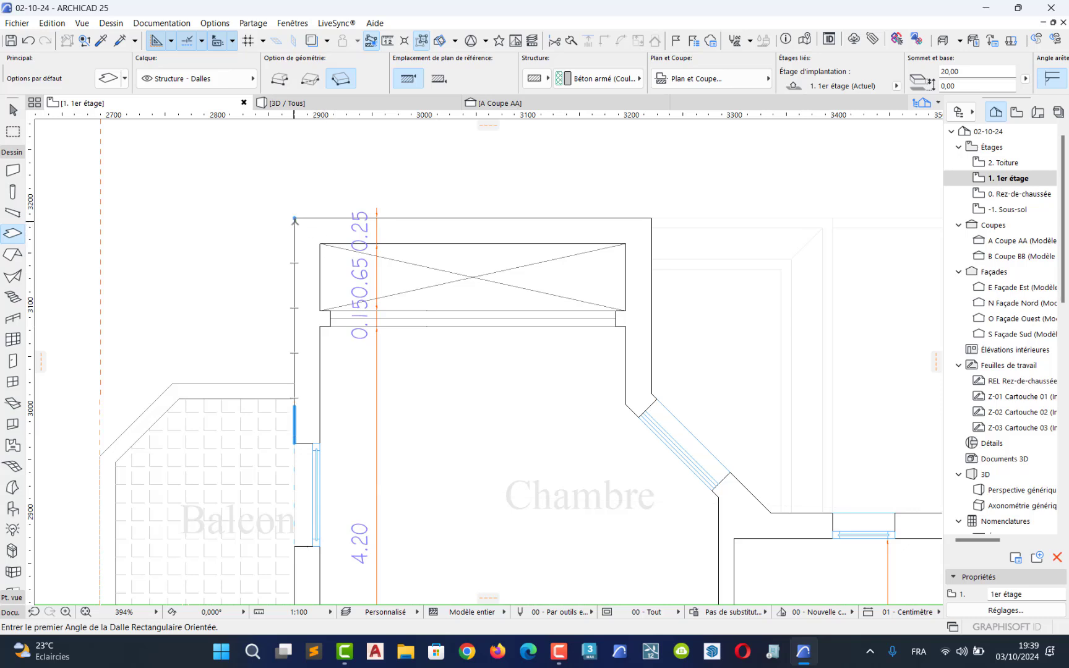
left_click(282, 75)
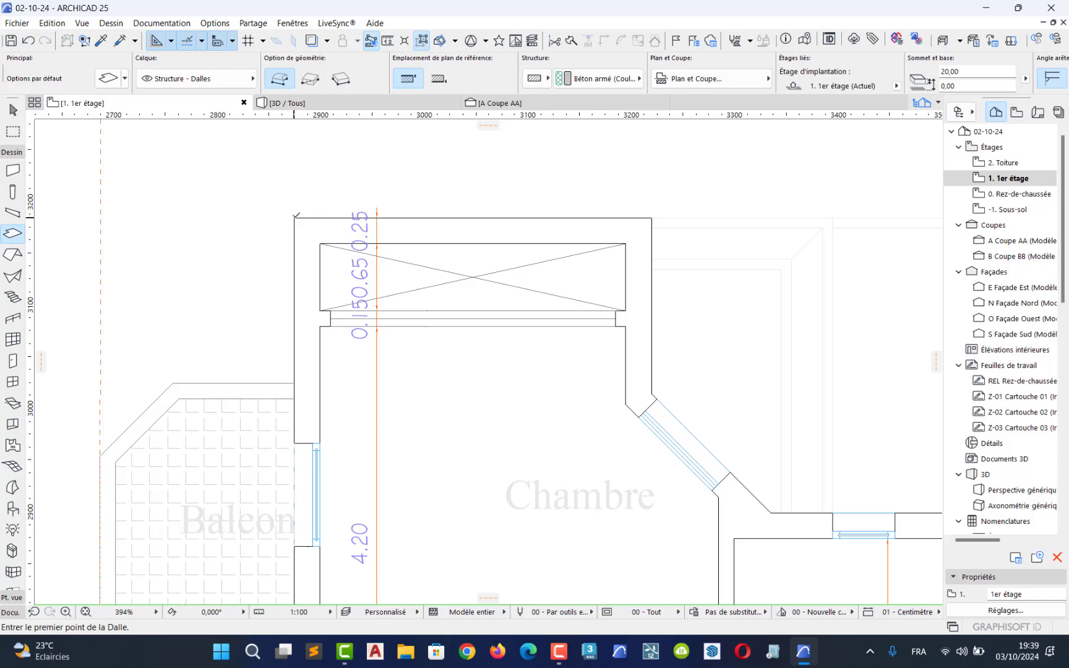
left_click(294, 218)
Step: Trace the slab outline down the bedroom wall and around the upper-left balcony's outer edge, including its 45° chamfer about 99 cm long
middle_click_drag(312, 498, 321, 318)
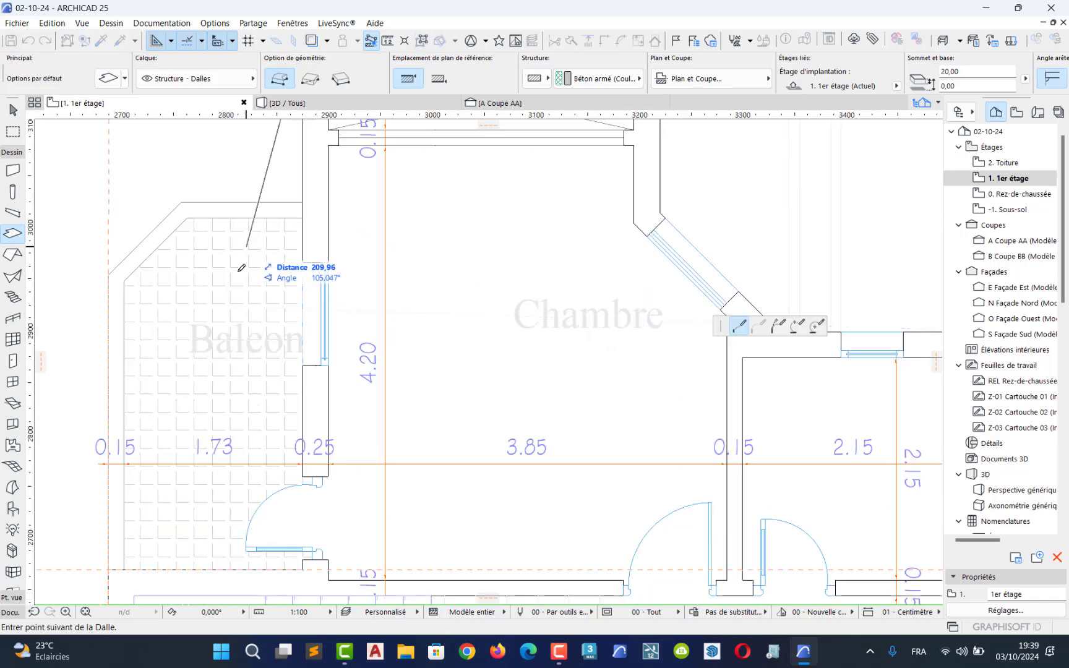
middle_click_drag(309, 407, 475, 329)
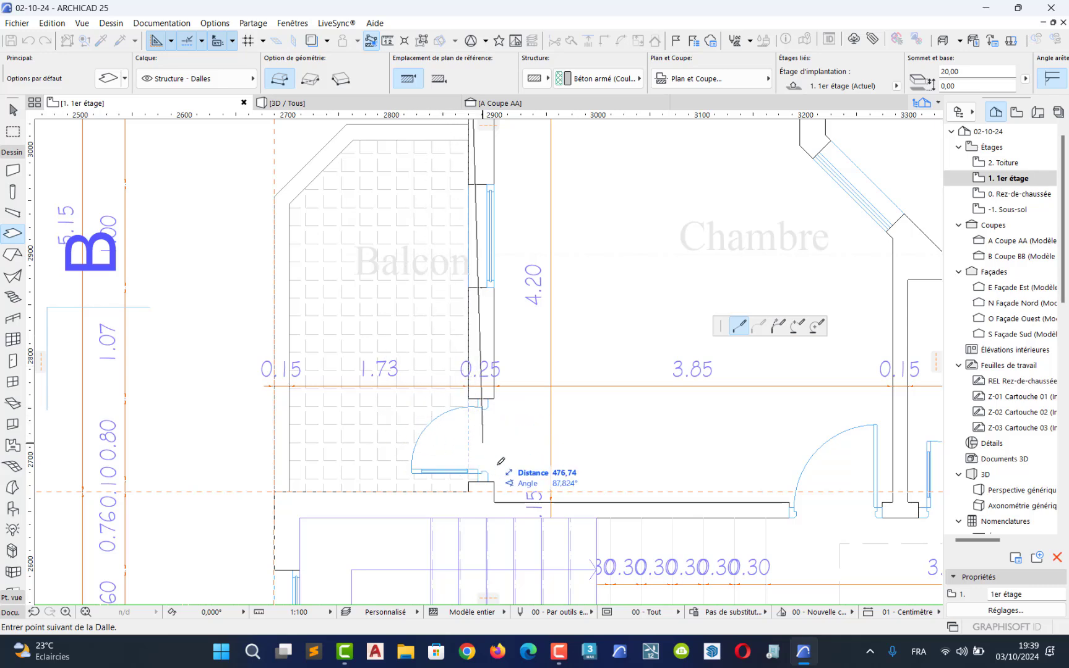
scroll(443, 422, "up", 5)
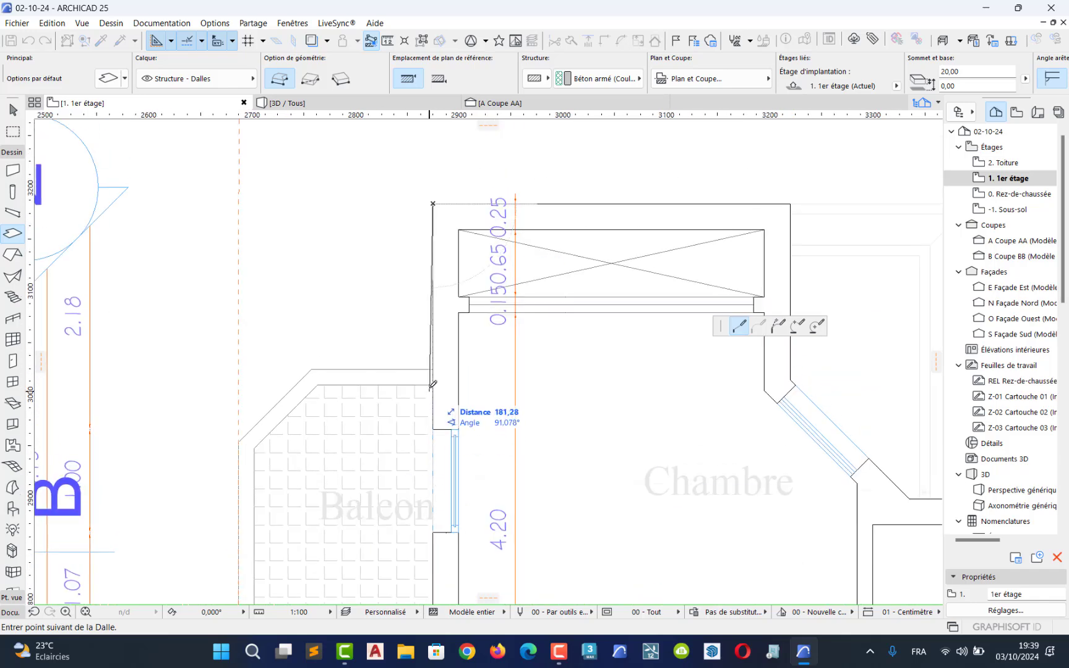
scroll(447, 365, "up", 5, "ctrl")
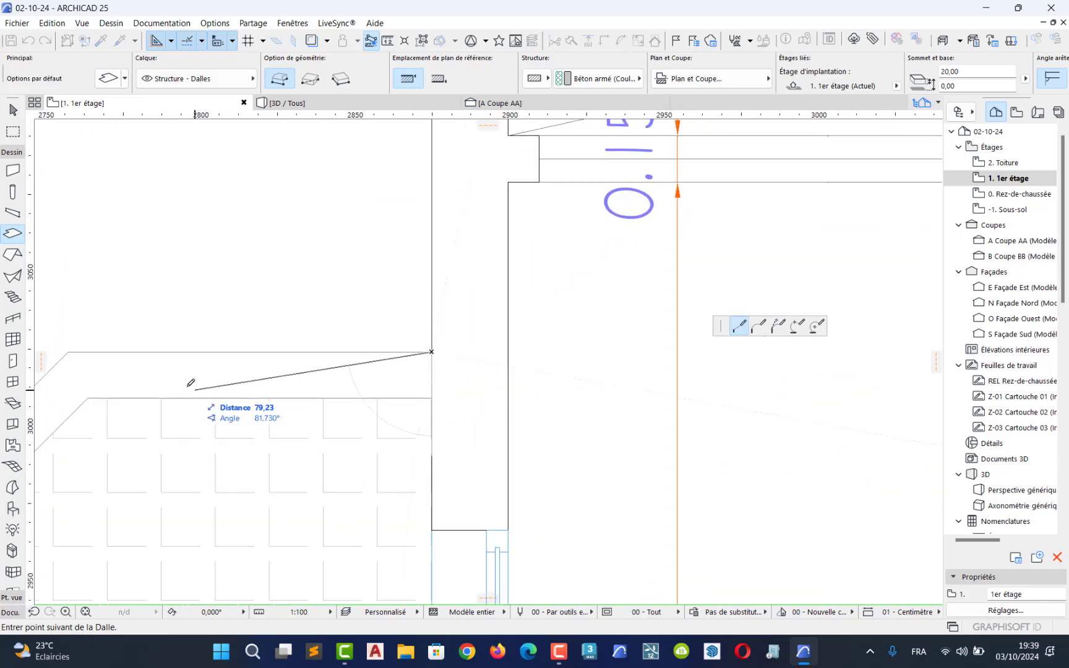
middle_click_drag(190, 383, 555, 387)
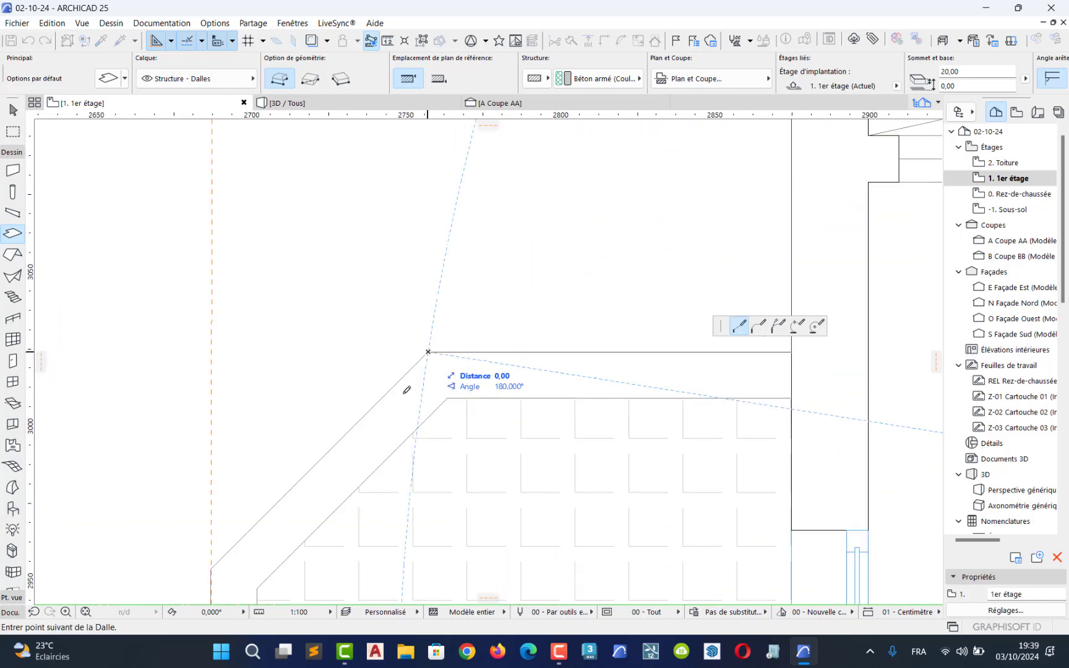
scroll(406, 359, "down", 5)
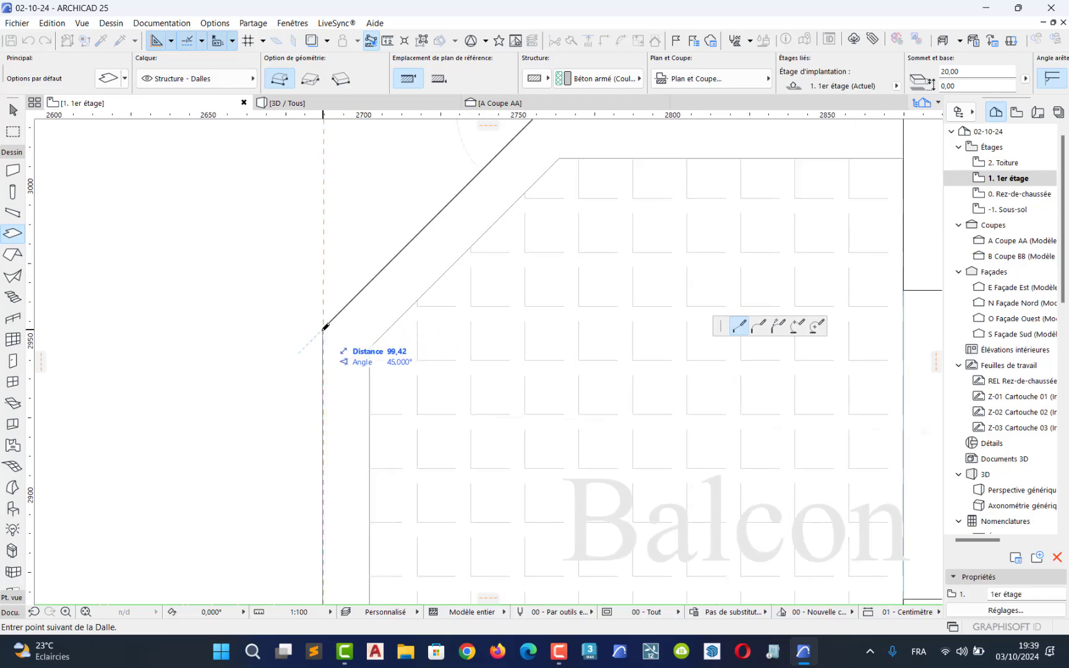
Step: Continue the slab outline about 595 cm down from the balcony chamfer to the stairwell's lower-left outer corner
scroll(326, 429, "down", 15)
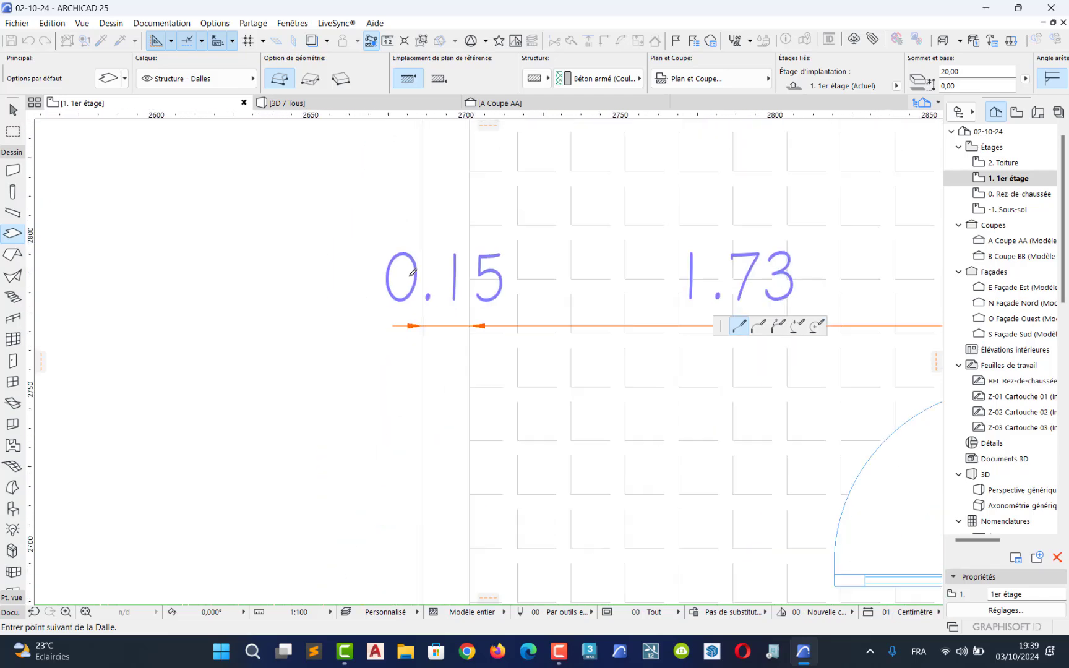
middle_click_drag(453, 192, 452, 127)
middle_click_drag(462, 327, 464, 86)
middle_click_drag(456, 465, 492, 222)
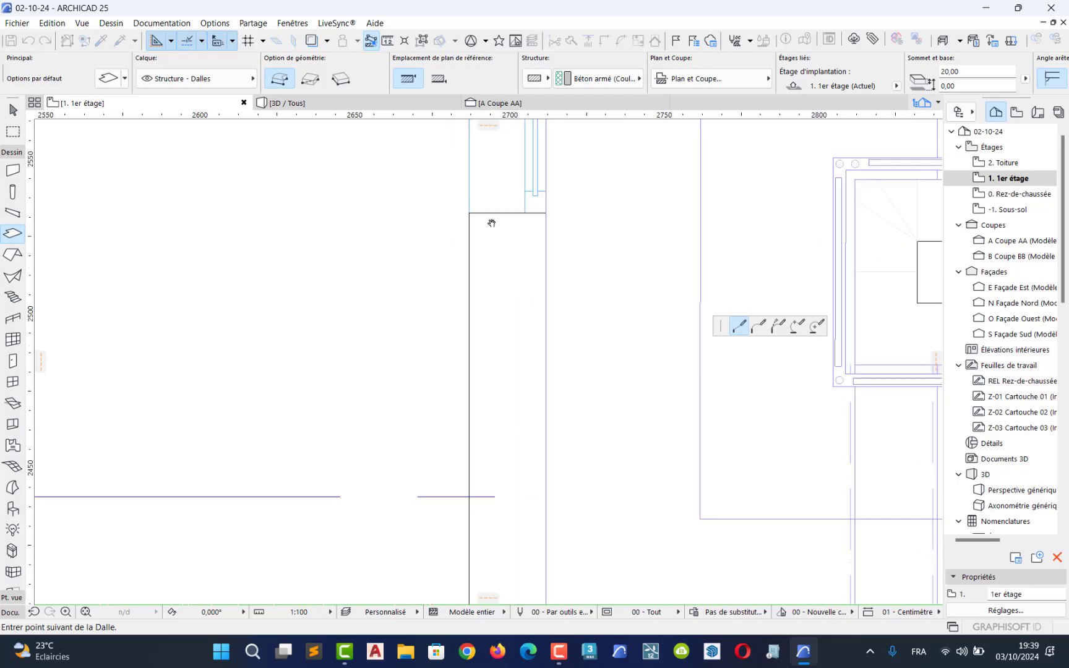
scroll(464, 338, "down", 4)
scroll(496, 446, "down", 3)
middle_click_drag(480, 413, 446, 175)
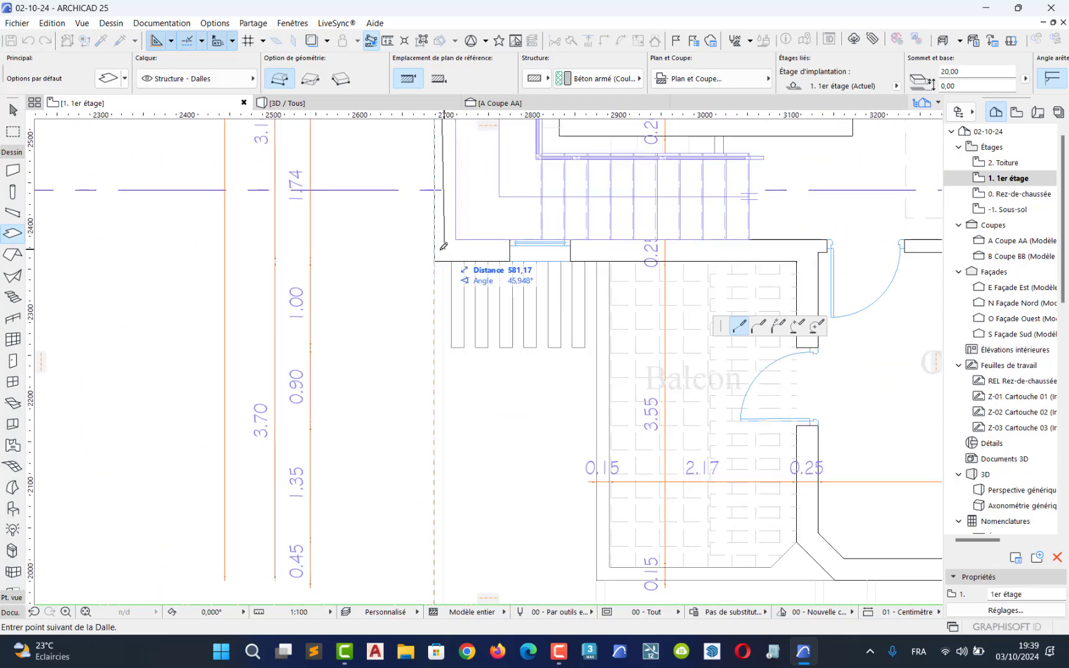
scroll(447, 249, "up", 3)
scroll(438, 250, "up", 3)
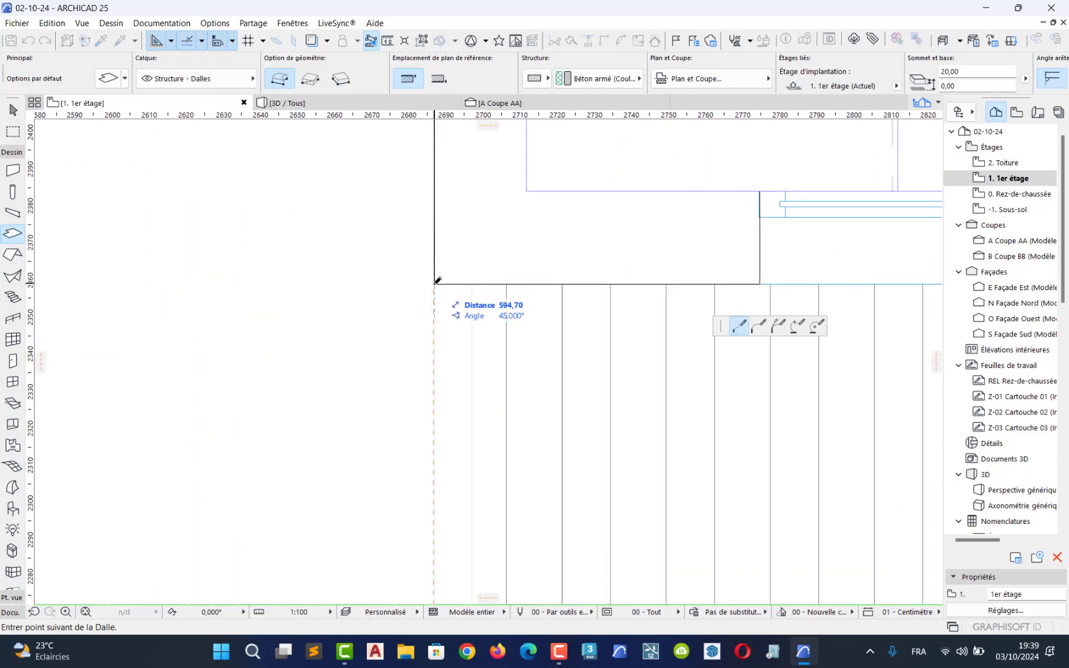
Step: Trace the slab outline about 188 cm along the stairwell's lower wall and about 370 cm down to the balcony's lower-left outer corner
scroll(449, 306, "down", 8)
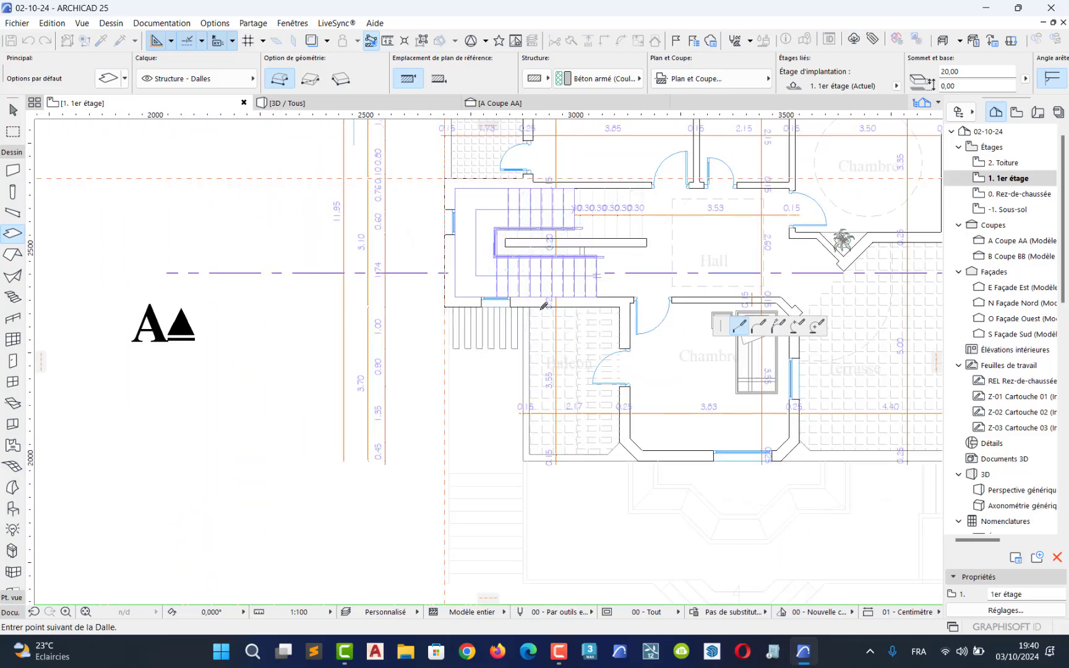
scroll(544, 306, "up", 5)
scroll(482, 296, "down", 3)
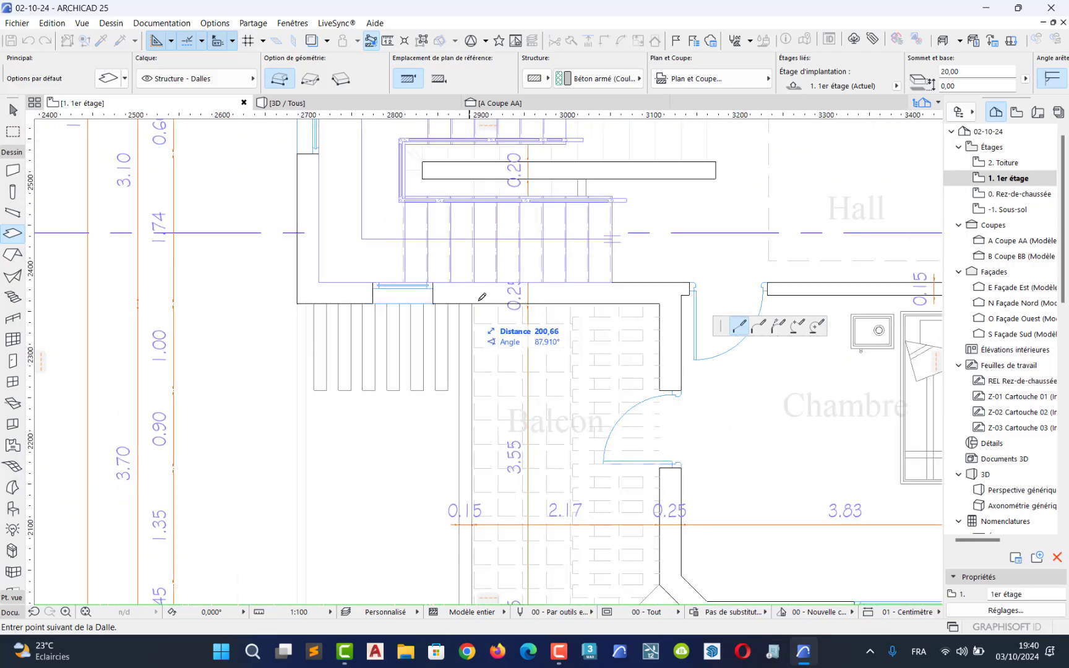
scroll(477, 295, "up", 7)
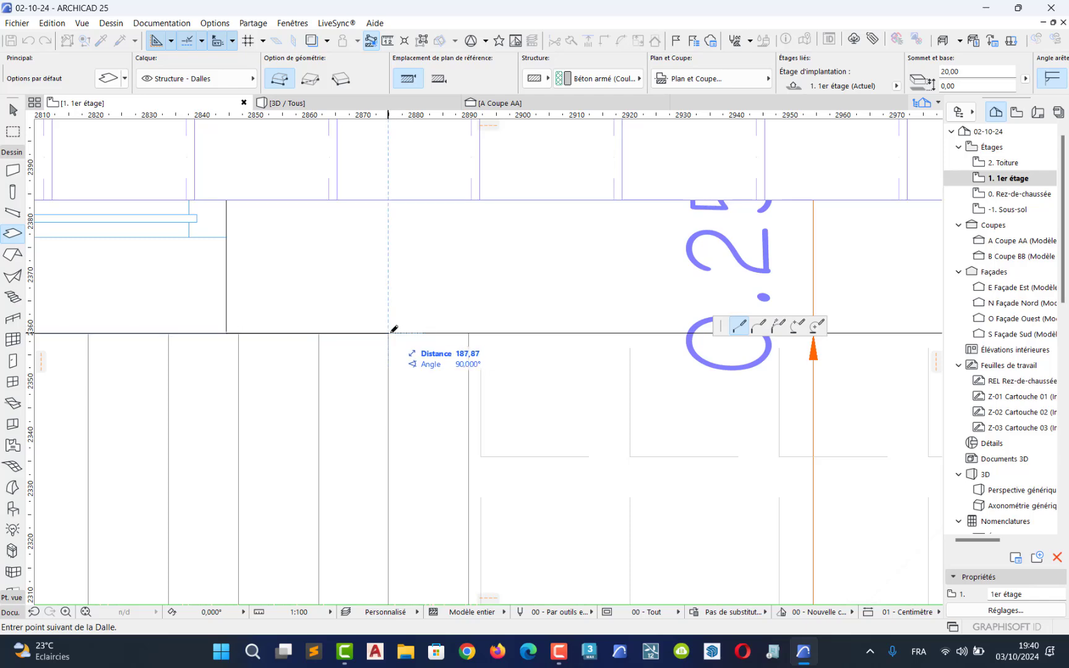
scroll(406, 359, "down", 7)
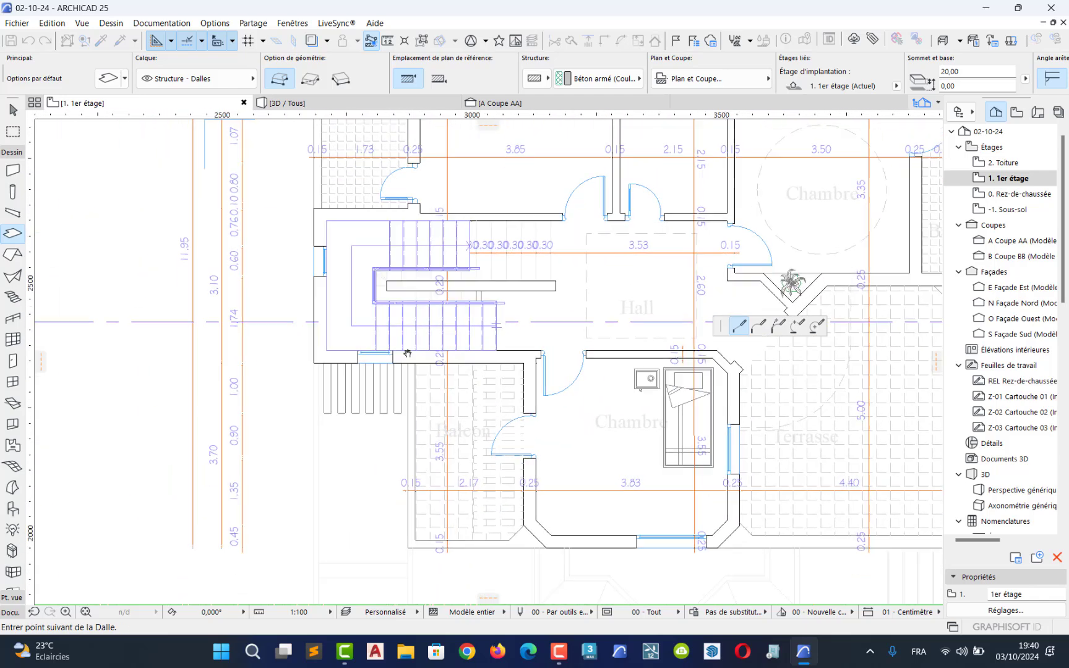
scroll(401, 396, "up", 7)
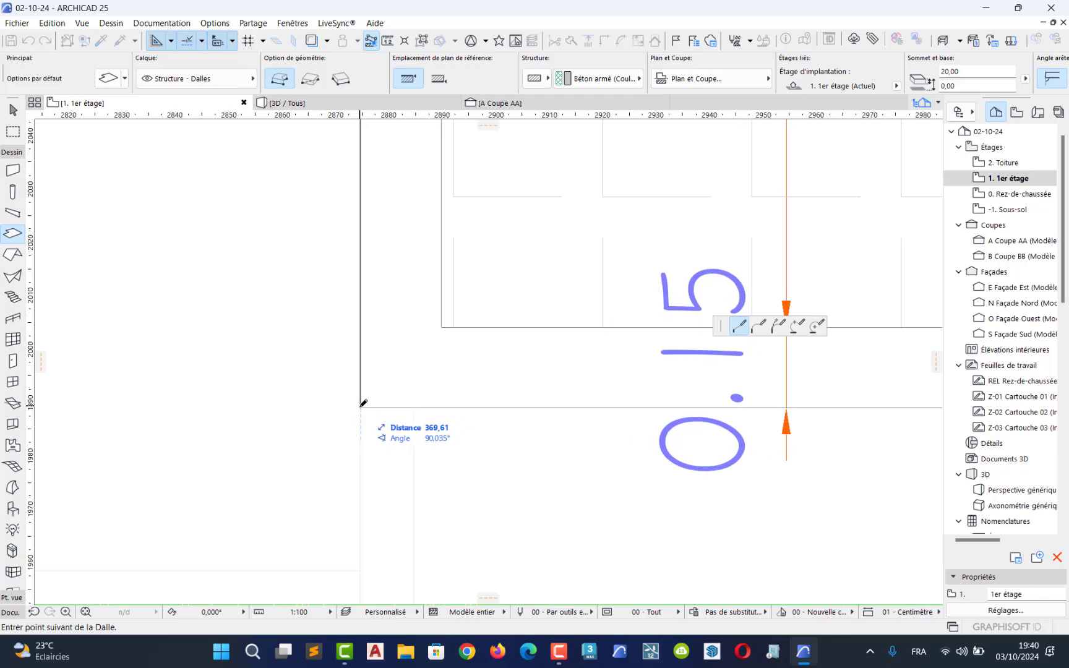
Step: Continue the slab outline along the plan's lower edge, past the bedroom and terrace, and around the terrace's lower-right corner chamfer
scroll(365, 409, "down", 7)
scroll(460, 417, "down", 5)
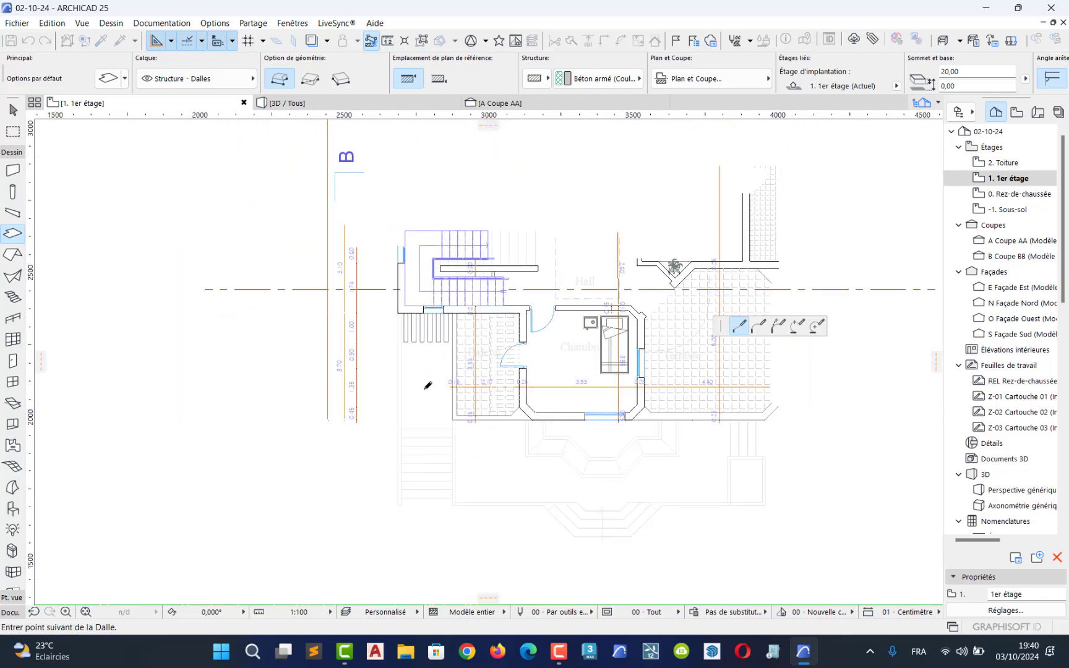
scroll(549, 423, "up", 5)
scroll(549, 423, "up", 3)
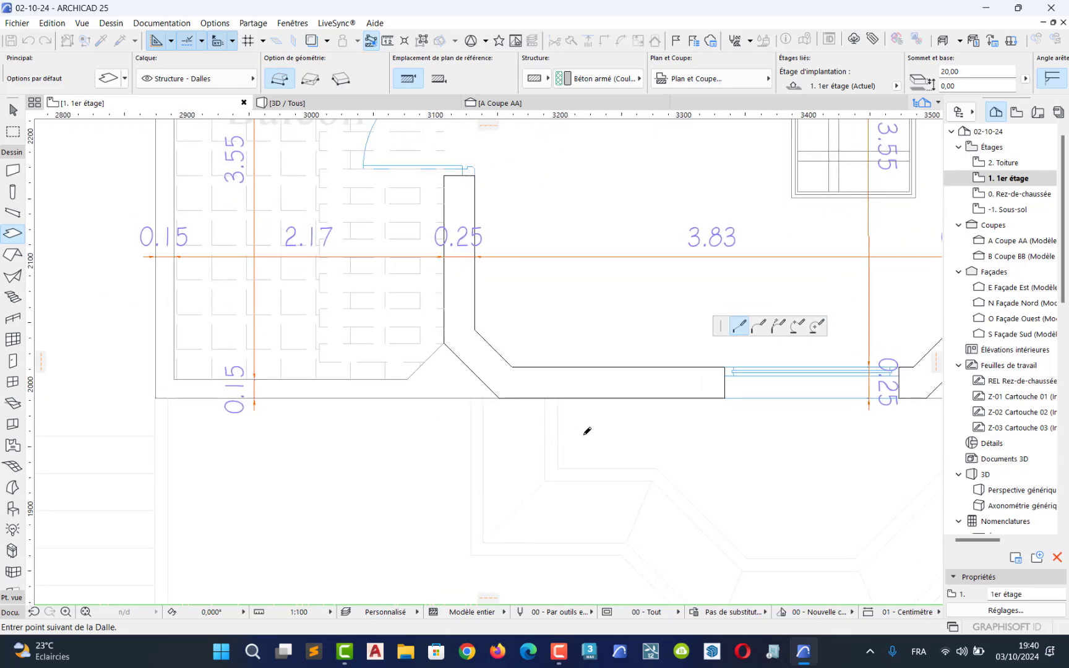
middle_click_drag(585, 429, 425, 386)
middle_click_drag(664, 430, 379, 376)
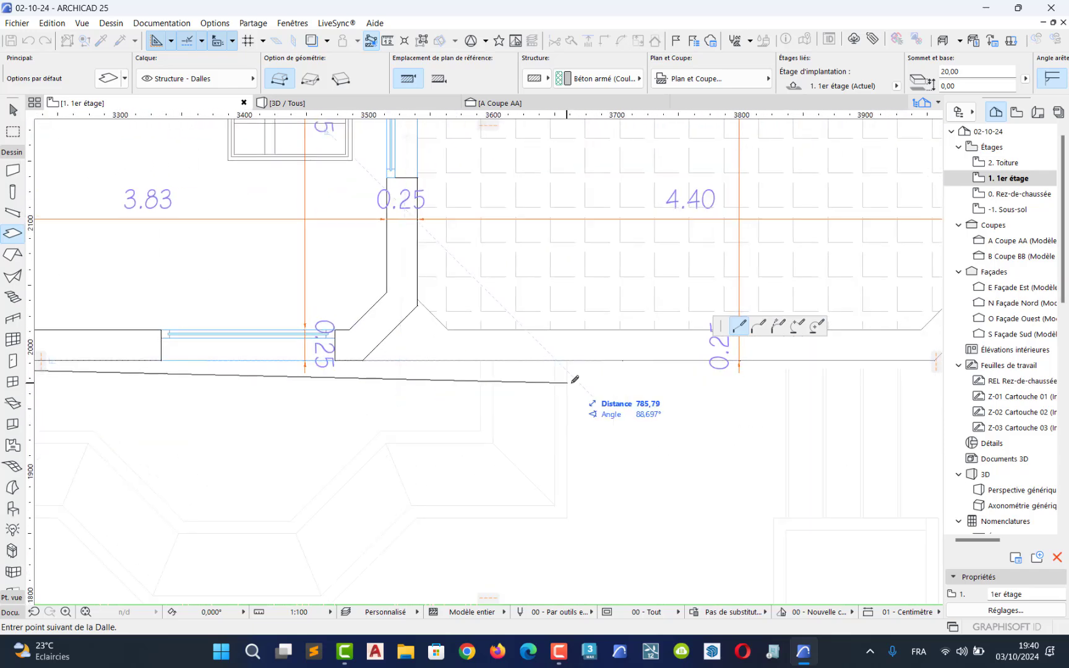
scroll(566, 384, "down", 4)
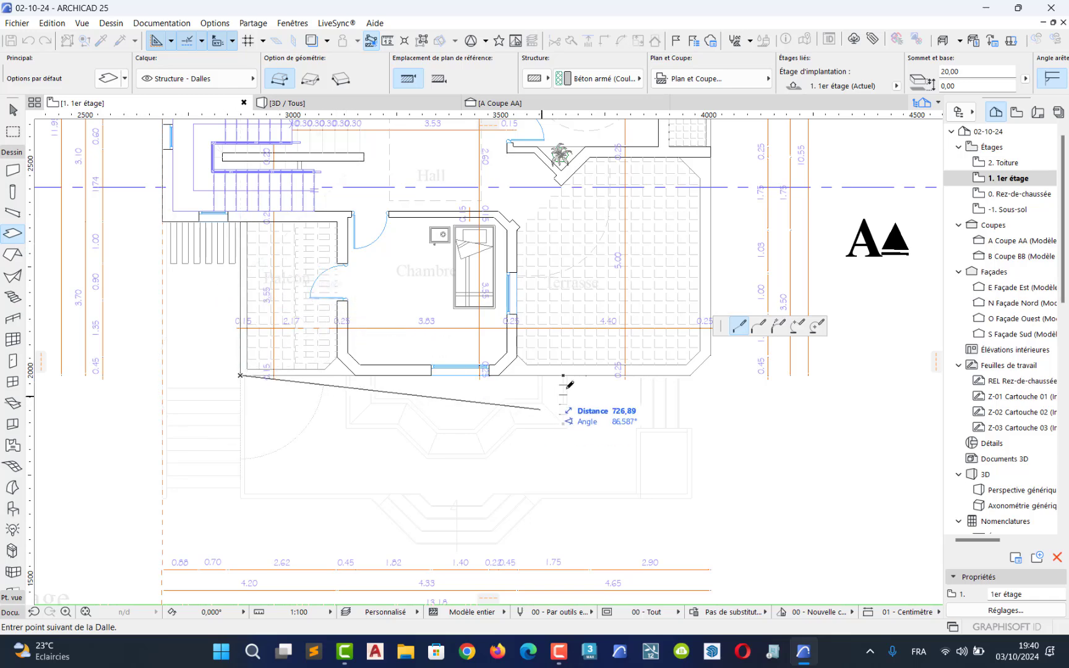
scroll(696, 382, "up", 6)
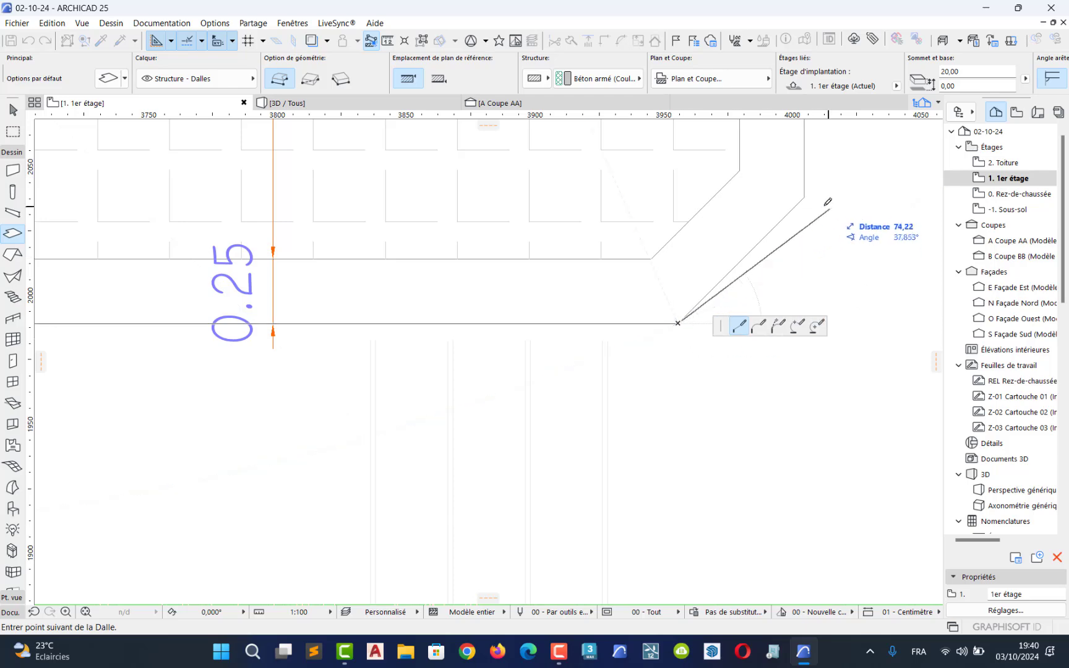
left_click(803, 196)
Step: Trace the slab outline up the terrace's outer edge to the small balcony's upper-right corner and across to the curved bay
scroll(791, 223, "down", 6)
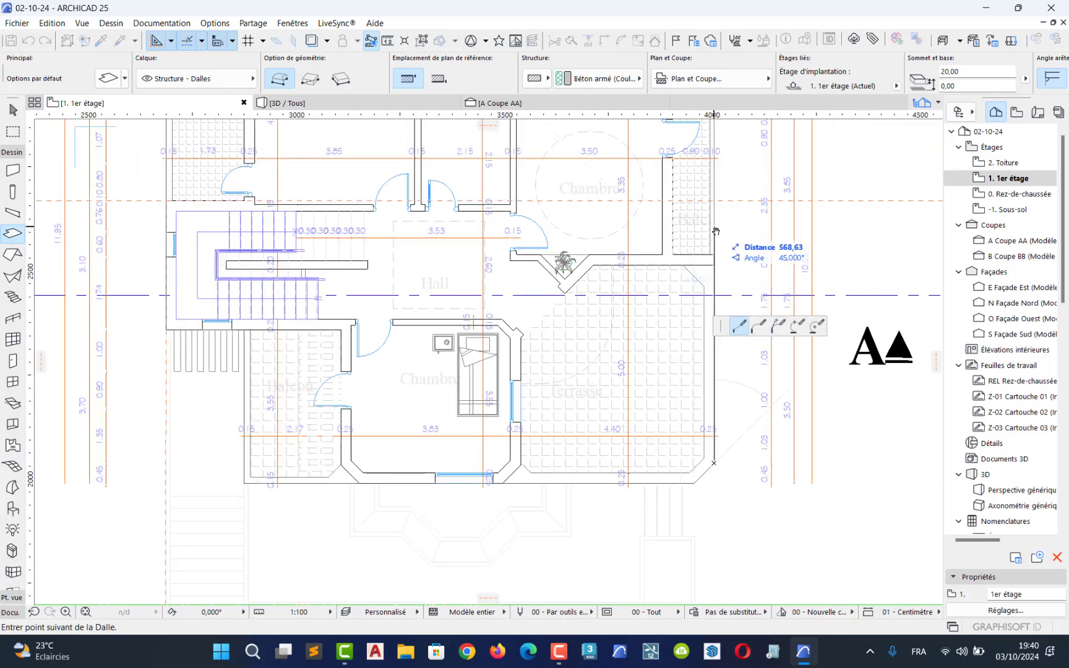
middle_click_drag(731, 182, 695, 463)
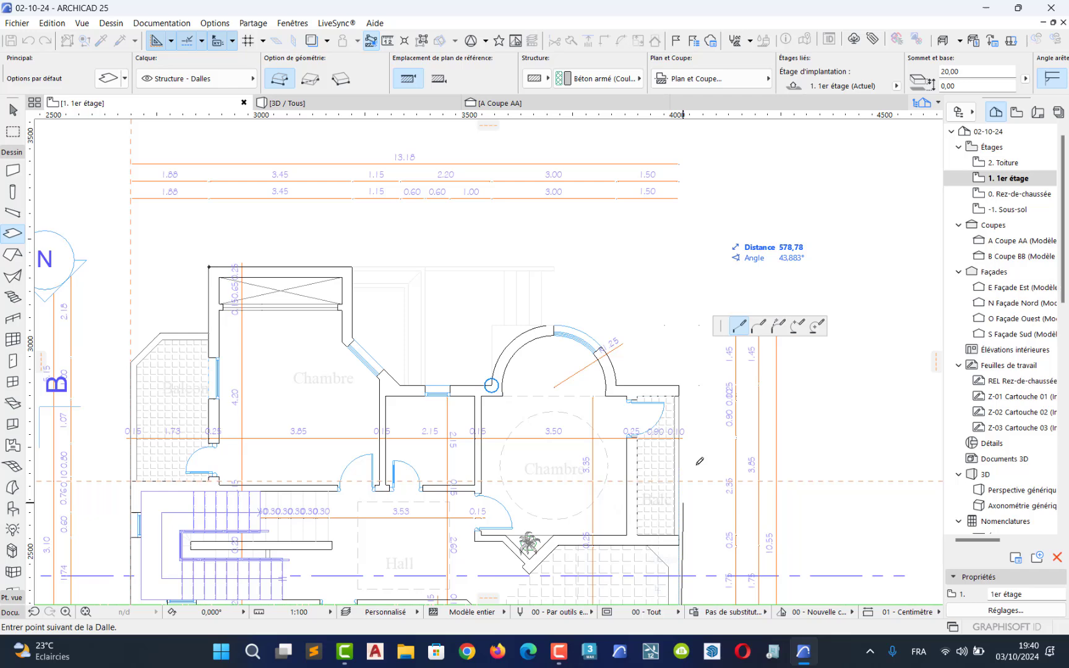
left_click(679, 386)
scroll(623, 385, "up", 6)
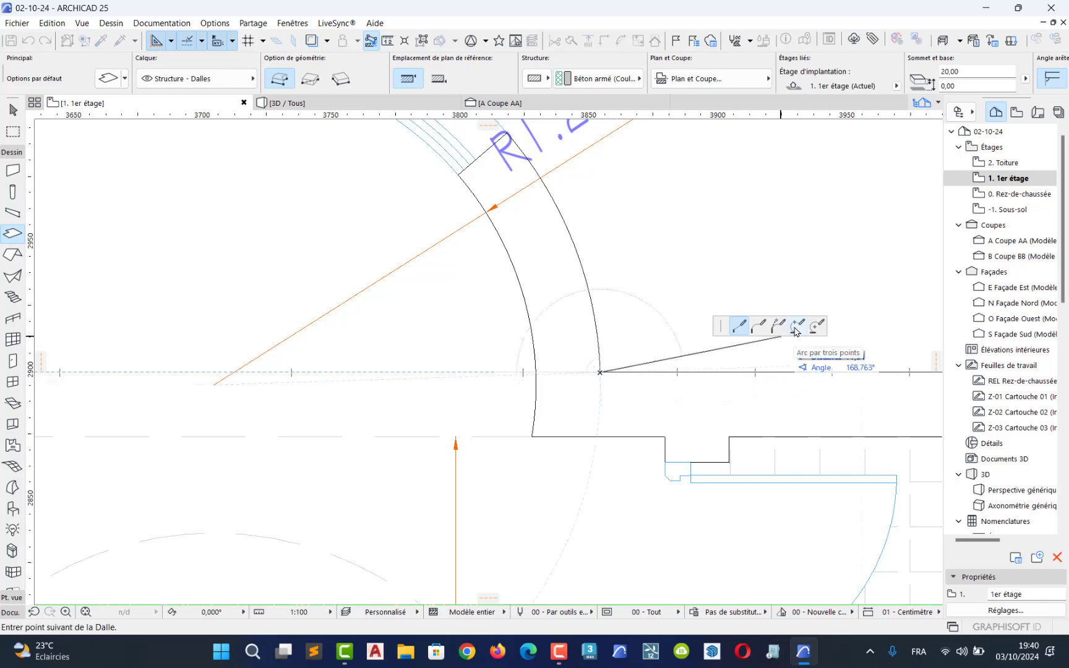
Step: Trace the curved bay's outer face with a three-point arc through its apex to its opposite end
left_click(796, 332)
middle_click_drag(466, 320, 811, 526)
scroll(639, 338, "down", 2)
left_click(587, 260)
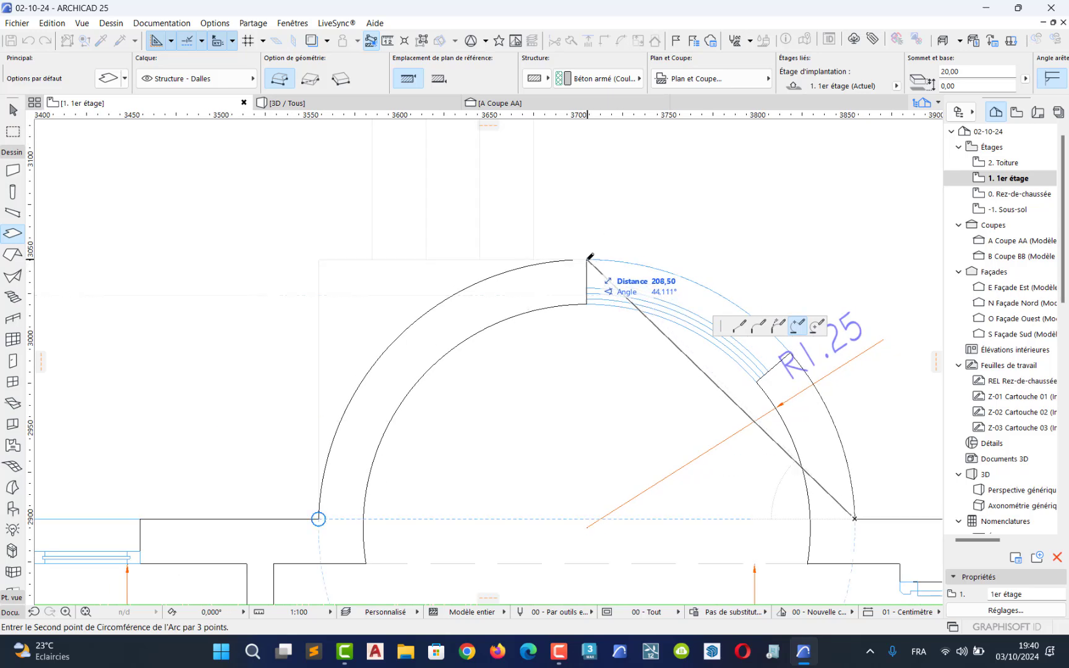
left_click(318, 517)
left_click(318, 514)
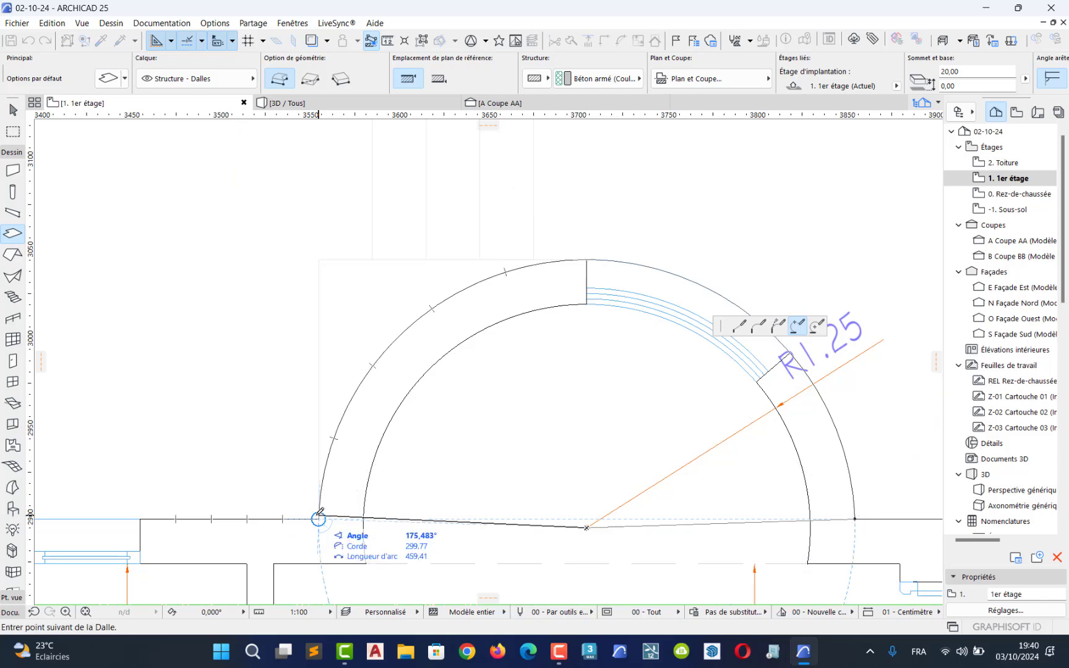
Step: Return to straight segments, follow the window walls to the closet's upper-right corner, and close the slab outline at its starting corner
left_click(739, 326)
middle_click_drag(71, 488, 599, 427)
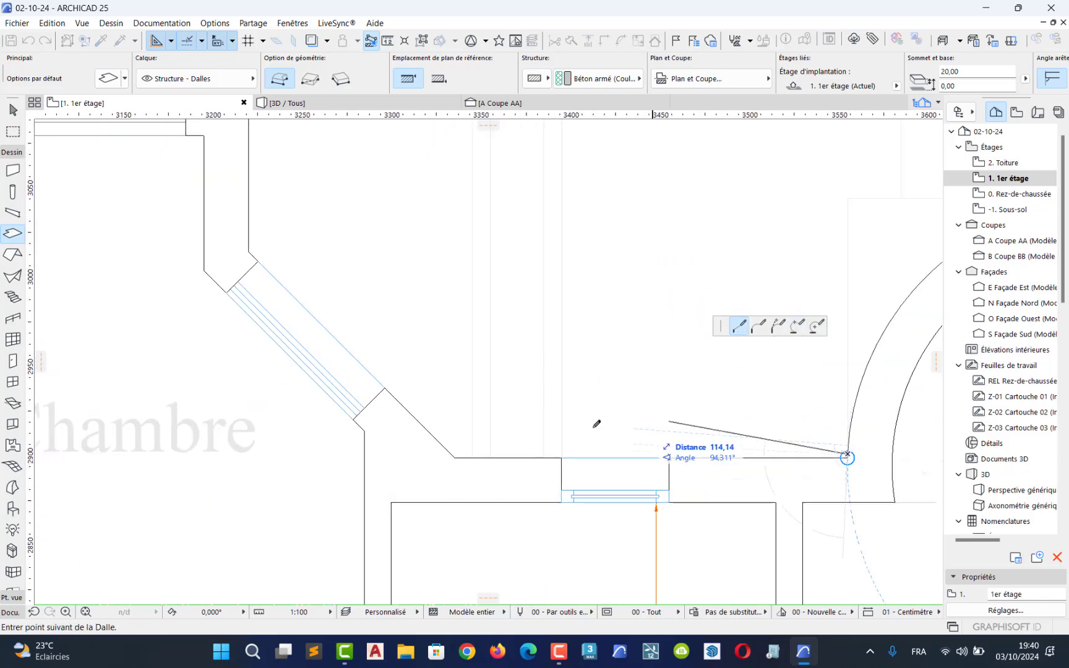
left_click(456, 457)
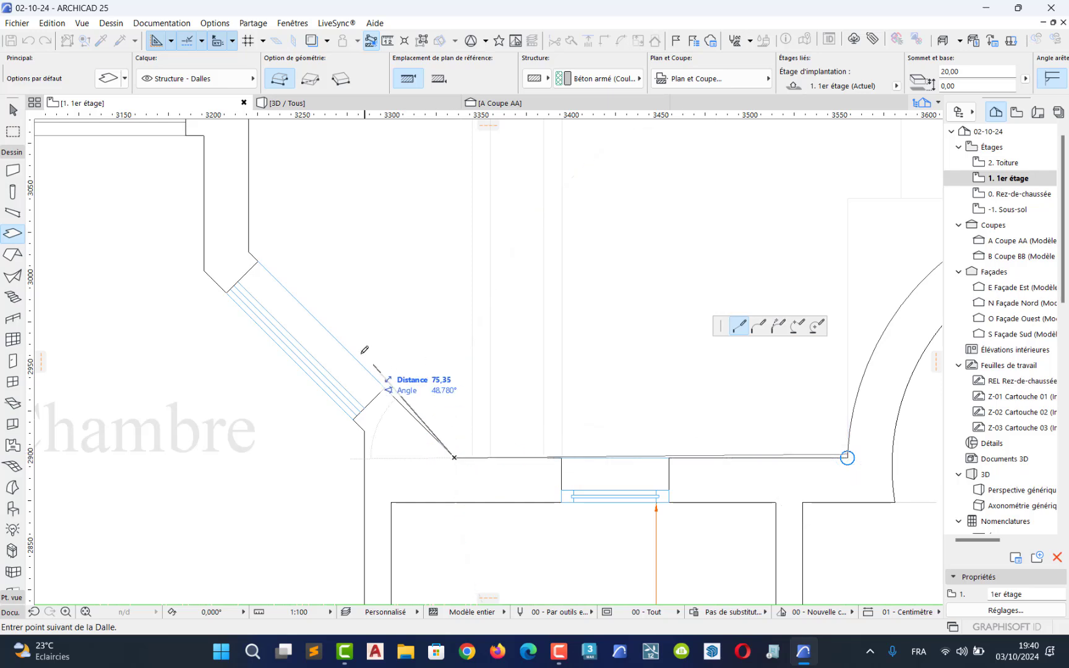
left_click(251, 250)
middle_click_drag(250, 214, 328, 449)
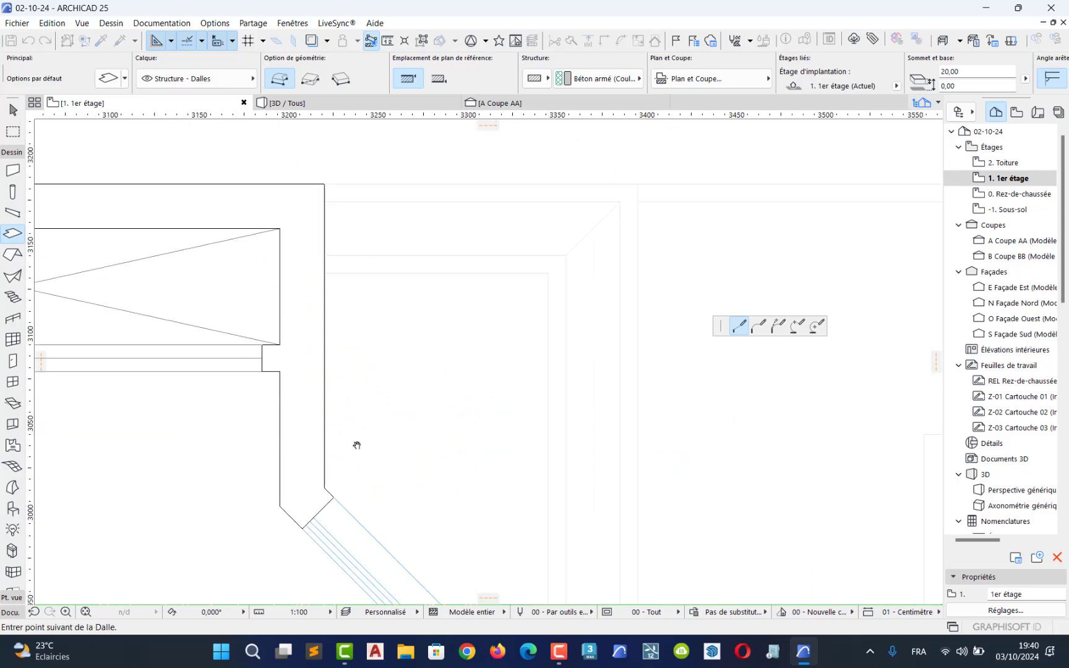
left_click(327, 181)
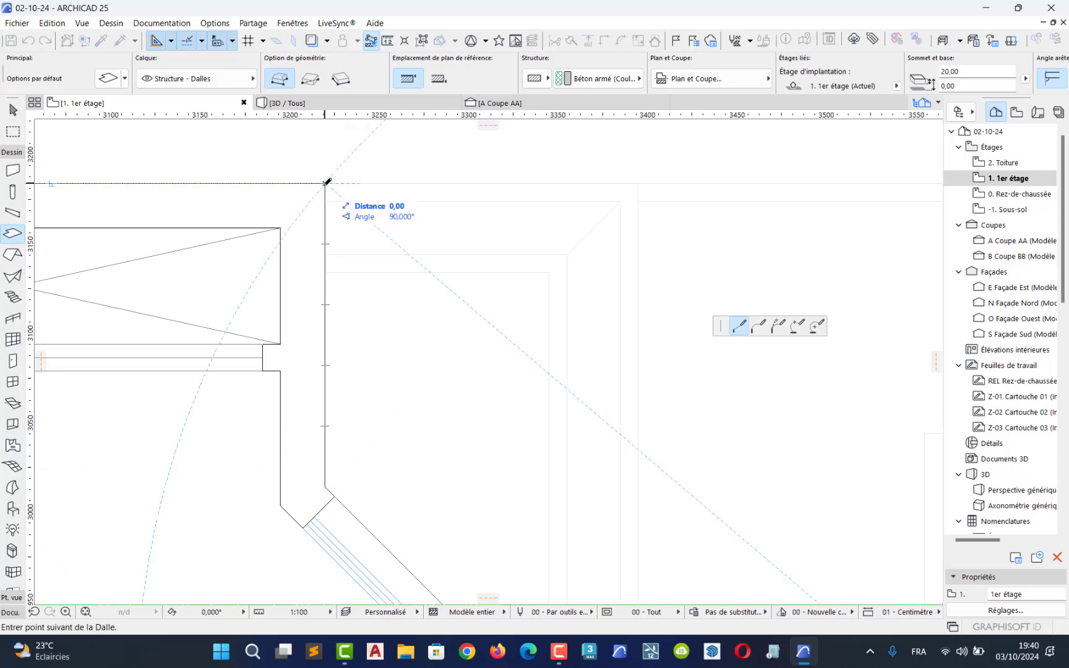
scroll(334, 195, "down", 3)
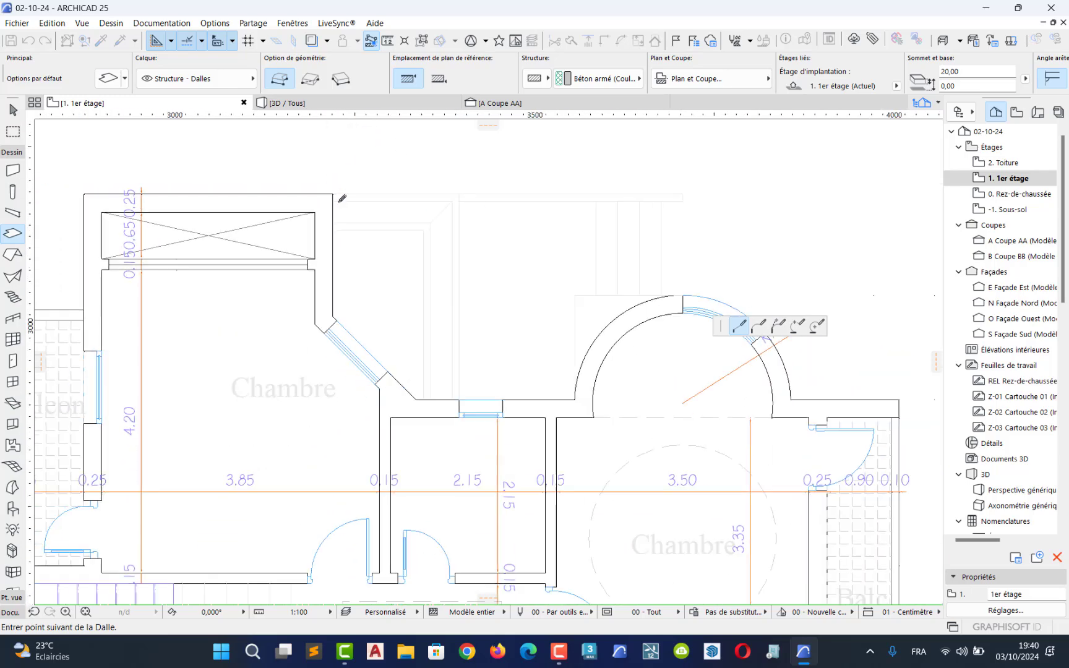
left_click(86, 193)
middle_click_drag(310, 321, 406, 311)
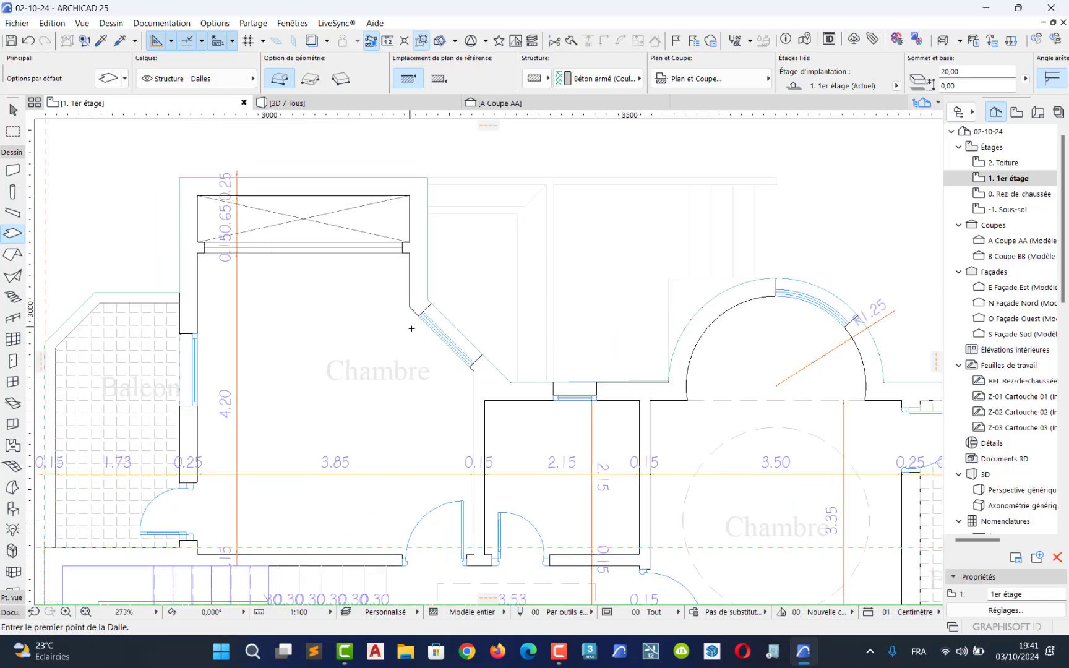
Step: Examine the finished slab over the ground floor from several angles in the 3D view and deselect the stair railing
key("F3")
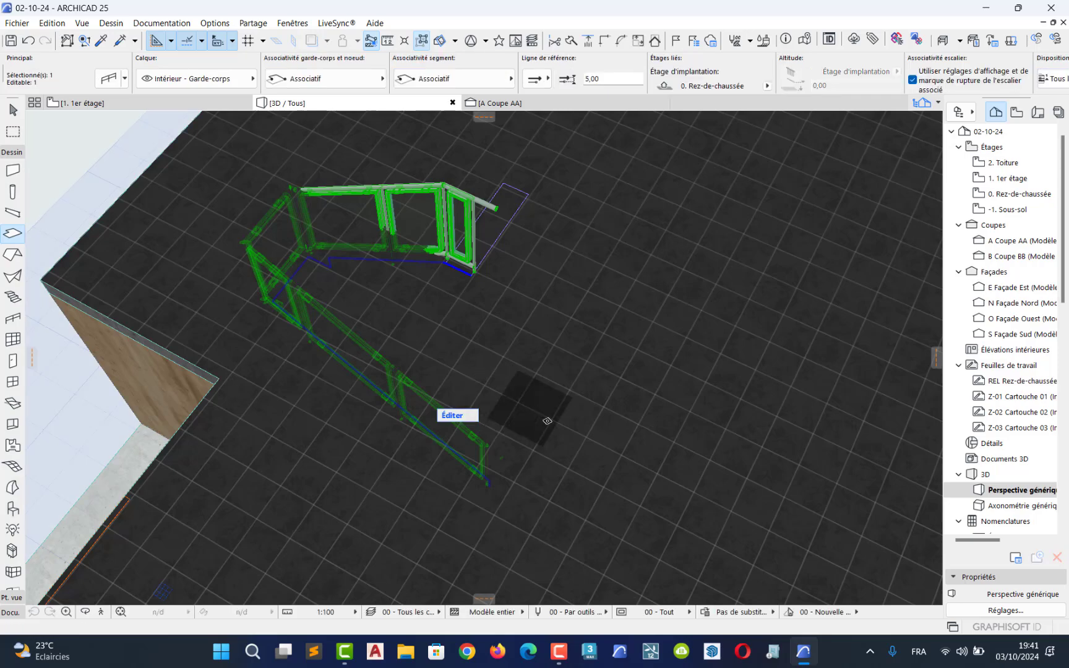
middle_click_drag(546, 420, 463, 305)
scroll(477, 313, "down", 2)
scroll(477, 313, "down", 5)
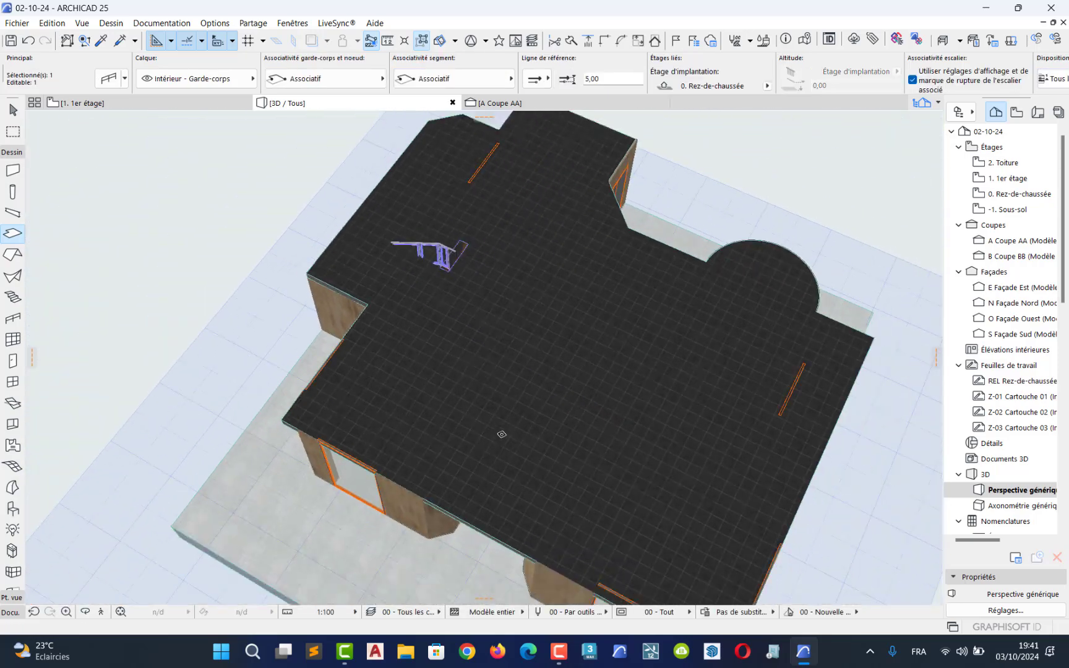
middle_click_drag(444, 491, 261, 288, "shift")
left_click(482, 268)
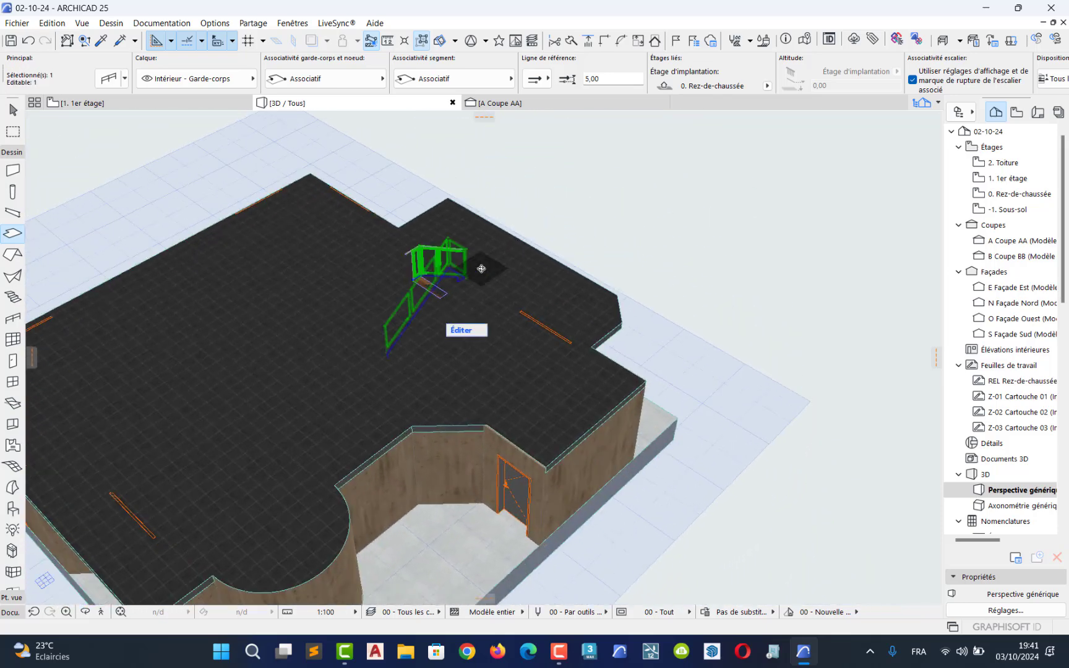
key("Delete")
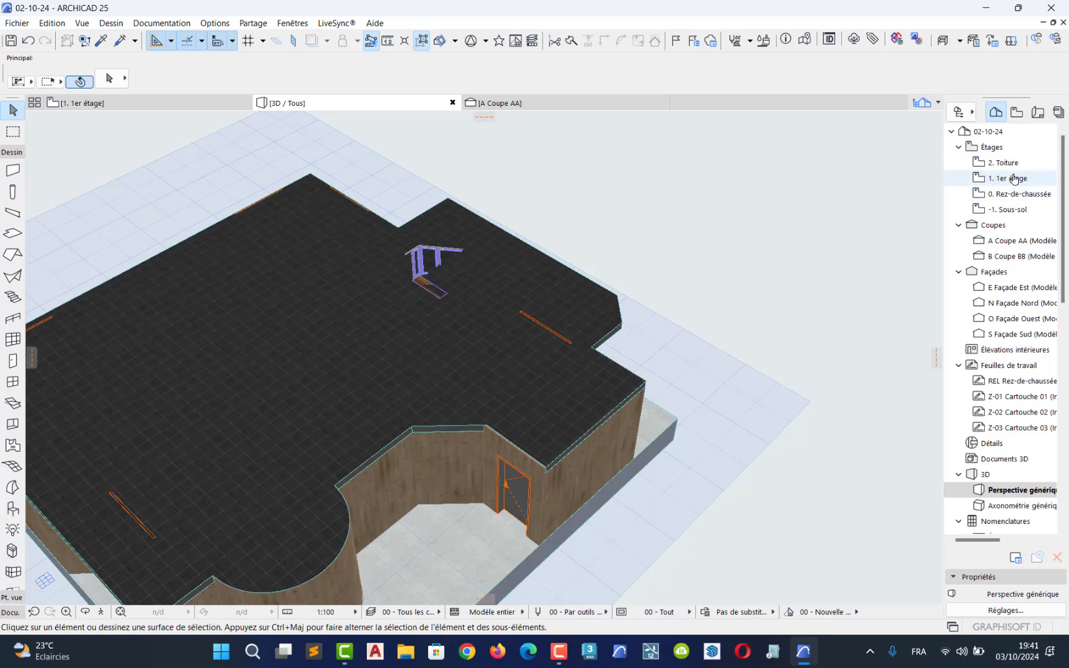
Step: Reopen the 1er étage plan and select the floor slab with the Slab tool active for cutting the stairwell opening
double_click(1013, 179)
middle_click_drag(472, 513, 597, 236)
middle_click_drag(496, 345, 622, 309)
scroll(612, 339, "up", 2)
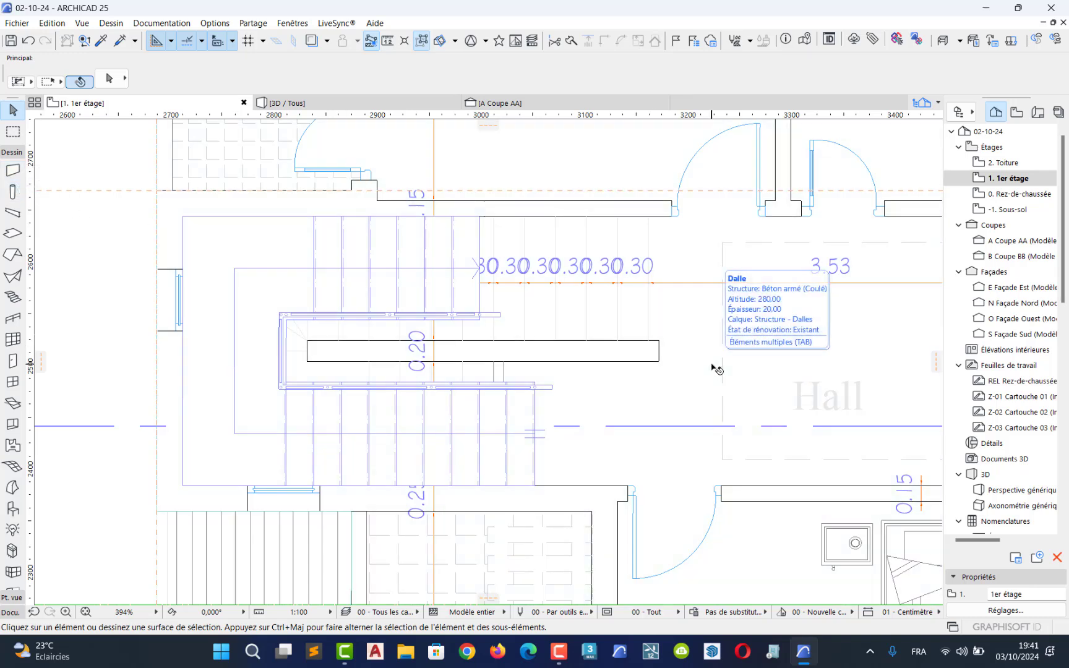
left_click(715, 366)
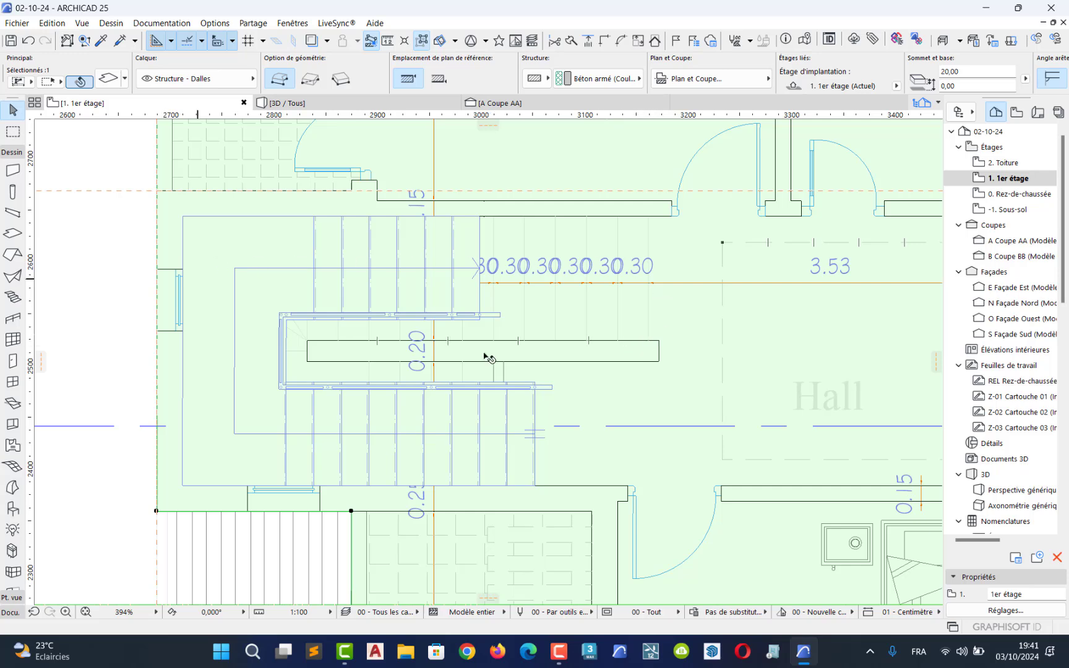
left_click(11, 235)
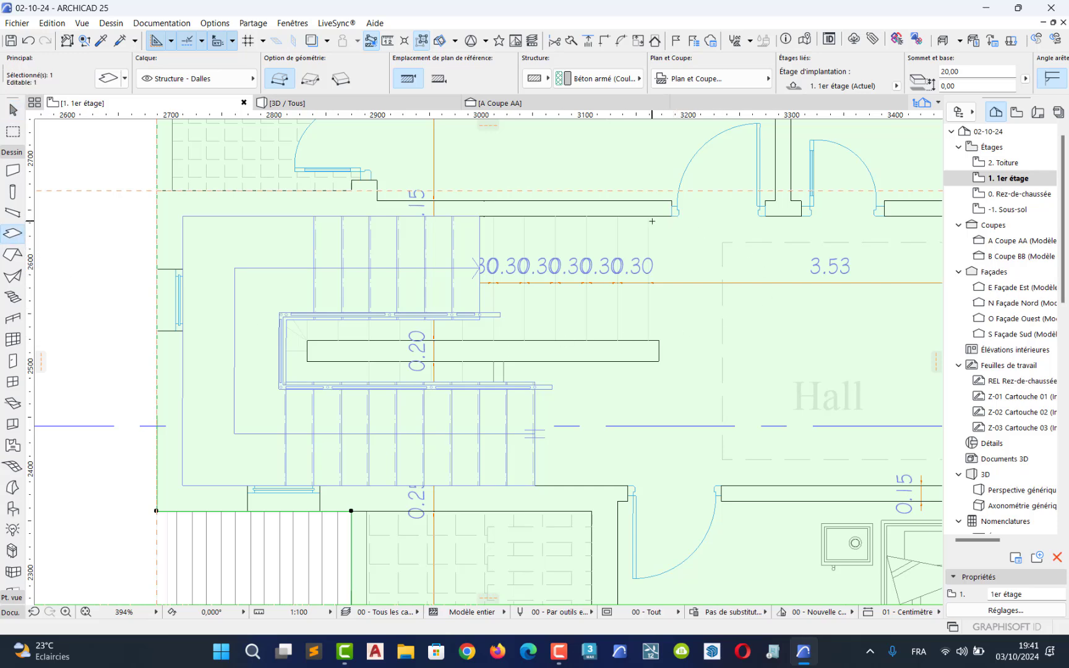
Step: Start the slab opening at the upper flight's last riser, trace down to the central stair wall and about 330 cm along its face
scroll(650, 216, "up", 5)
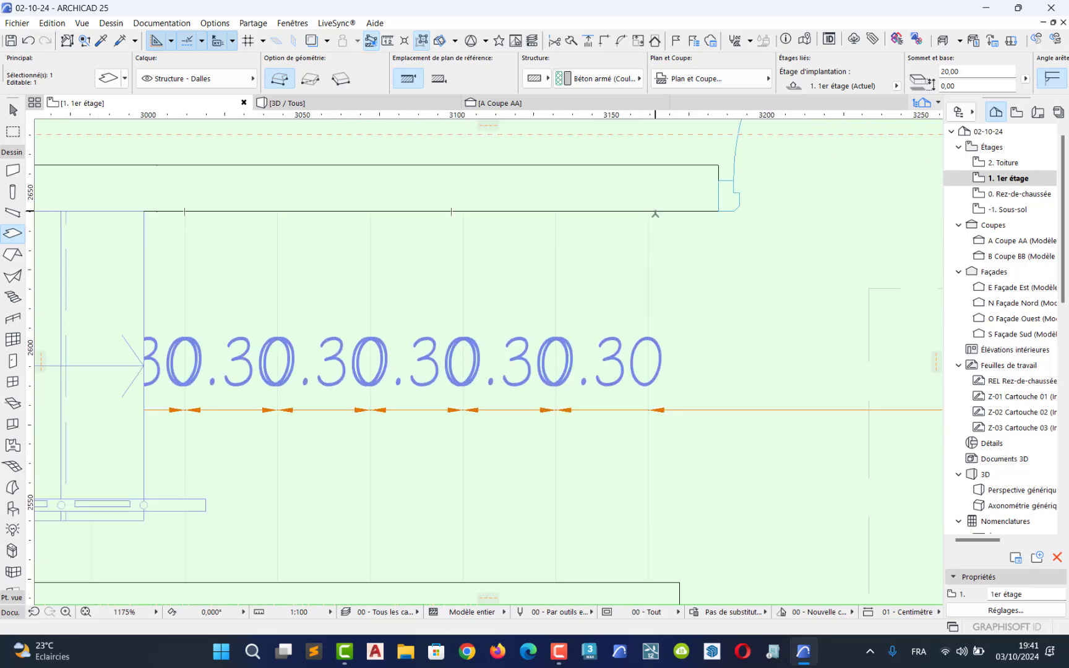
left_click(649, 211)
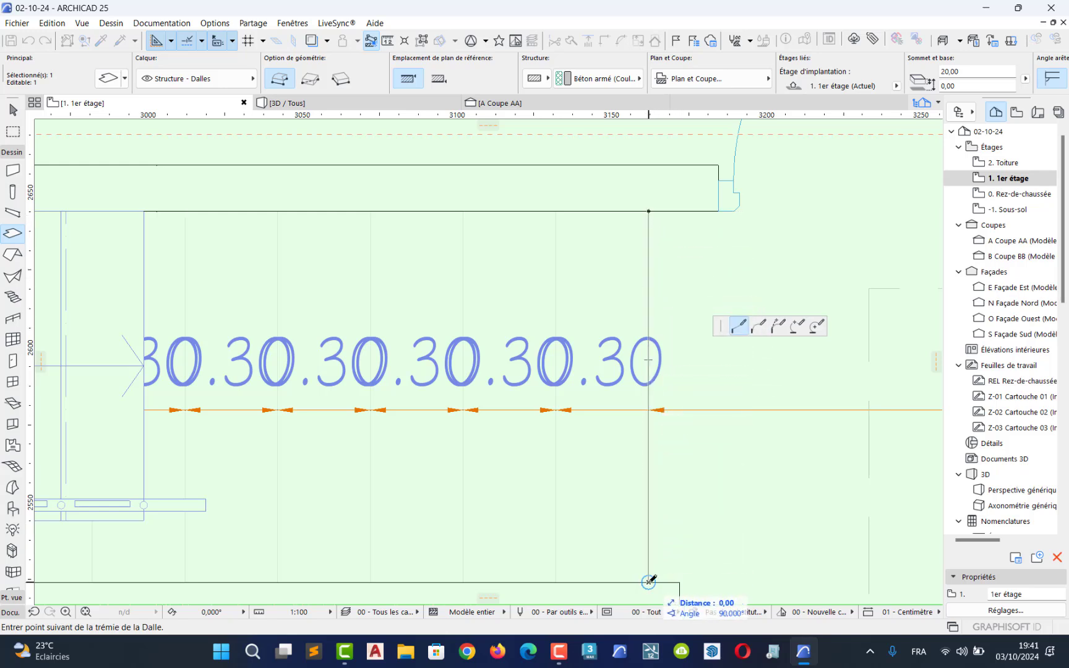
scroll(648, 583, "down", 5)
middle_click_drag(649, 582, 581, 340)
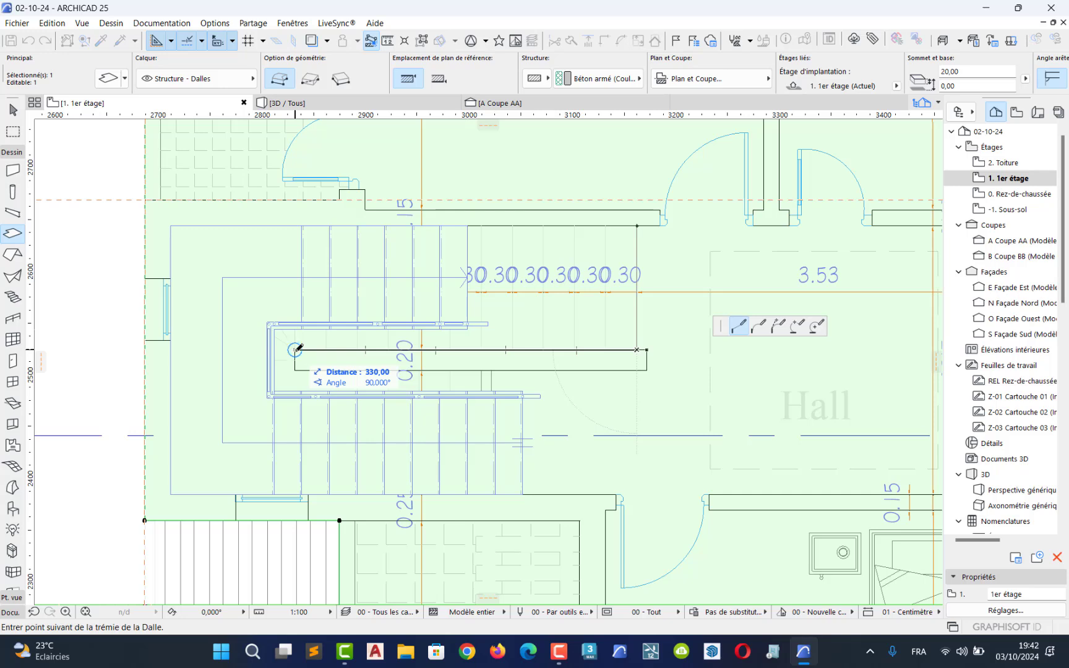
Step: Continue the opening outline past the central wall's end, along the lower flight's inner edge to its first riser, and across to the outer wall
left_click(295, 370)
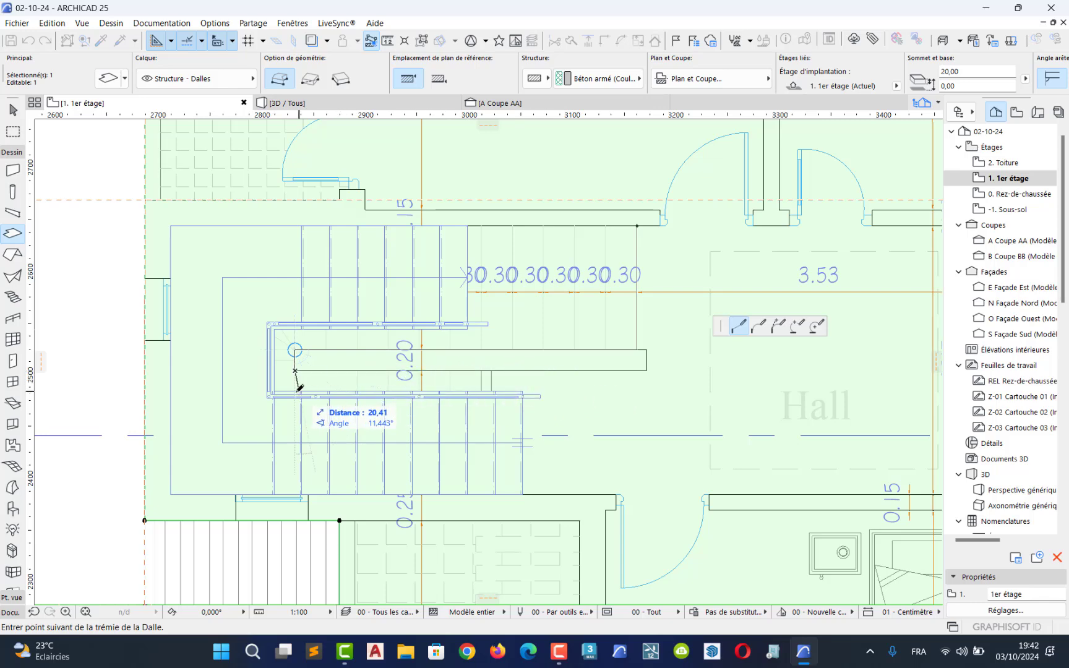
scroll(298, 387, "up", 3)
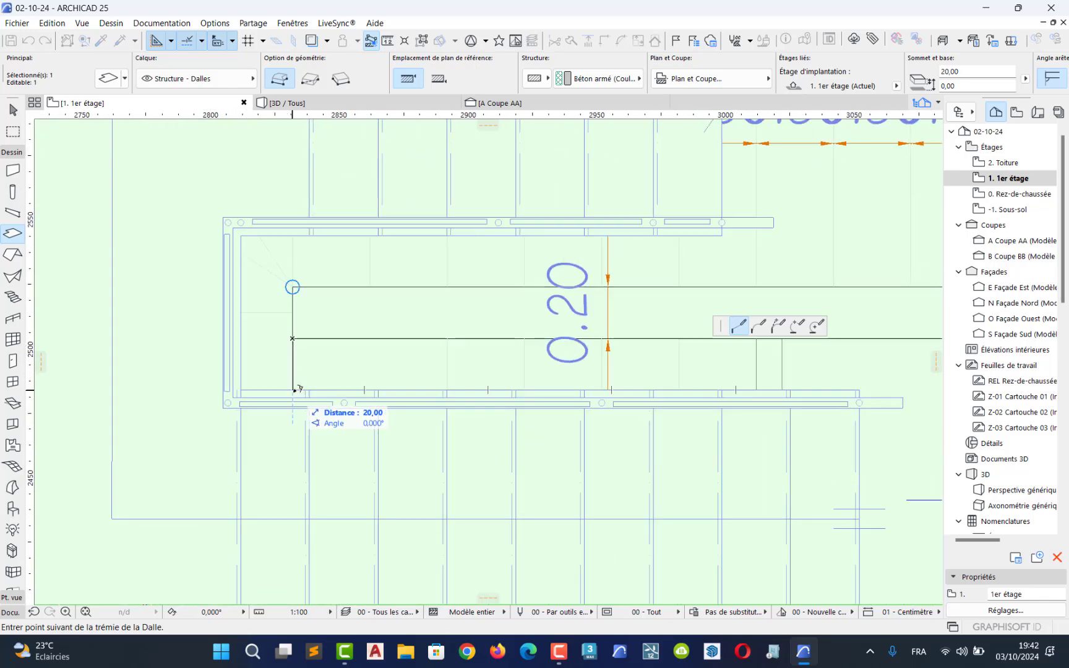
left_click(293, 389)
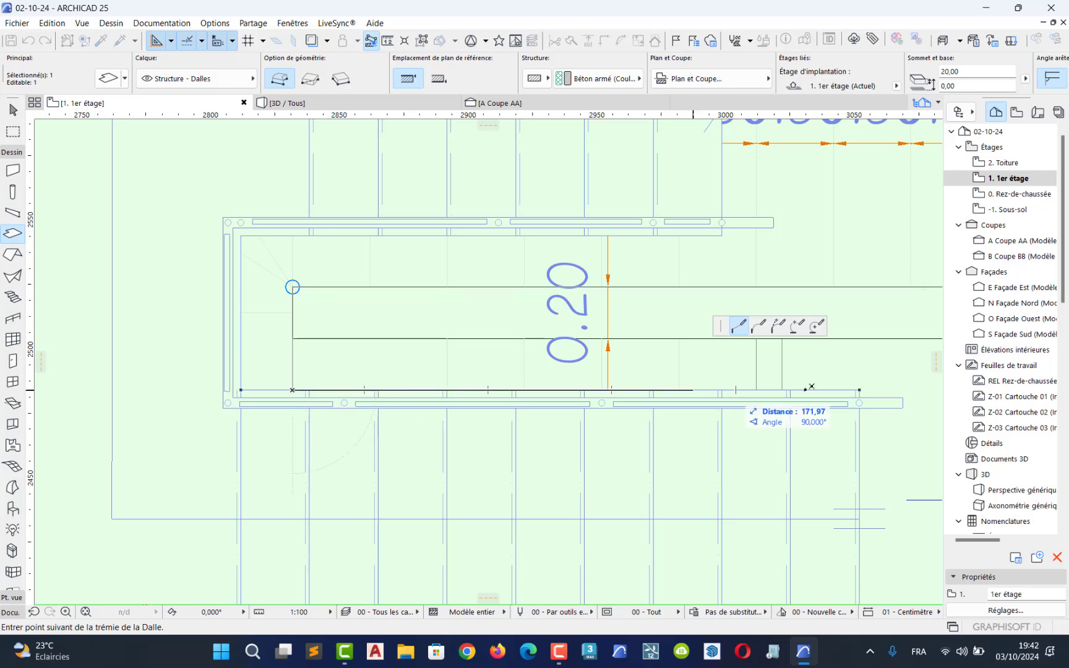
left_click(860, 390)
middle_click_drag(856, 559, 820, 315)
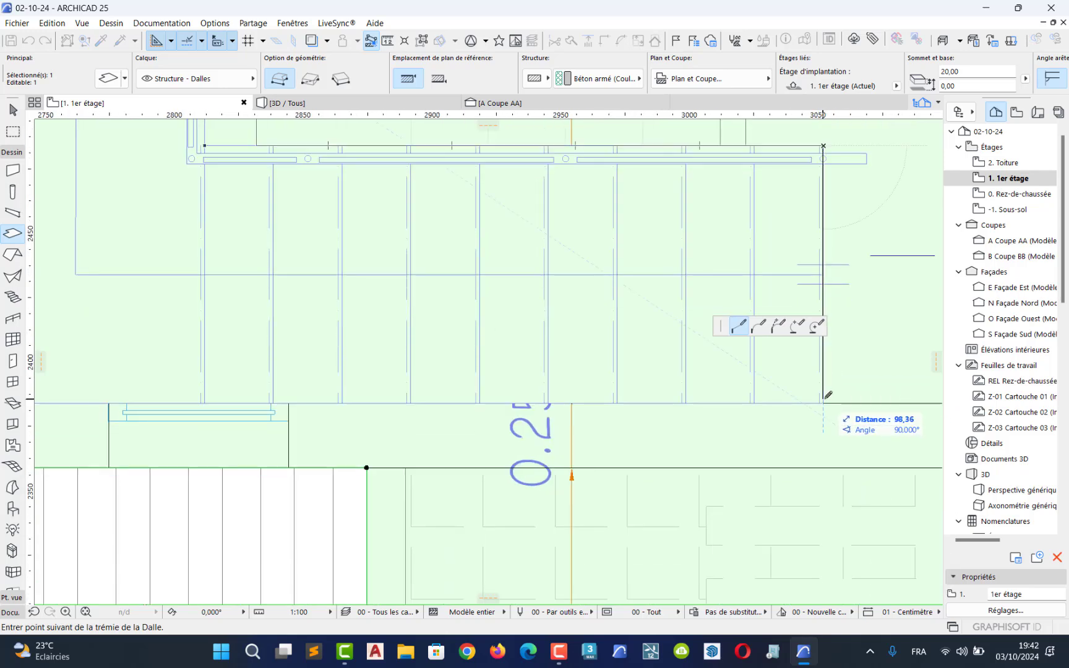
left_click(826, 402)
Step: Follow the inner faces of the outer walls around the landing and along the upper flight to close the stairwell opening in the slab
middle_click_drag(195, 377, 556, 425)
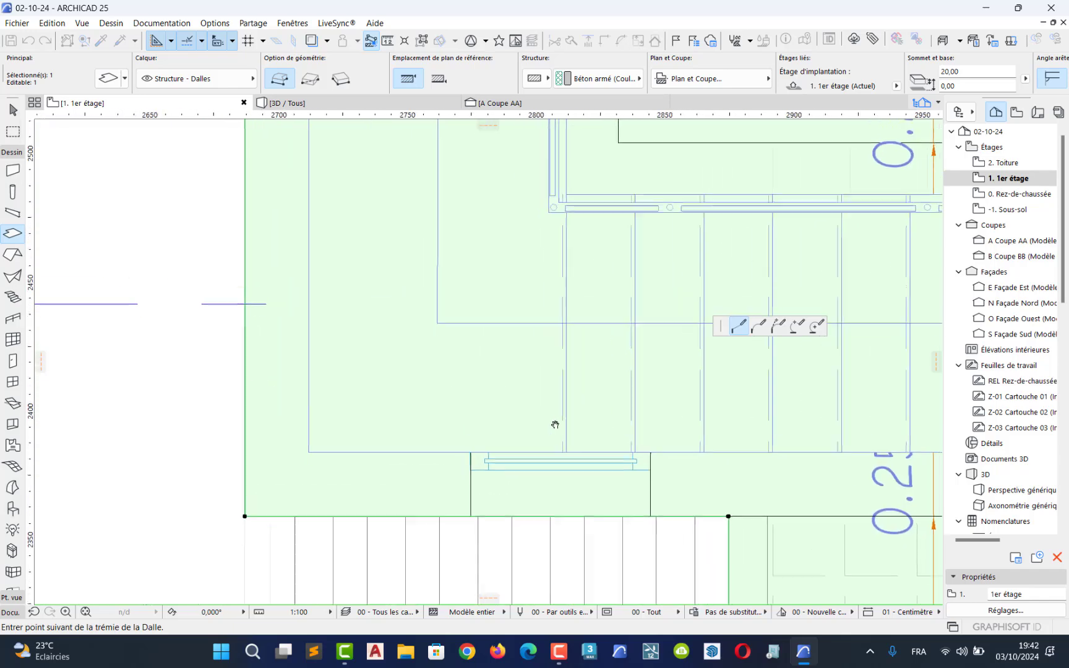
left_click(314, 462)
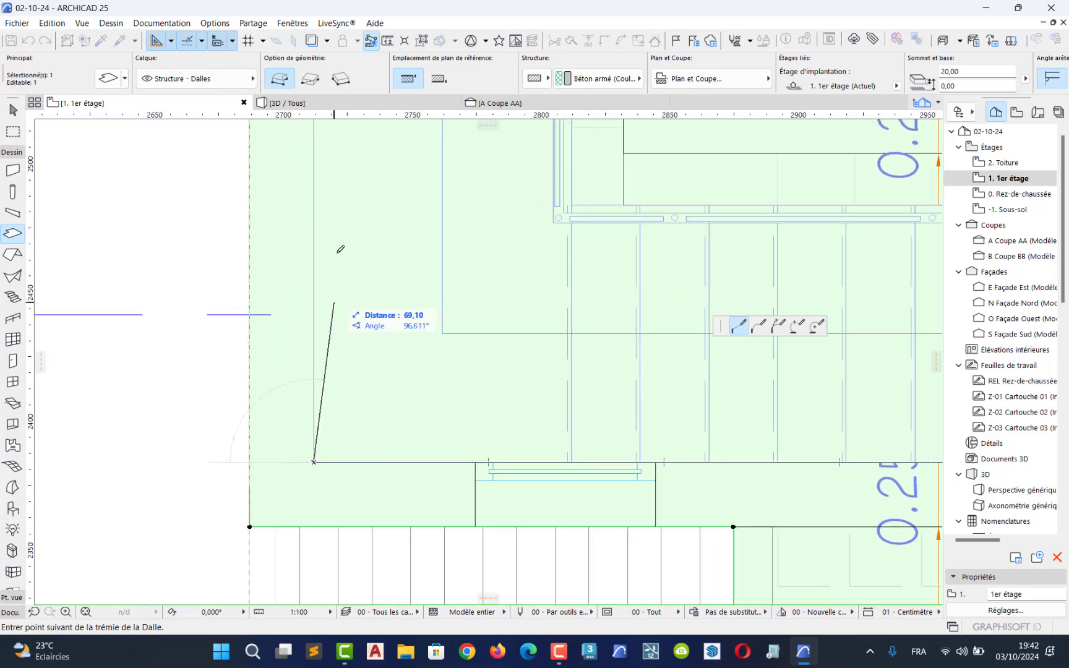
middle_click_drag(338, 172, 339, 511)
middle_click_drag(310, 254, 325, 490)
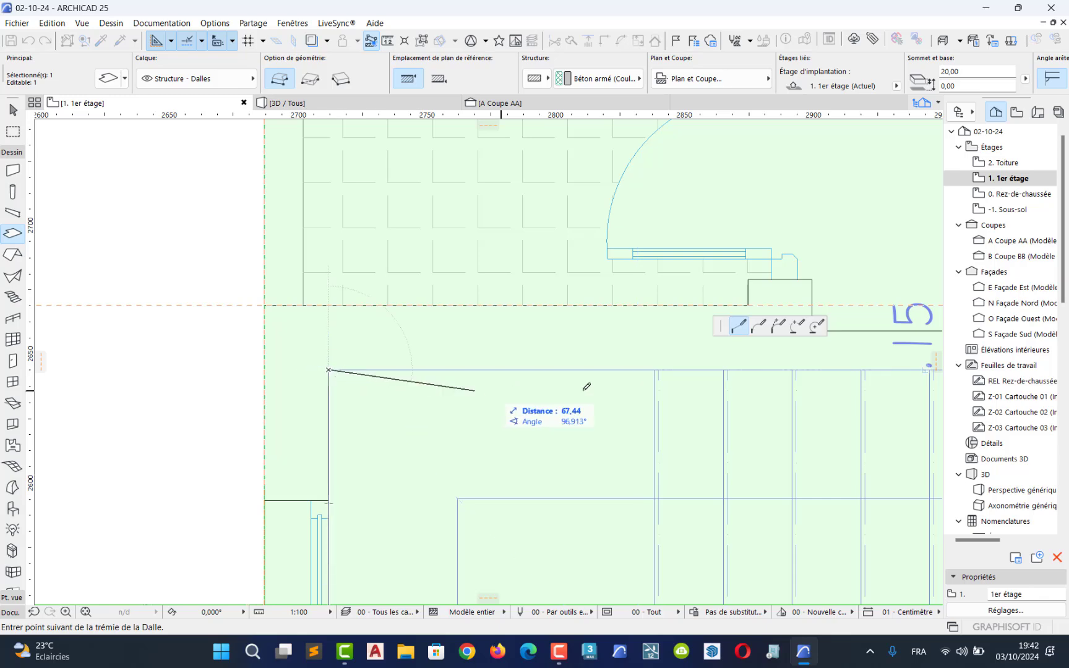
middle_click_drag(798, 390, 332, 391)
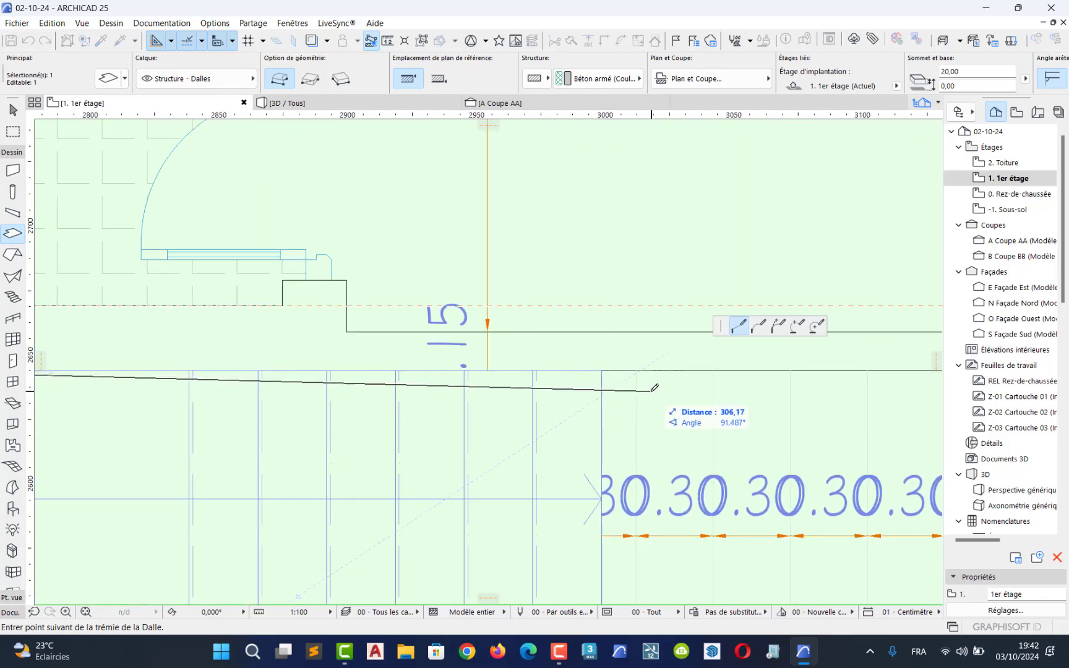
scroll(654, 388, "down", 4)
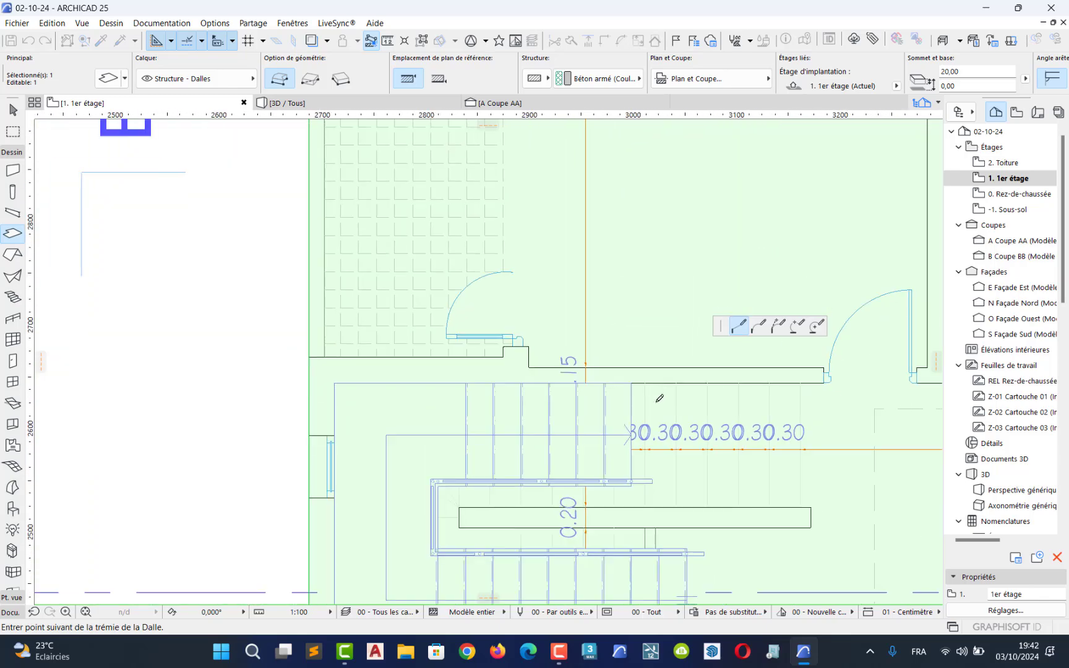
left_click(802, 380)
middle_click_drag(726, 480, 624, 376)
key("Escape")
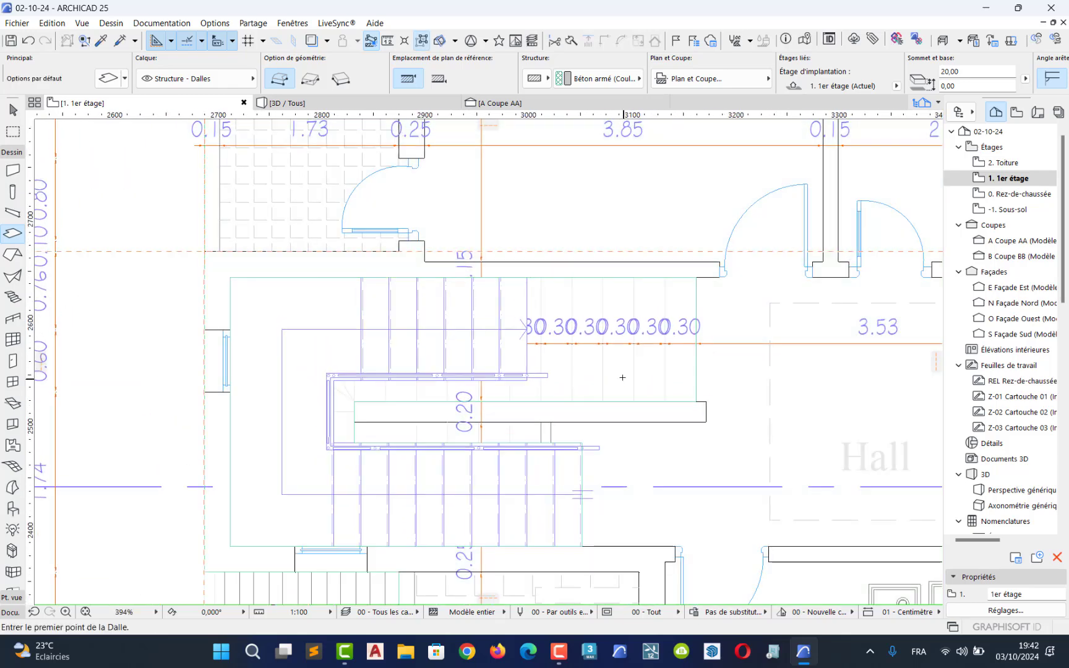
Step: Examine the slab's stairwell opening in plan and from several angles in the 3D view
left_click(14, 114)
left_click(746, 370)
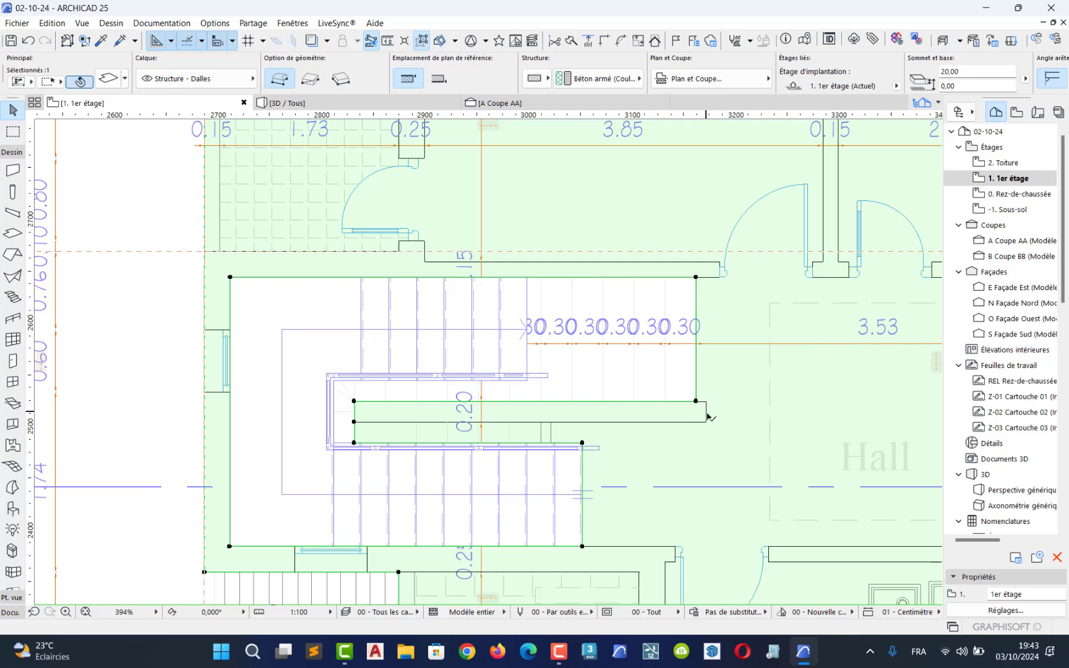
key("Escape")
key("F3")
middle_click_drag(459, 393, 565, 467)
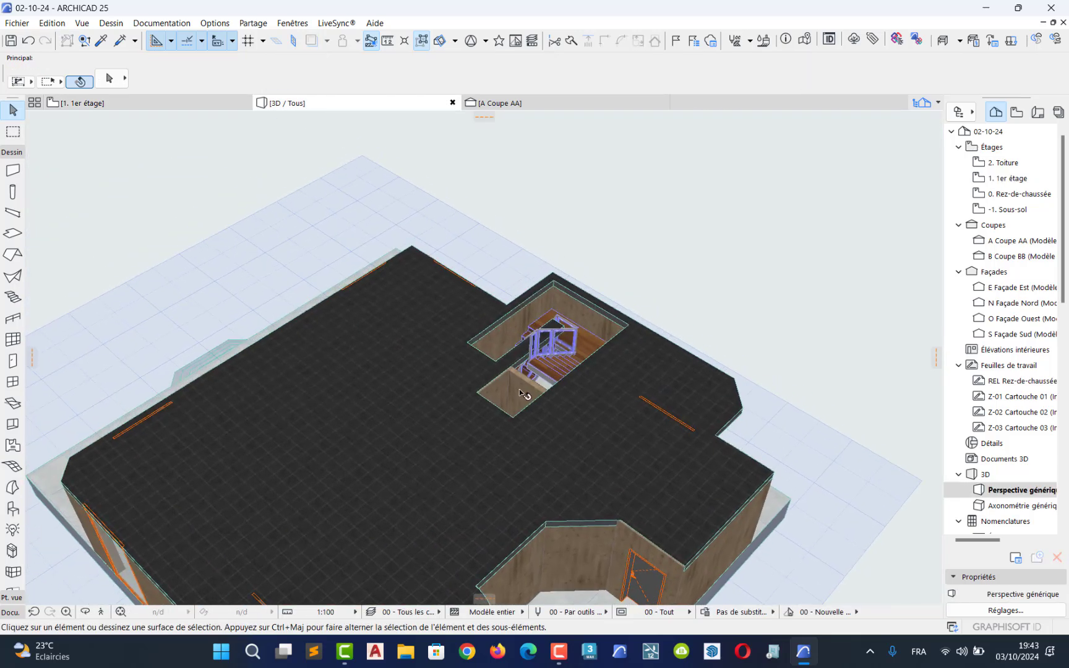
scroll(523, 394, "up", 5)
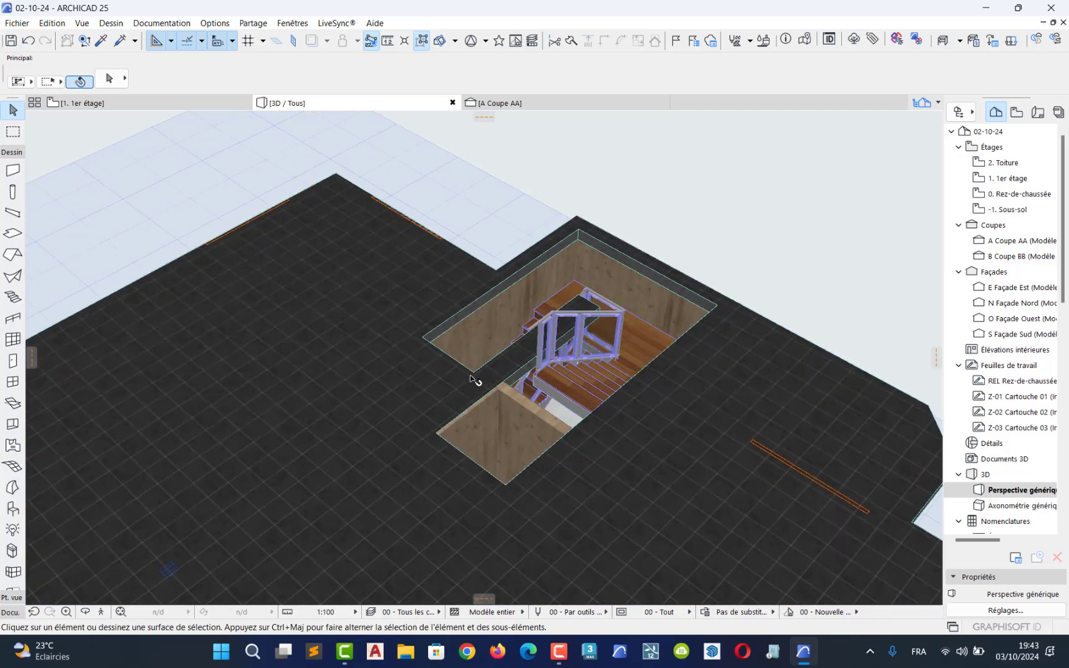
middle_click_drag(459, 389, 811, 391, "shift")
middle_click_drag(544, 360, 513, 177, "shift")
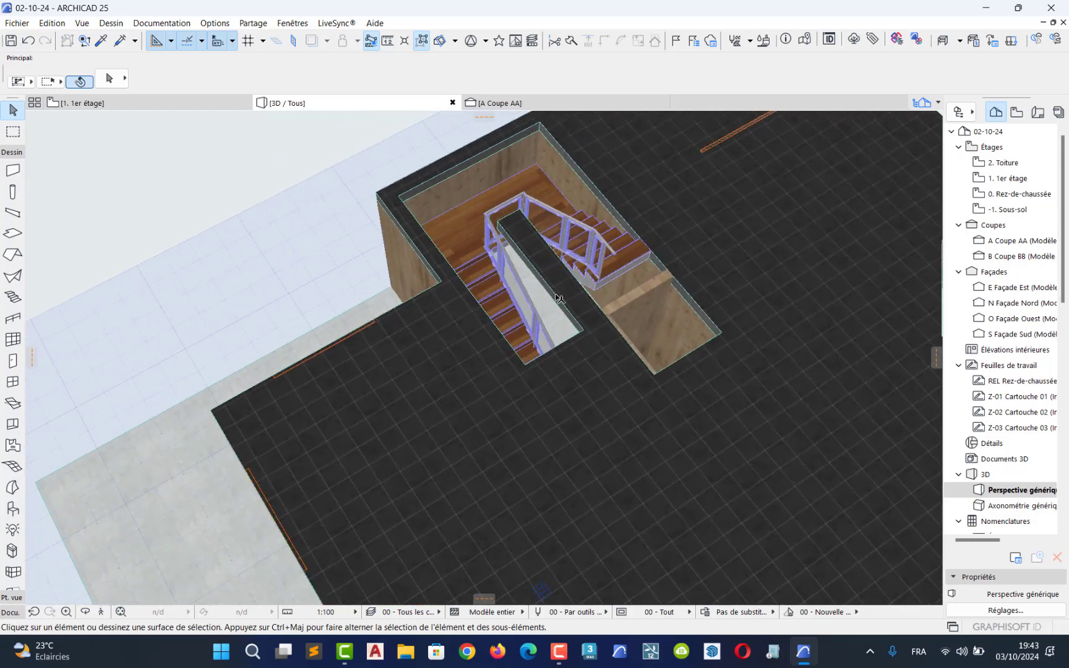
Step: Select the slab in 3D and move the opening's far wall-side corner node to the outer corner of the upper flight's last step
left_click(582, 302)
scroll(580, 303, "up", 5)
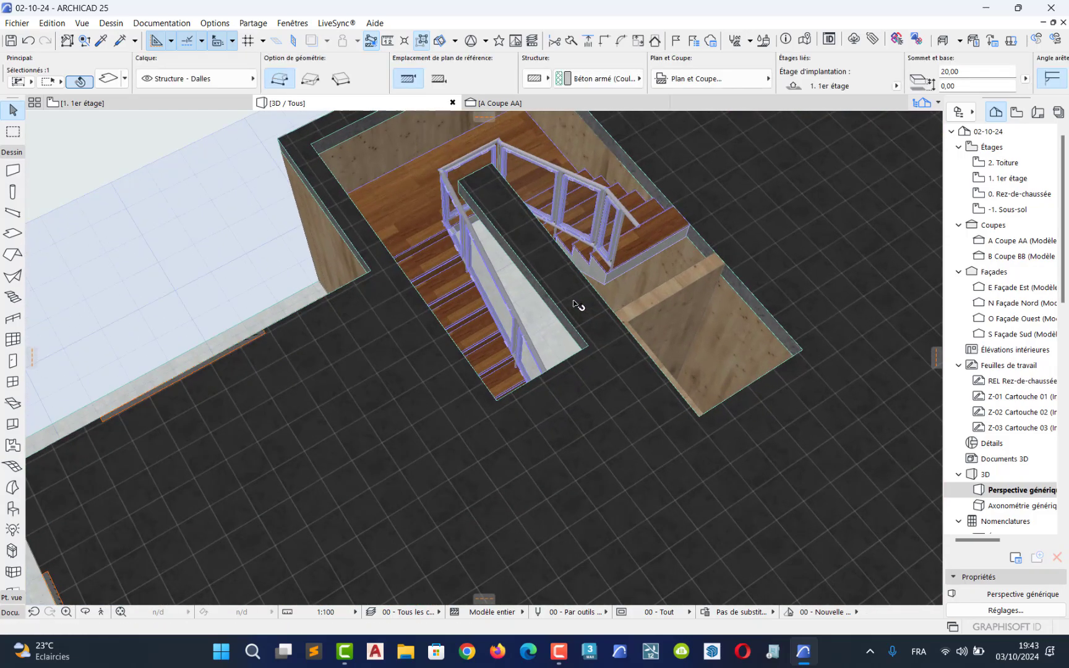
middle_click_drag(517, 319, 441, 333, "shift")
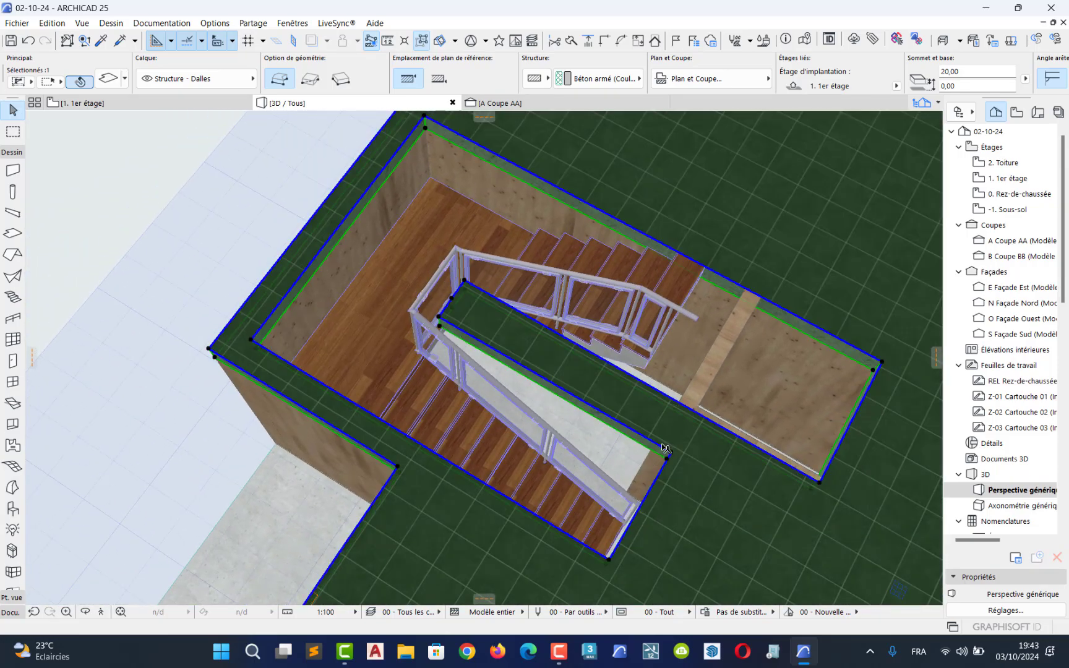
scroll(697, 361, "up", 6)
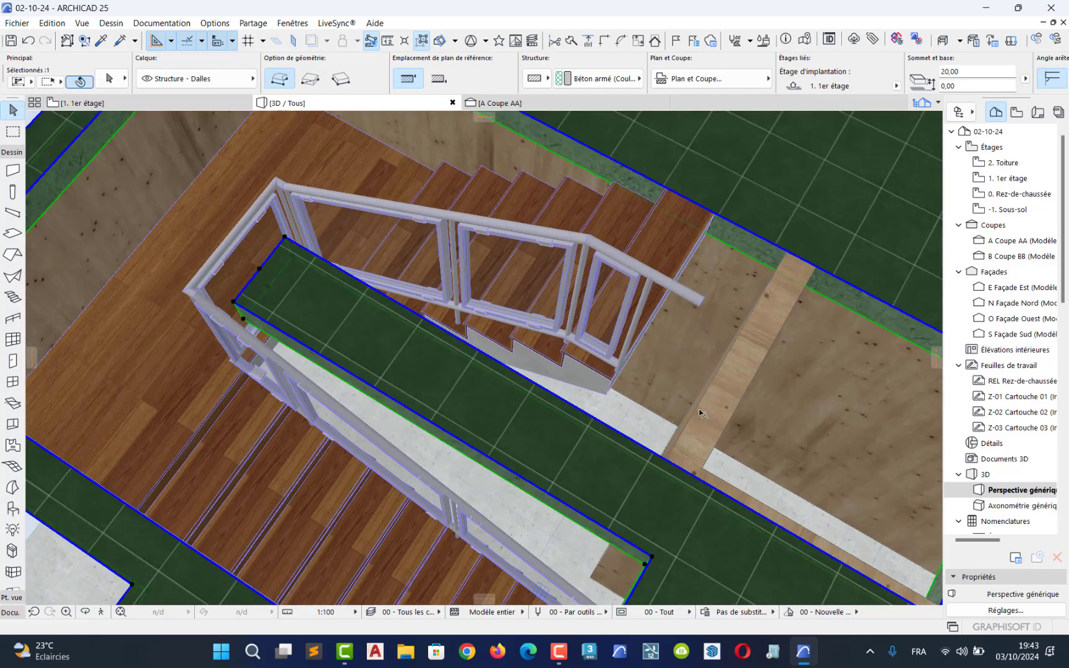
middle_click_drag(703, 414, 673, 364, "shift")
middle_click_drag(552, 373, 421, 364)
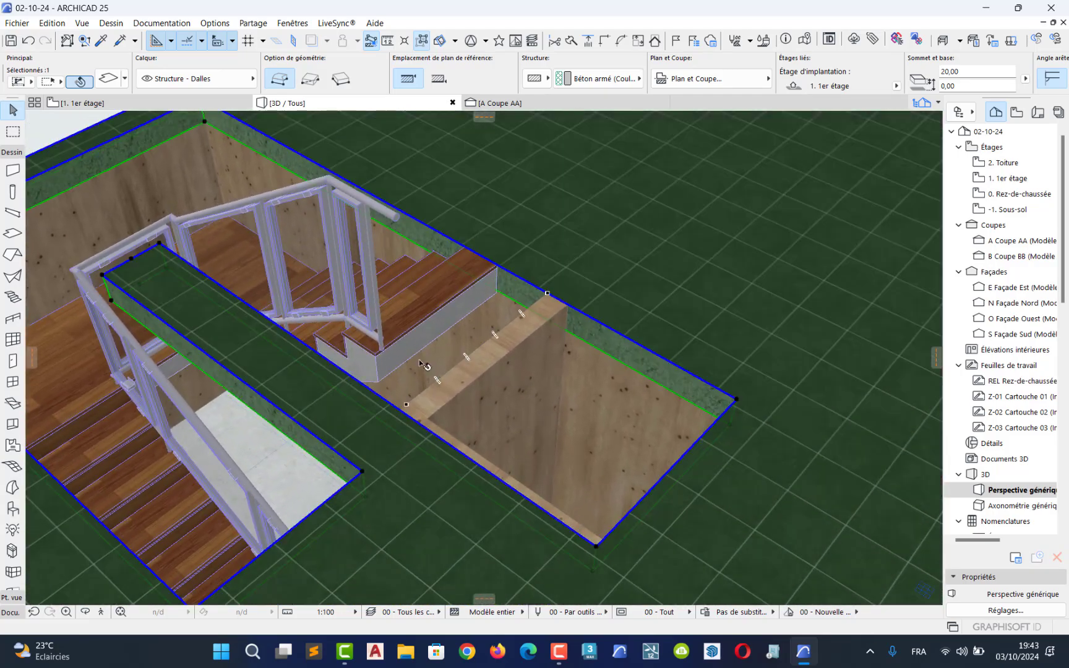
left_click(736, 401)
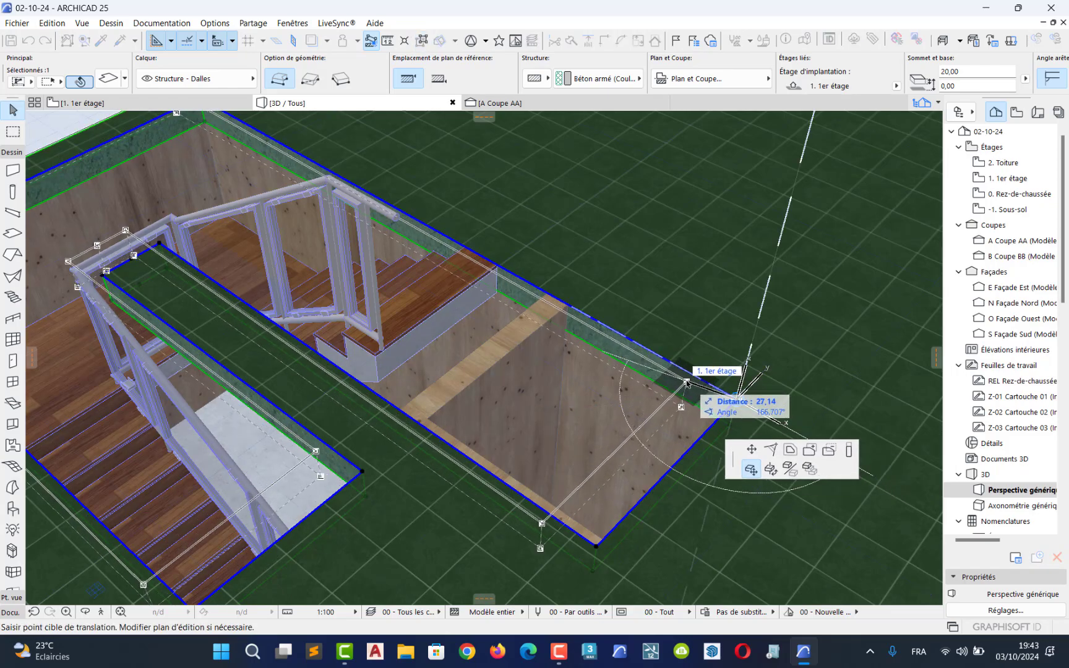
left_click(731, 402)
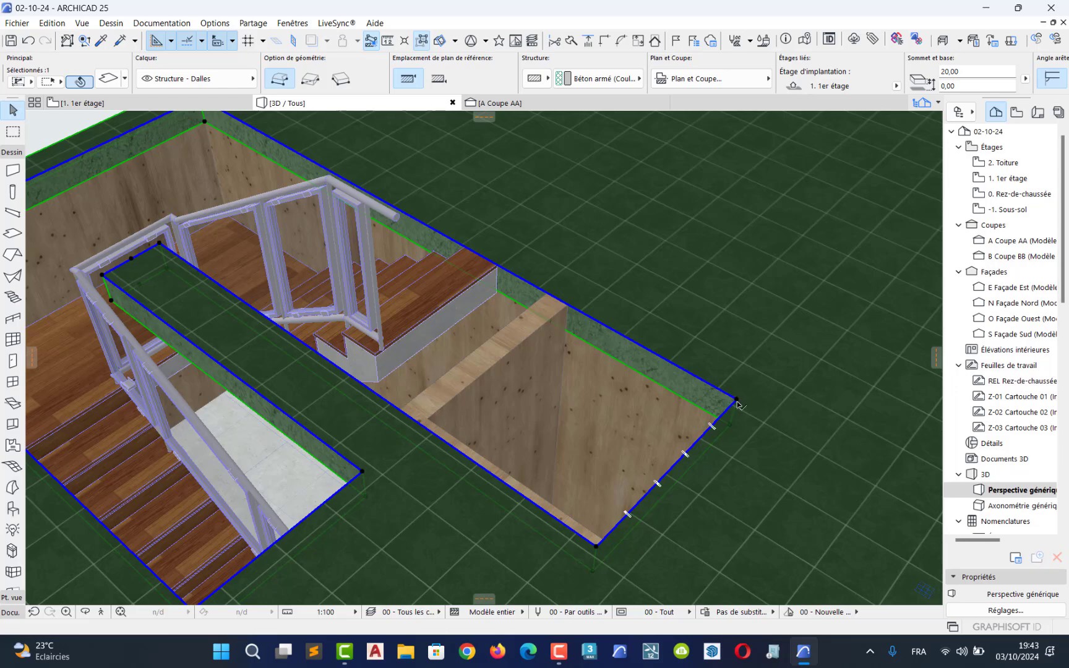
left_click(737, 402)
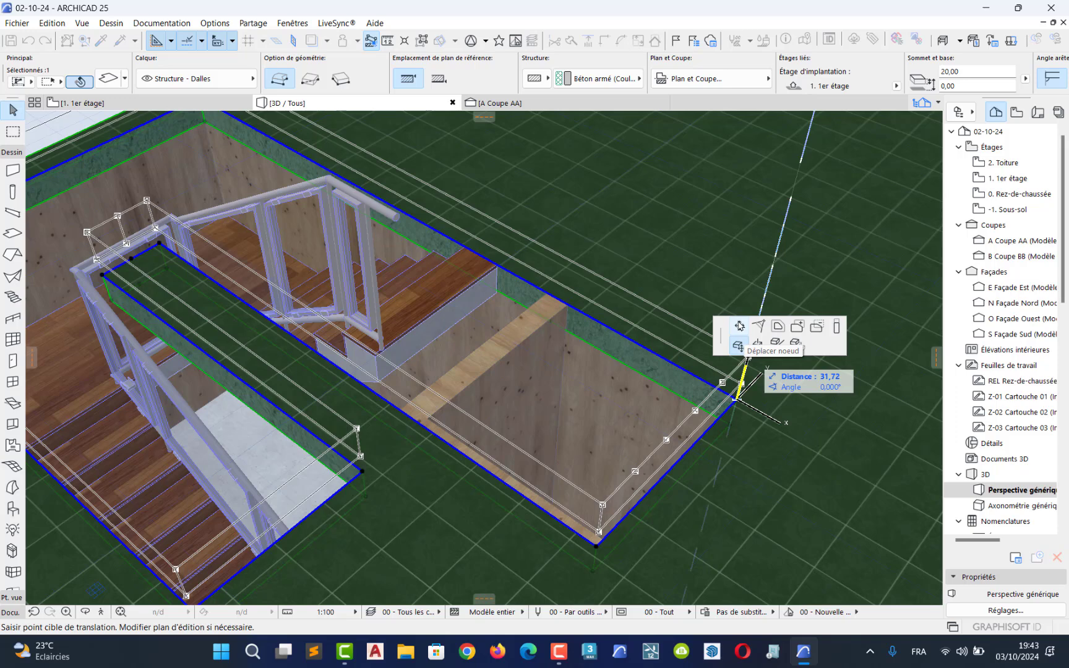
left_click(739, 345)
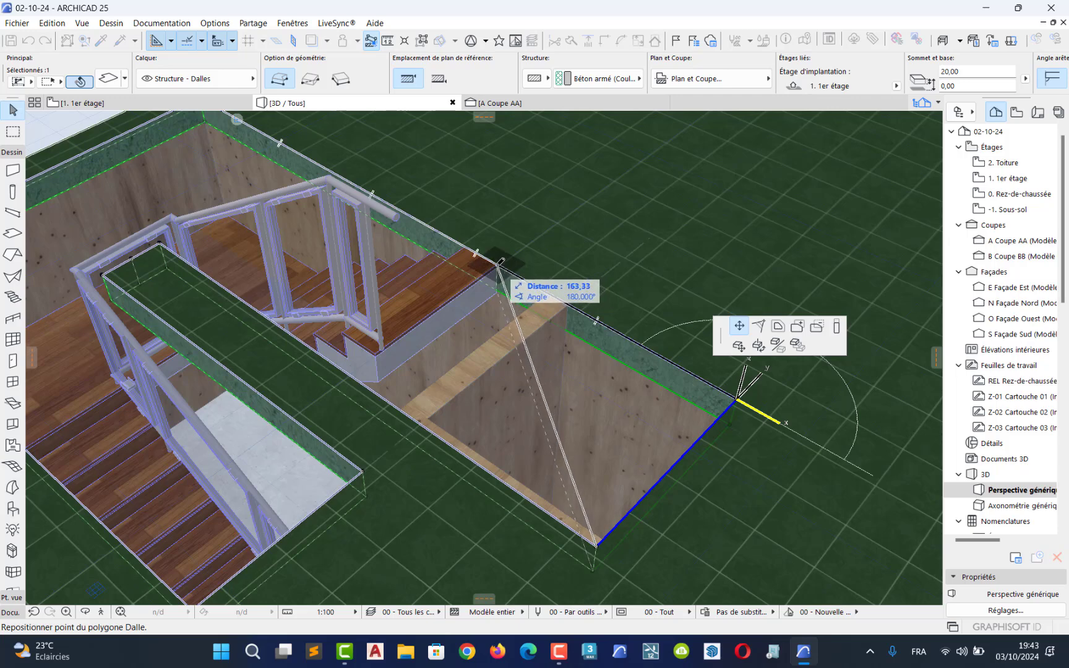
left_click(502, 264)
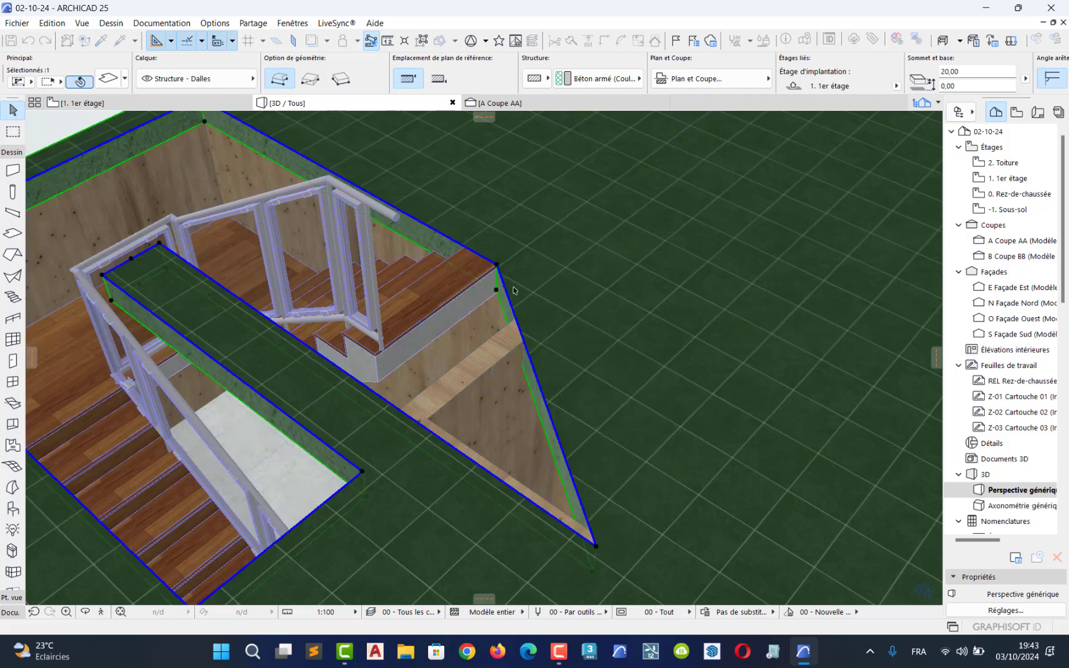
Step: Move the opening's other far corner node to the inner corner of the upper flight's last step
left_click(596, 550)
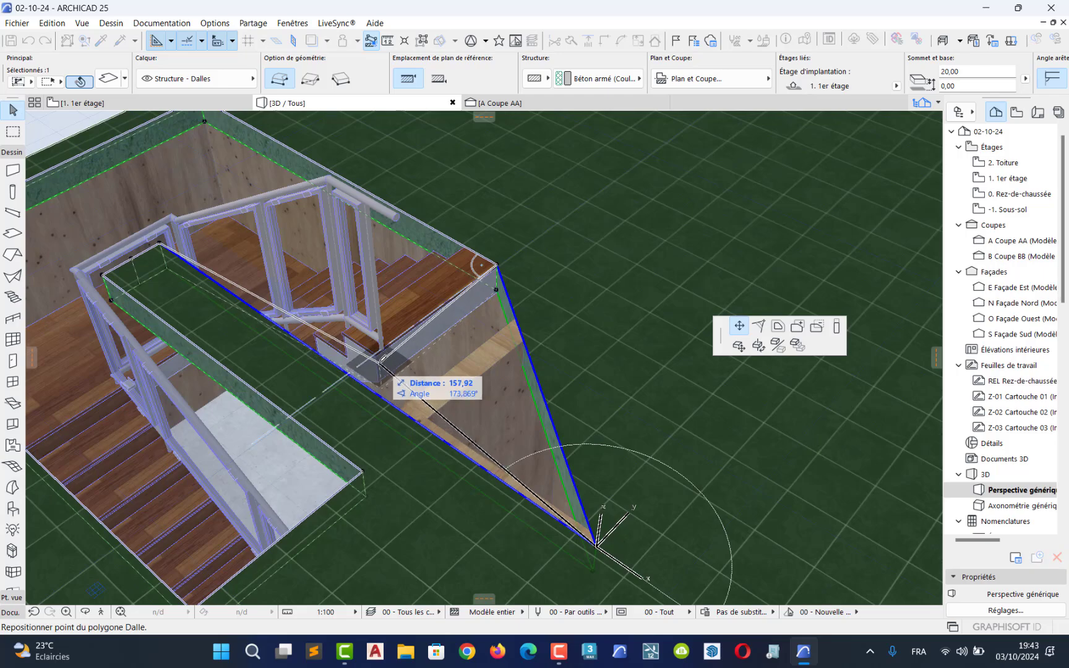
scroll(390, 357, "up", 2)
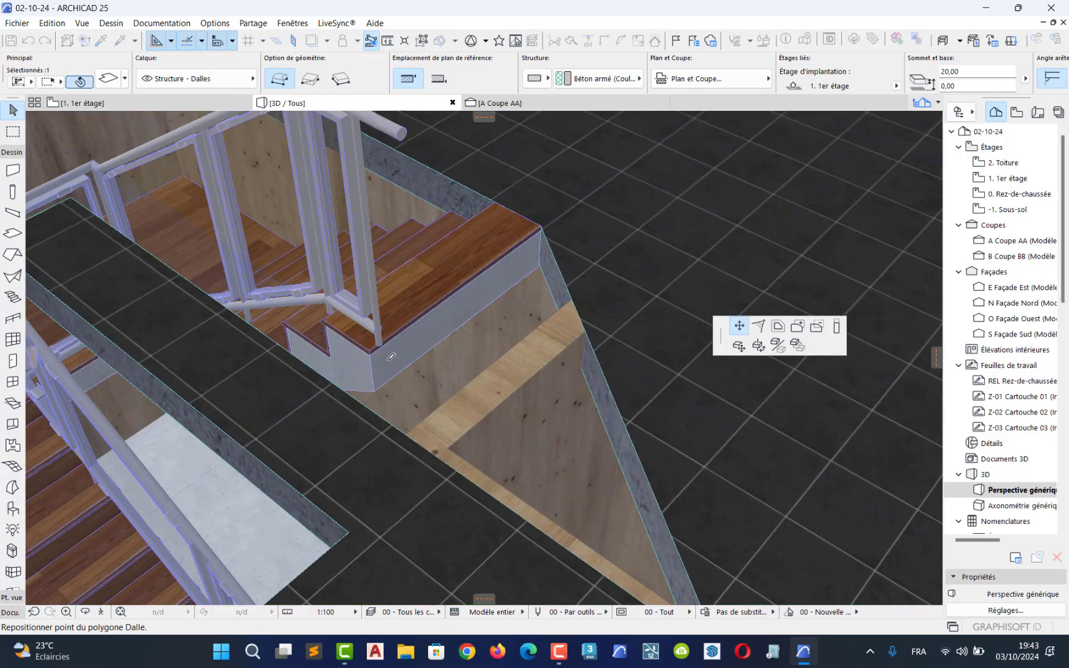
scroll(391, 357, "up", 5)
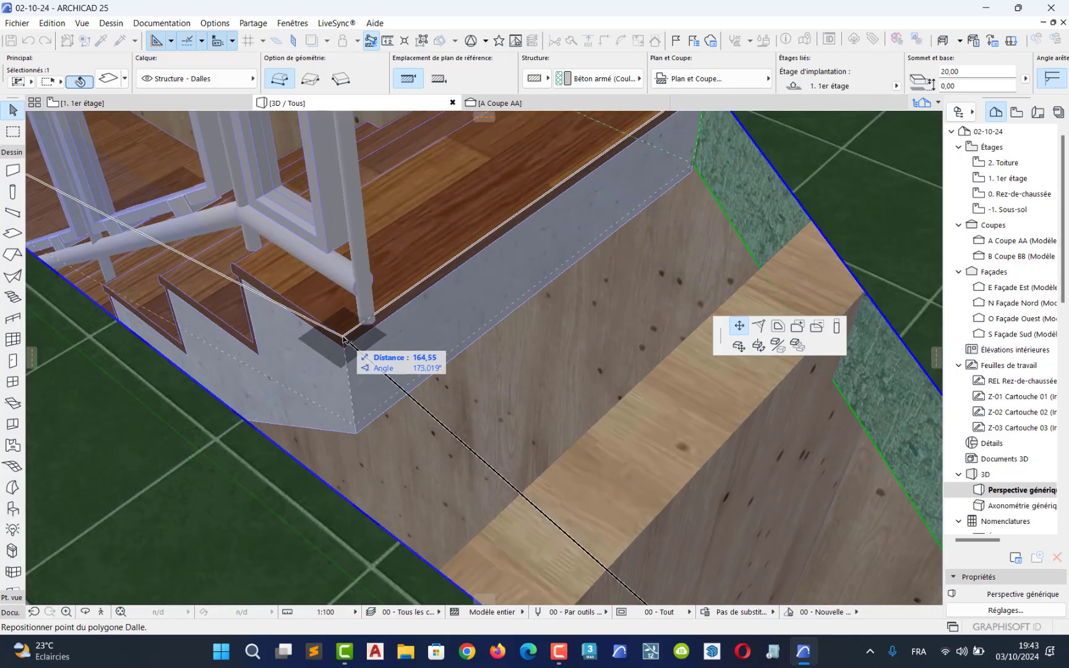
left_click(343, 337)
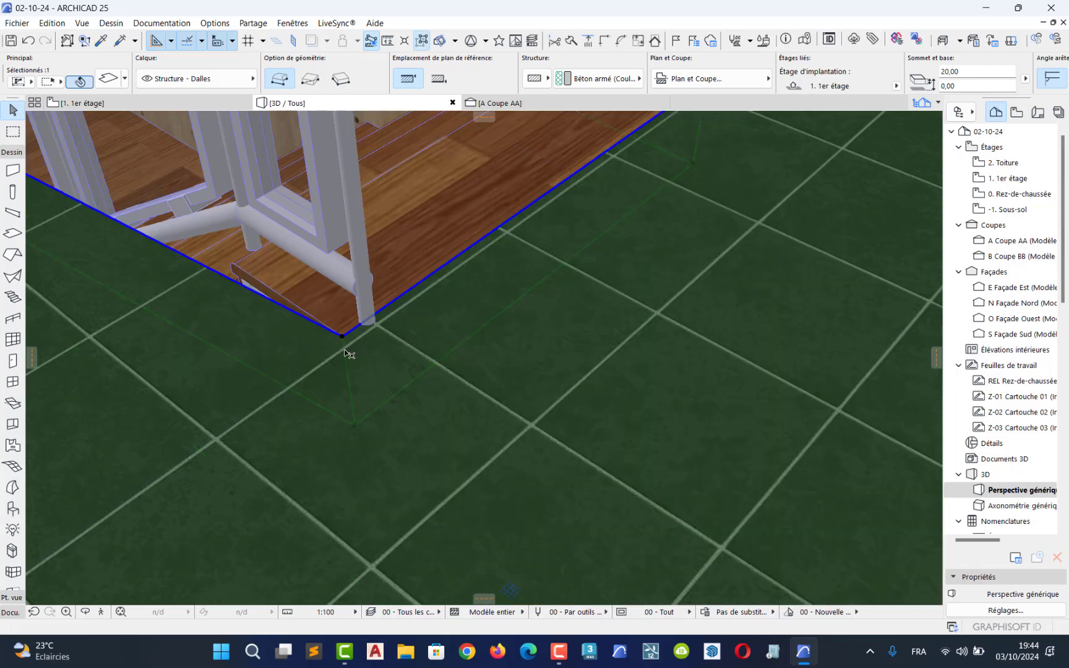
scroll(411, 437, "down", 6)
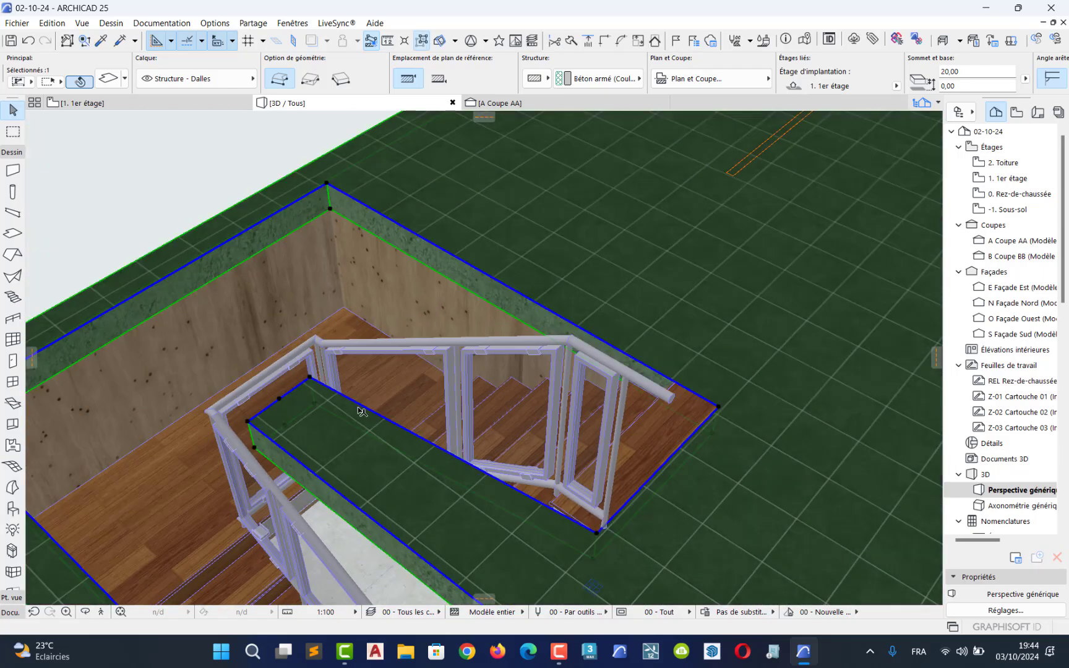
Step: Pull the three end nodes of the slab strip between the flights back in line with the upper flight's last step
left_click(309, 379)
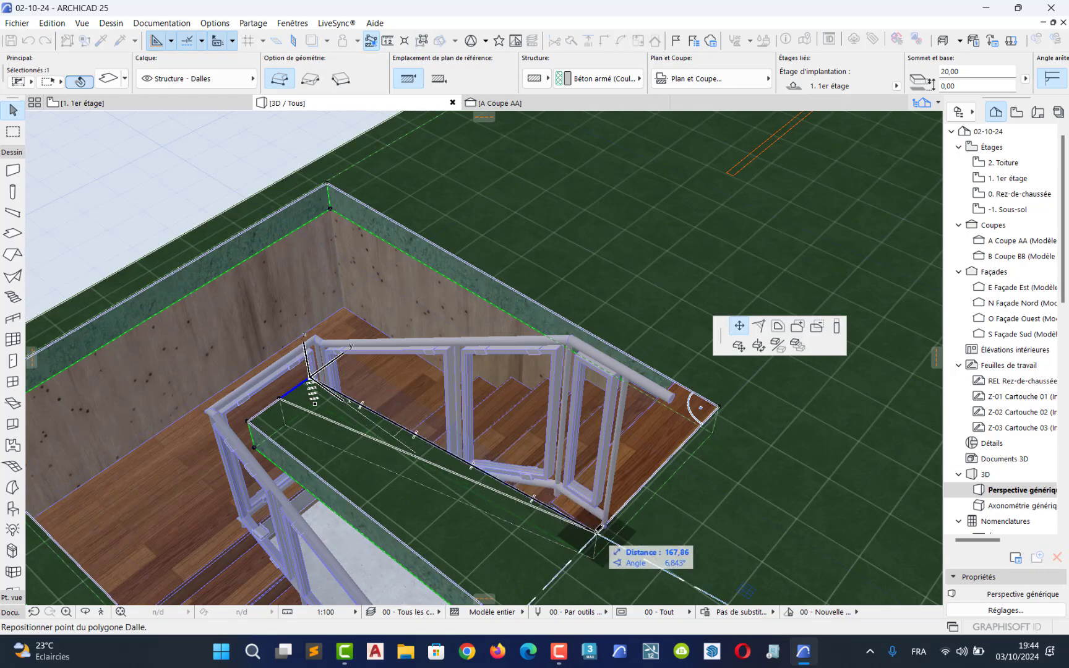
left_click(597, 531)
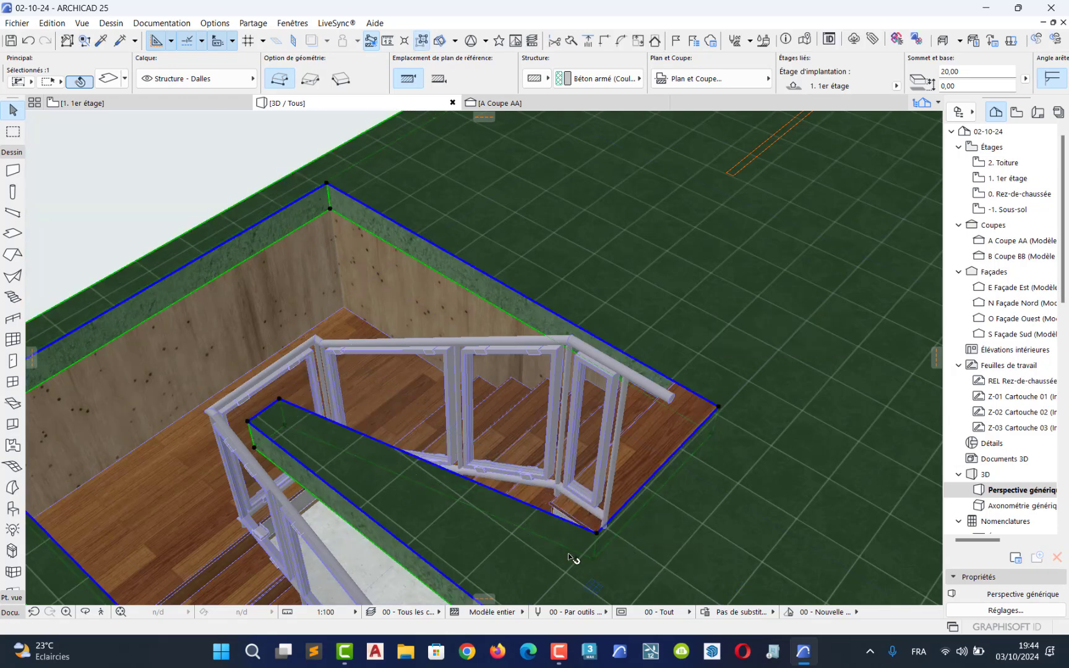
left_click(282, 403)
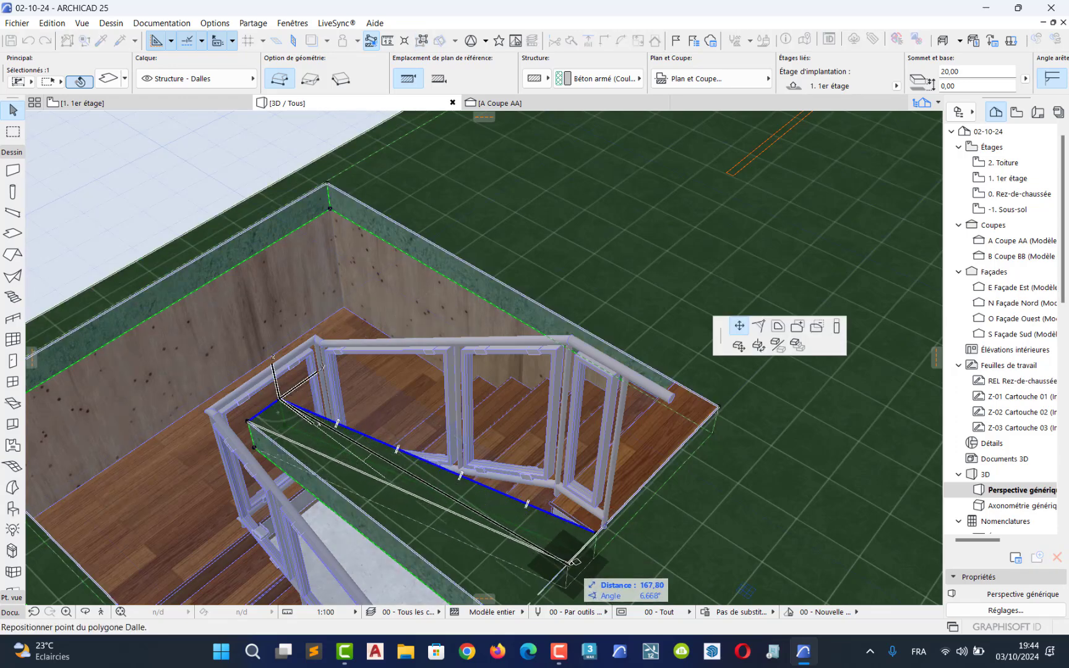
left_click(569, 563)
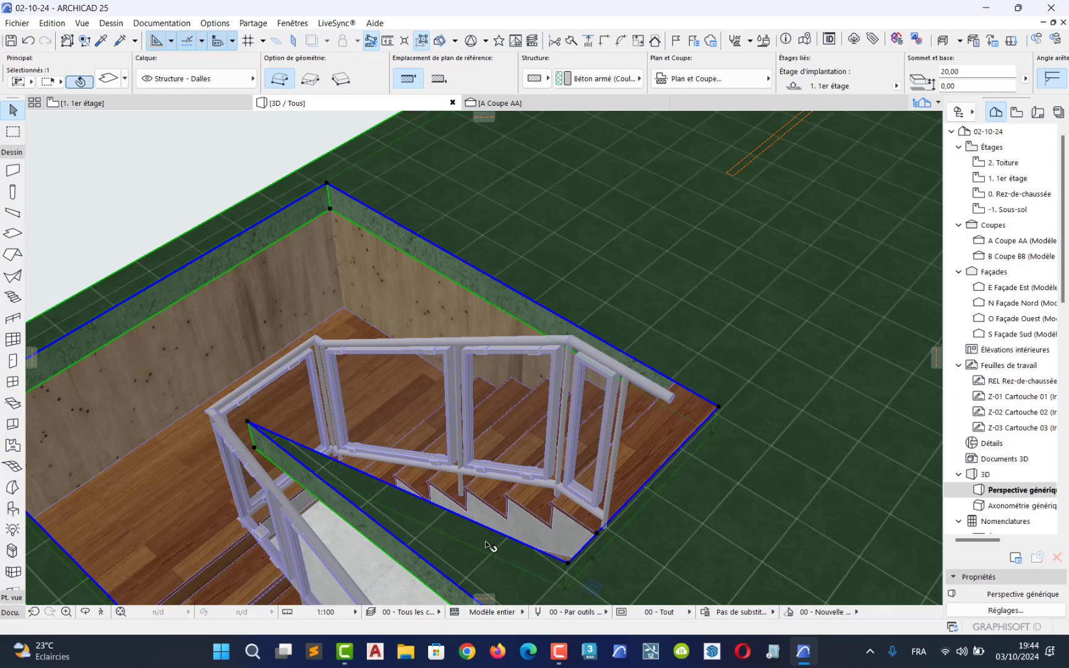
middle_click_drag(486, 543, 486, 415)
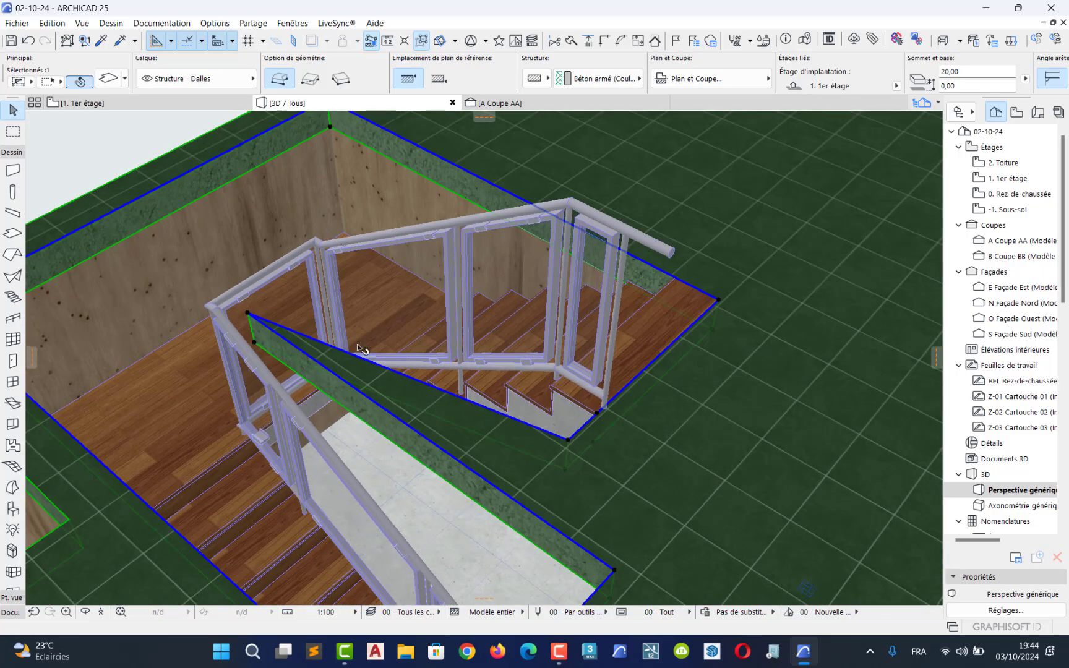
left_click(249, 315)
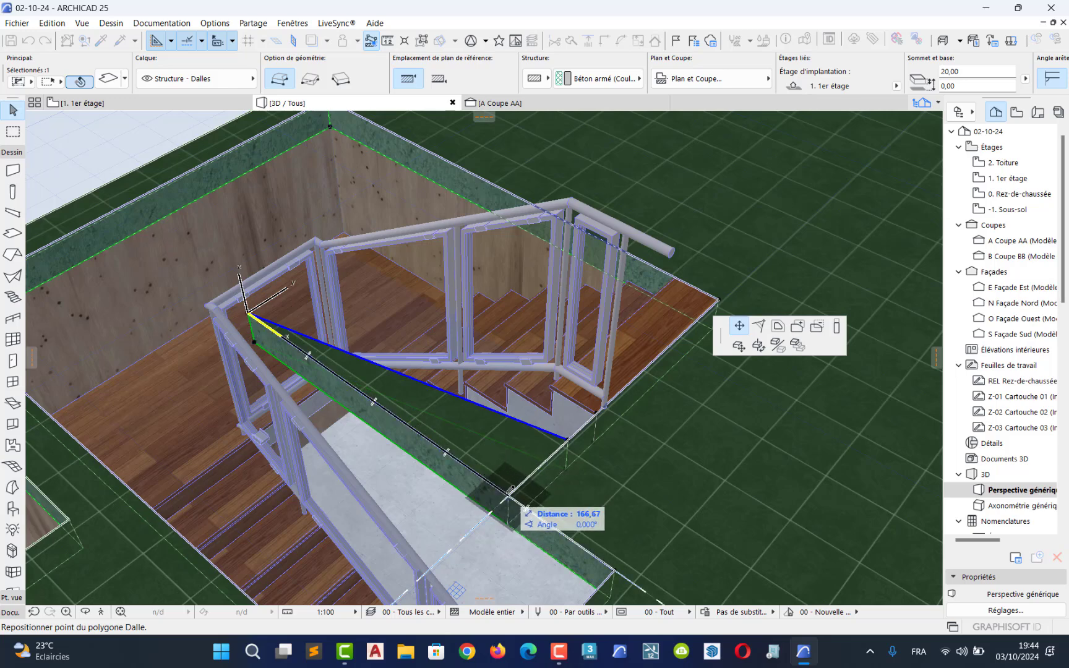
left_click(510, 491)
Step: Orbit around the reshaped stairwell opening to check how the slab meets both stair flights
scroll(529, 468, "down", 3)
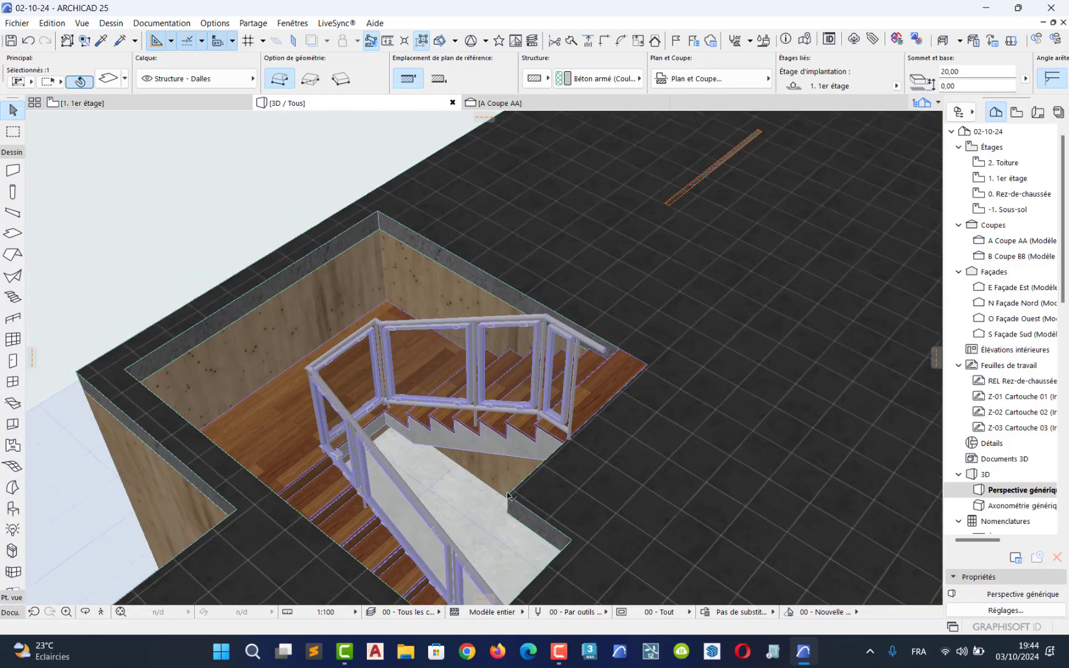
middle_click_drag(529, 468, 547, 375)
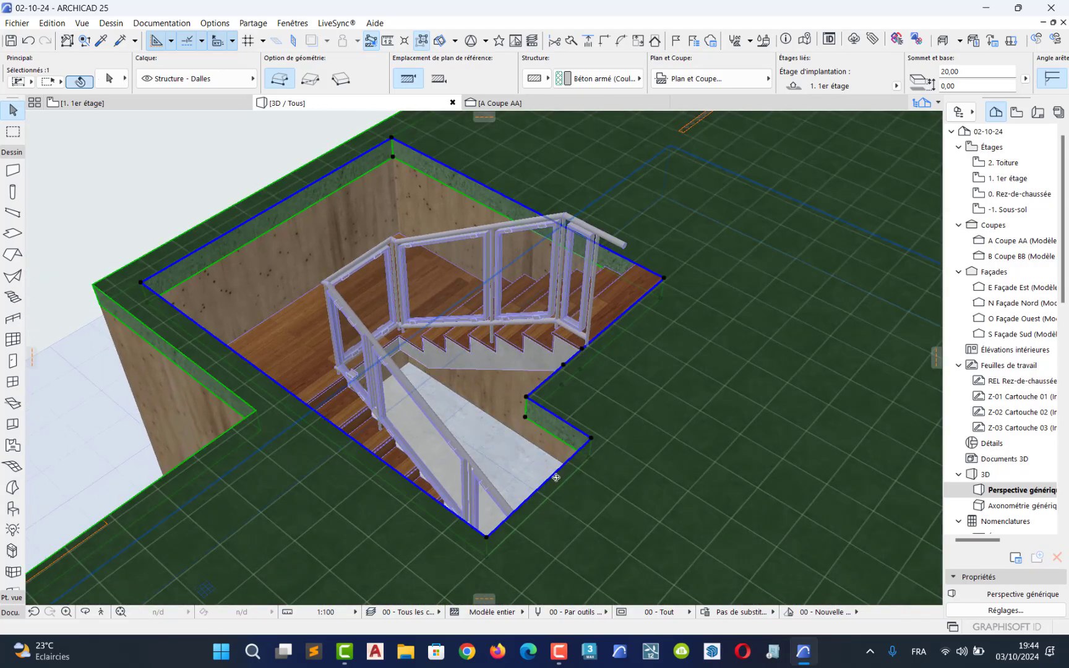
middle_click_drag(475, 444, 724, 394, "shift")
middle_click_drag(740, 254, 499, 229, "shift")
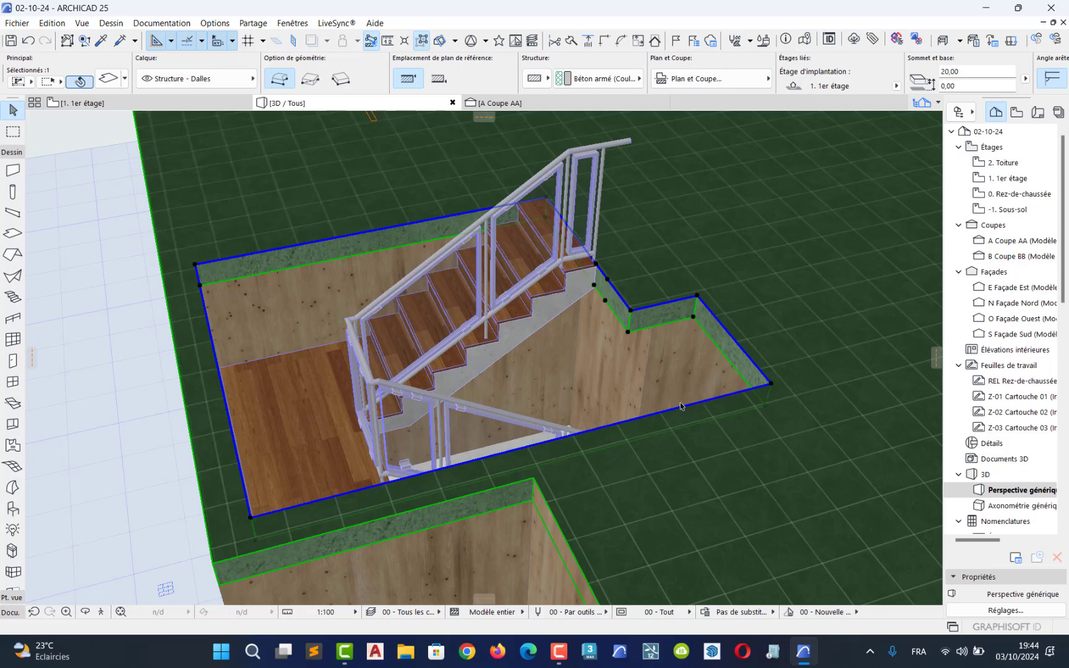
middle_click_drag(453, 413, 605, 228, "shift")
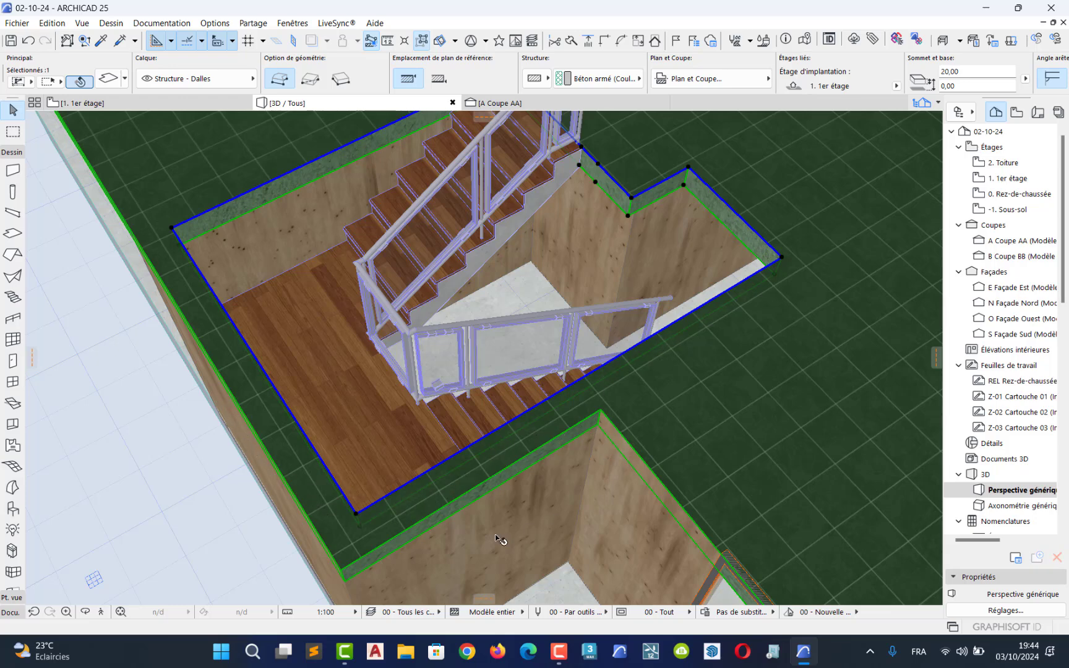
middle_click_drag(578, 377, 505, 411)
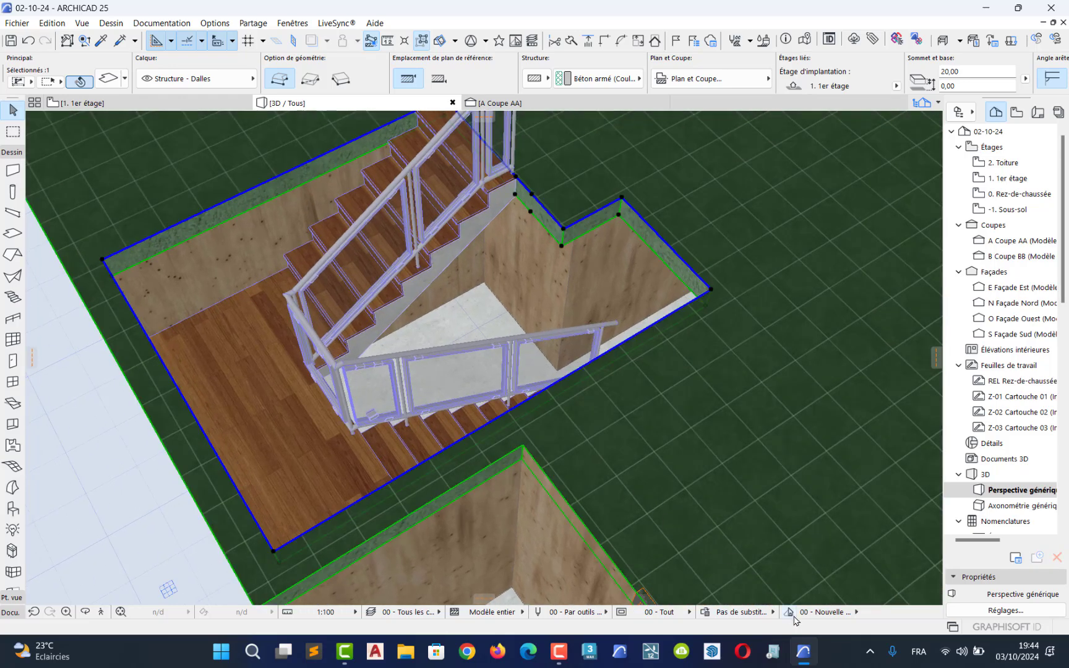